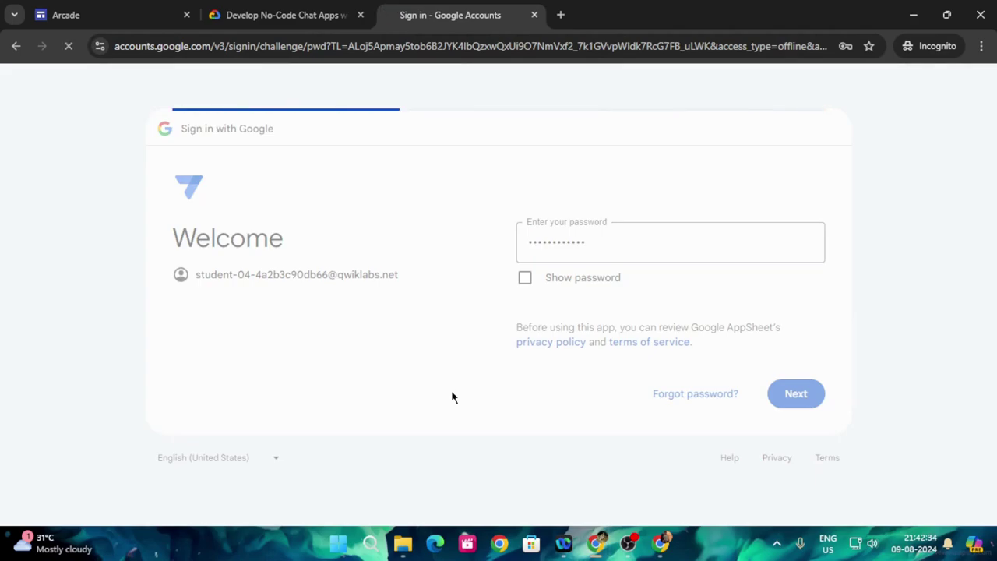
# - Sign in to AppSheet with the lab account, accepting the terms and allowing access
pyautogui.click(469, 471)
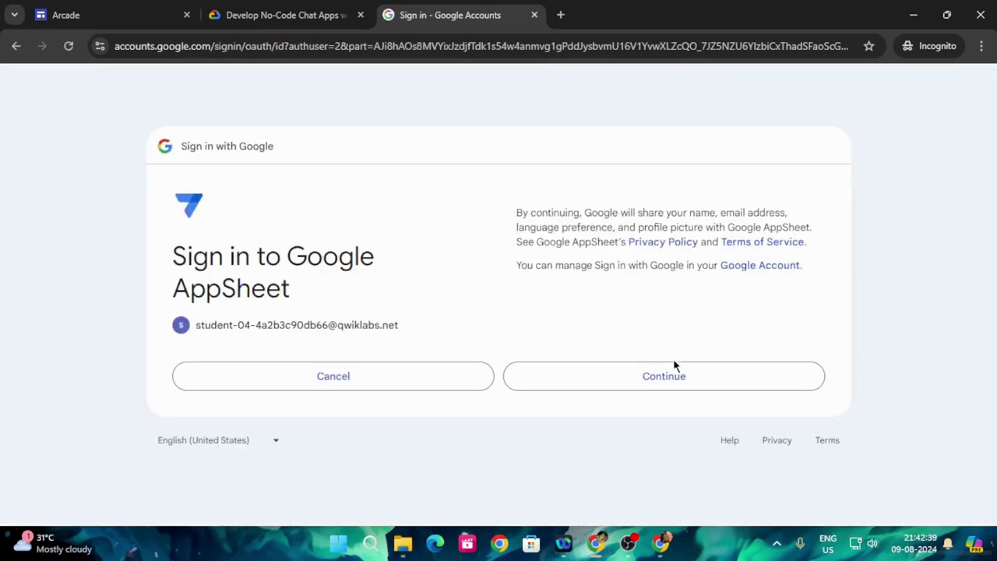
pyautogui.click(690, 372)
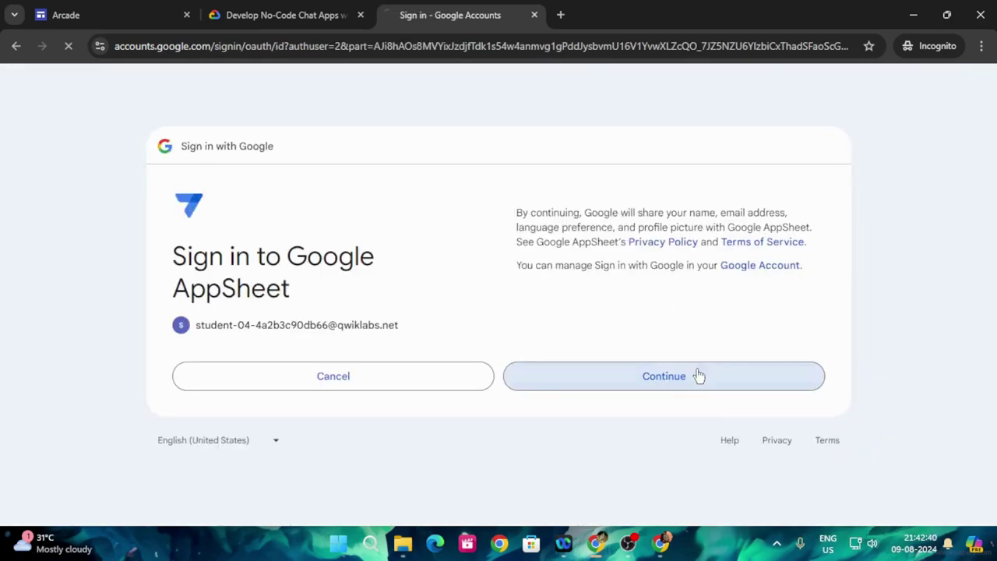
pyautogui.click(675, 476)
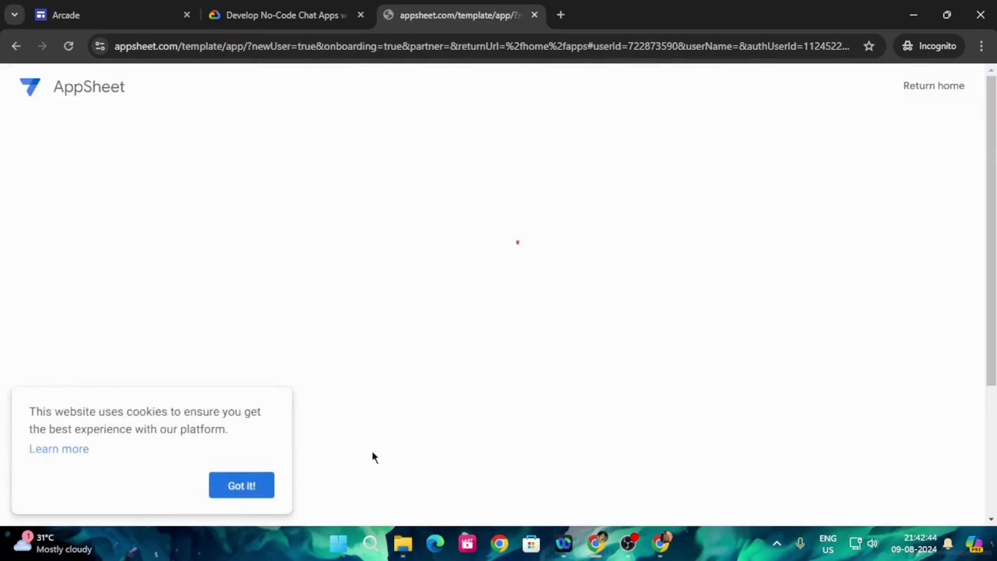
# - Dismiss the AppSheet cookie notice and skim the lab instructions
pyautogui.click(242, 485)
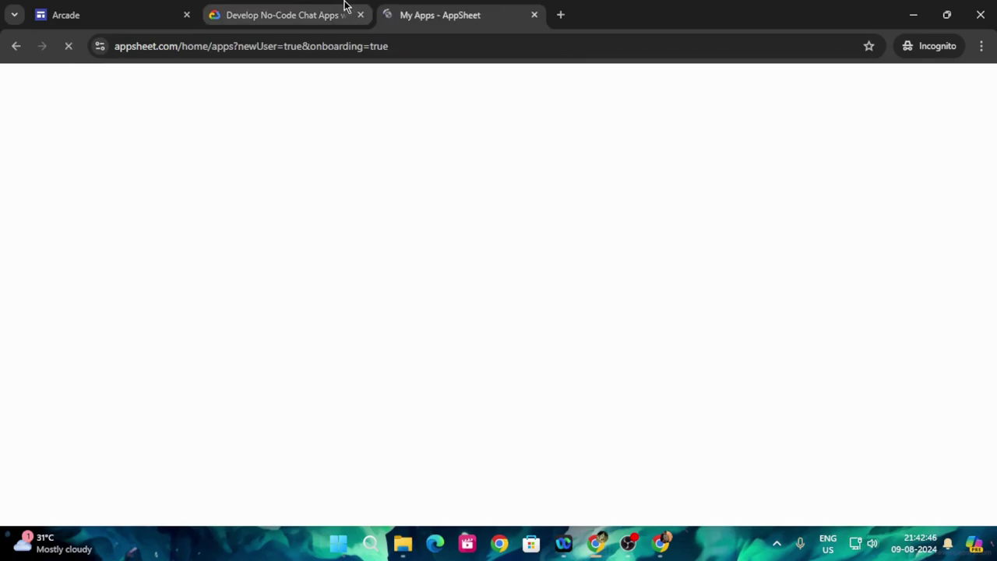
pyautogui.click(322, 11)
pyautogui.scroll(-10, 615, 398)
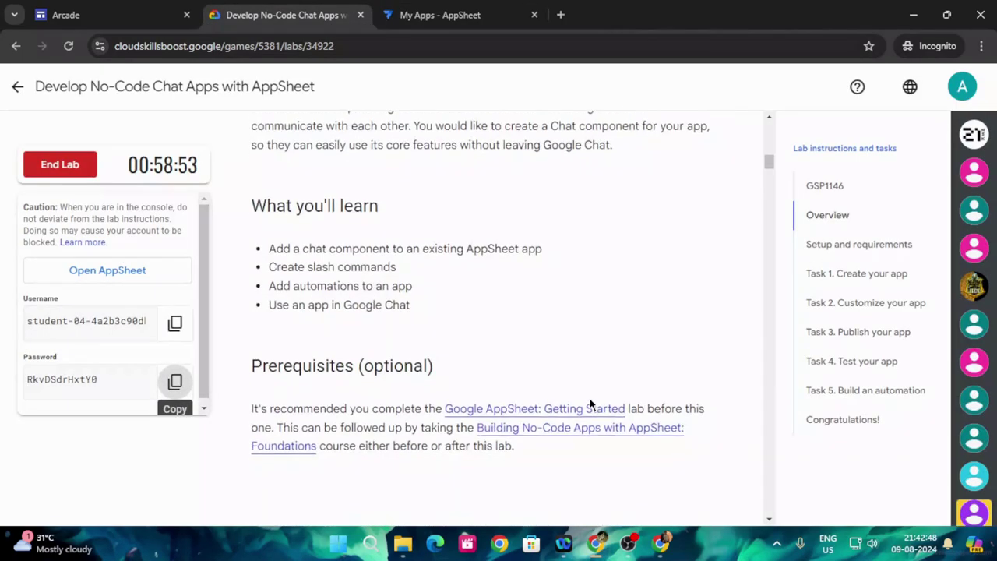
pyautogui.scroll(-10, 585, 397)
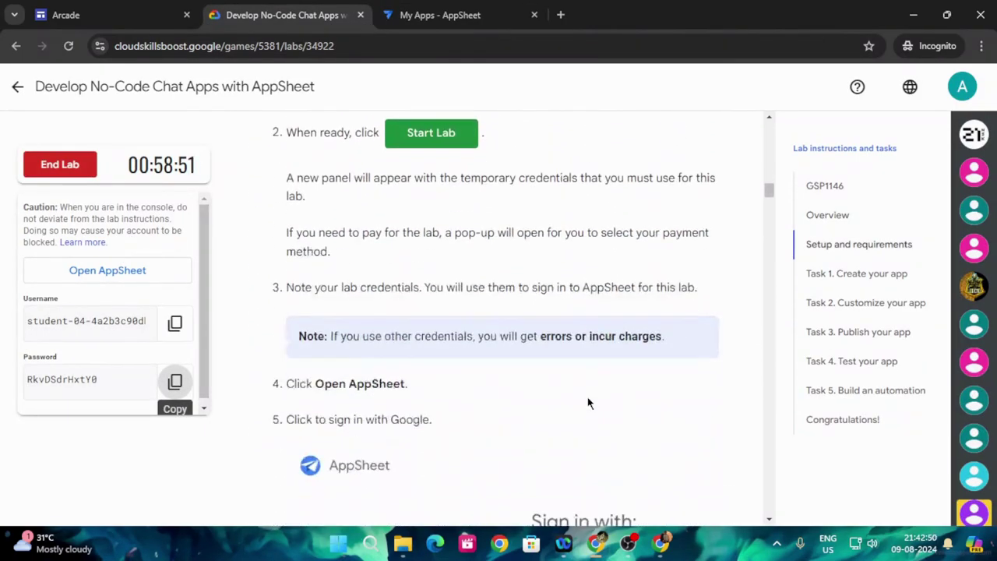
pyautogui.scroll(-15, 588, 399)
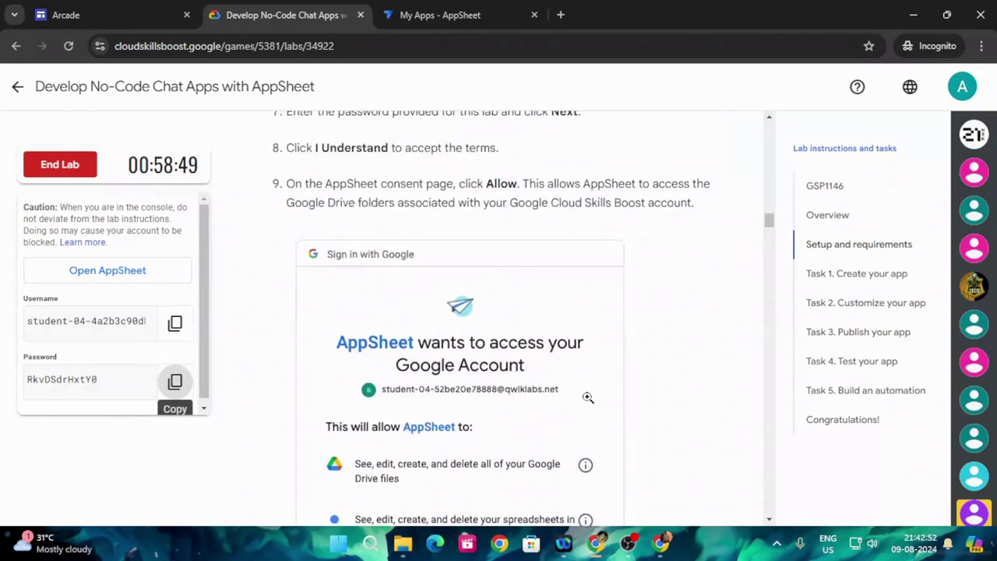
pyautogui.click(424, 11)
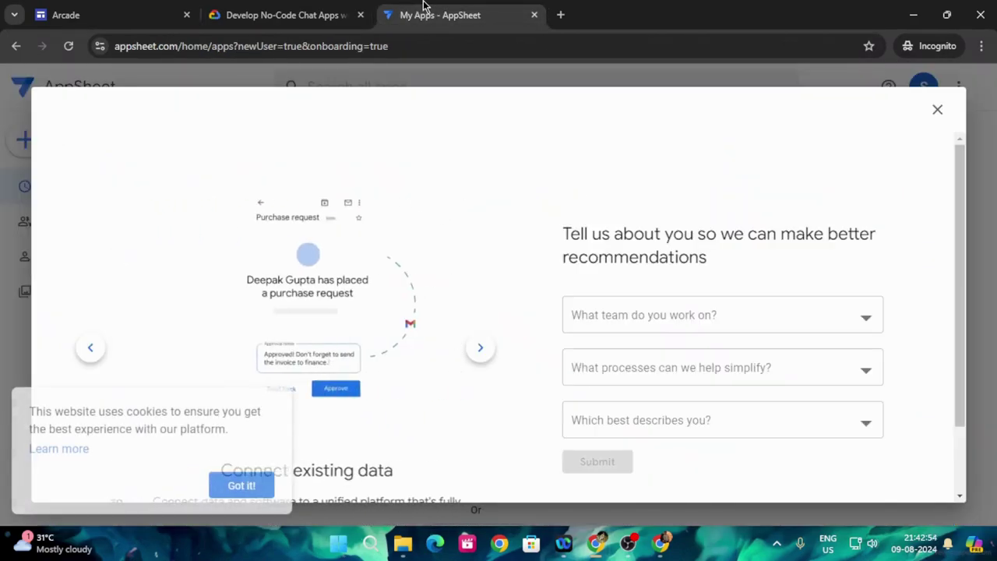
pyautogui.click(235, 484)
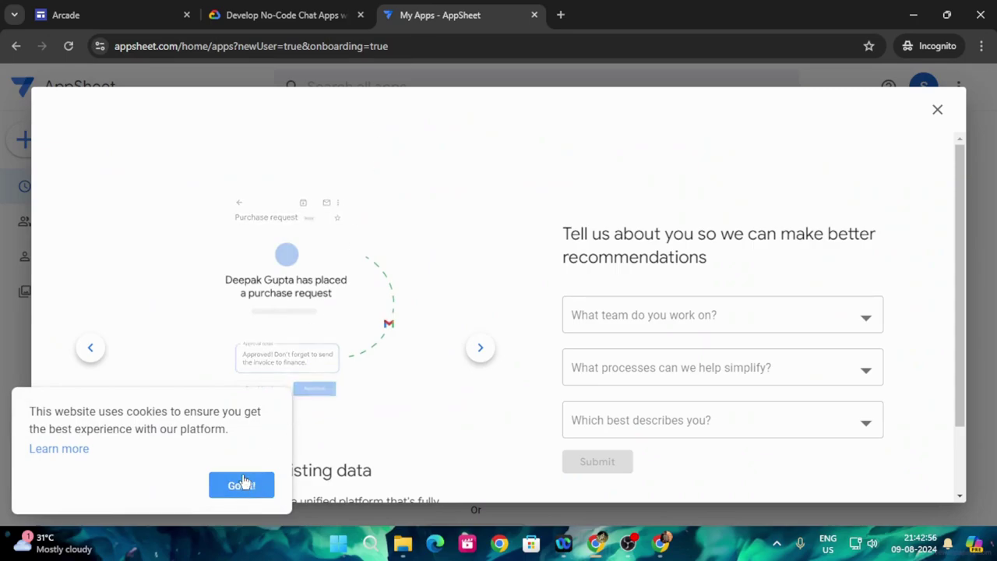
pyautogui.scroll(-1, 682, 359)
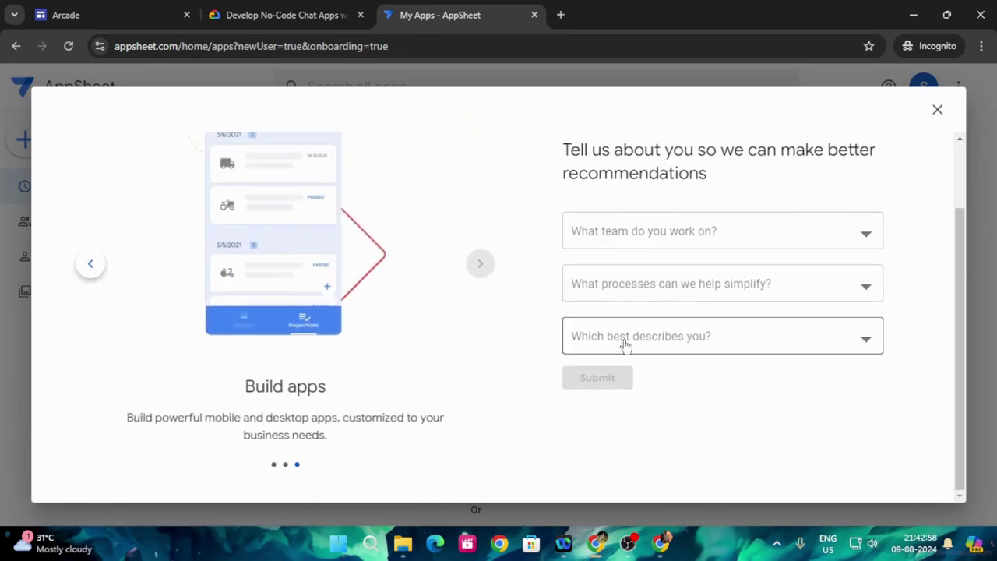
# - Close the recommendations dialog to reach My Apps, then scroll the lab guide to Task 1
pyautogui.click(284, 15)
pyautogui.scroll(-4, 506, 312)
pyautogui.scroll(-3, 471, 364)
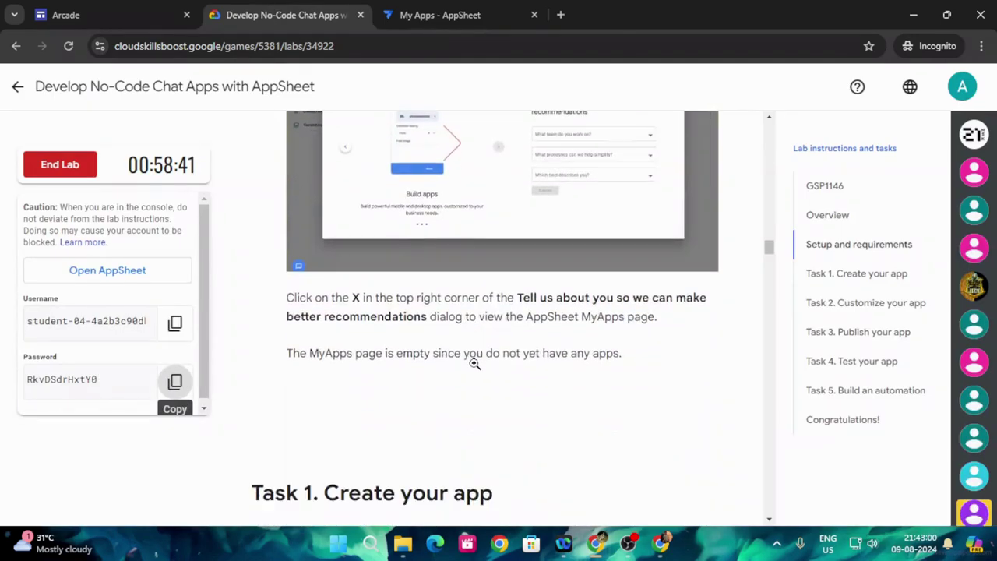
pyautogui.scroll(2, 477, 362)
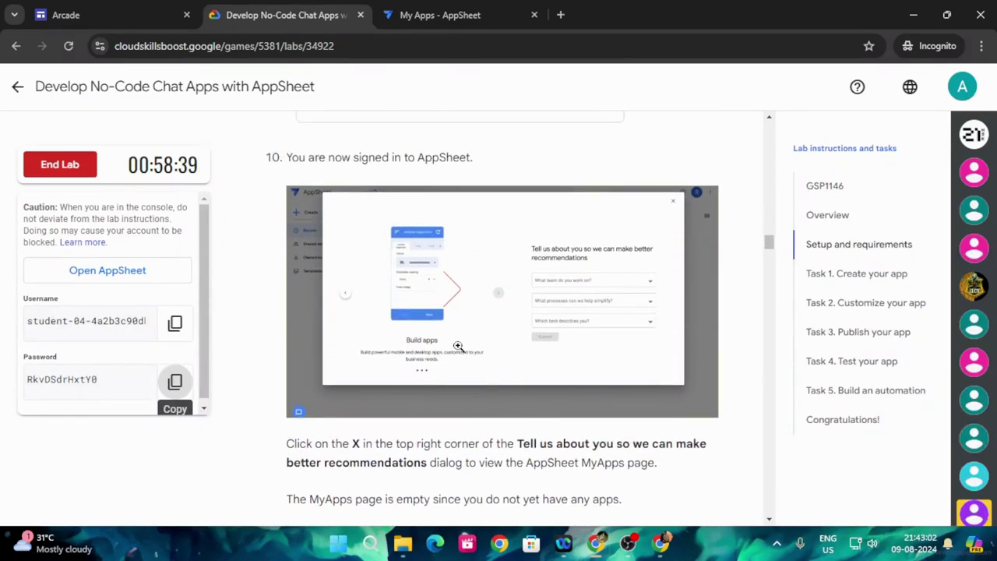
pyautogui.hotkey('ctrl', 'Tab')
pyautogui.click(933, 119)
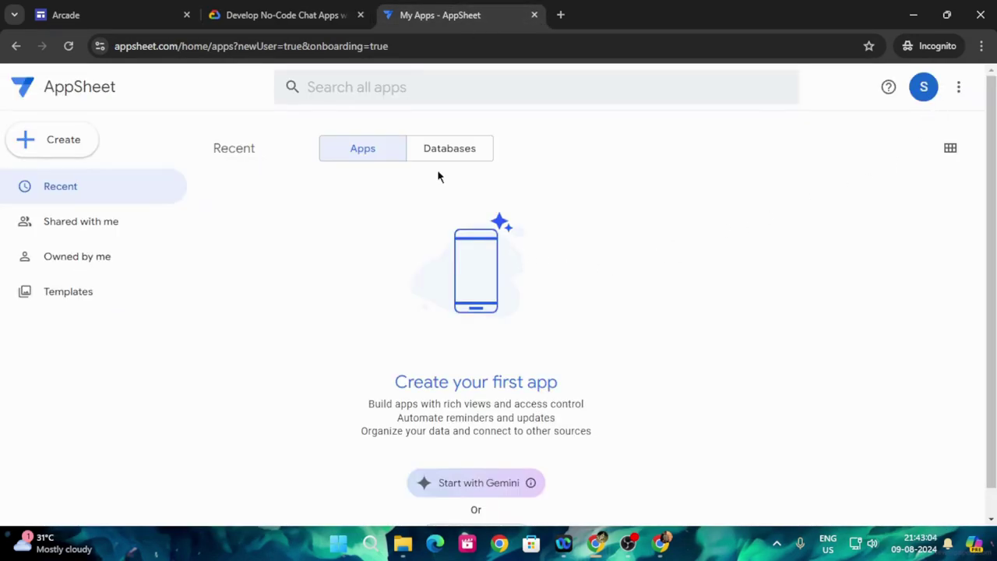
pyautogui.click(288, 15)
pyautogui.scroll(-4, 428, 381)
pyautogui.scroll(-3, 465, 350)
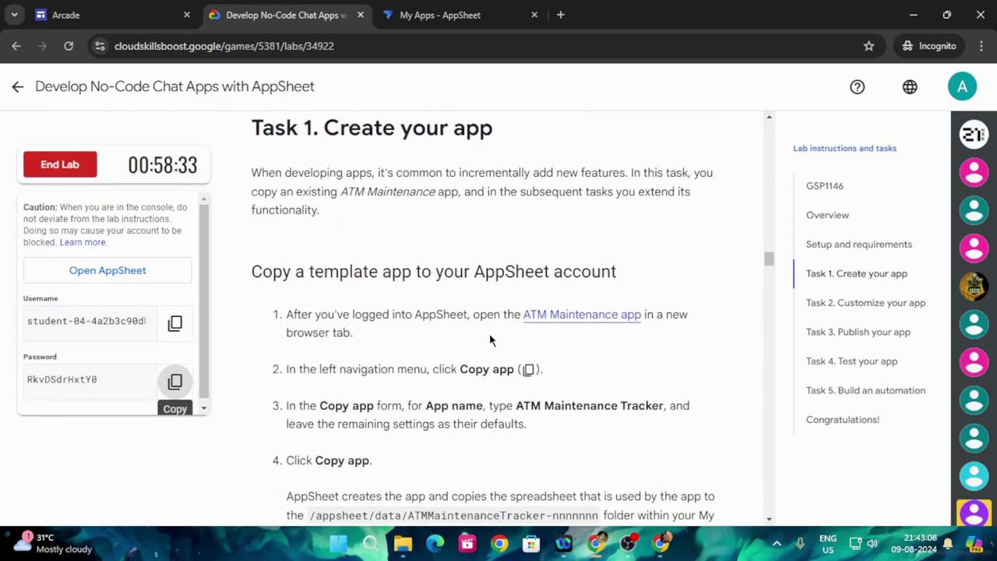
# - Open the ATM Maintenance template app from the lab link and bring up its Copy app form
pyautogui.click(577, 317)
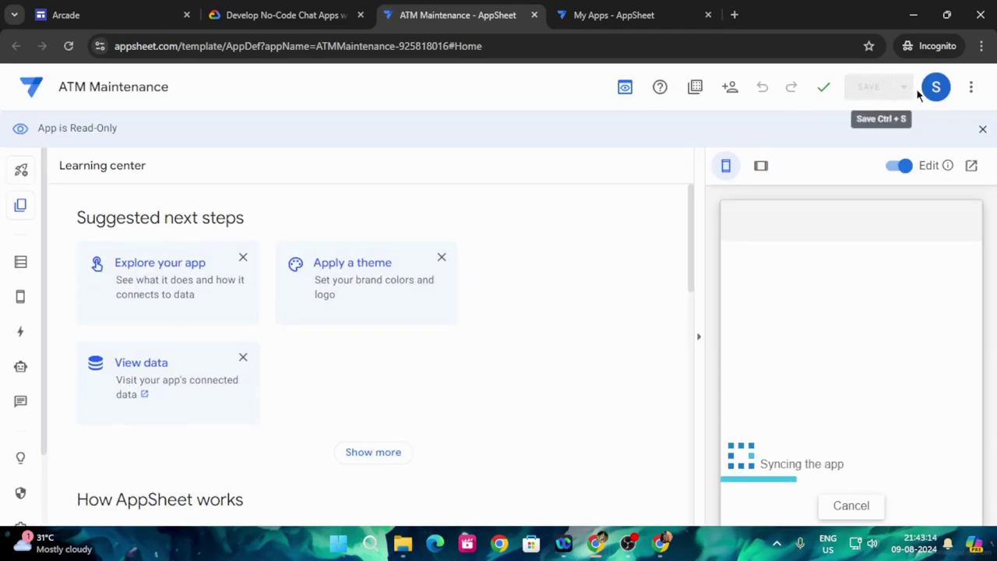
pyautogui.click(939, 84)
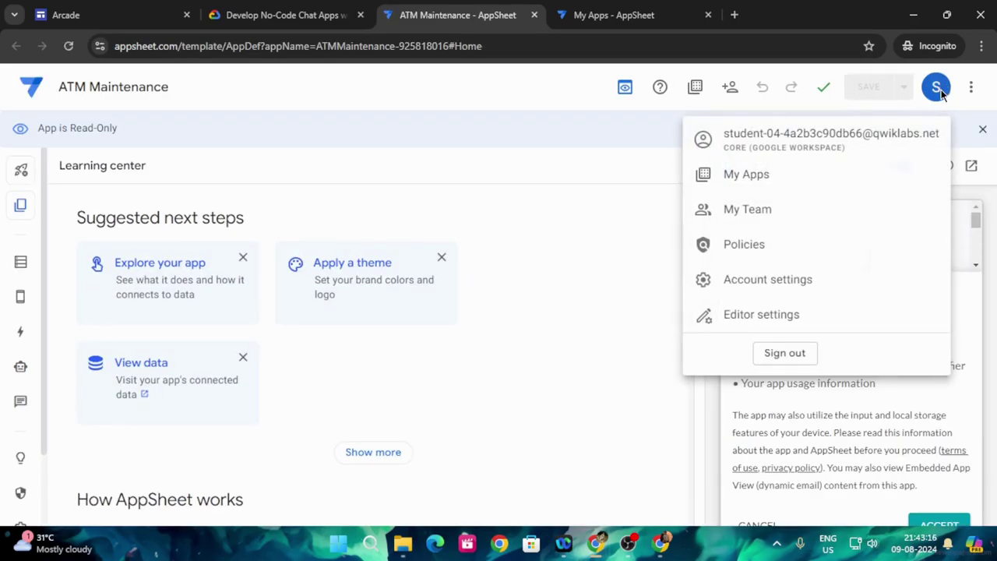
pyautogui.click(226, 8)
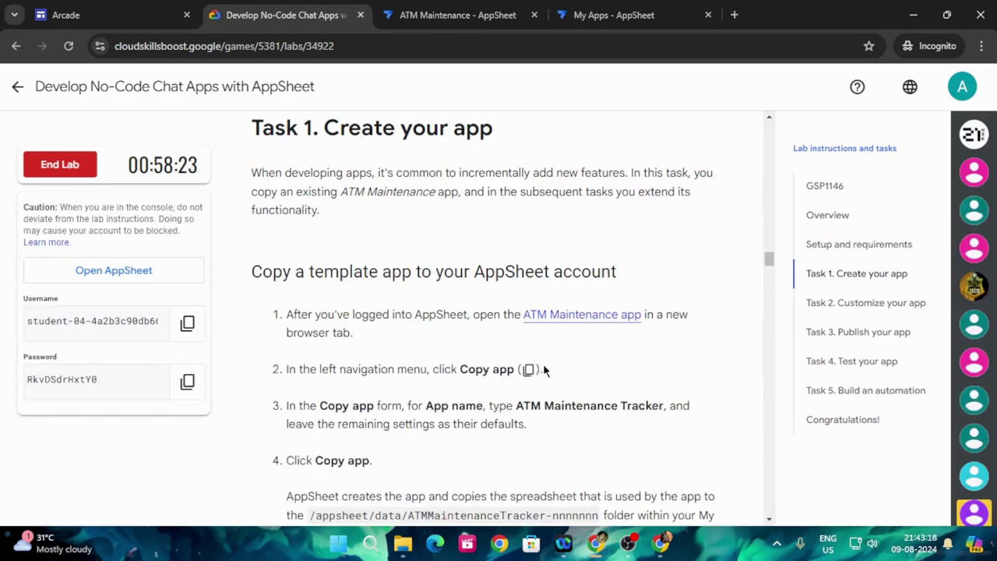
pyautogui.scroll(-1, 545, 371)
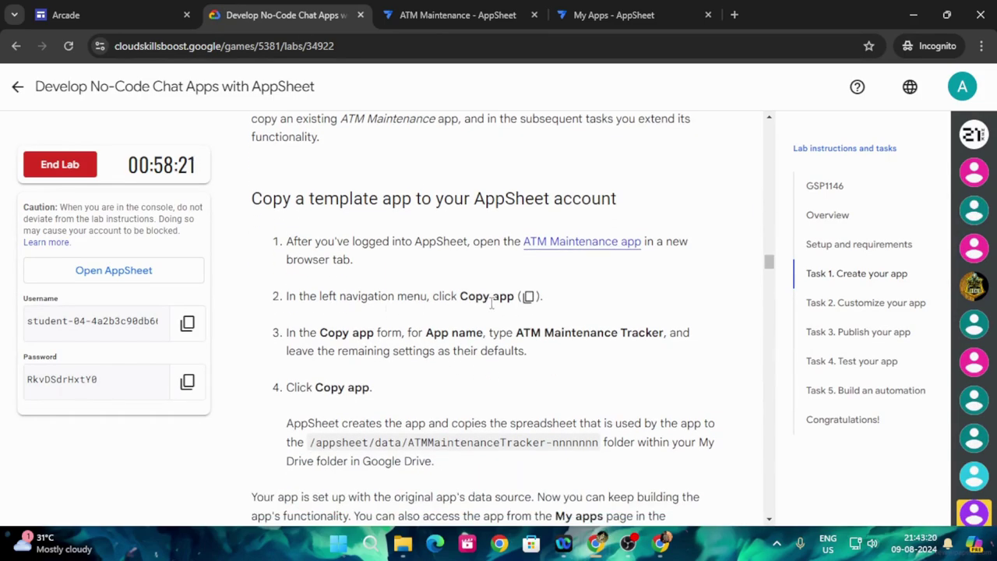
pyautogui.click(475, 10)
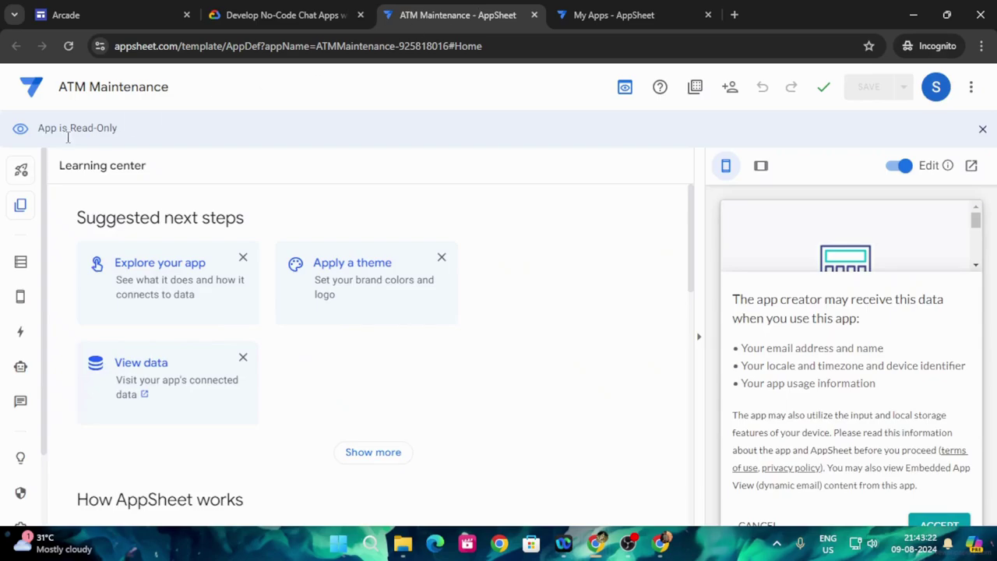
pyautogui.click(21, 206)
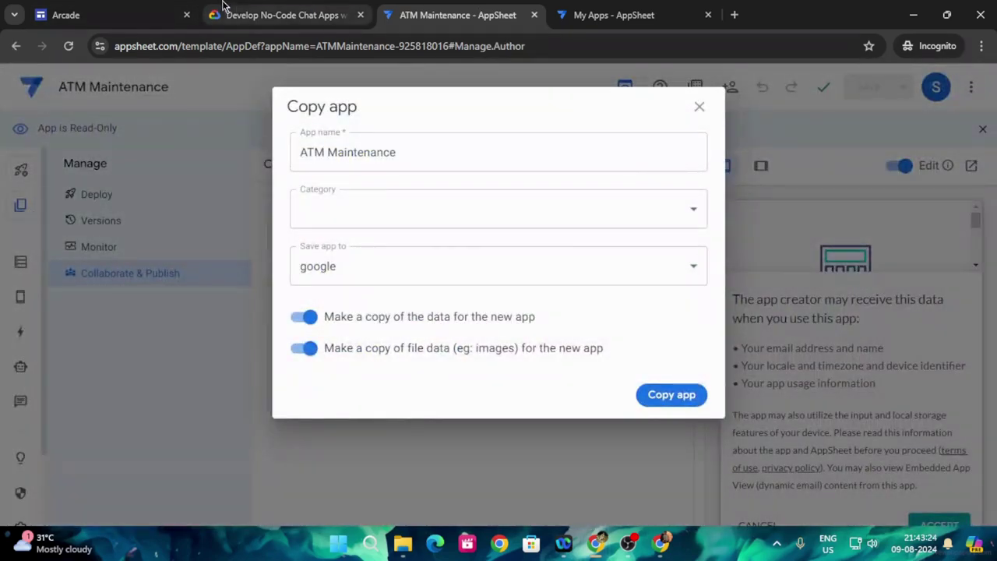
# - Rename the copy to 'ATM Maintenance Tracker' using the name copied from the lab
pyautogui.click(222, 11)
pyautogui.scroll(-2, 471, 378)
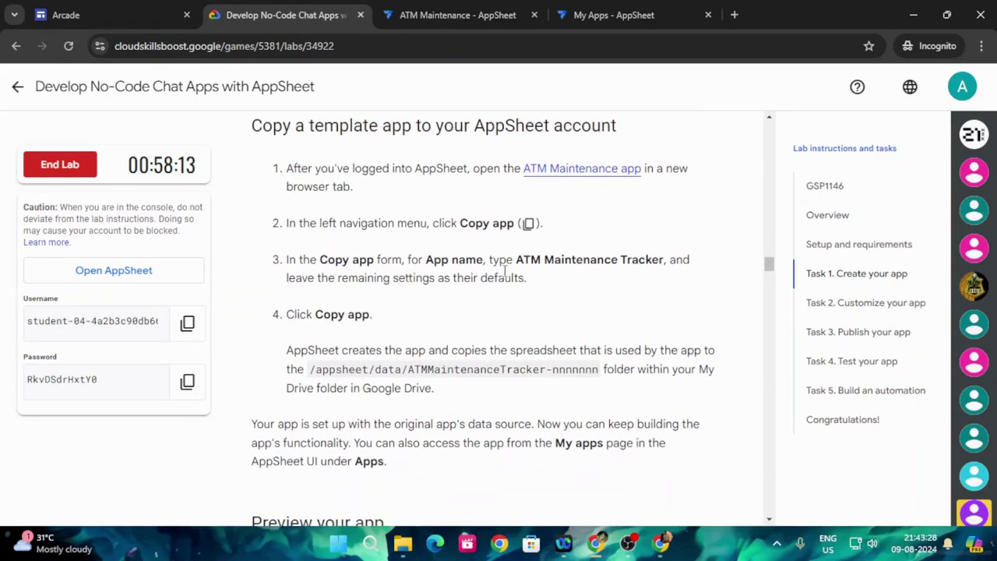
pyautogui.moveTo(517, 260); pyautogui.dragTo(664, 260)
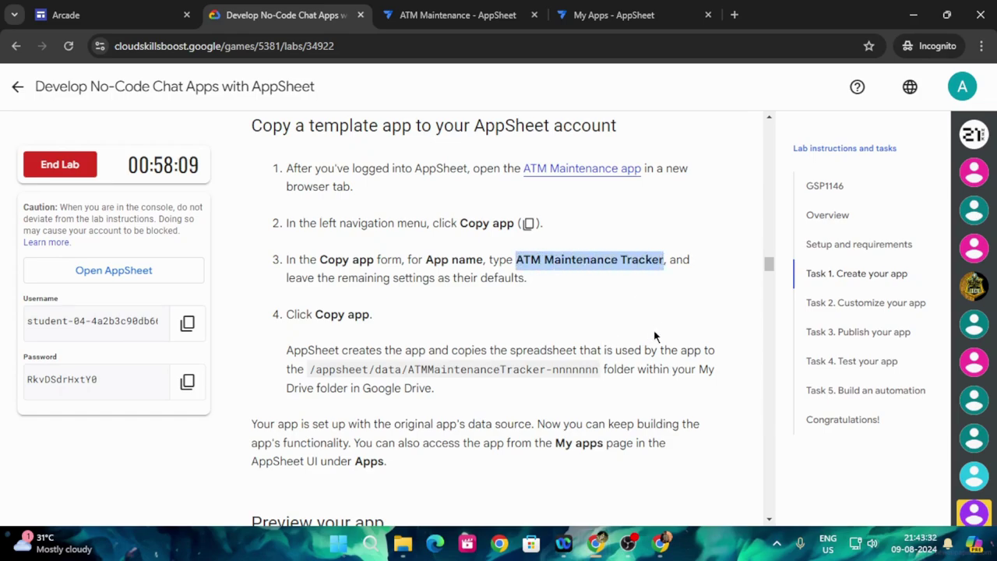
pyautogui.click(417, 14)
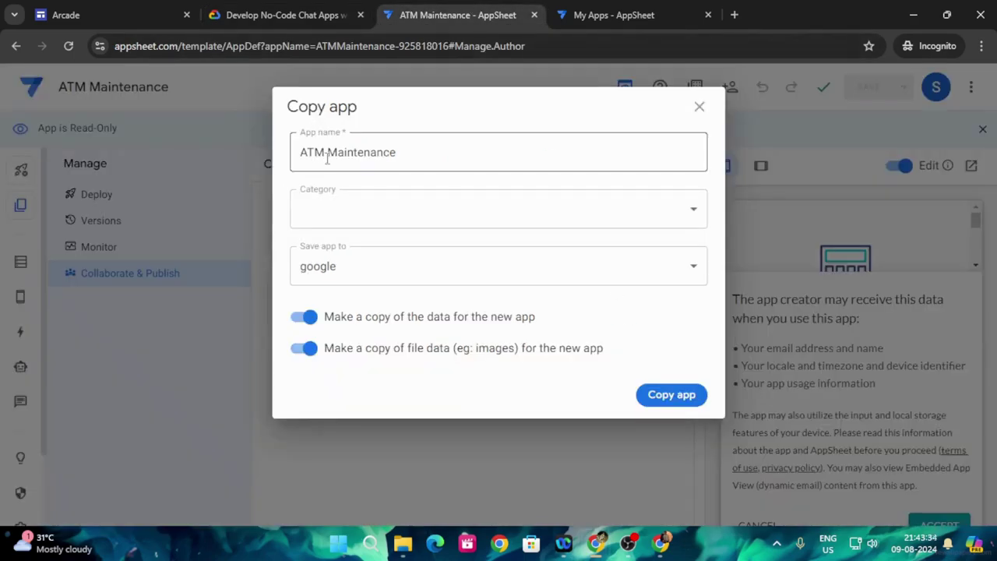
pyautogui.click(430, 151)
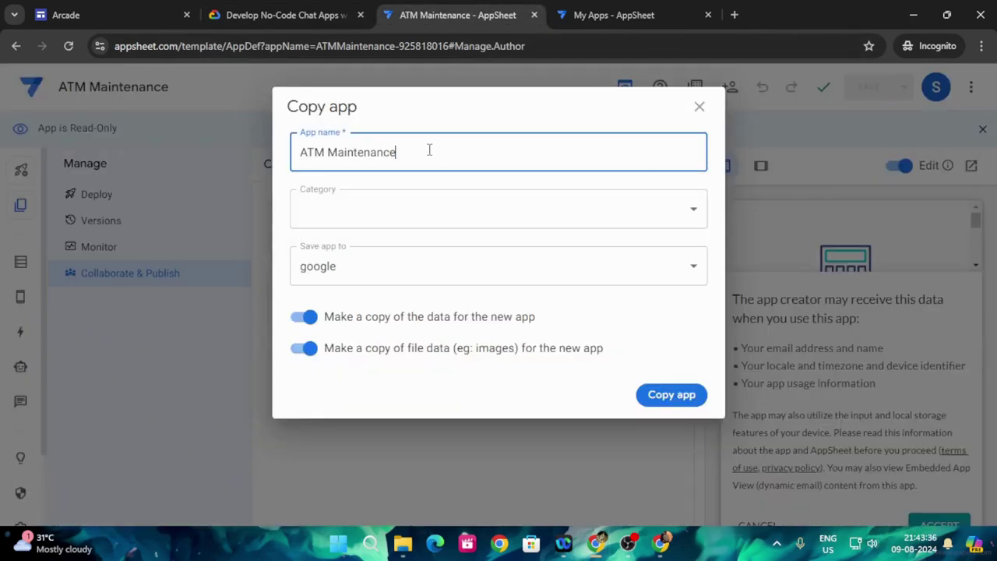
pyautogui.moveTo(429, 150); pyautogui.dragTo(295, 152)
pyautogui.hotkey('ctrl', 'v')
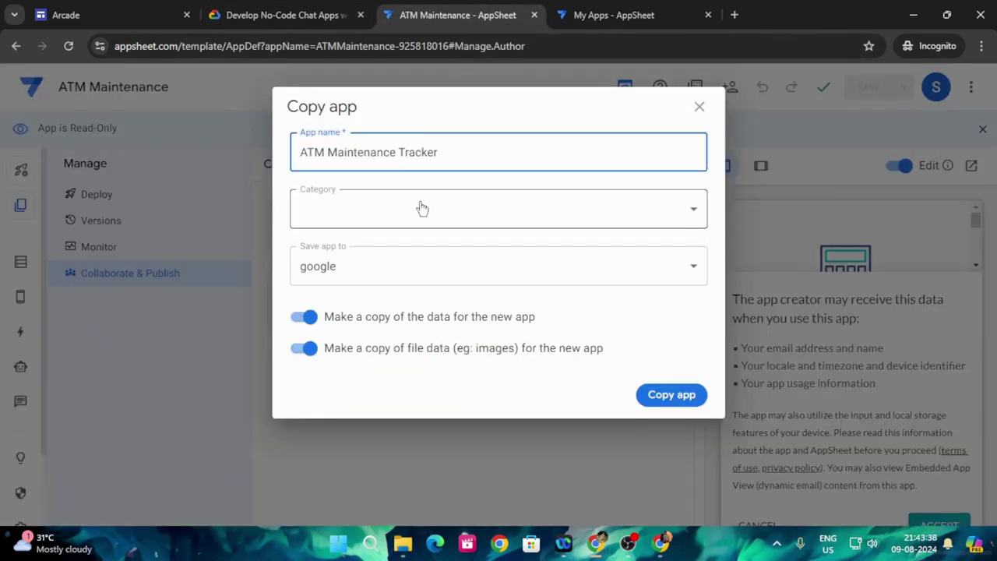
# - Create the copy with default settings and view the new app's editor
pyautogui.click(292, 15)
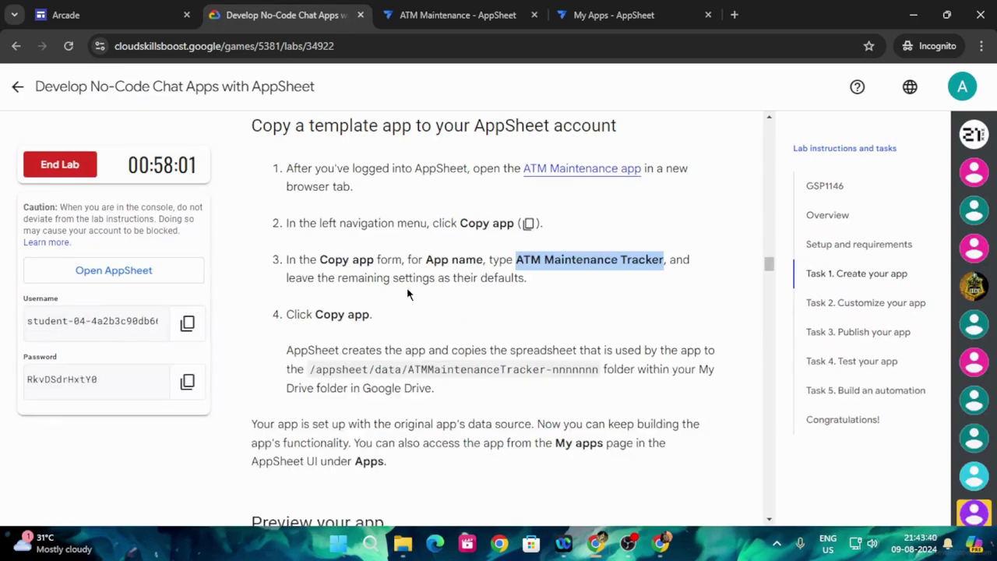
pyautogui.click(440, 14)
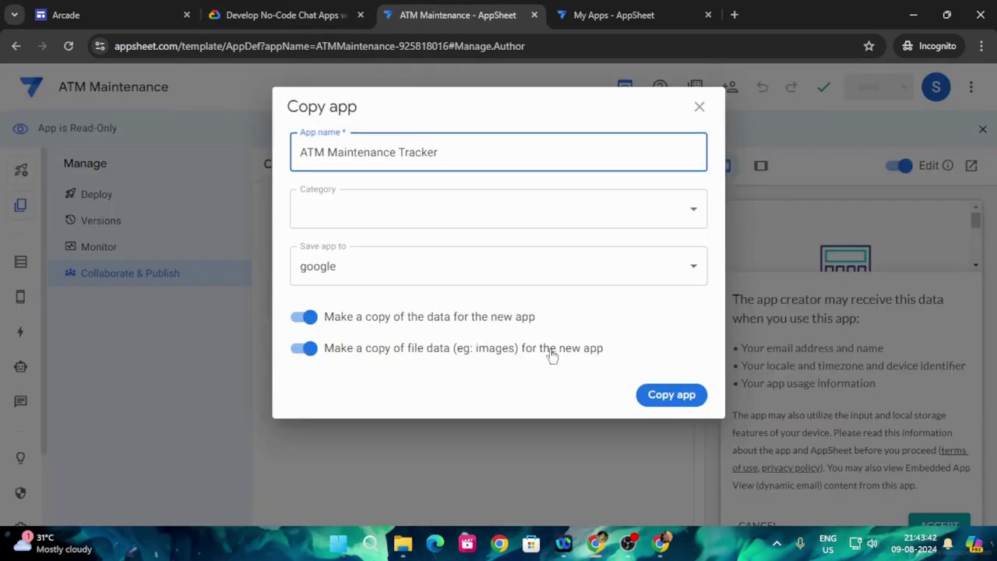
pyautogui.click(670, 395)
pyautogui.click(253, 12)
pyautogui.scroll(-1, 467, 331)
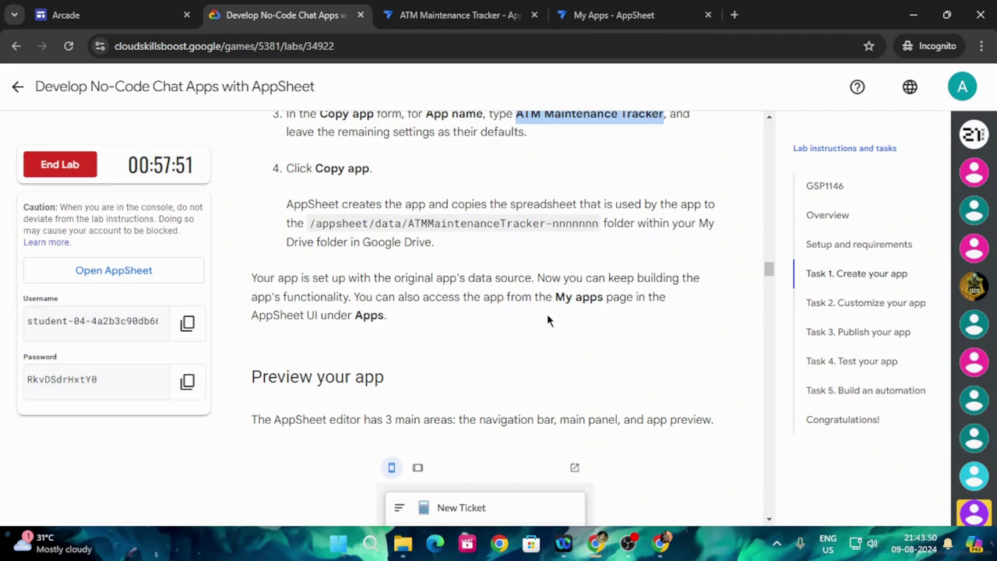
pyautogui.click(480, 11)
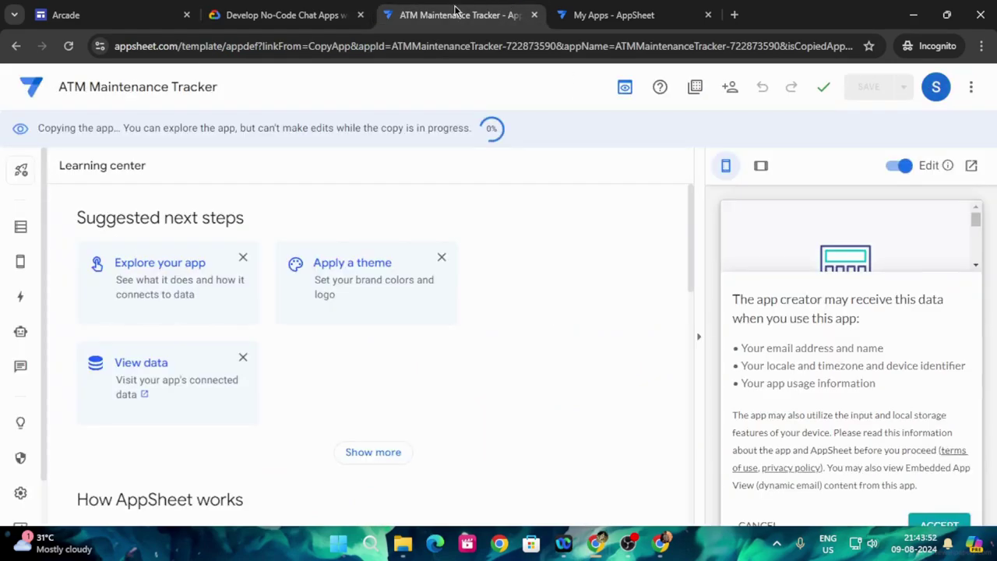
# - Preview the New Ticket form in the copied ATM Maintenance Tracker app
pyautogui.click(282, 15)
pyautogui.scroll(-7, 393, 364)
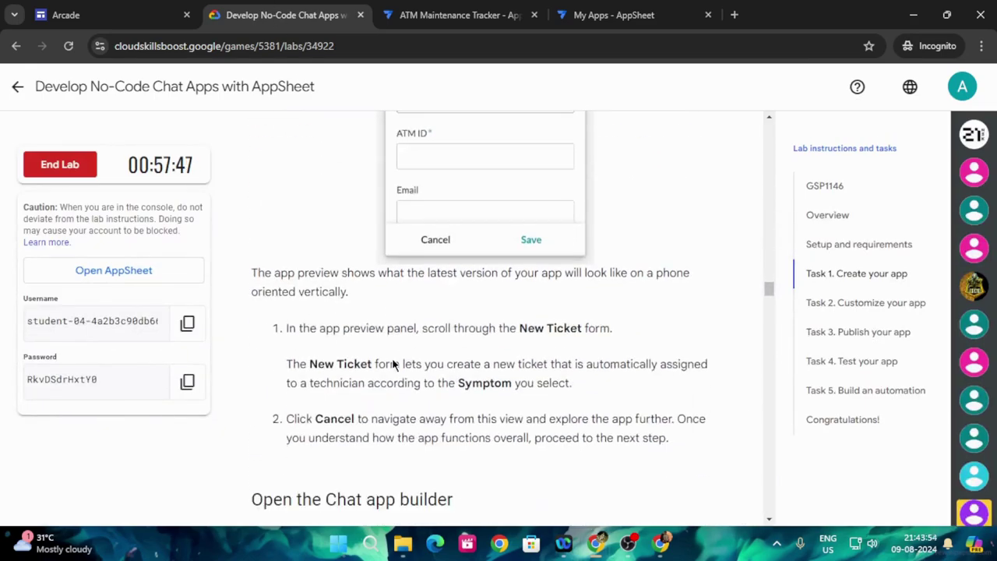
pyautogui.scroll(-4, 393, 364)
pyautogui.scroll(3, 393, 361)
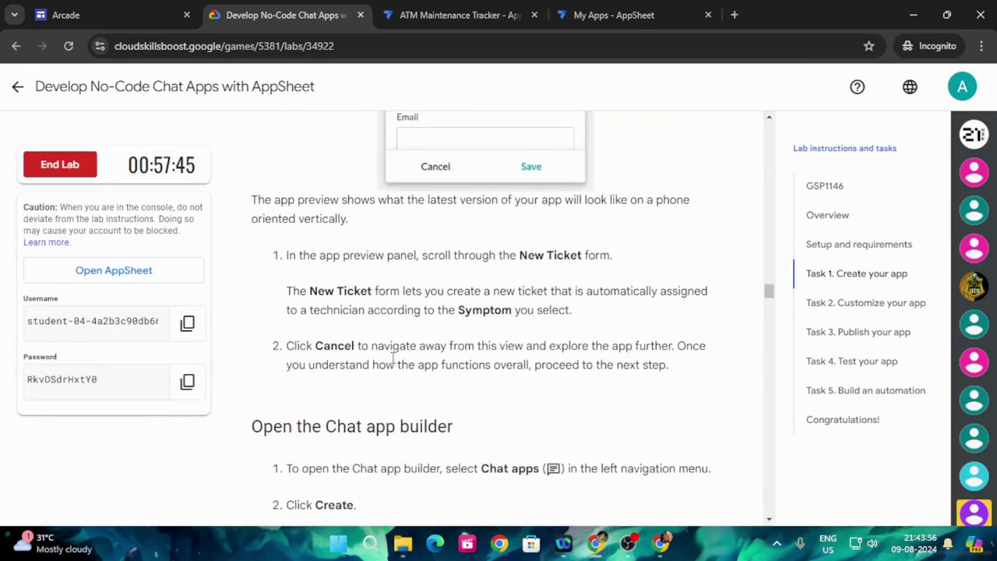
pyautogui.click(436, 11)
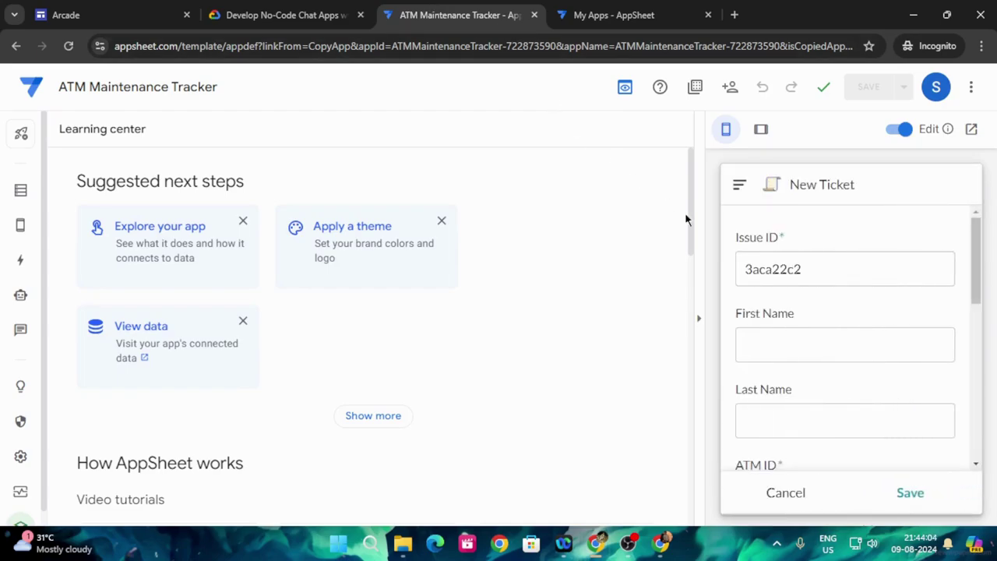
pyautogui.click(269, 12)
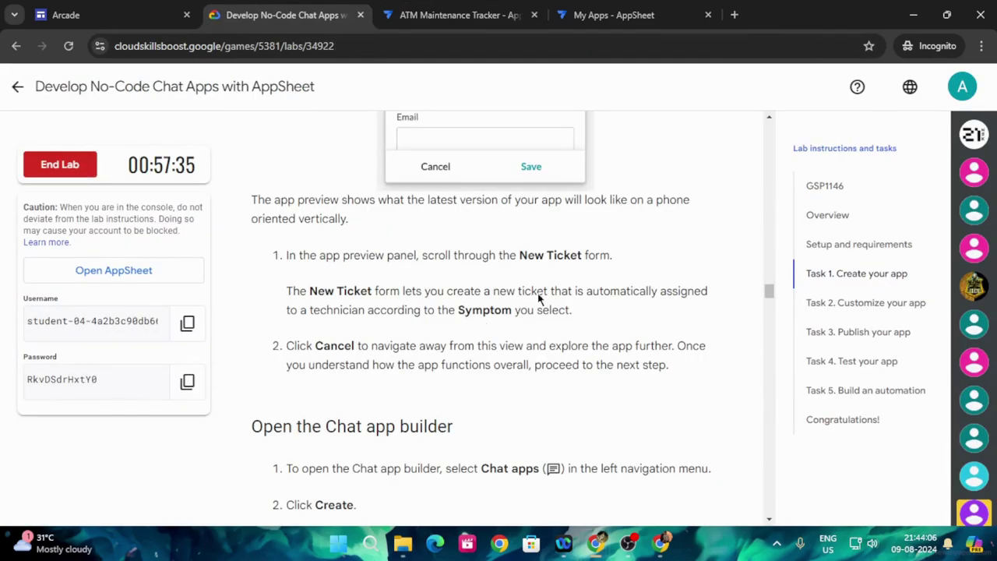
pyautogui.scroll(5, 526, 300)
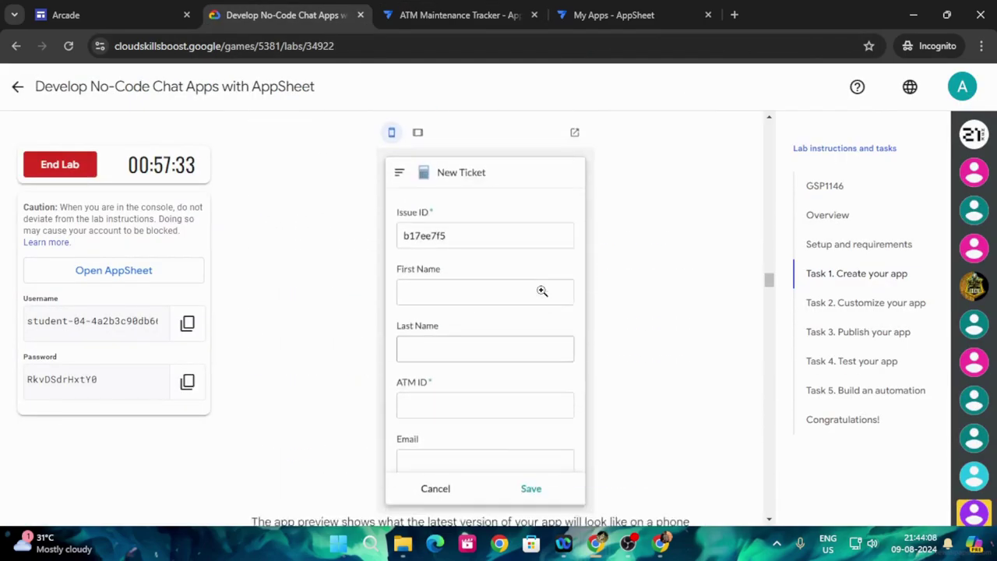
pyautogui.scroll(-5, 542, 290)
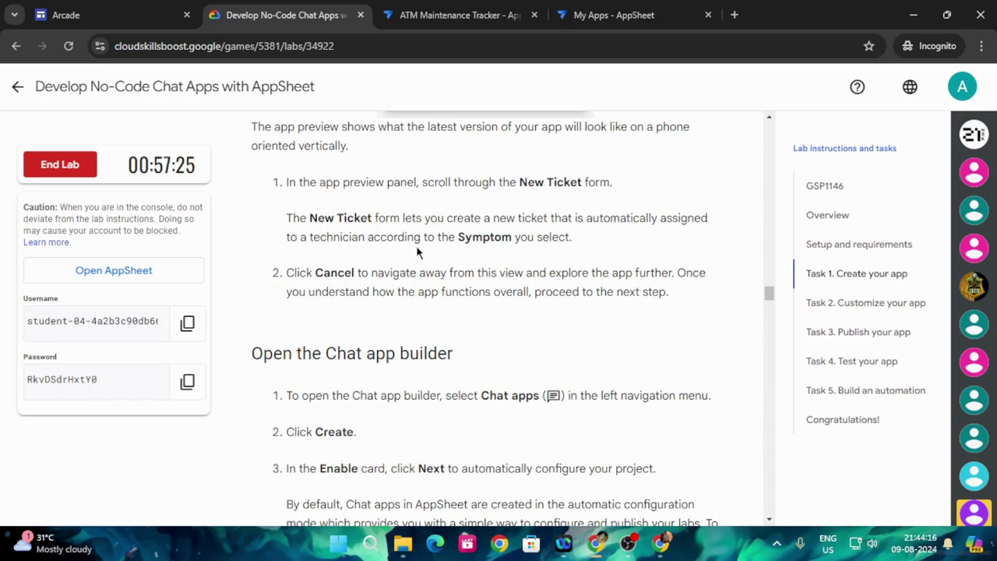
pyautogui.click(475, 13)
pyautogui.scroll(-3, 859, 345)
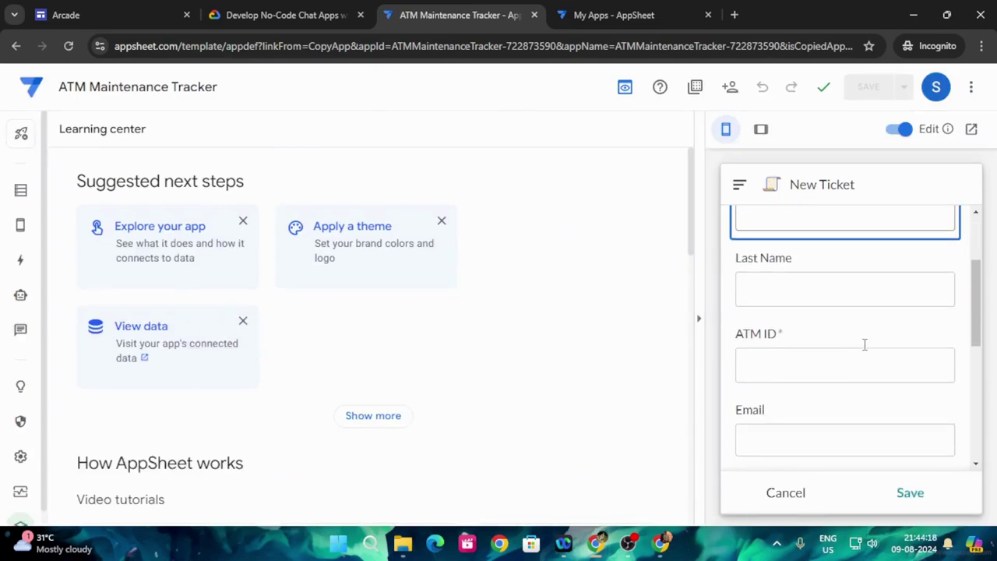
pyautogui.scroll(-1, 873, 393)
# - Open the Symptom field's list of choices in the preview
pyautogui.click(863, 435)
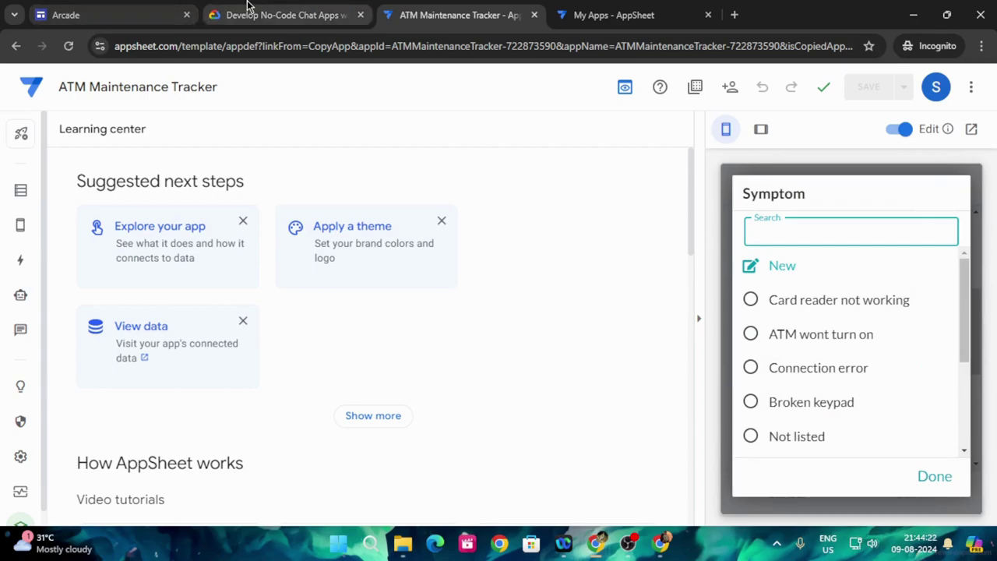
pyautogui.click(261, 15)
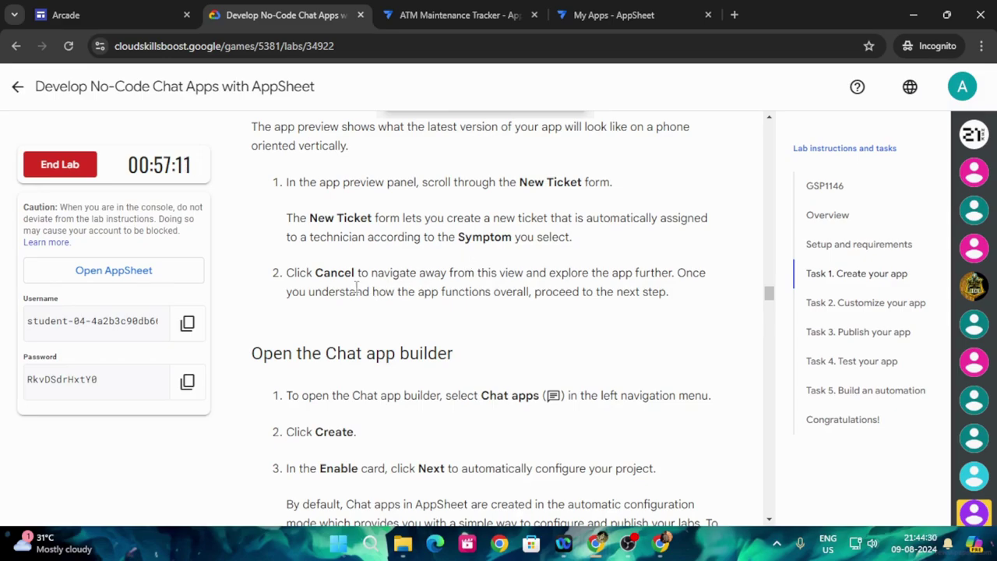
pyautogui.scroll(-2, 468, 335)
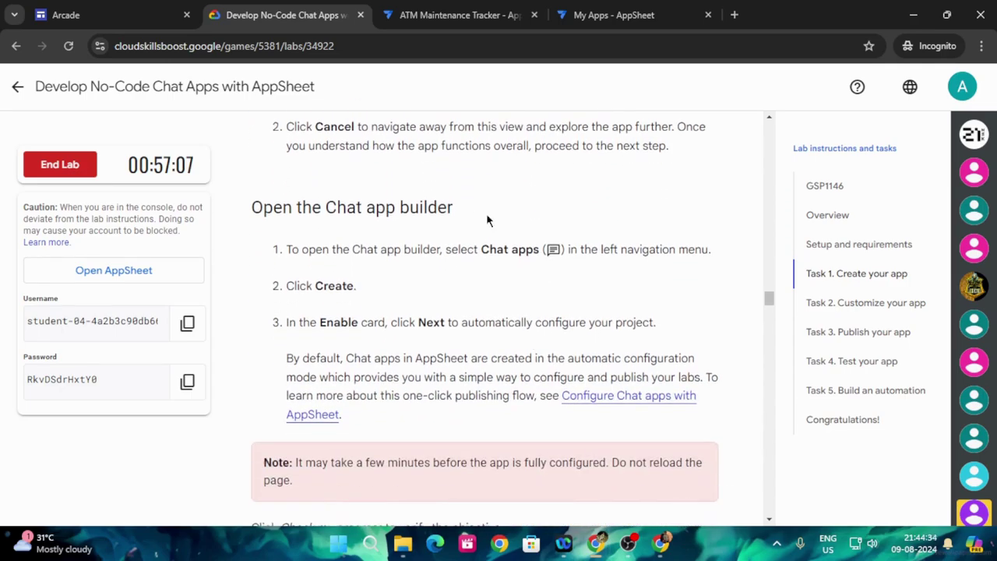
pyautogui.click(440, 9)
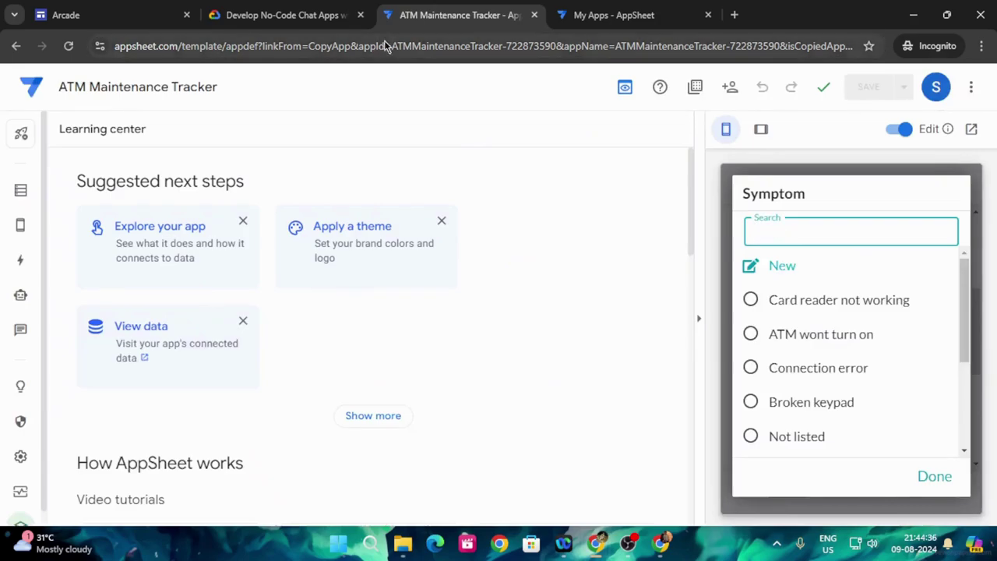
pyautogui.scroll(-3, 870, 343)
pyautogui.scroll(3, 857, 382)
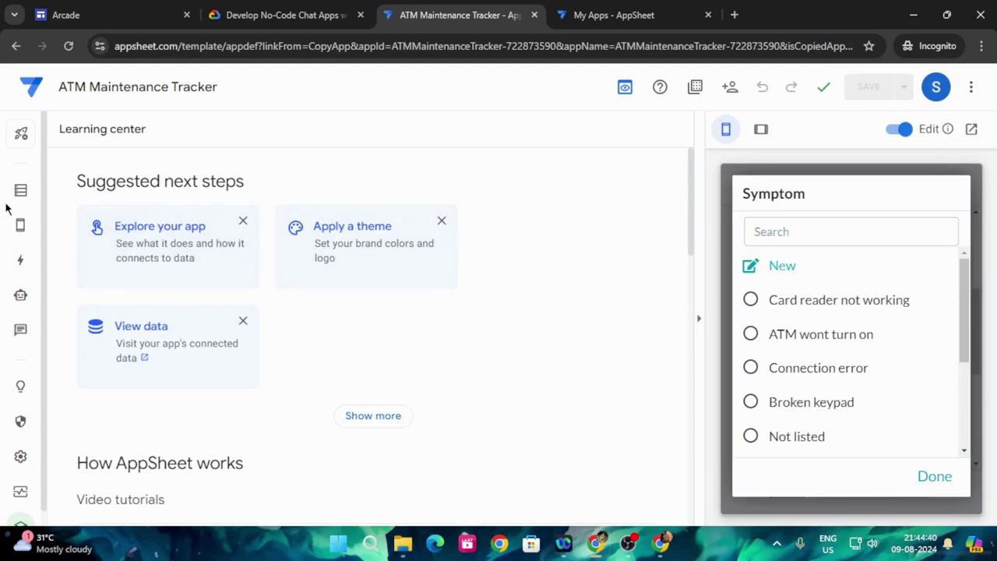
# - Go to Chat apps and start creating a new chat app
pyautogui.moveTo(21, 226)
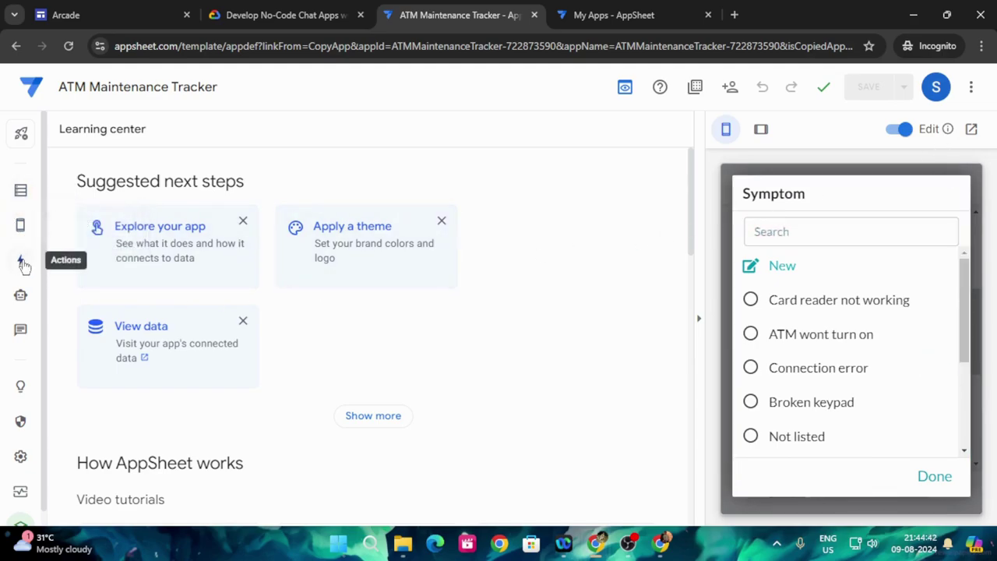
pyautogui.click(19, 331)
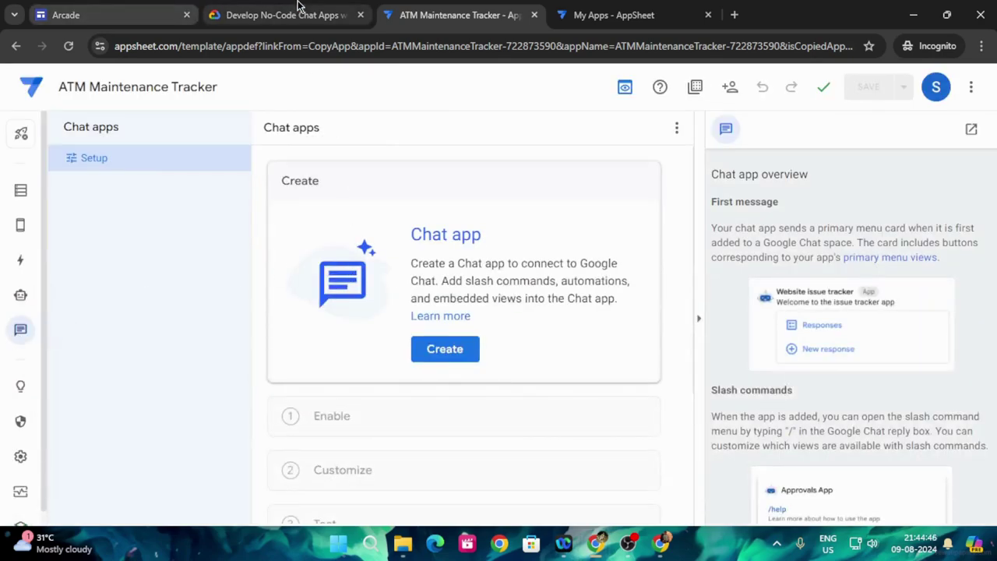
pyautogui.click(286, 5)
pyautogui.scroll(-2, 471, 283)
pyautogui.scroll(-3, 451, 281)
pyautogui.scroll(2, 423, 283)
pyautogui.click(441, 9)
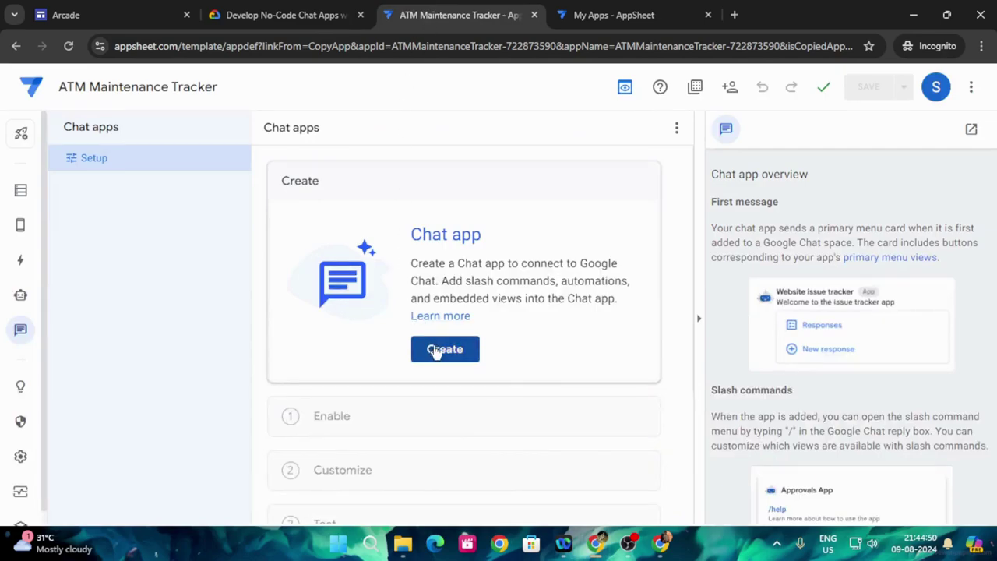
pyautogui.click(435, 350)
pyautogui.click(280, 15)
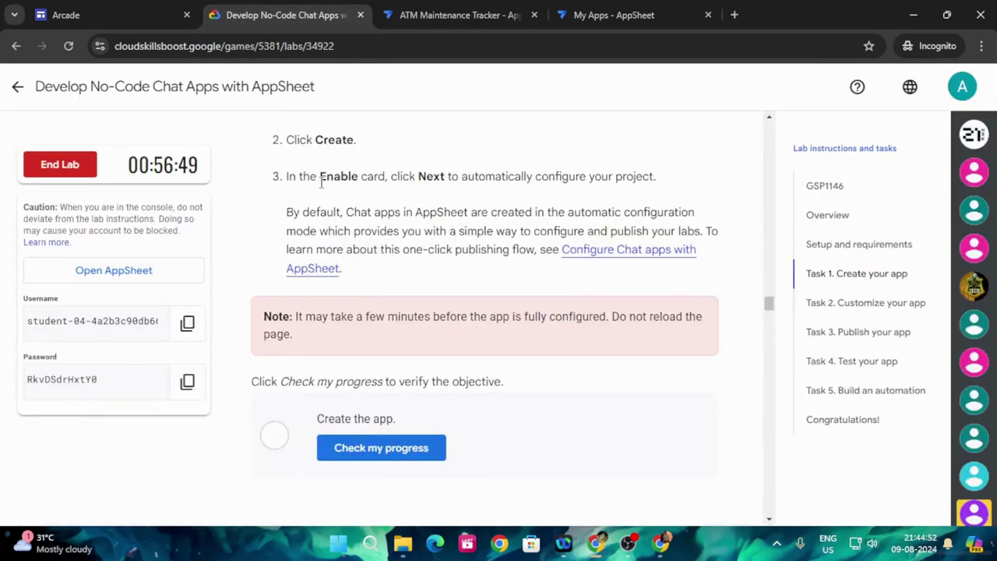
# - Confirm the Enable step to start building the ATM Maintenance Tracker chat app
pyautogui.click(455, 14)
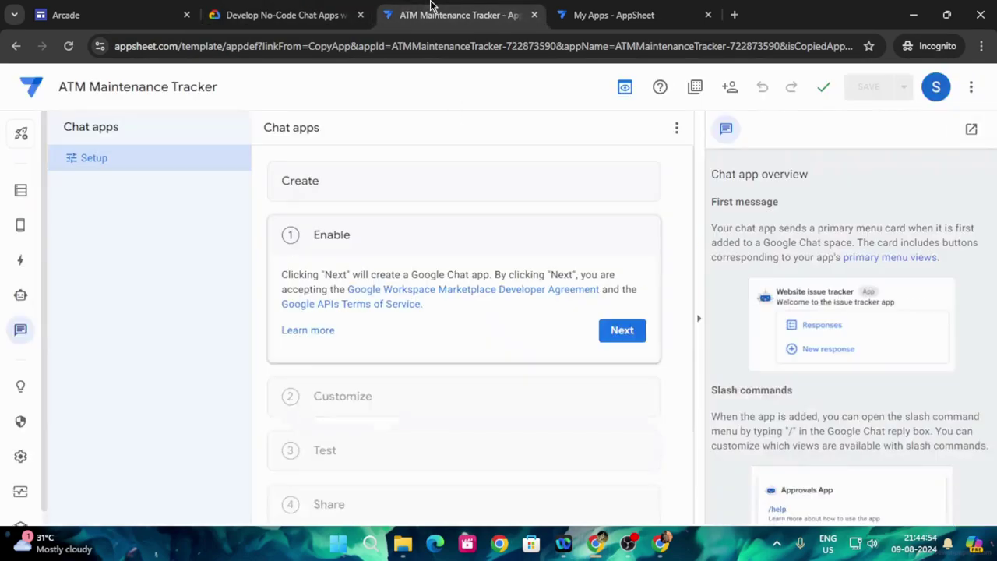
pyautogui.click(628, 333)
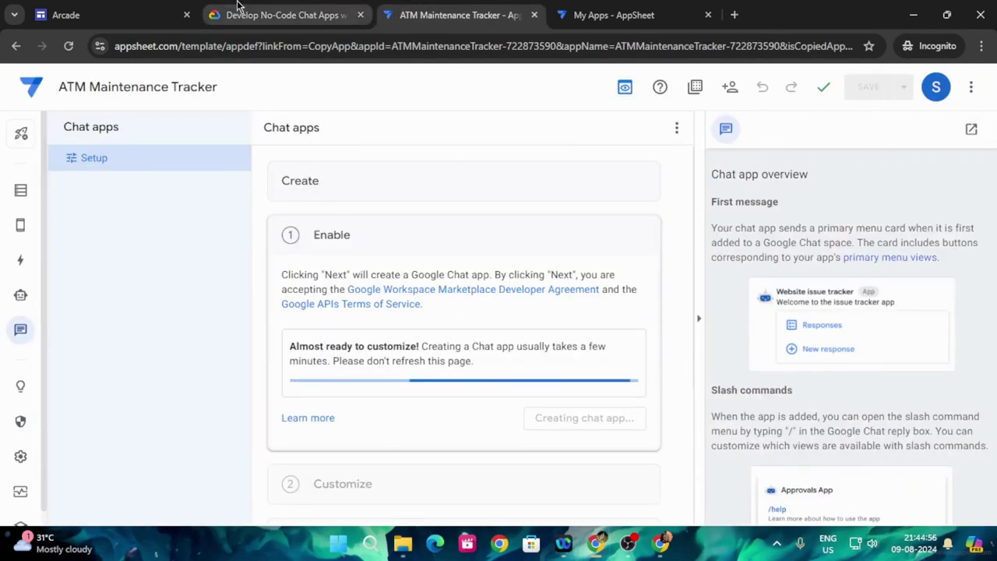
pyautogui.click(280, 15)
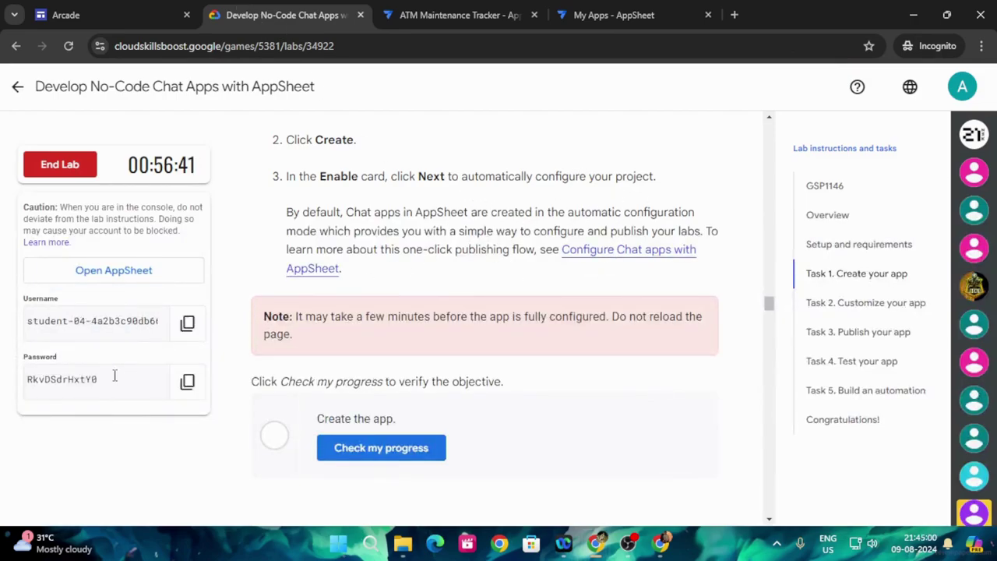
pyautogui.click(437, 15)
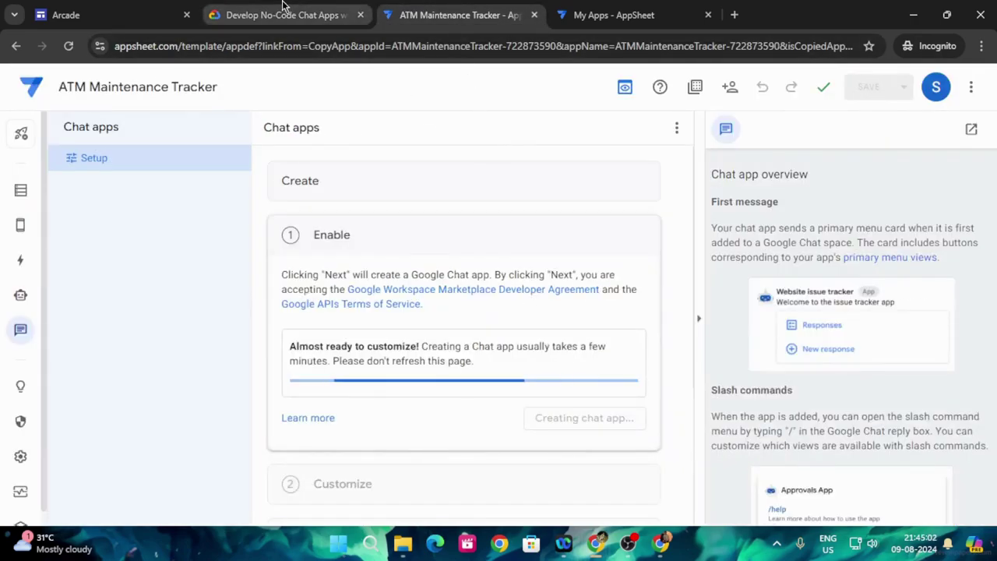
pyautogui.click(280, 14)
# - Run Check my progress for the Create the app objective while the chat app finishes
pyautogui.click(378, 444)
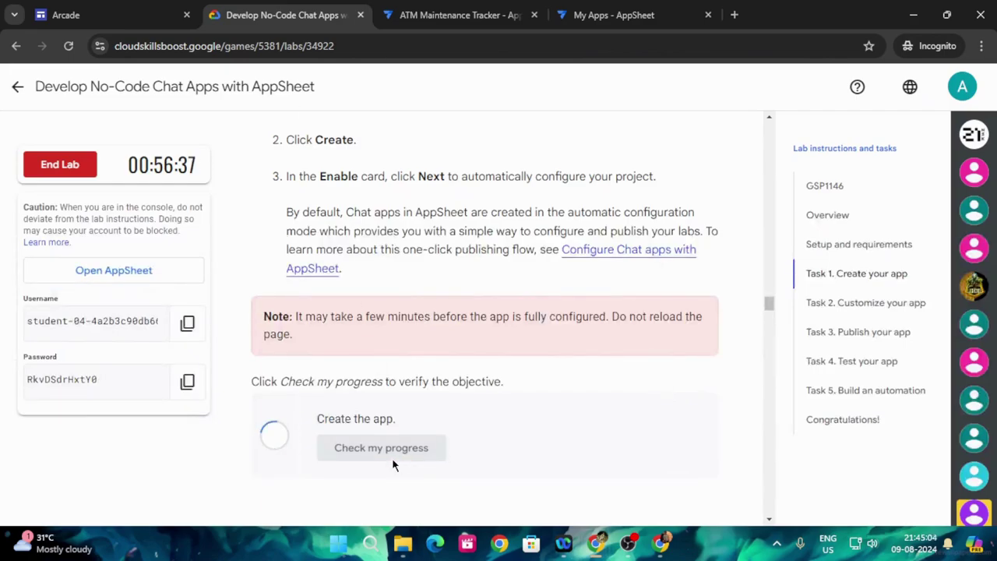
pyautogui.scroll(-5, 392, 457)
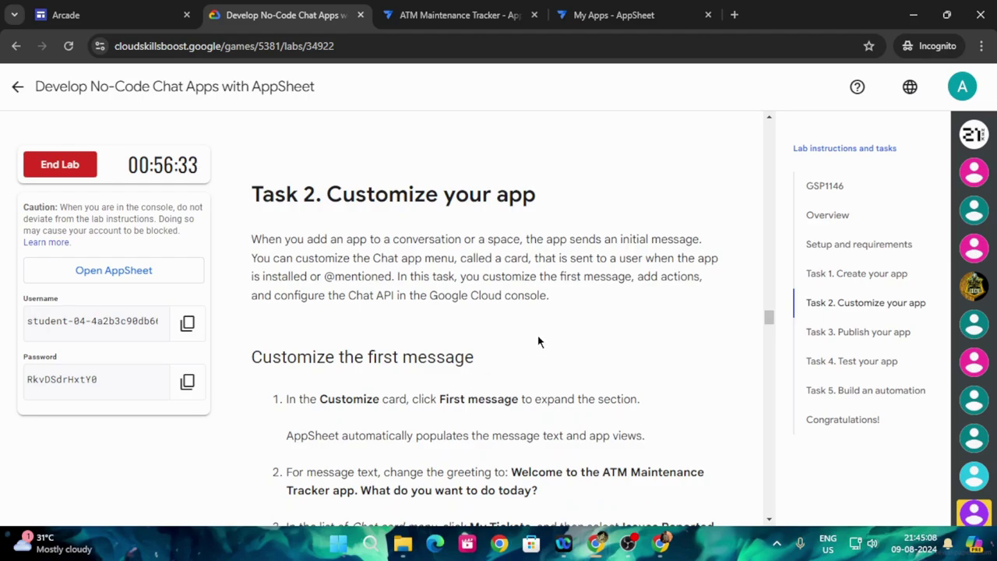
pyautogui.click(411, 12)
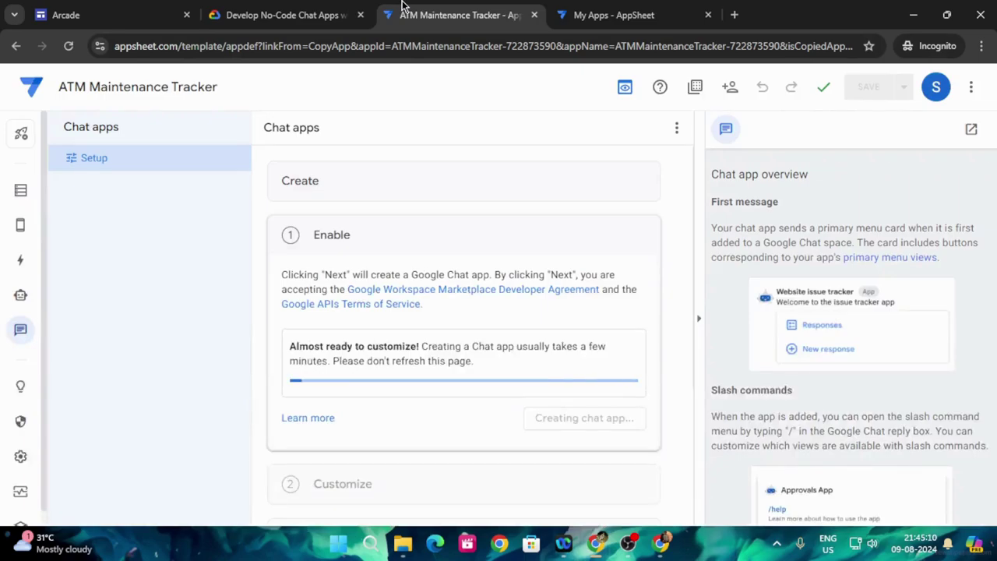
pyautogui.click(311, 17)
pyautogui.scroll(-2, 545, 350)
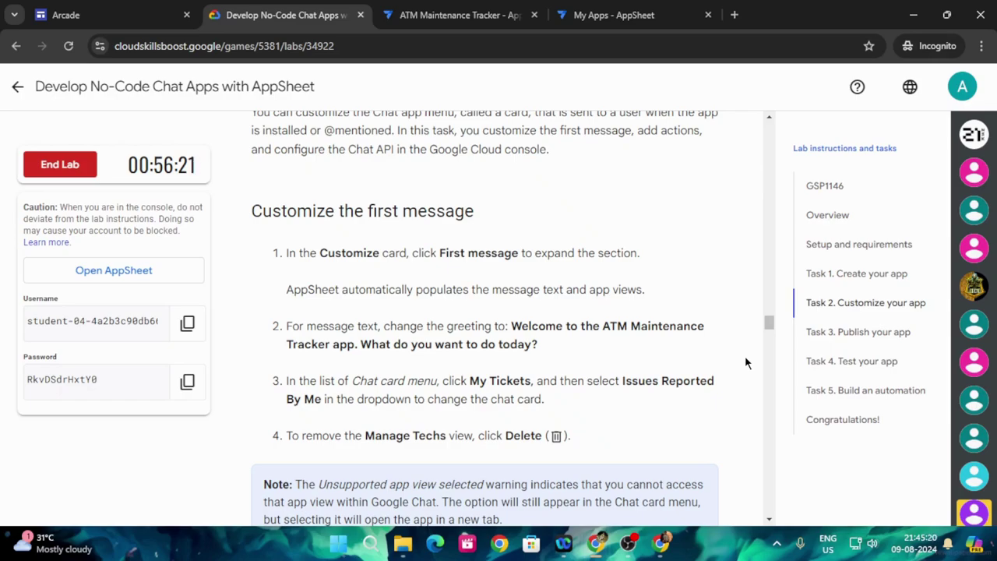
pyautogui.click(452, 13)
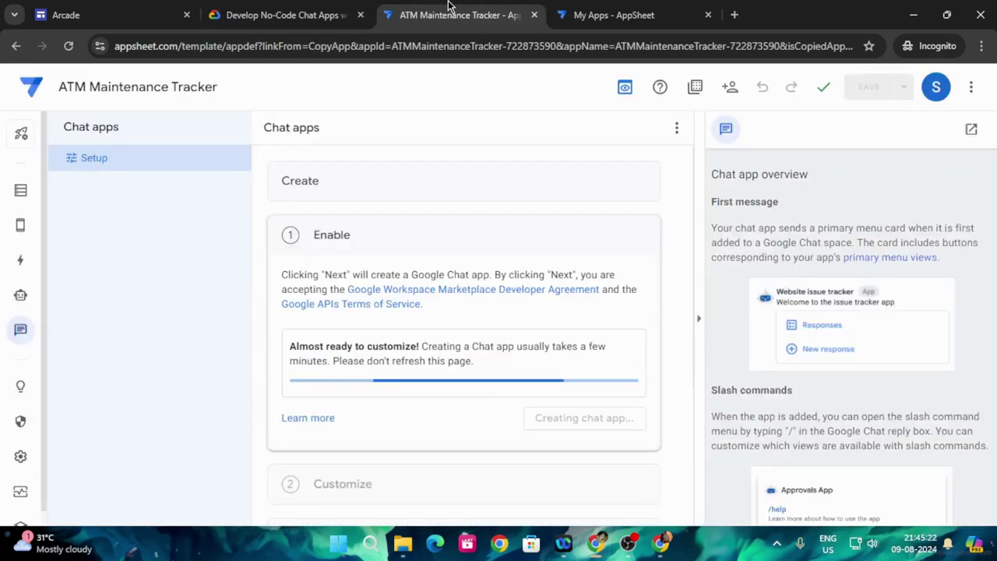
pyautogui.click(284, 15)
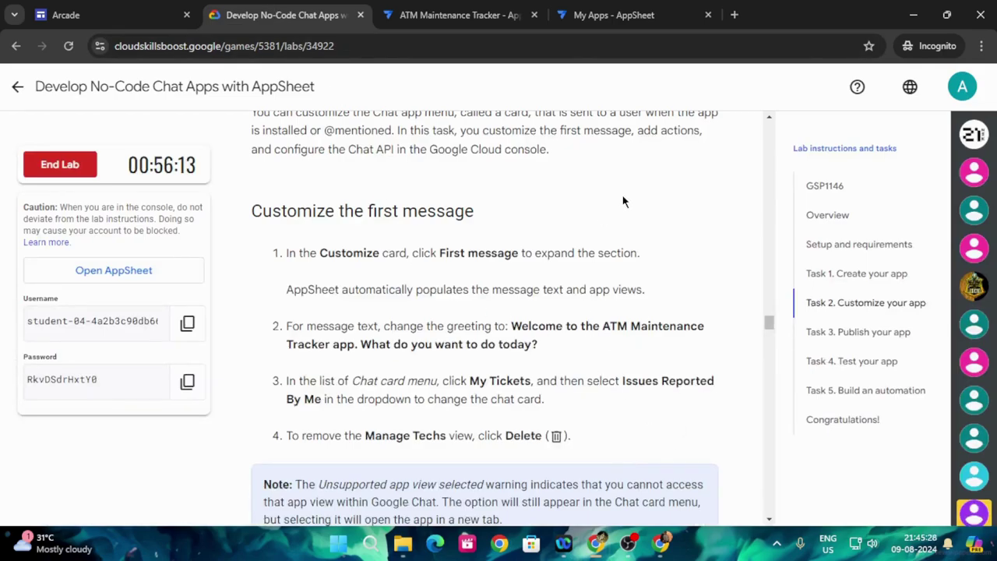
pyautogui.click(469, 7)
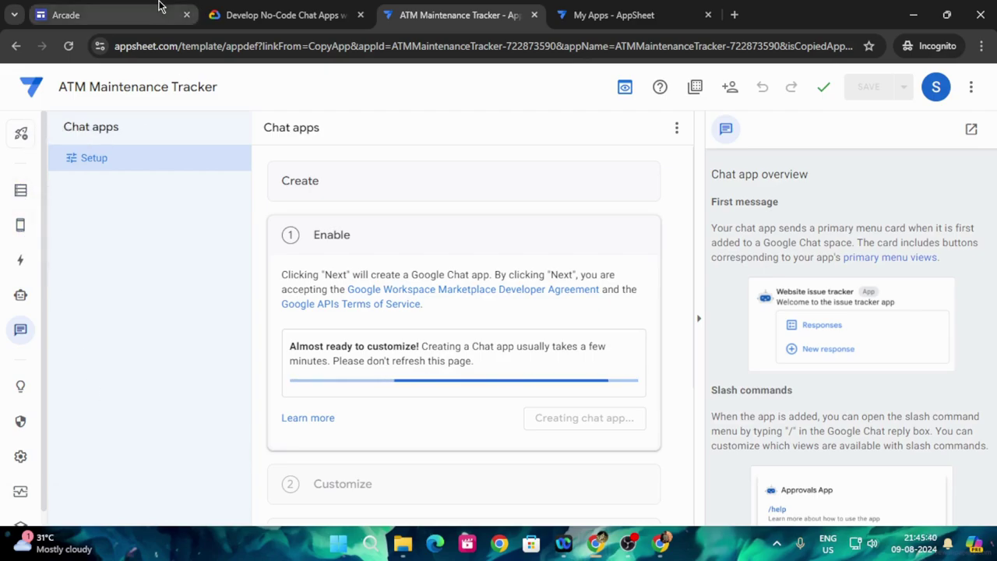
pyautogui.click(282, 15)
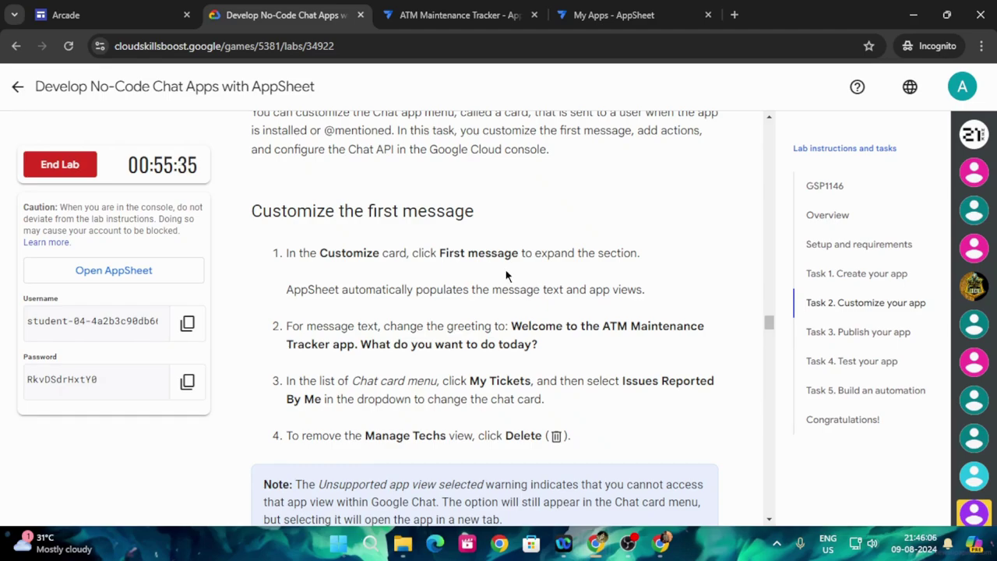
pyautogui.hotkey('ctrl', 'Tab')
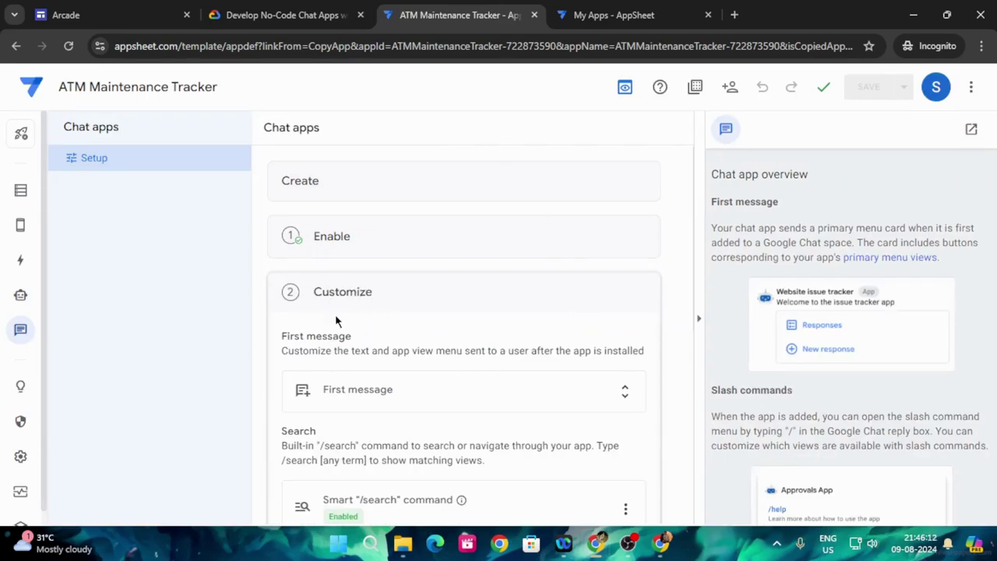
# - Expand the First message settings in the Customize card
pyautogui.hotkey('ctrl', 'shift', 'Tab')
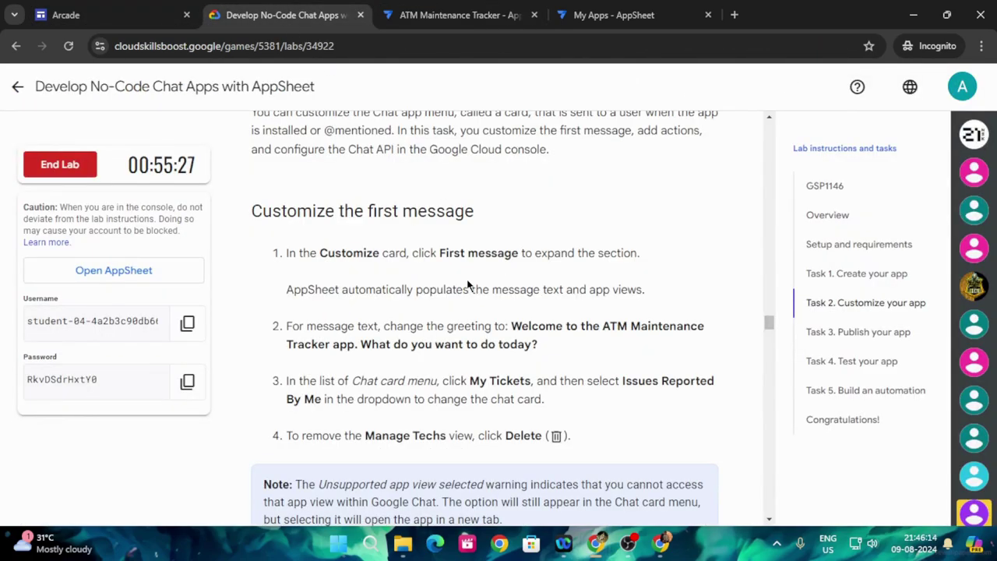
pyautogui.click(493, 11)
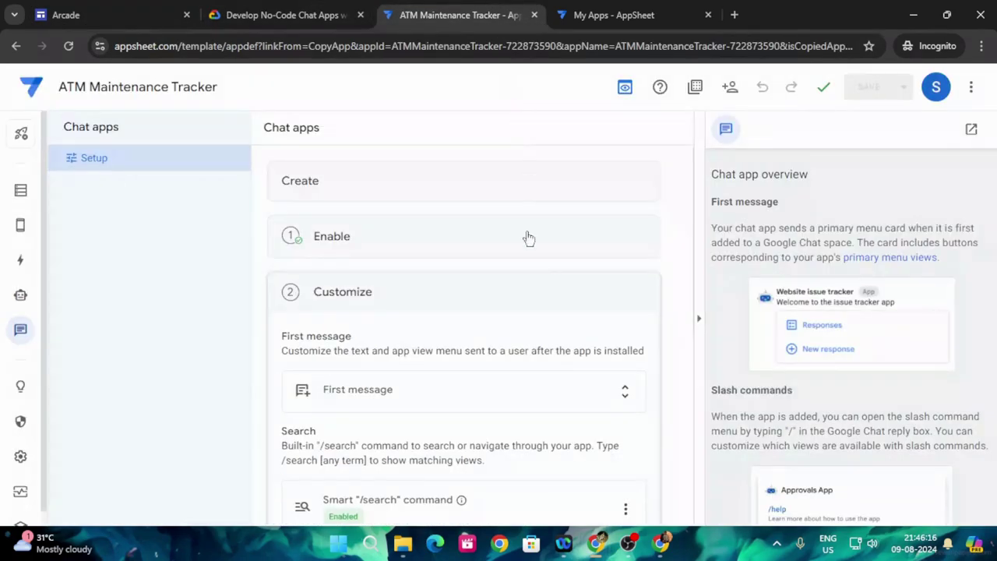
pyautogui.click(405, 395)
pyautogui.scroll(-2, 405, 398)
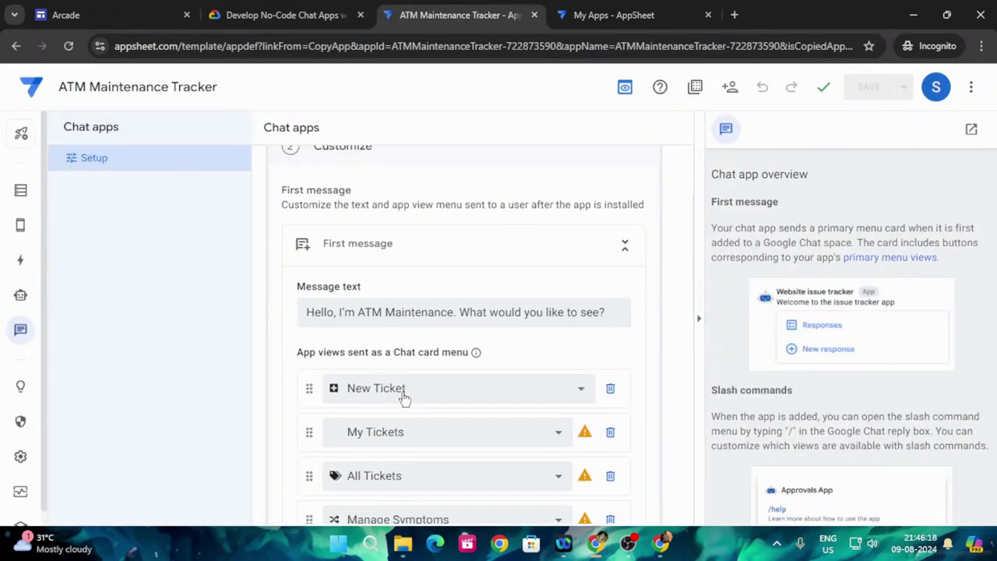
# - Replace the message text with 'Welcome to the ATM Maintenance Tracker app. What do you want to do today?'
pyautogui.click(289, 10)
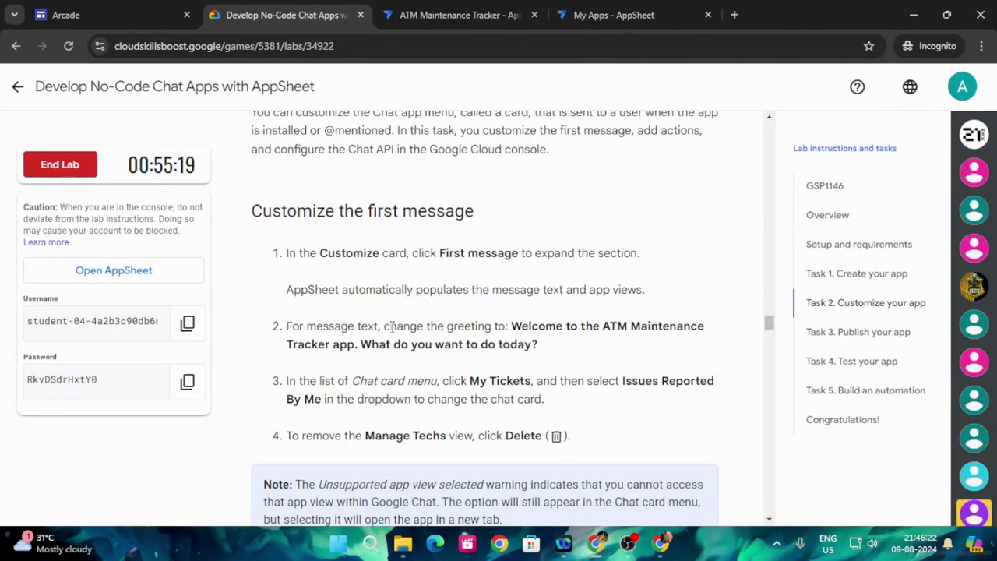
pyautogui.moveTo(512, 328); pyautogui.dragTo(558, 352)
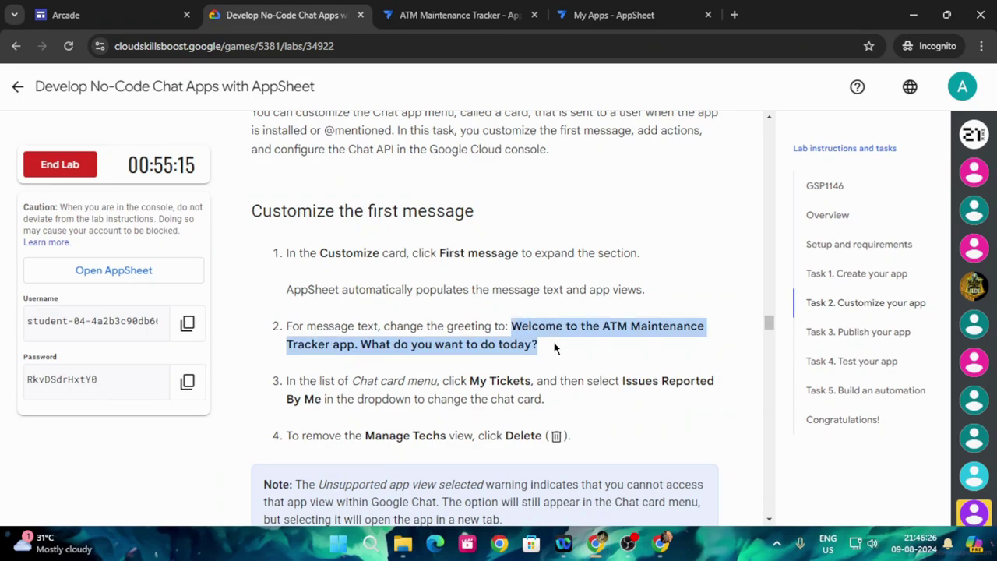
pyautogui.click(498, 15)
pyautogui.click(310, 313)
pyautogui.moveTo(310, 313); pyautogui.dragTo(626, 316)
pyautogui.hotkey('ctrl', 'v')
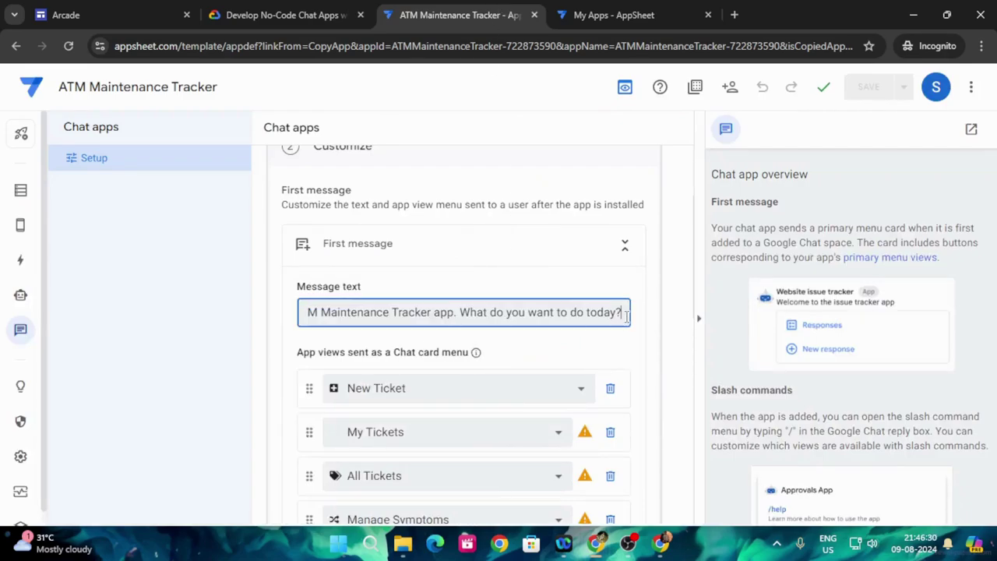
pyautogui.click(300, 8)
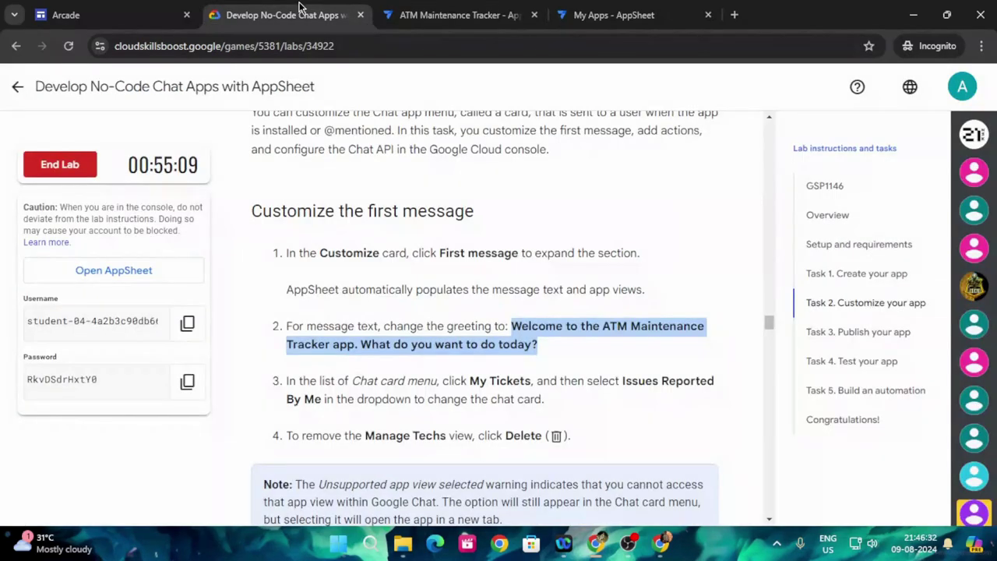
pyautogui.scroll(-1, 600, 374)
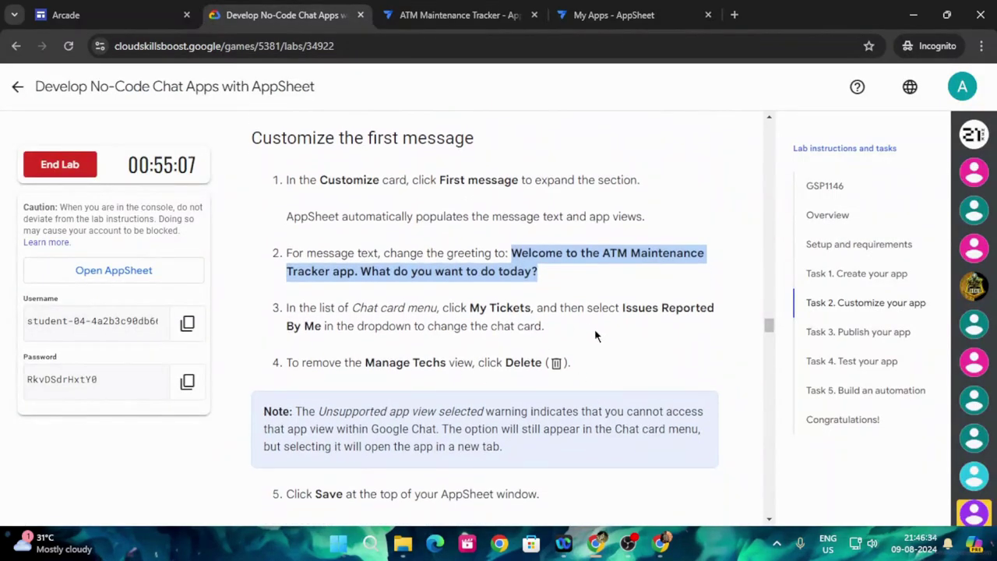
# - Change the My Tickets menu entry to Issues Reported By Me
pyautogui.click(459, 15)
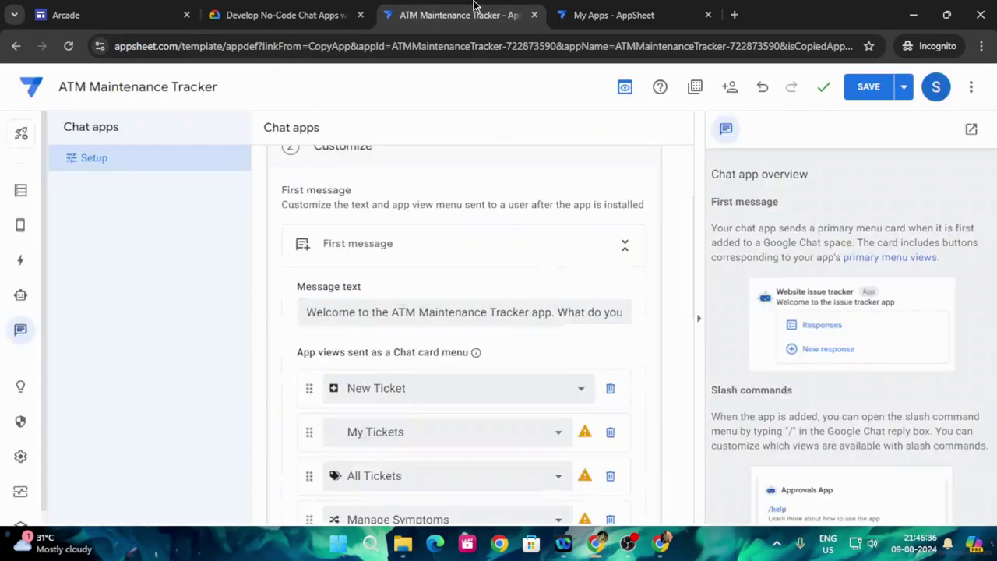
pyautogui.scroll(-1, 508, 345)
pyautogui.click(416, 357)
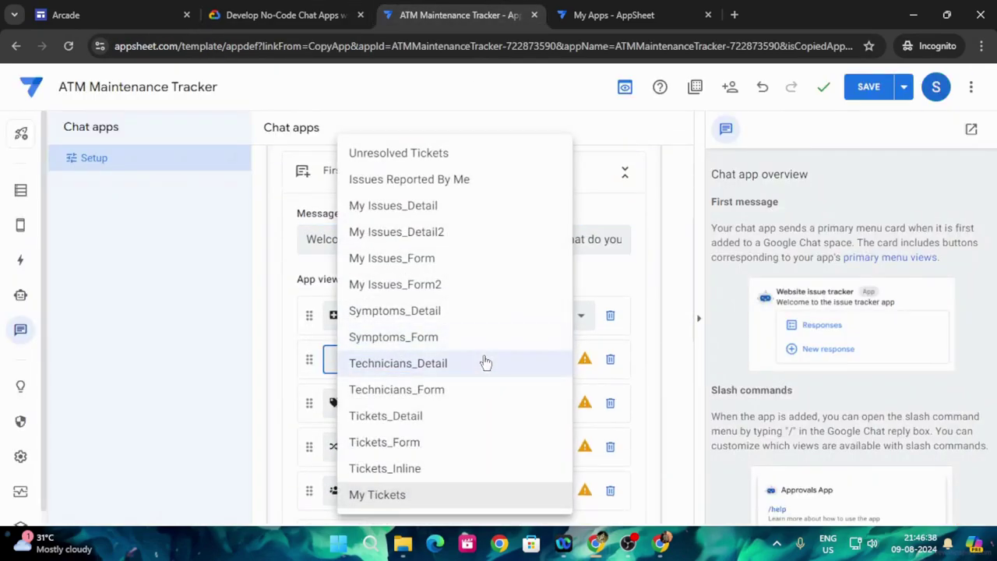
pyautogui.click(472, 183)
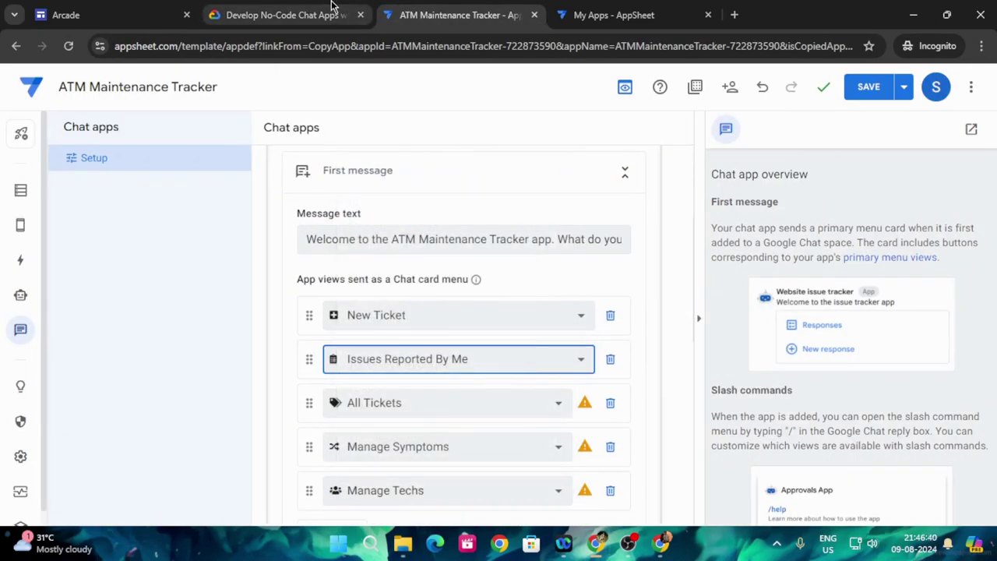
pyautogui.click(284, 15)
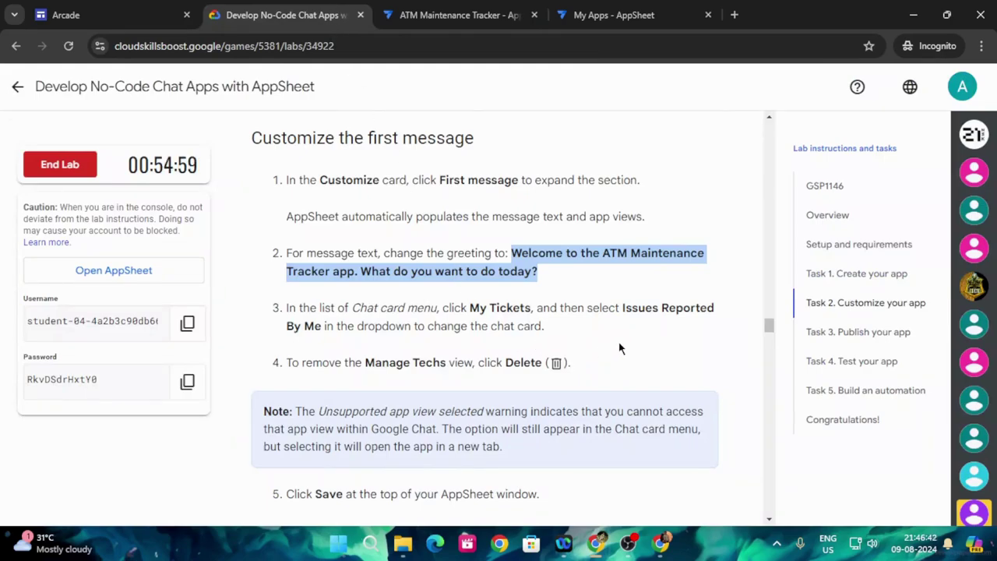
pyautogui.scroll(-1, 621, 348)
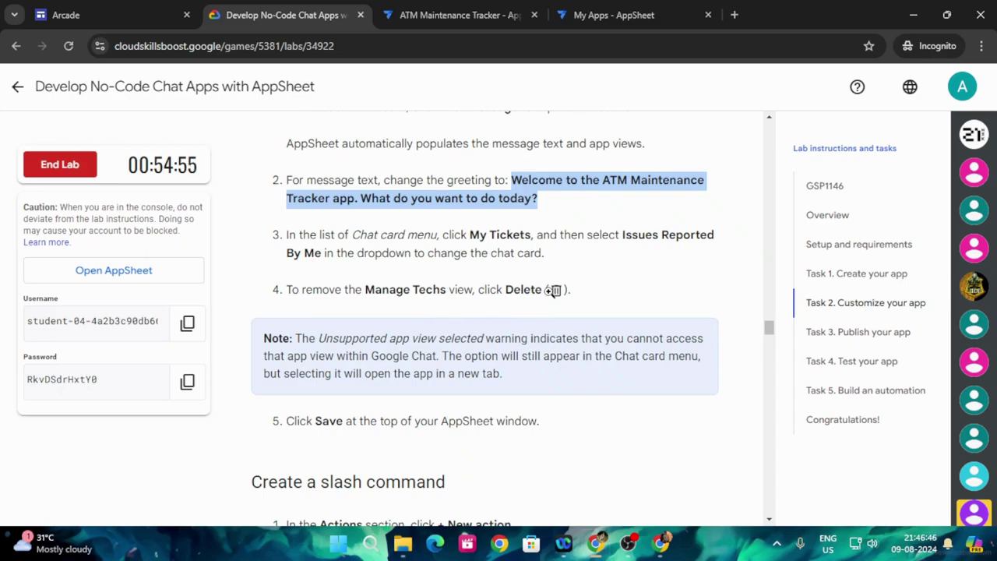
# - Delete the Manage Techs entry from the chat card menu
pyautogui.click(471, 15)
pyautogui.scroll(-1, 483, 364)
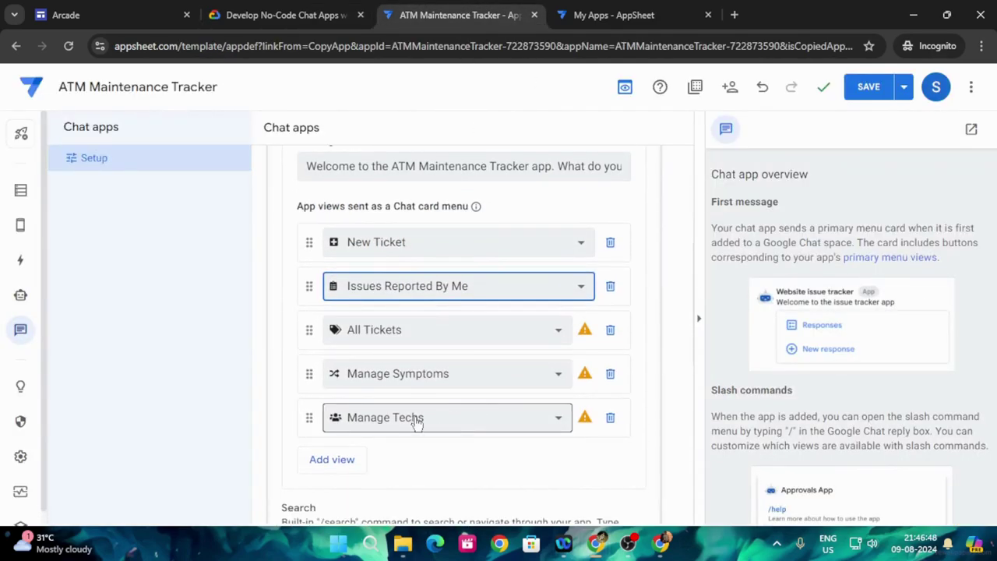
pyautogui.click(610, 420)
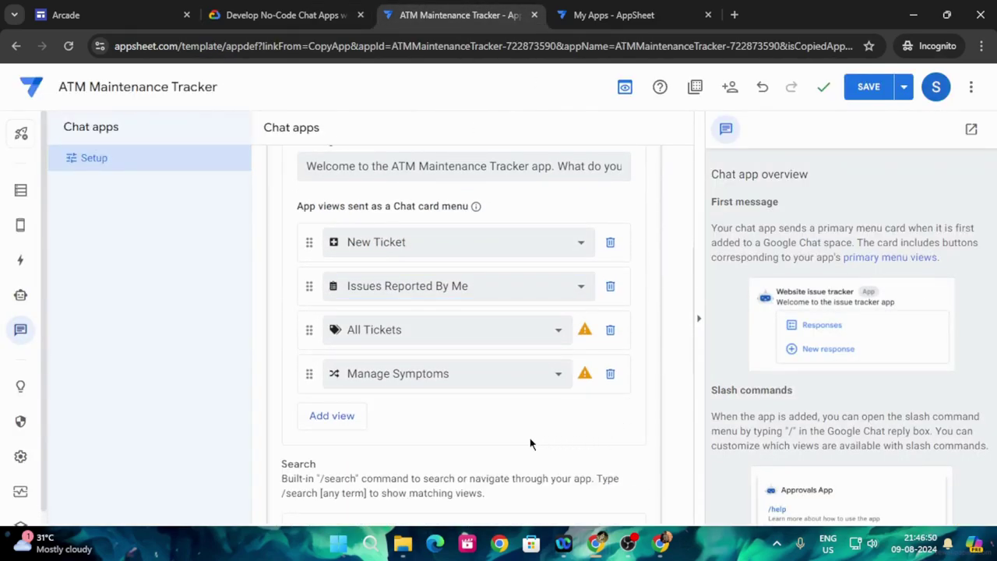
pyautogui.click(263, 15)
pyautogui.scroll(-3, 453, 371)
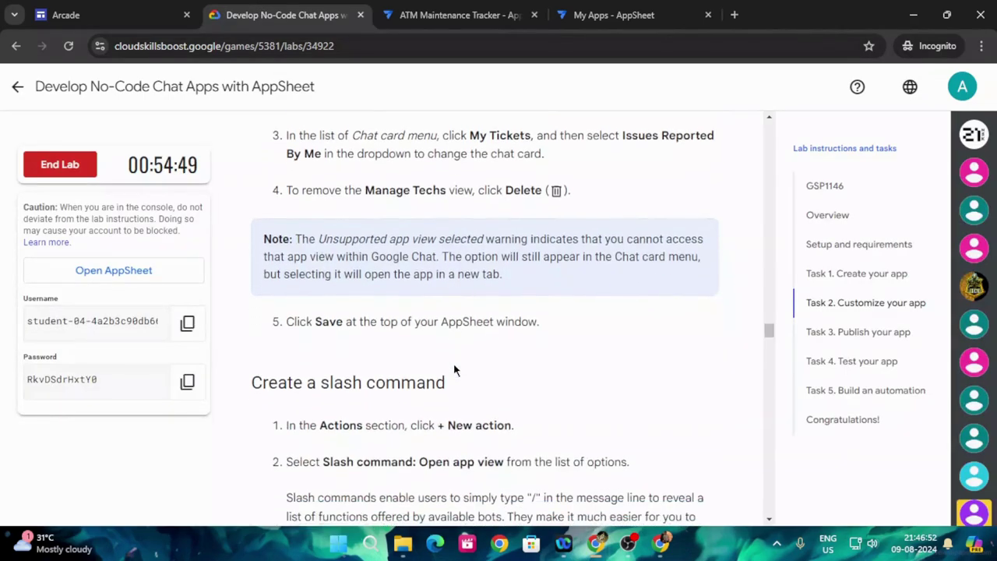
pyautogui.click(460, 15)
pyautogui.scroll(2, 501, 361)
# - Save the chat app customizations
pyautogui.click(863, 88)
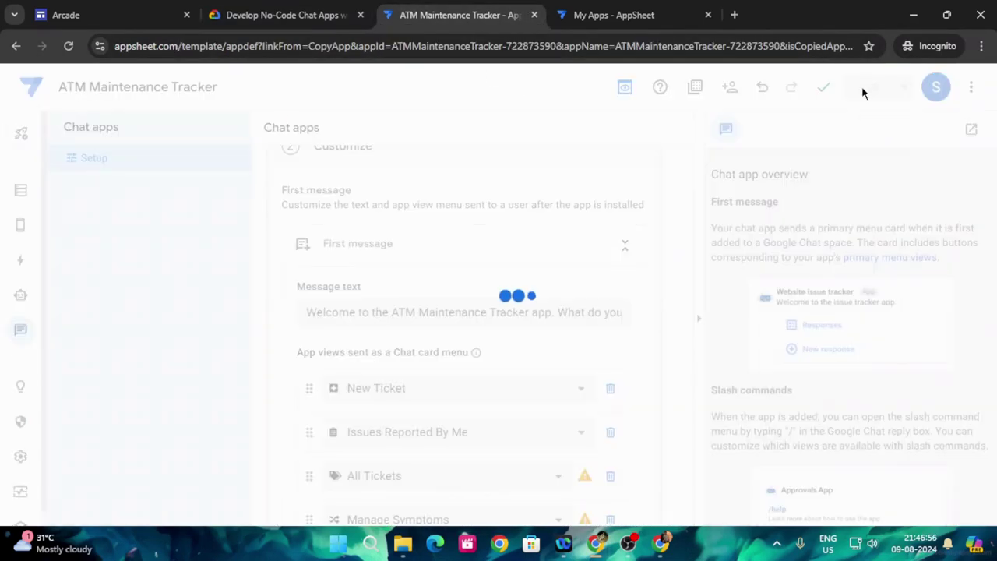
pyautogui.click(310, 8)
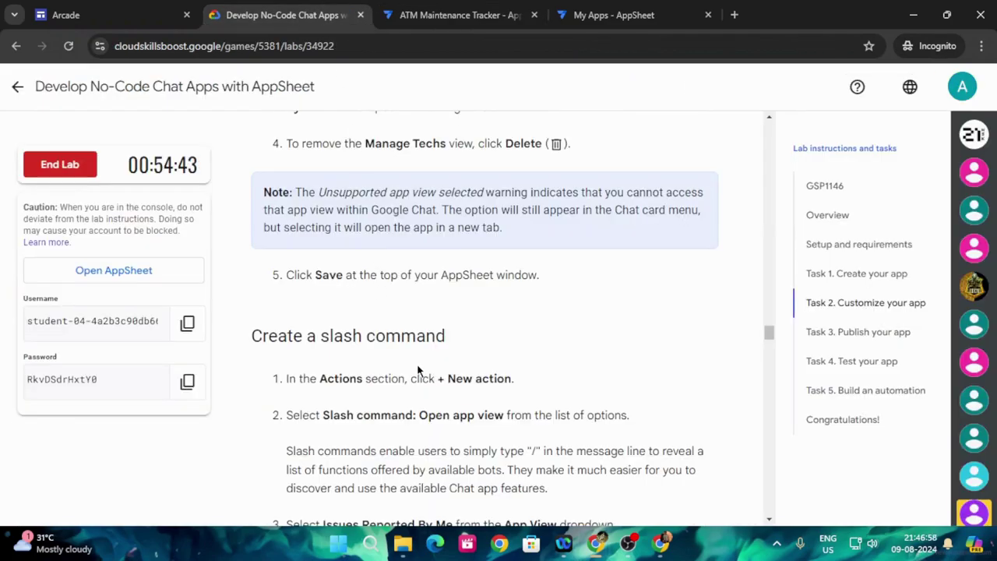
pyautogui.scroll(-2, 448, 371)
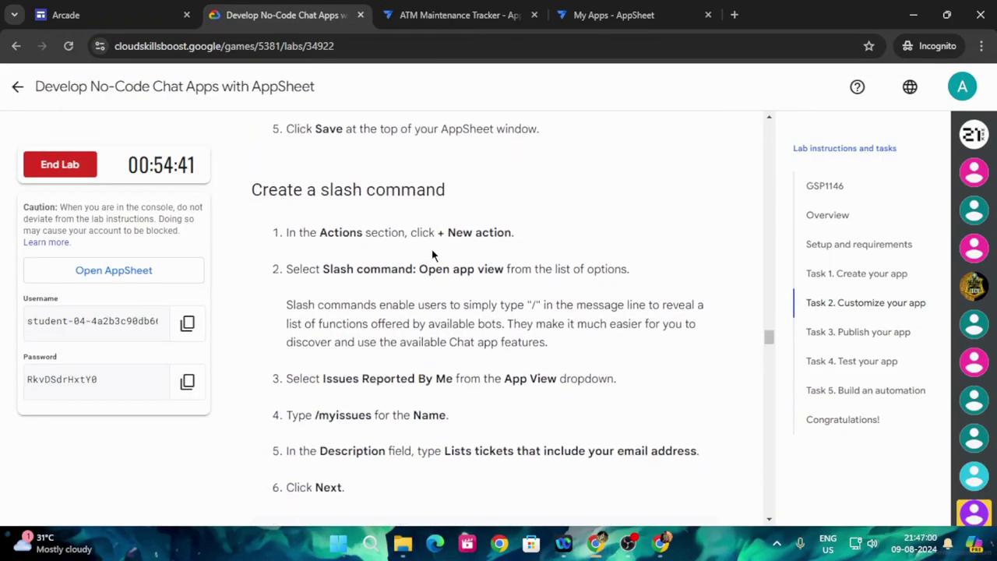
pyautogui.click(460, 15)
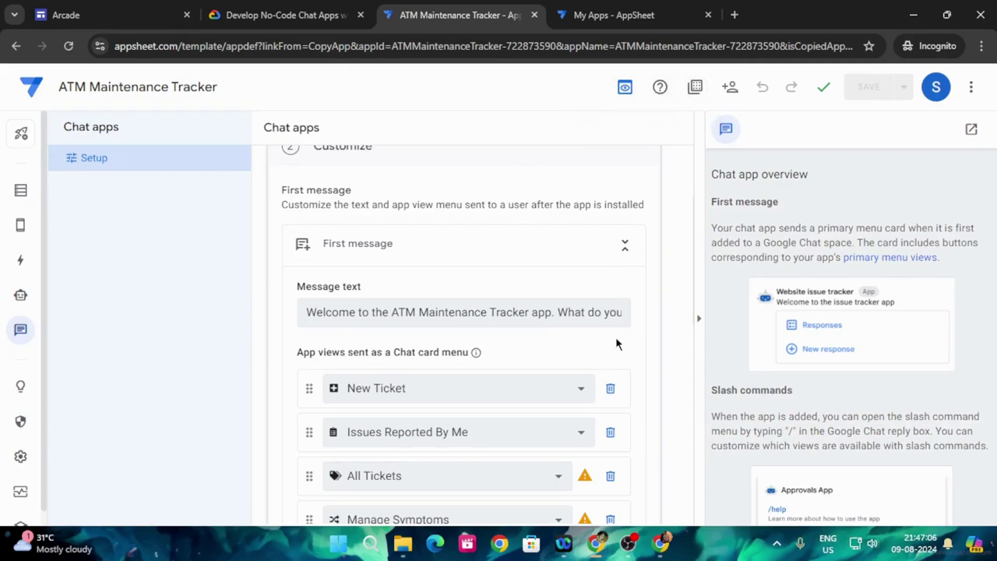
pyautogui.scroll(-1, 589, 353)
pyautogui.scroll(-1, 588, 354)
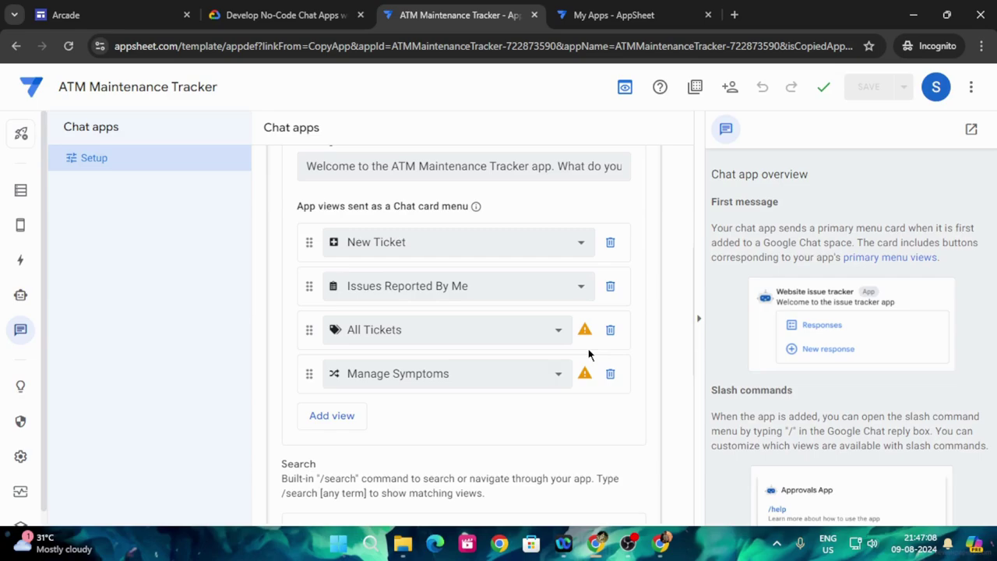
pyautogui.scroll(2, 589, 355)
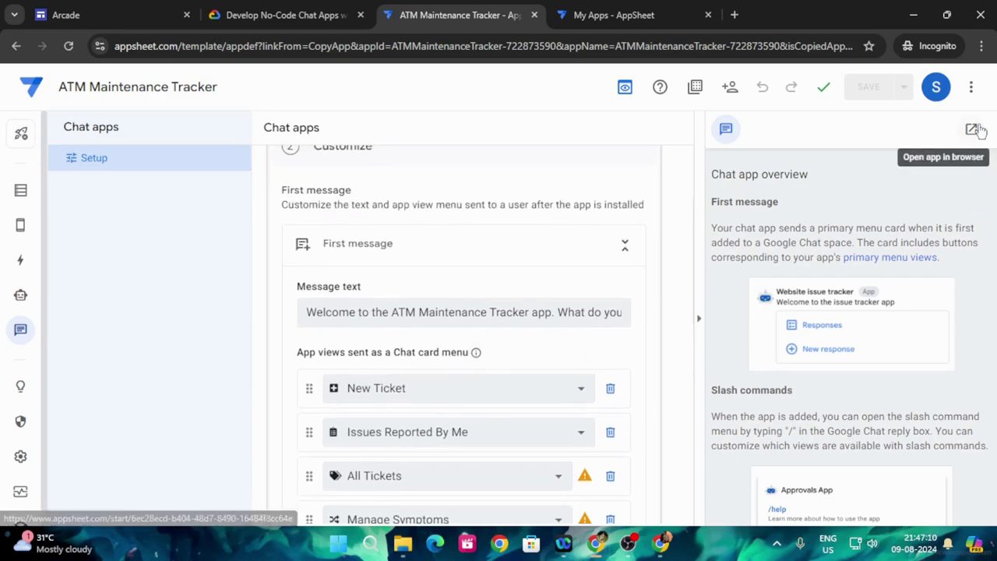
# - Launch the ATM Maintenance Tracker app in a new browser tab from the preview panel
pyautogui.click(971, 129)
pyautogui.click(483, 11)
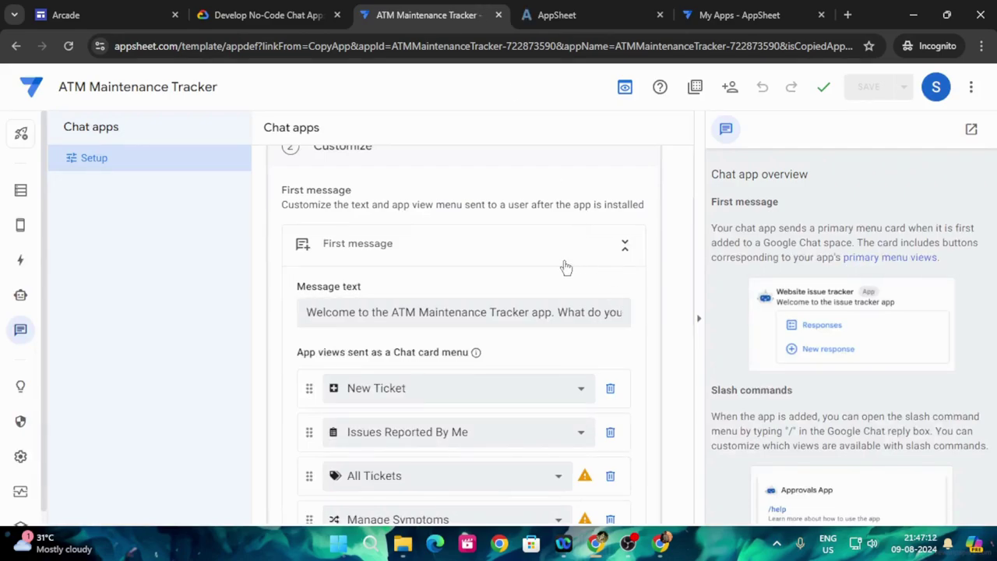
pyautogui.scroll(2, 565, 267)
pyautogui.scroll(-3, 526, 262)
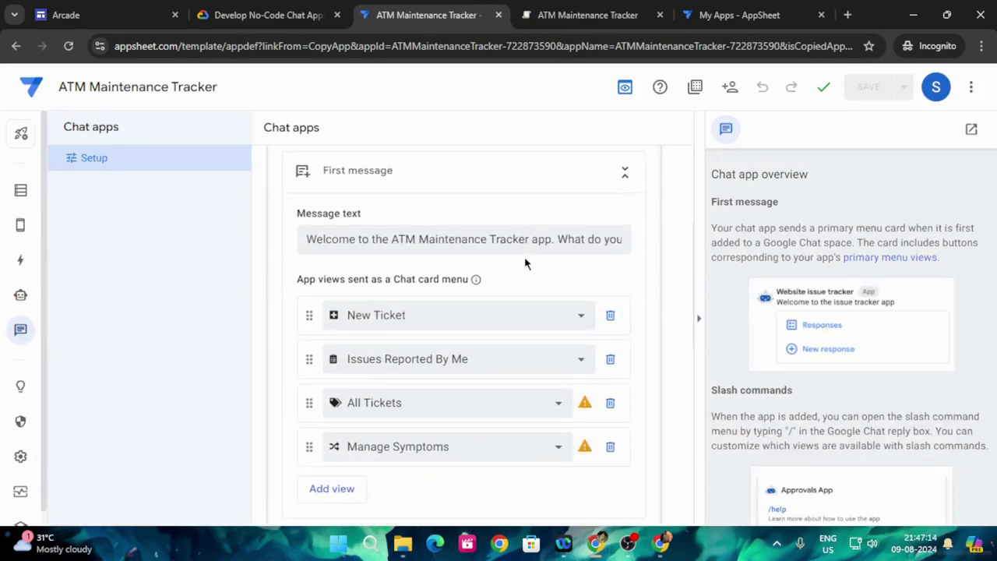
pyautogui.scroll(-4, 525, 262)
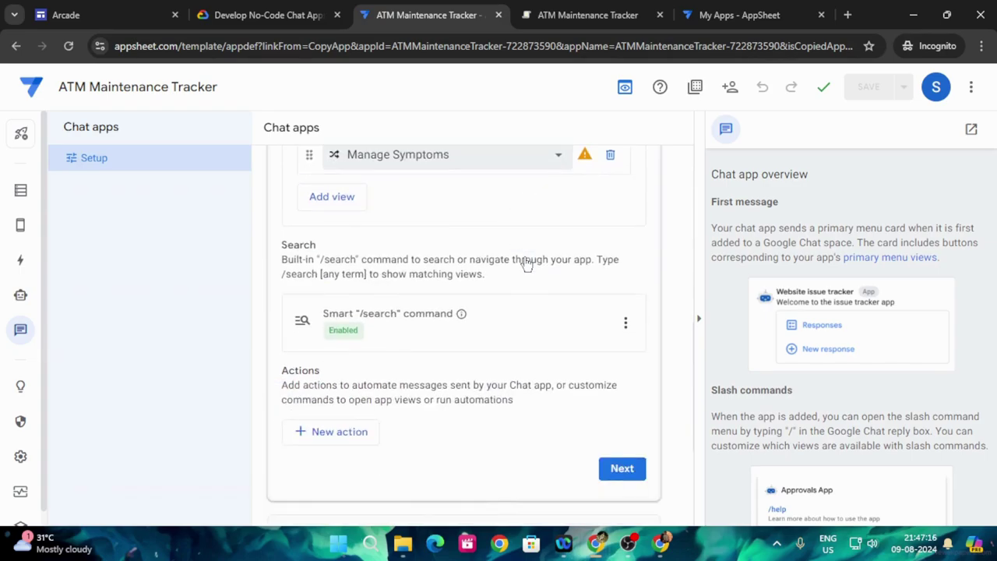
# - Add a 'Slash command: Open app view' action to the chat app
pyautogui.click(328, 431)
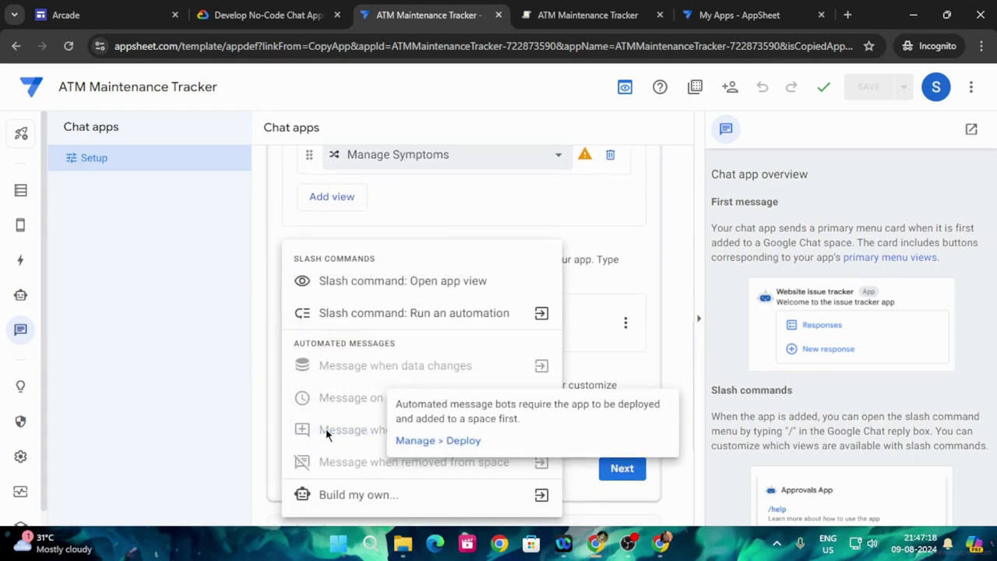
pyautogui.click(296, 13)
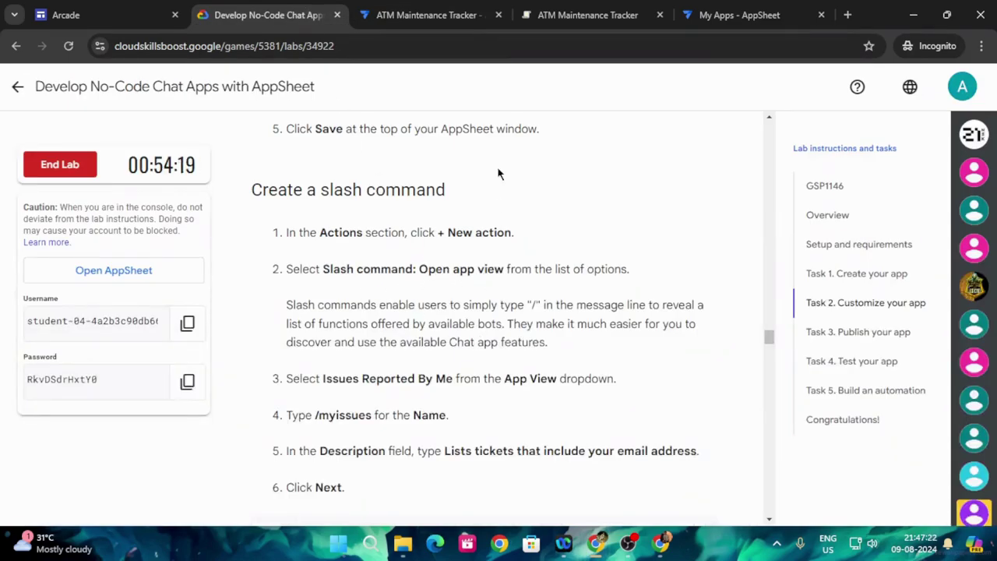
pyautogui.click(466, 13)
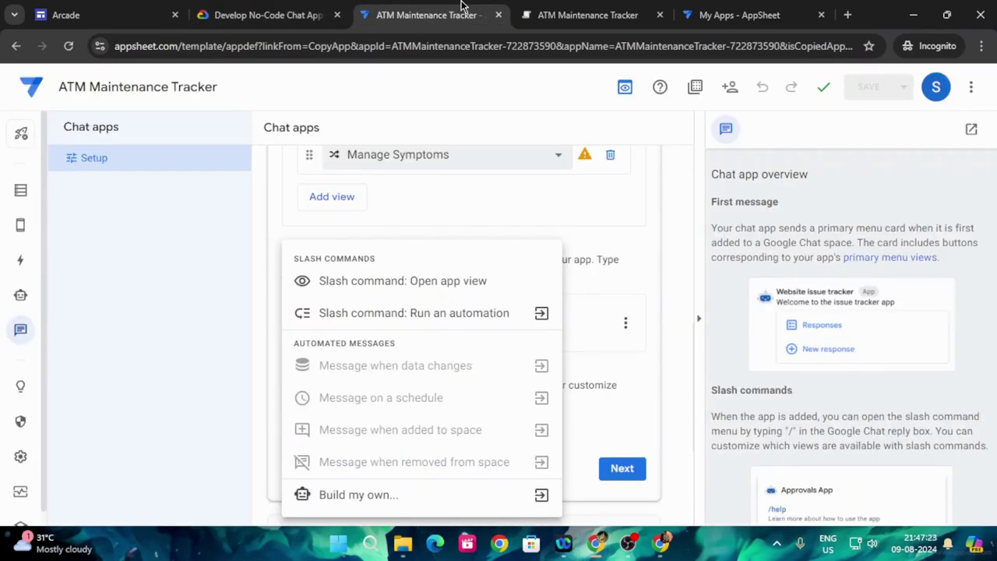
pyautogui.click(414, 281)
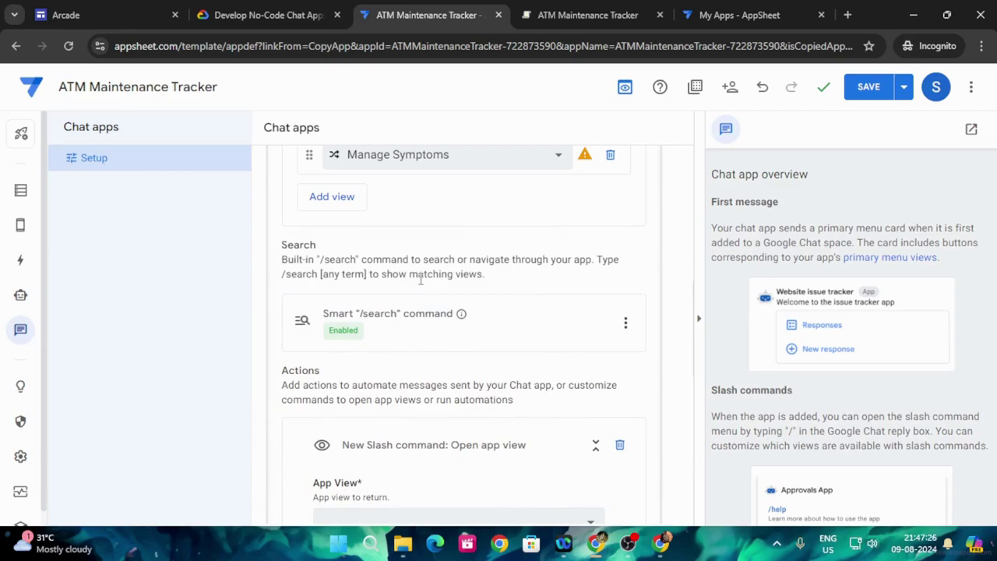
# - Locate the new slash command action and review the lab's Create a slash command steps
pyautogui.click(269, 11)
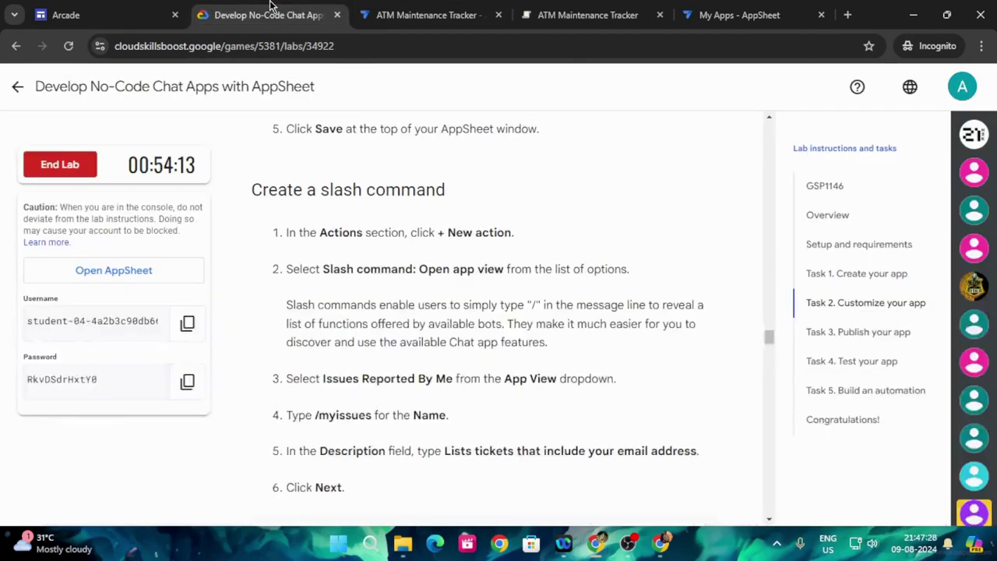
pyautogui.scroll(-1, 465, 377)
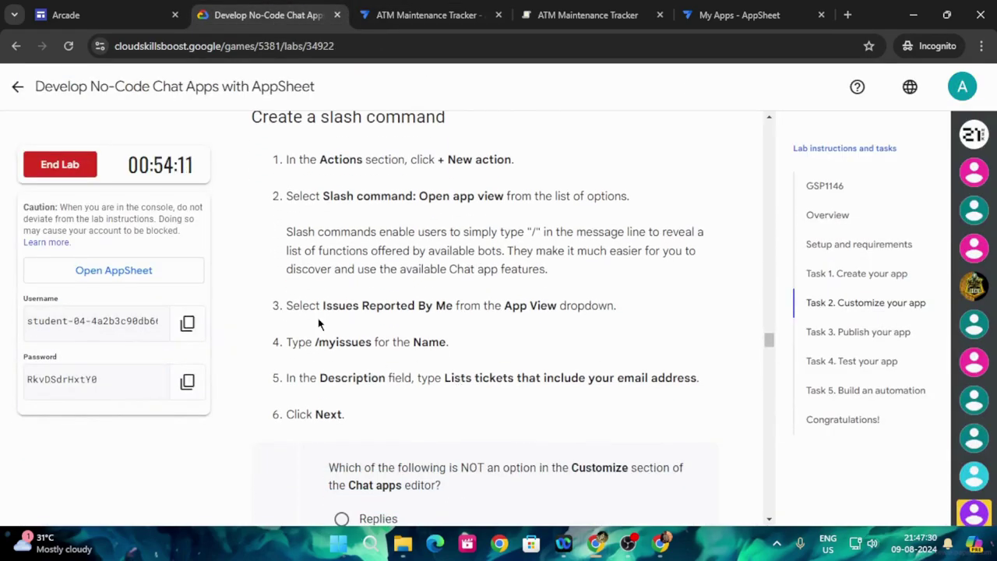
pyautogui.click(455, 16)
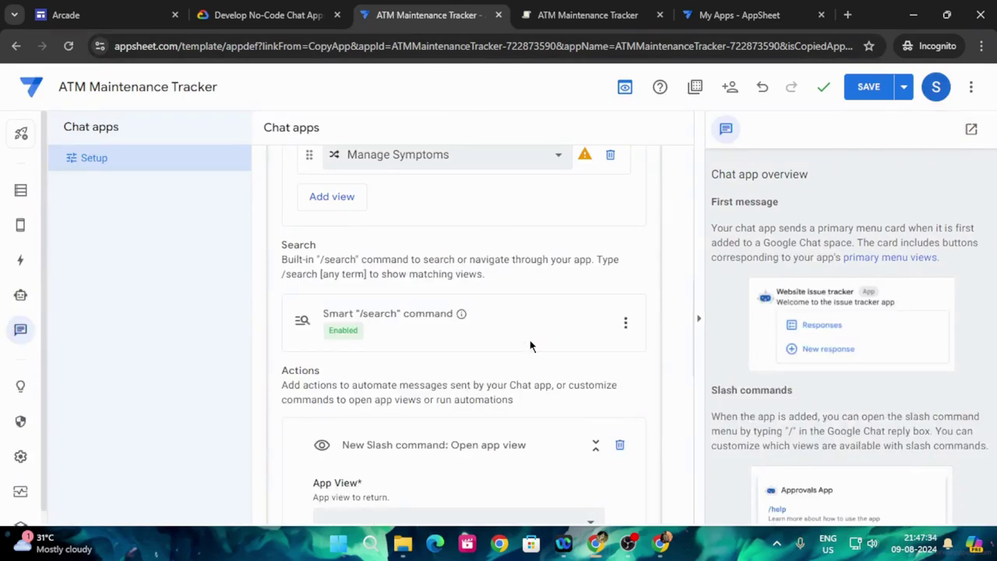
pyautogui.scroll(-2, 530, 346)
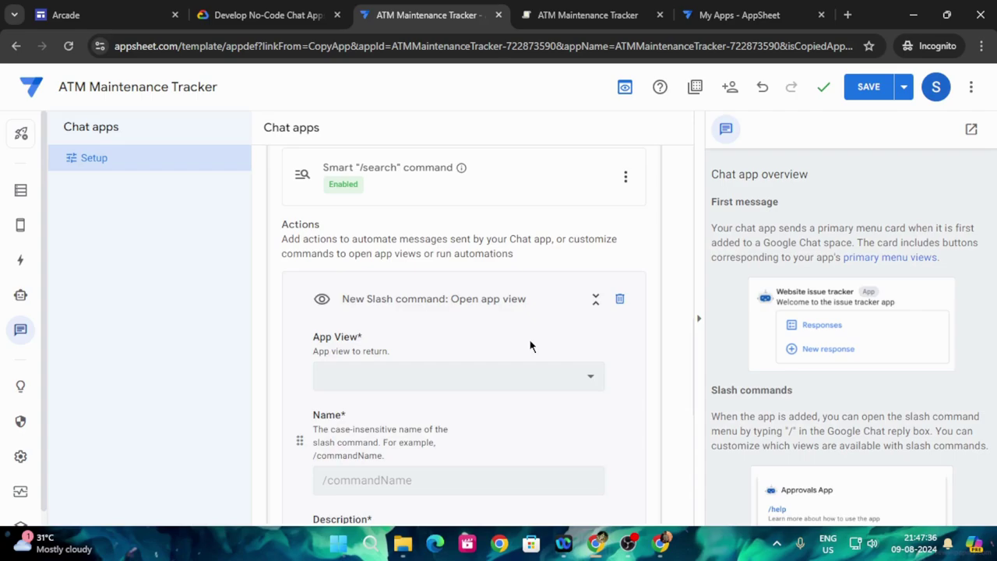
pyautogui.scroll(-2, 529, 346)
pyautogui.scroll(2, 529, 346)
pyautogui.scroll(1, 519, 349)
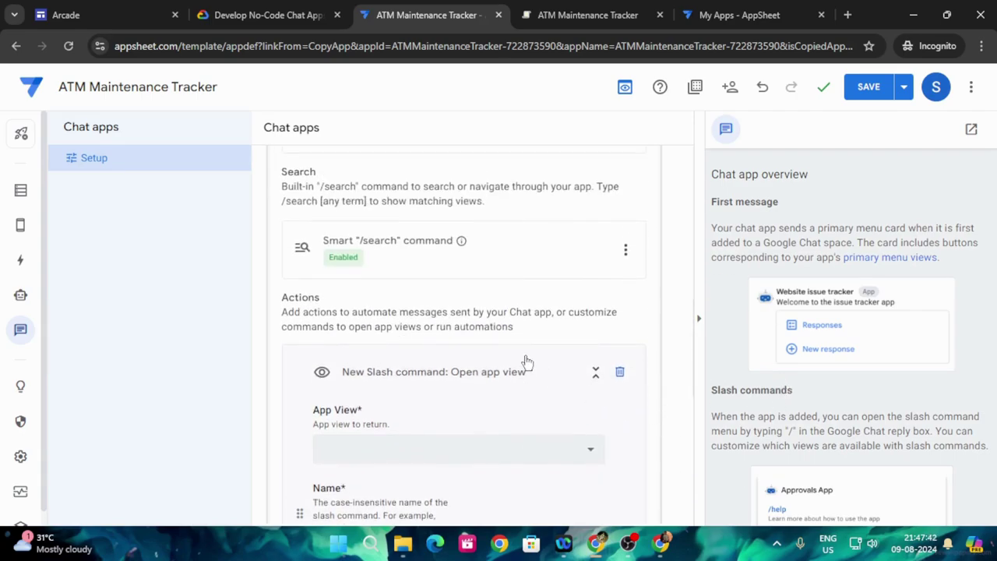
pyautogui.click(258, 15)
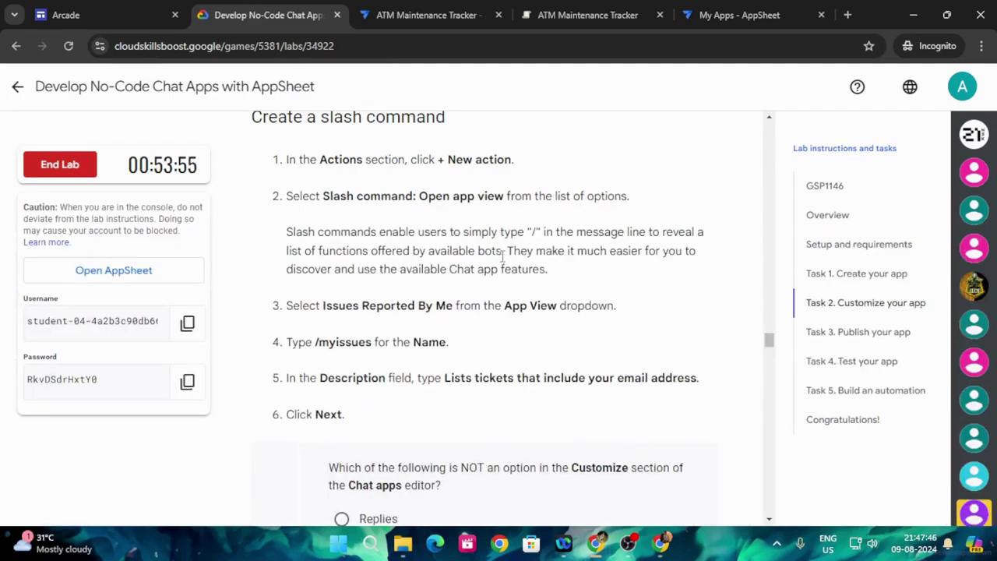
# - Make the new slash command action open the Issues Reported By Me view
pyautogui.scroll(1, 502, 257)
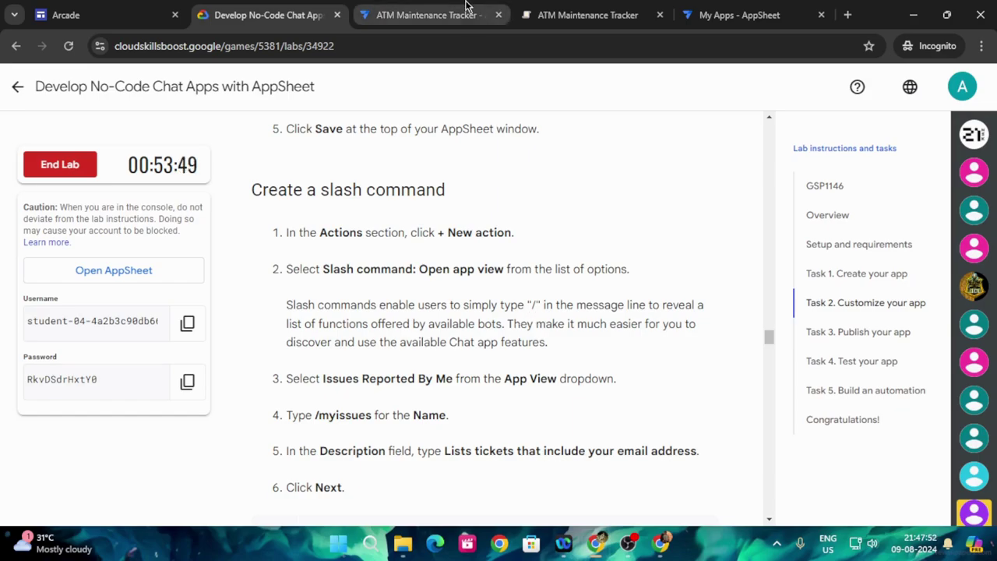
pyautogui.click(428, 14)
pyautogui.scroll(-1, 499, 350)
pyautogui.click(486, 390)
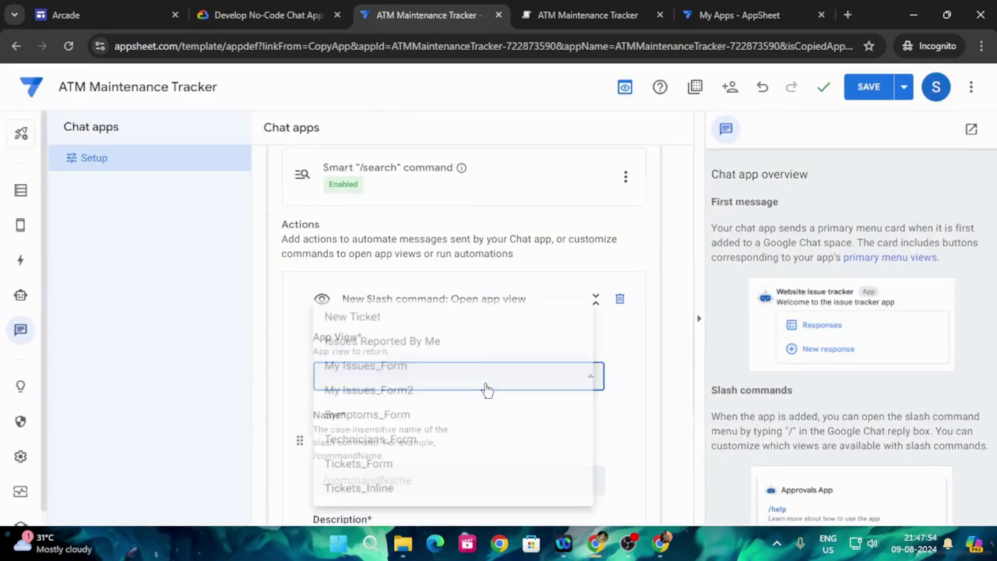
pyautogui.click(433, 336)
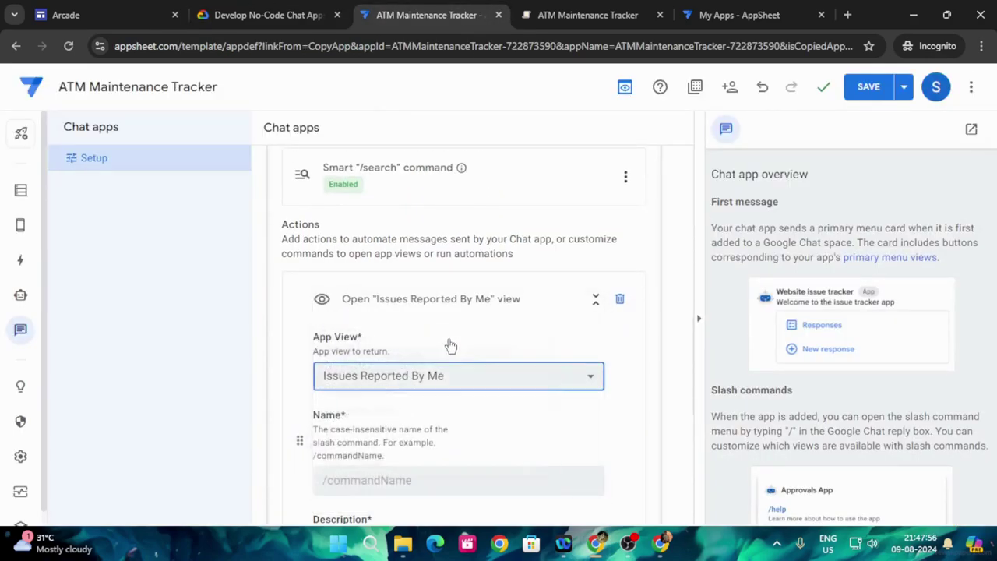
# - Copy the command name /myissues from the lab instructions
pyautogui.click(265, 15)
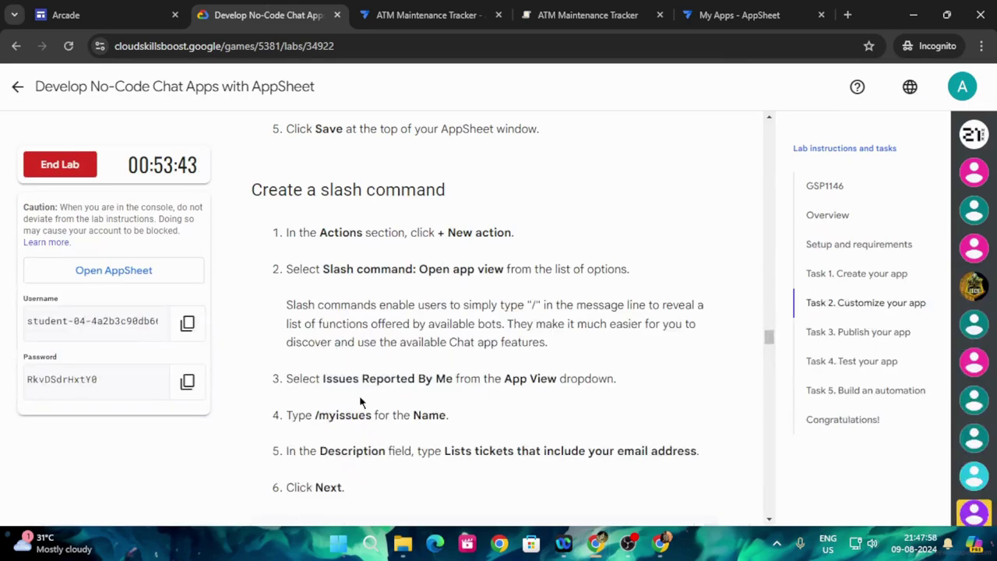
pyautogui.click(429, 15)
pyautogui.click(264, 15)
pyautogui.scroll(-1, 426, 362)
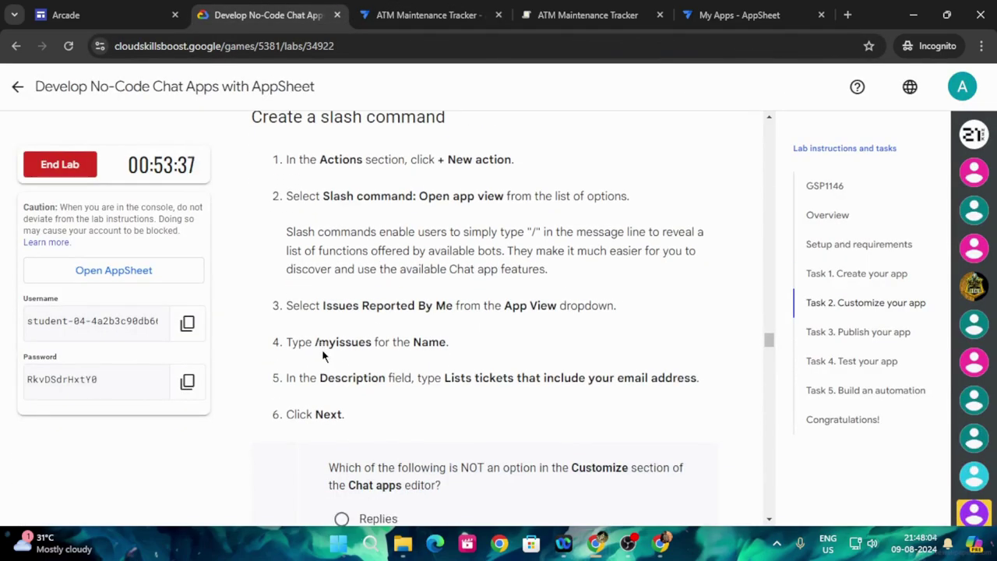
pyautogui.moveTo(317, 343); pyautogui.dragTo(371, 349)
pyautogui.hotkey('ctrl', 'c')
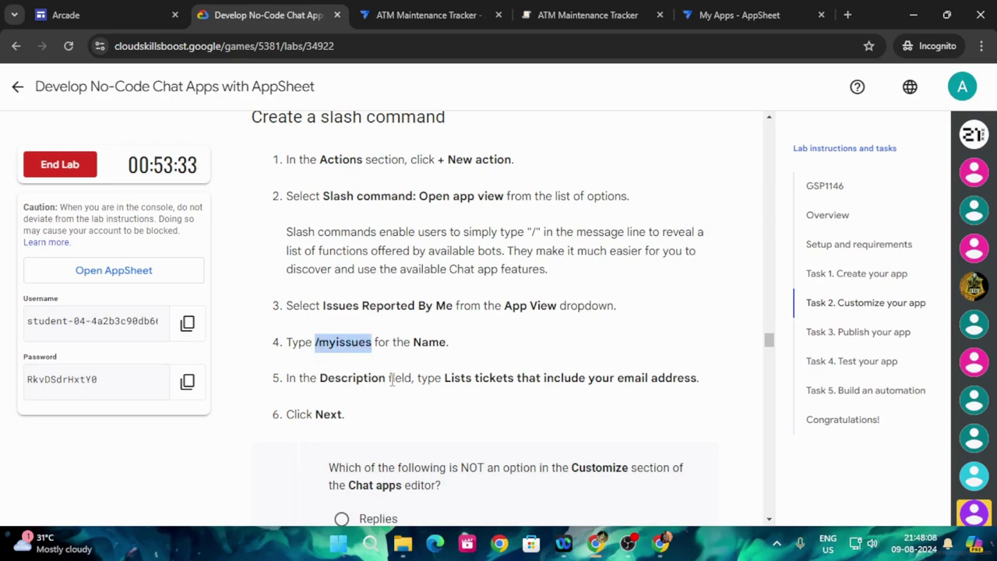
pyautogui.click(429, 15)
# - Name the command /myissues and copy the description sentence from the lab instructions
pyautogui.scroll(-1, 501, 377)
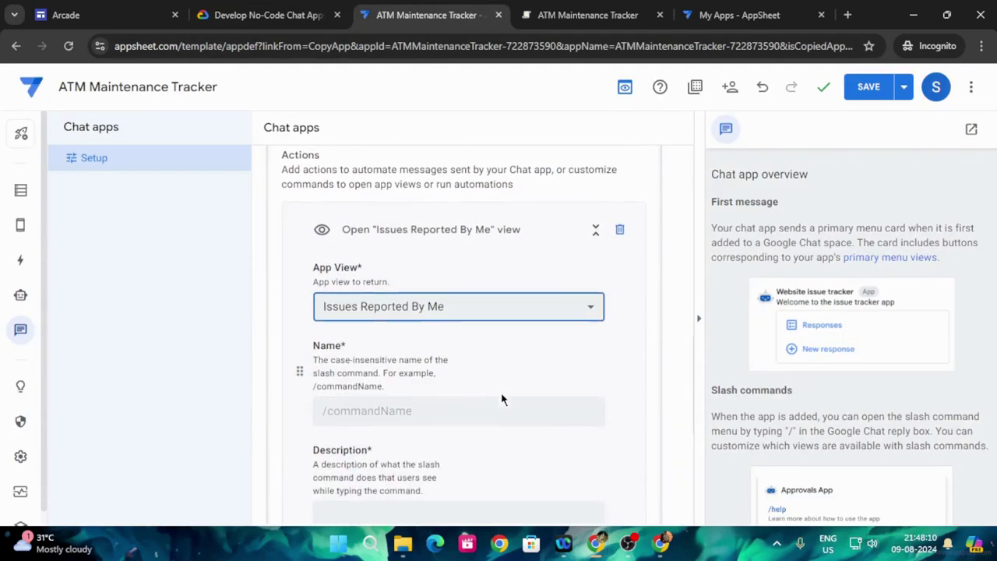
pyautogui.click(352, 412)
pyautogui.hotkey('ctrl', 'v')
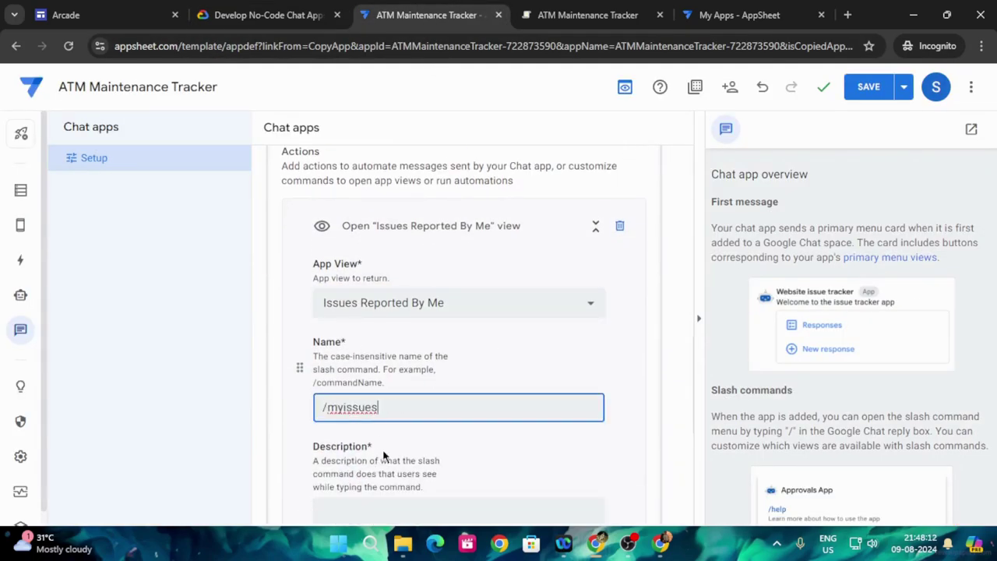
pyautogui.click(273, 15)
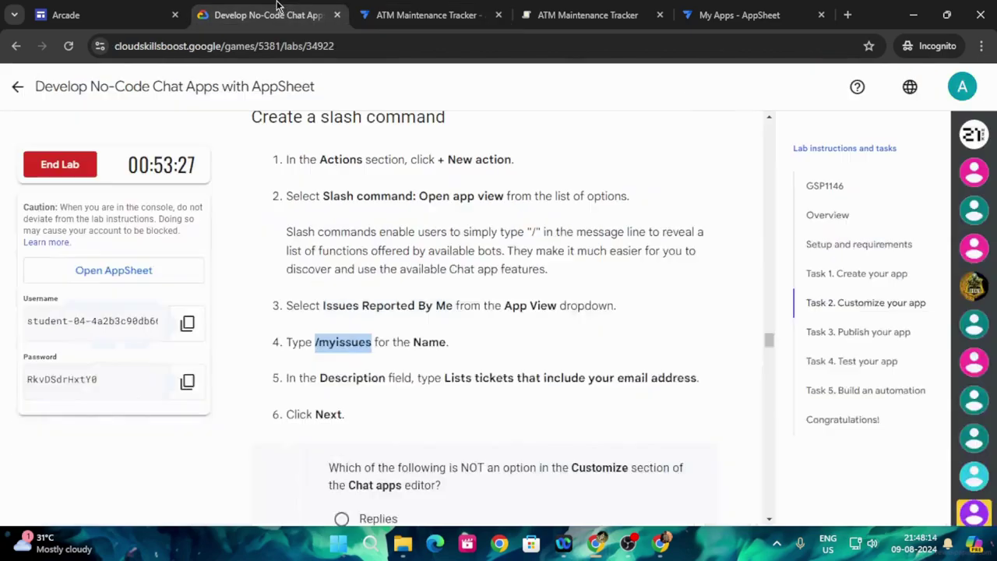
pyautogui.scroll(-1, 505, 382)
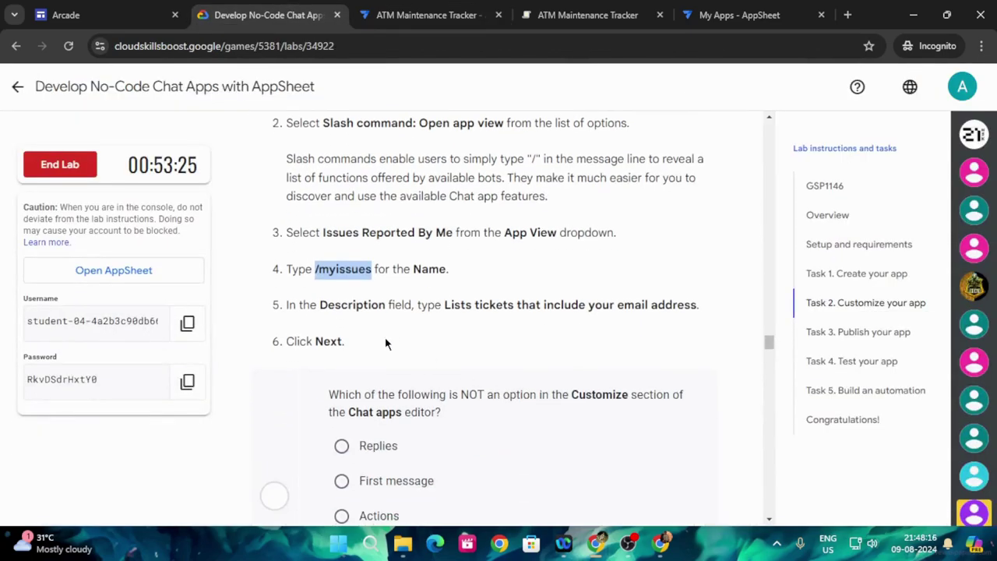
pyautogui.moveTo(443, 305); pyautogui.dragTo(700, 308)
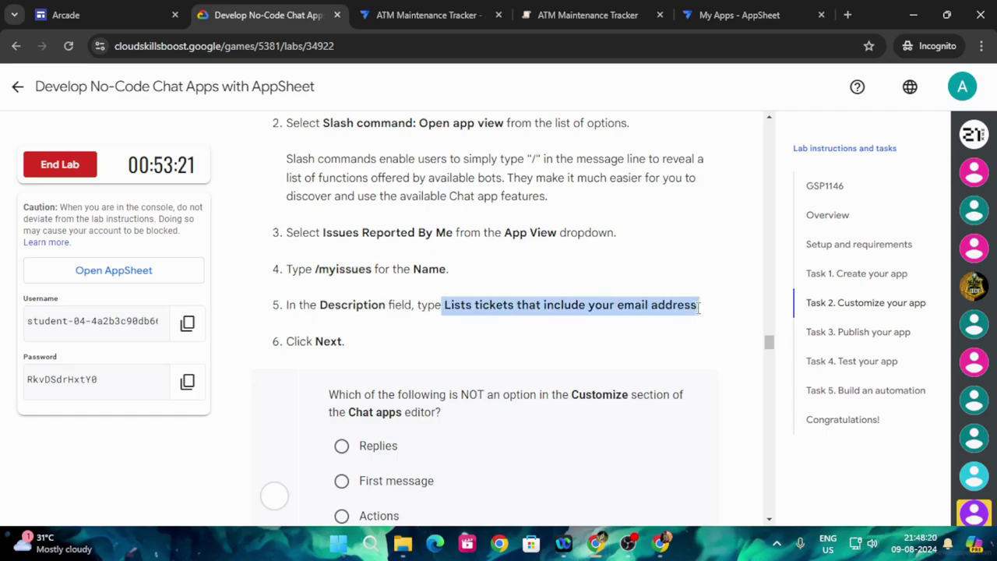
pyautogui.click(461, 14)
# - Set the description to 'Lists tickets that include your email address.' and collapse the action card
pyautogui.scroll(-2, 456, 302)
pyautogui.click(359, 373)
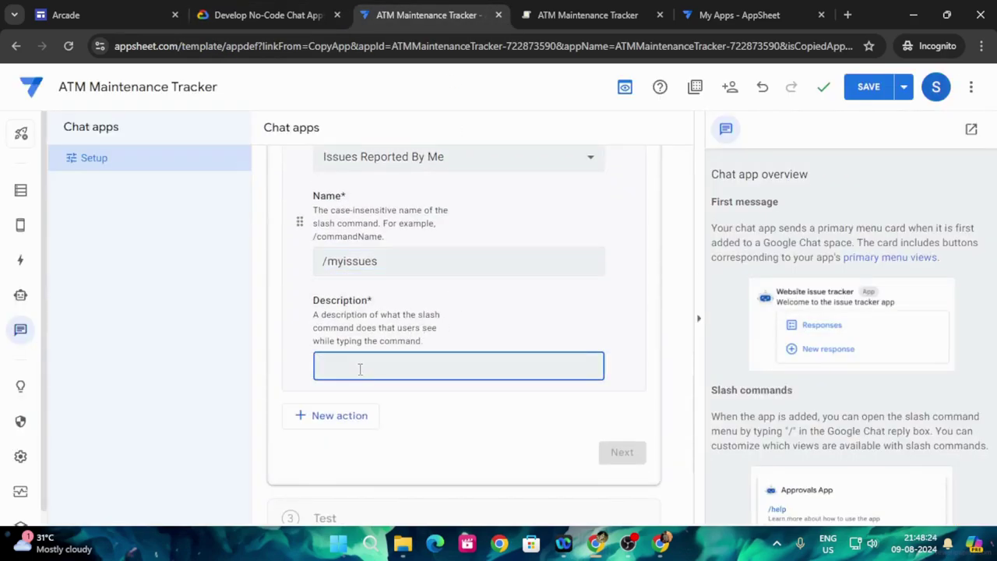
pyautogui.write('Lists tickets that include your email address.')
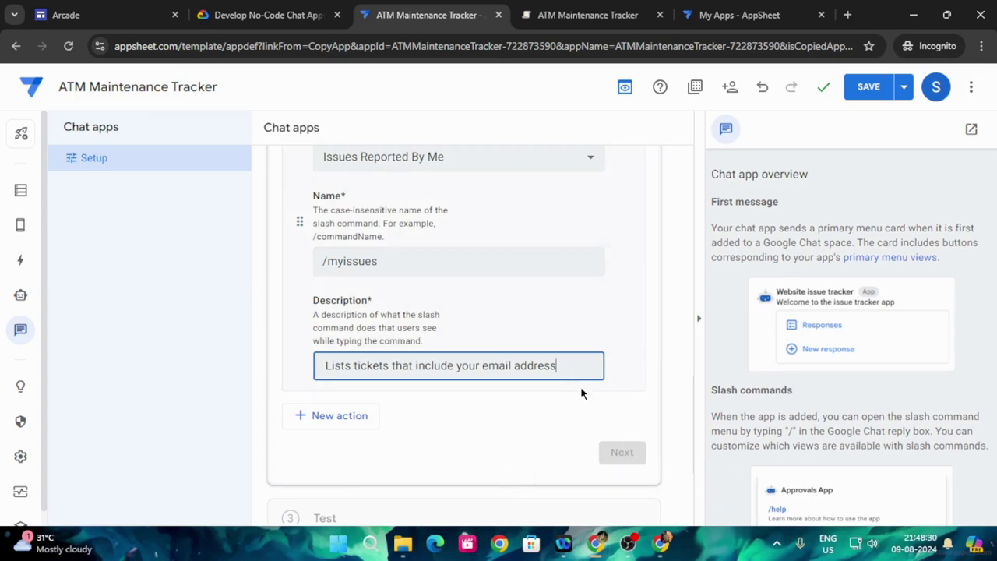
pyautogui.scroll(3, 581, 392)
pyautogui.scroll(-5, 582, 397)
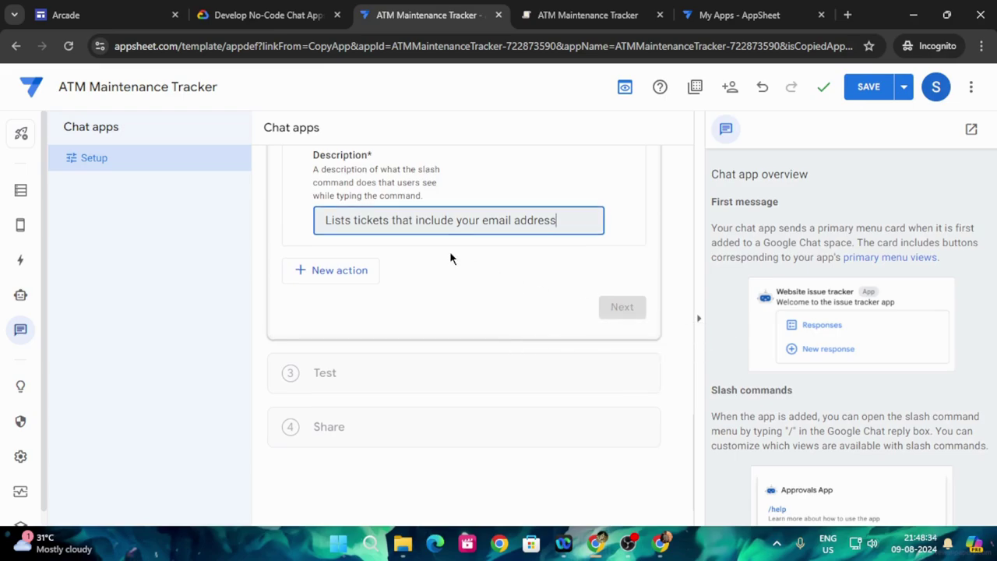
pyautogui.scroll(5, 452, 251)
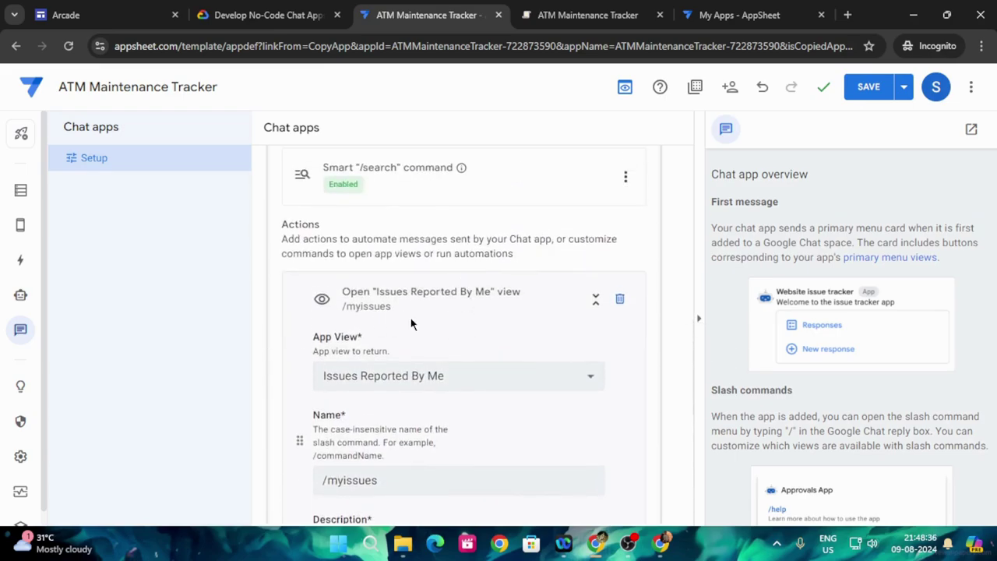
pyautogui.click(512, 306)
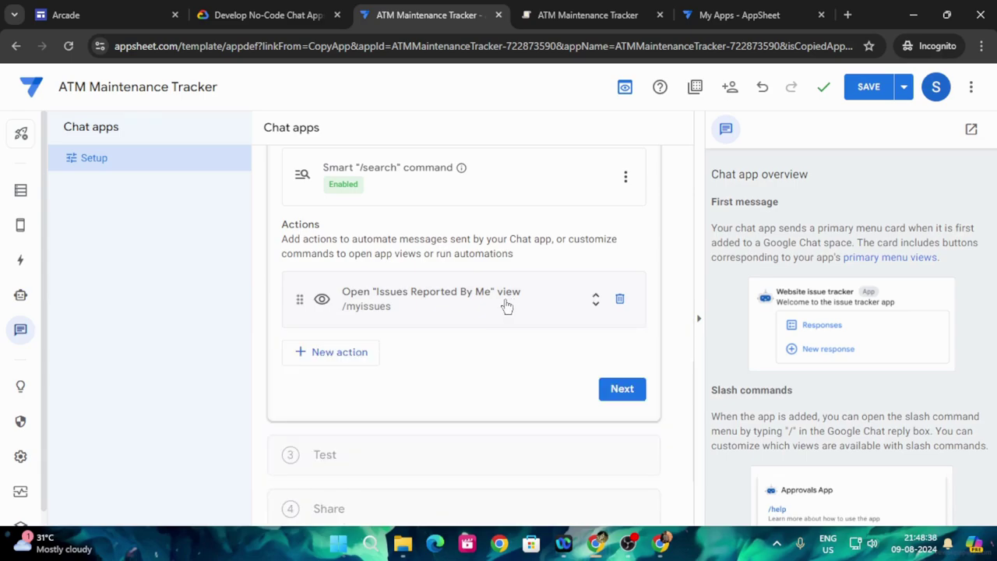
# - Add another 'Slash command: Open app view' action opening Issues Reported By Me
pyautogui.click(331, 355)
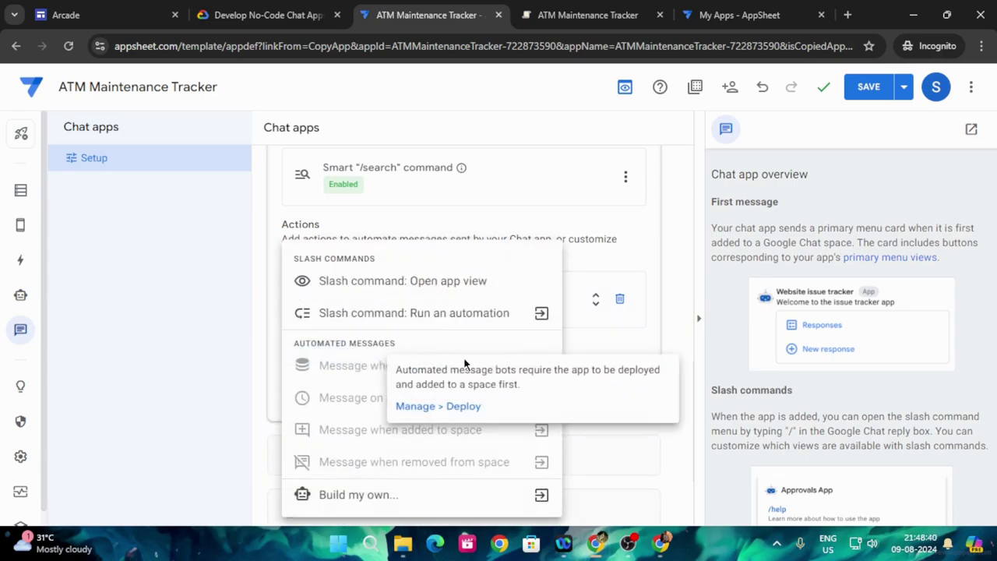
pyautogui.click(433, 285)
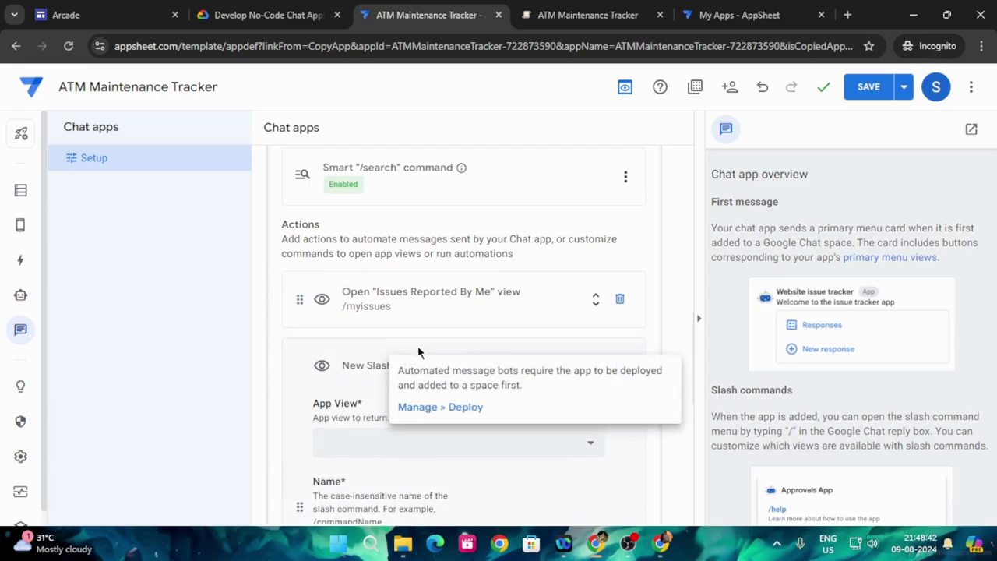
pyautogui.scroll(-2, 327, 403)
pyautogui.click(358, 300)
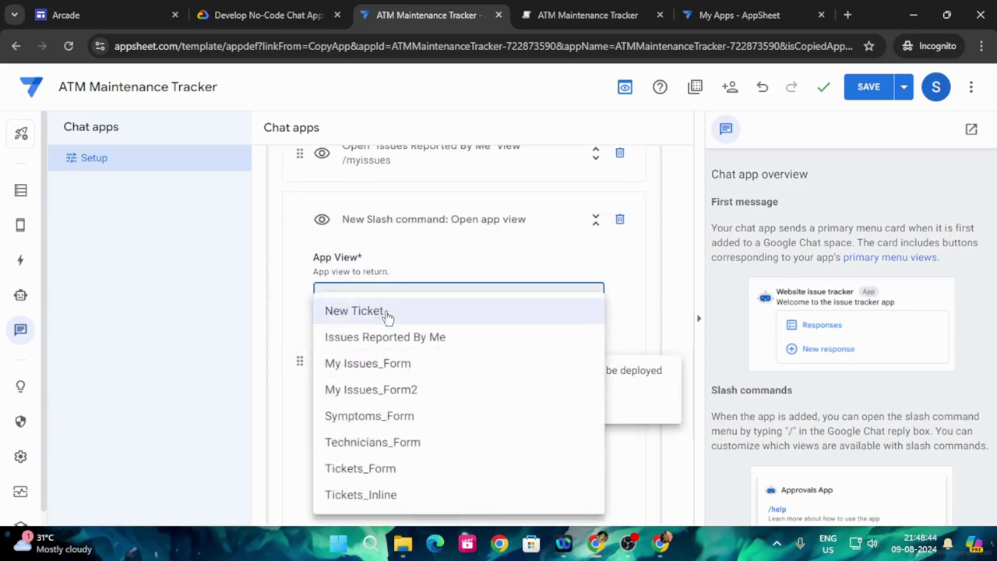
pyautogui.click(396, 343)
# - Move the pasted description sentence out of Name and into the Description field
pyautogui.scroll(-2, 467, 347)
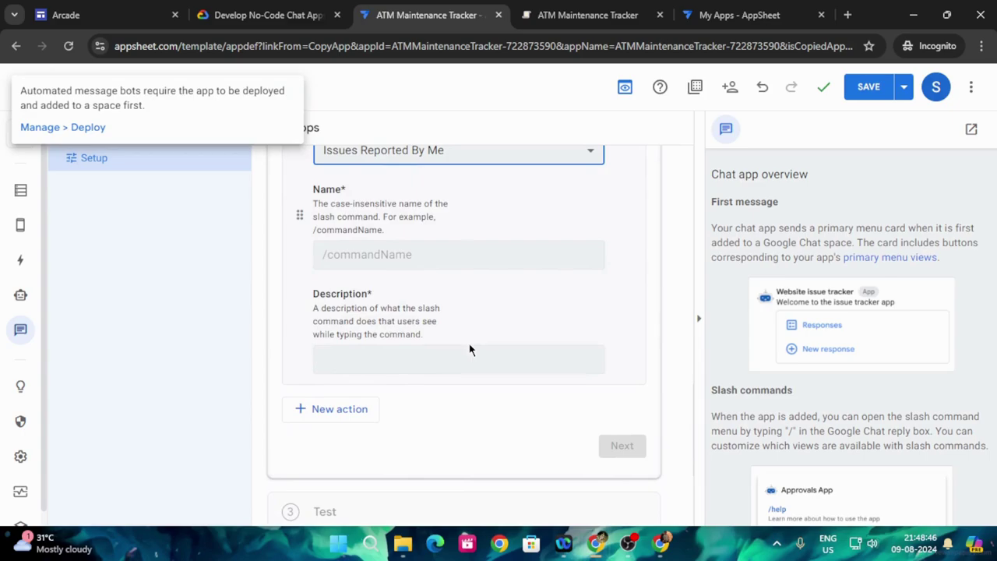
pyautogui.click(366, 255)
pyautogui.write('Lists tickets that include your email address.')
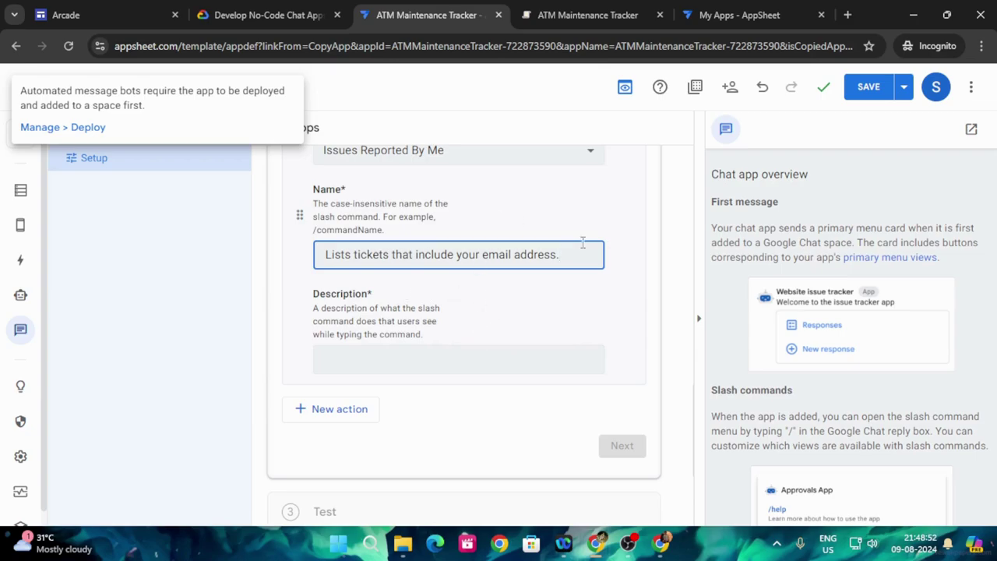
pyautogui.moveTo(578, 251); pyautogui.dragTo(316, 260)
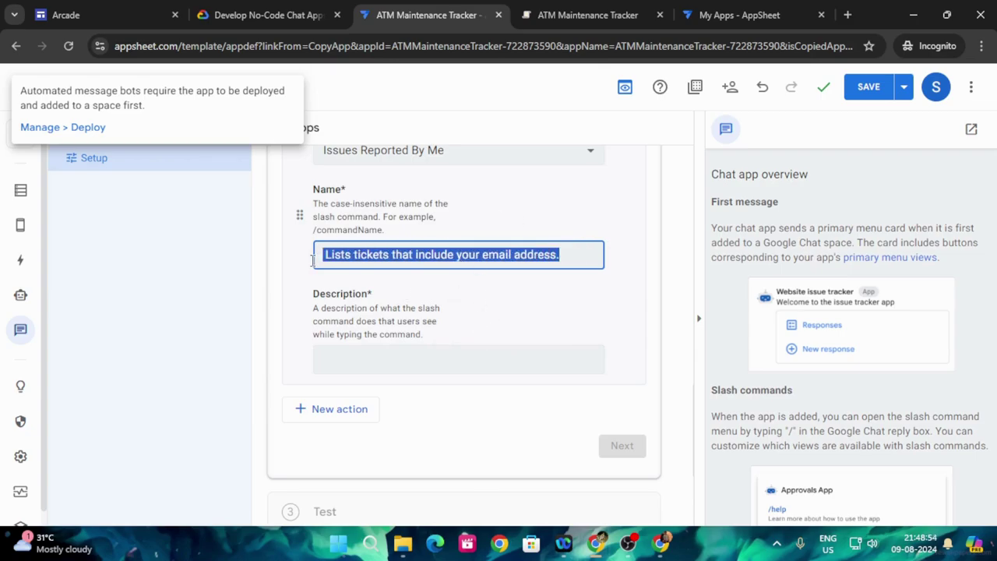
pyautogui.hotkey('ctrl', 'x')
pyautogui.click(363, 357)
pyautogui.hotkey('ctrl', 'v')
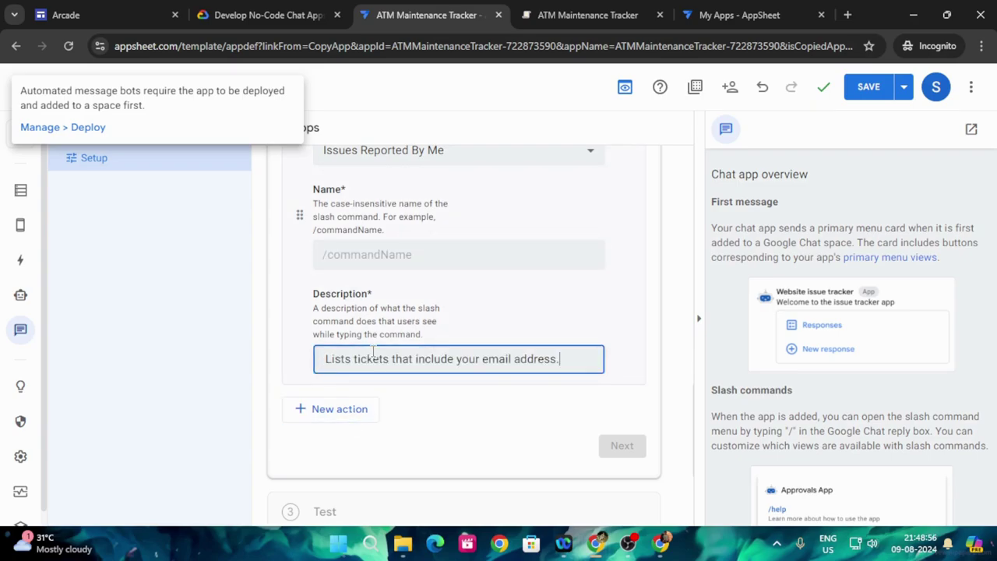
# - Copy /myissues from the lab instructions and set it as the new command's name
pyautogui.scroll(1, 406, 240)
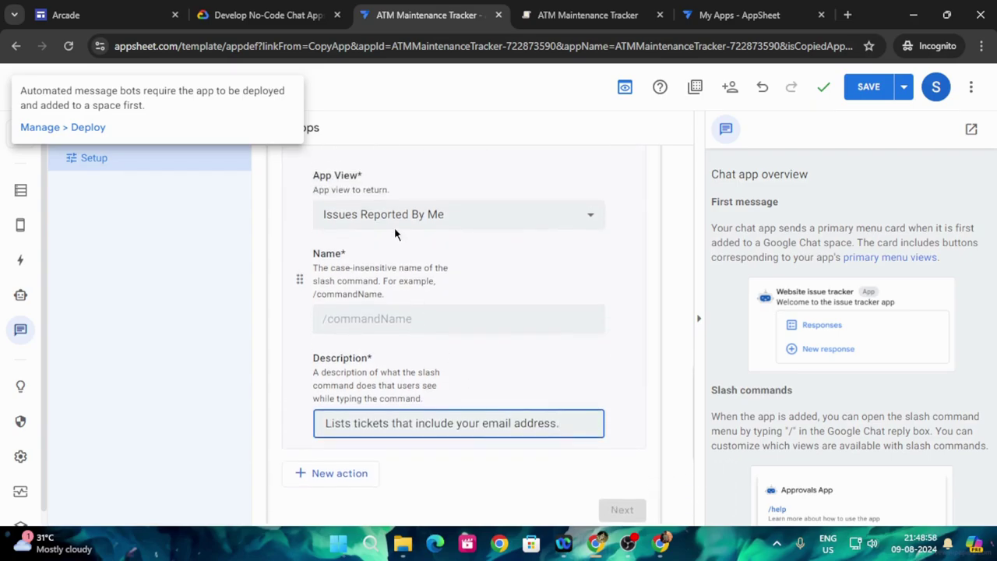
pyautogui.click(265, 15)
pyautogui.moveTo(316, 269); pyautogui.dragTo(368, 275)
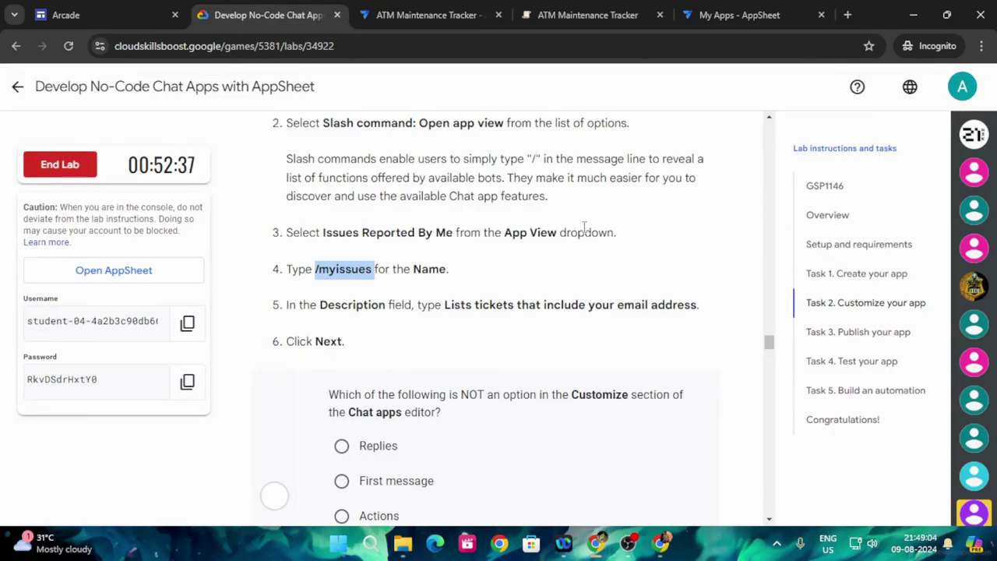
pyautogui.click(429, 15)
pyautogui.click(421, 327)
pyautogui.hotkey('ctrl', 'v')
pyautogui.scroll(-3, 474, 400)
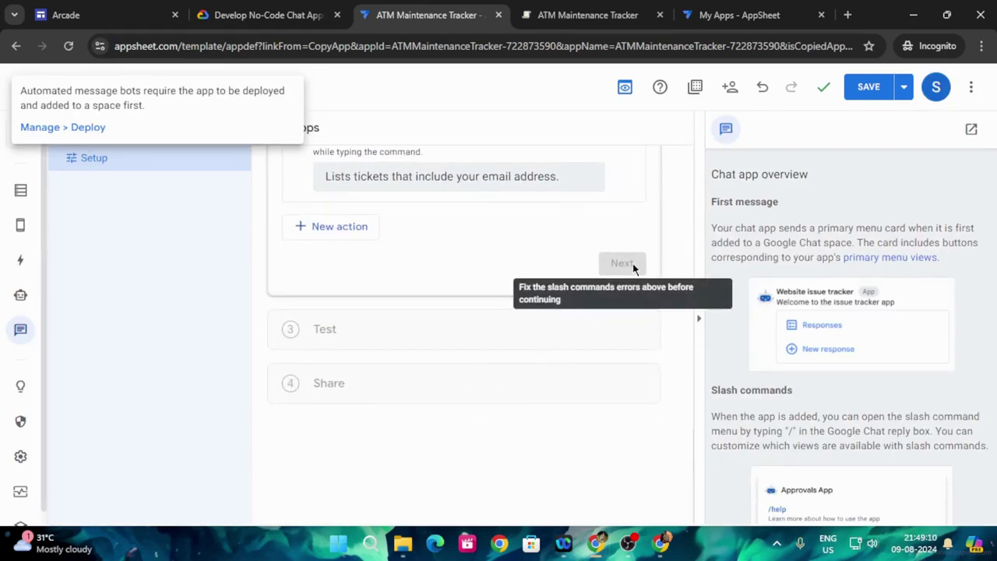
pyautogui.scroll(10, 379, 239)
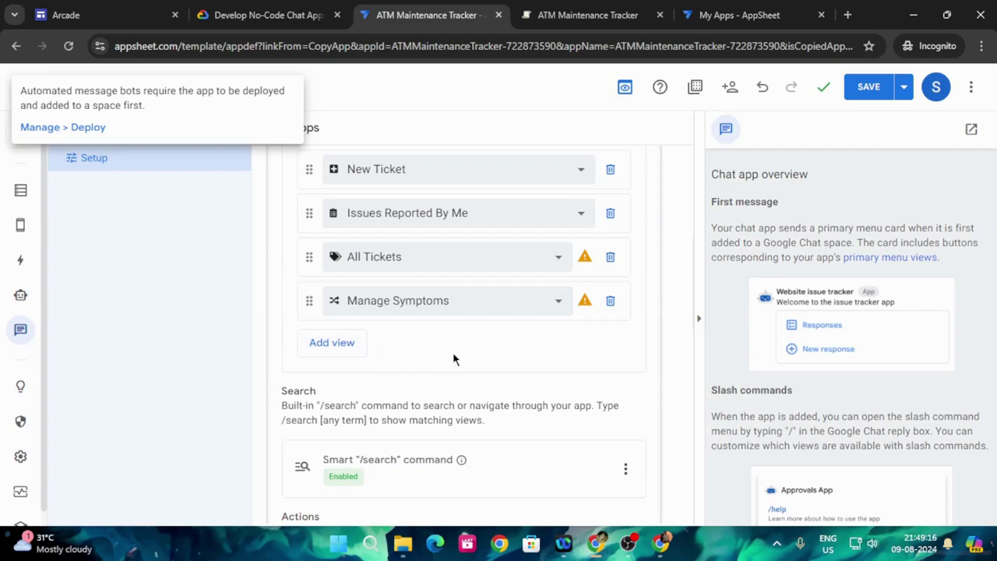
# - Delete the duplicate Issues Reported By Me action and advance to the Test step
pyautogui.scroll(-3, 357, 444)
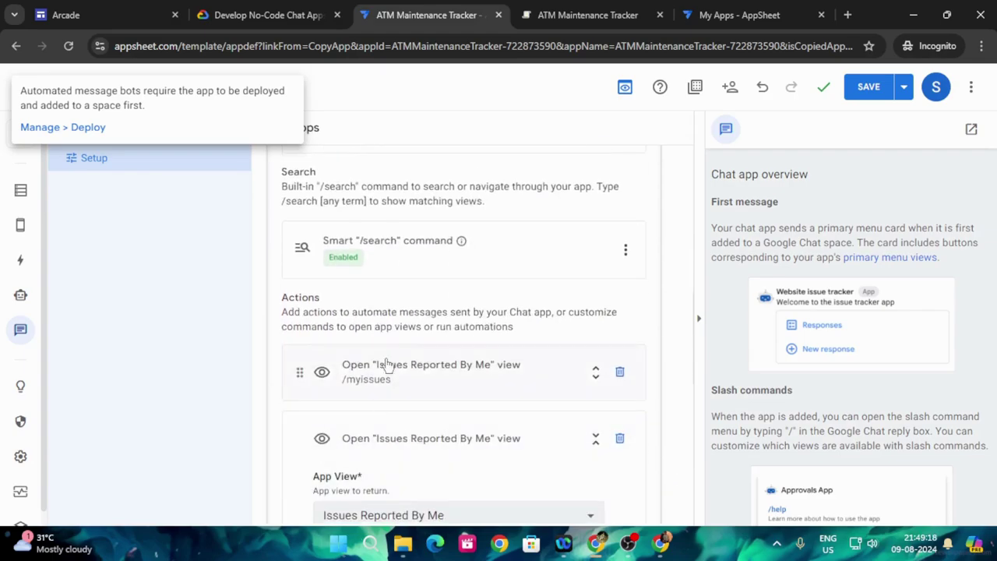
pyautogui.click(630, 257)
pyautogui.click(628, 258)
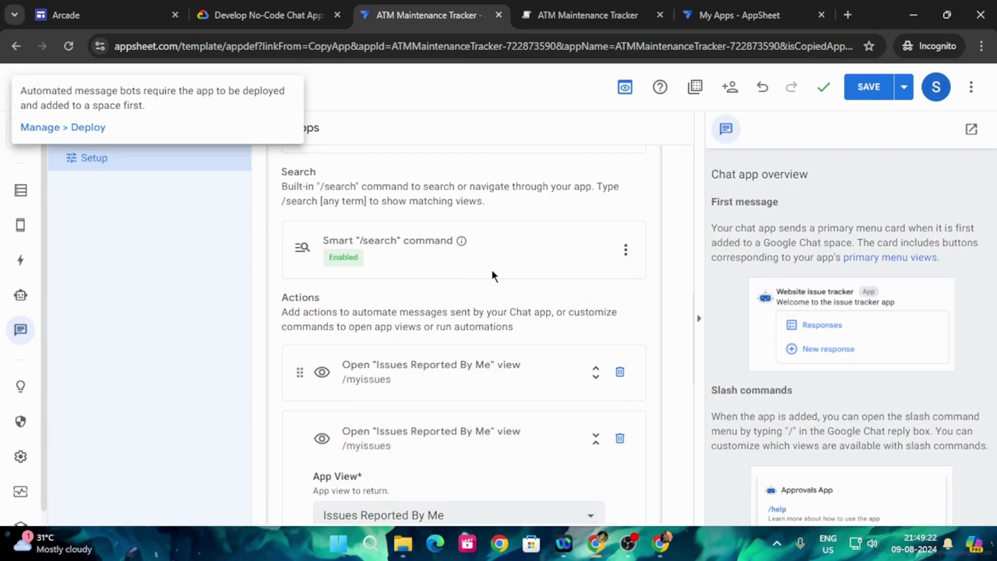
pyautogui.scroll(-2, 378, 334)
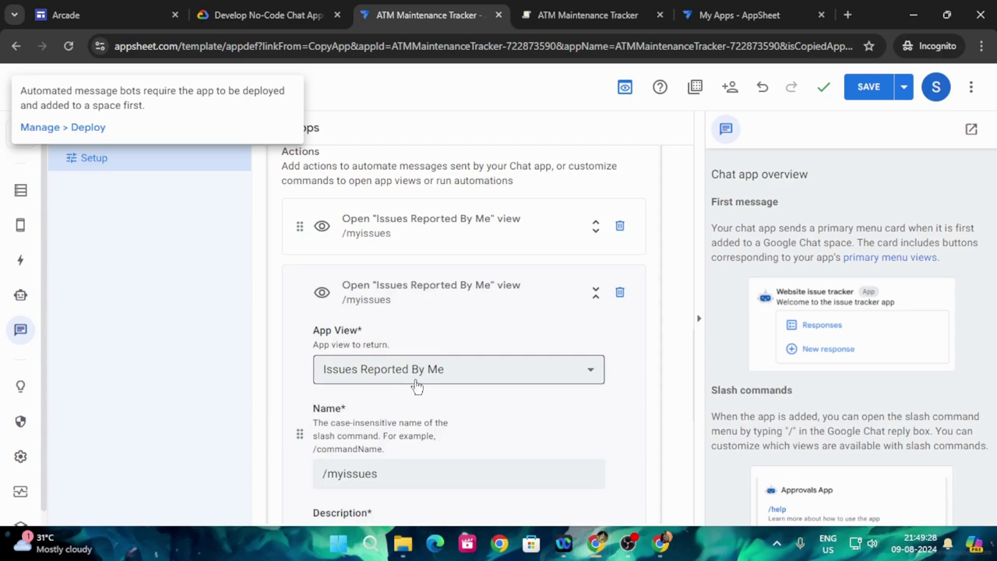
pyautogui.click(620, 227)
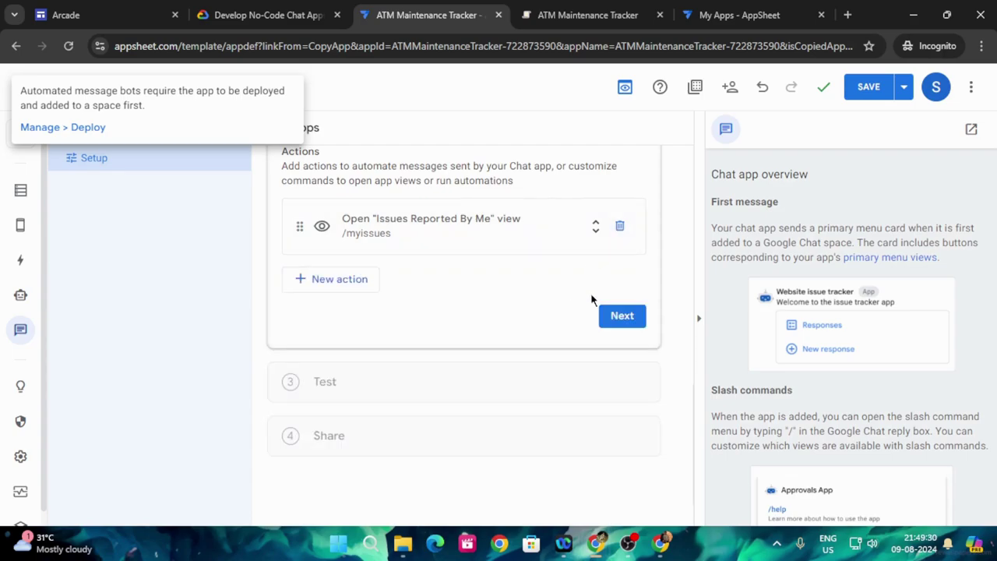
pyautogui.click(617, 318)
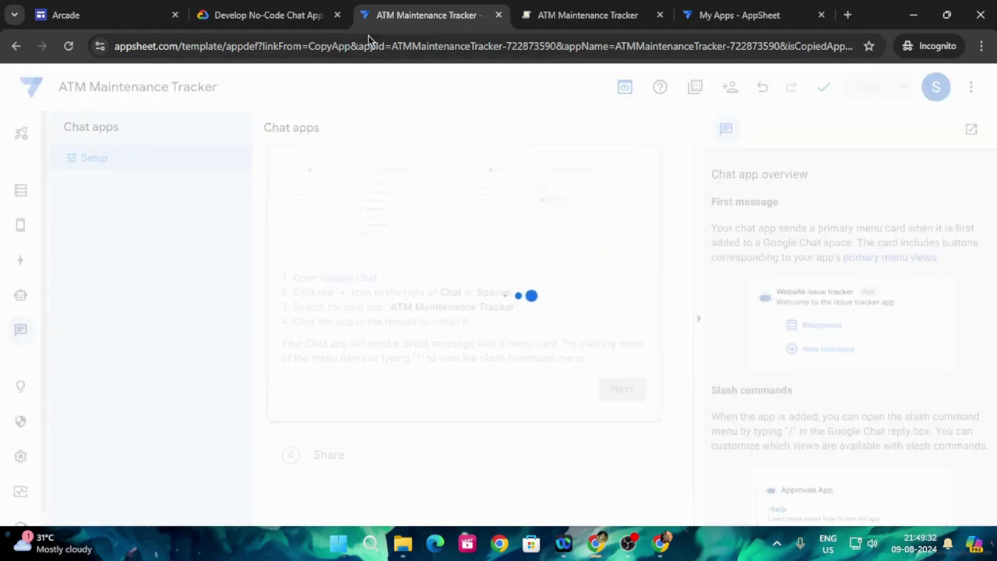
# - Submit First message as the quiz answer in the lab
pyautogui.click(272, 10)
pyautogui.scroll(-5, 400, 346)
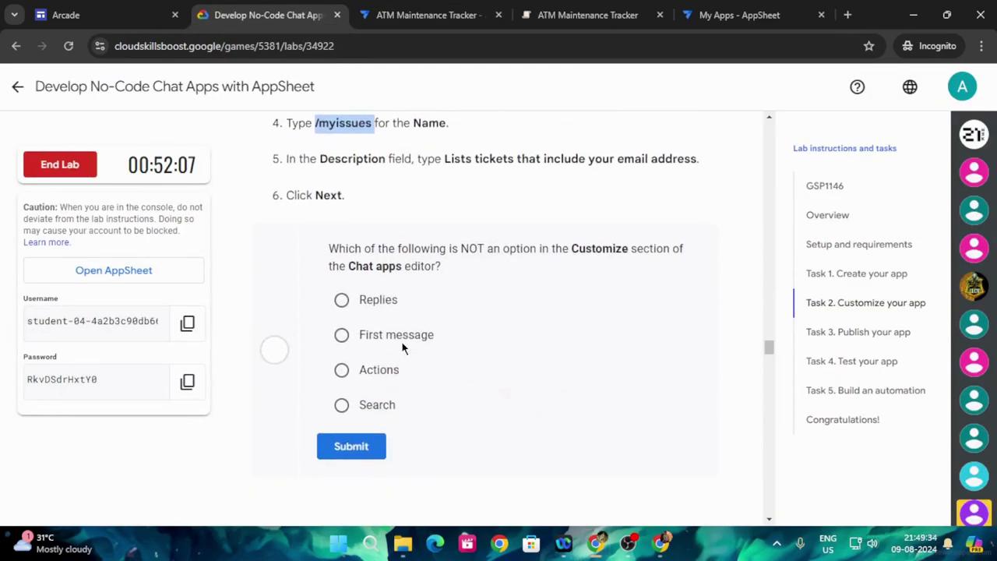
pyautogui.scroll(4, 460, 323)
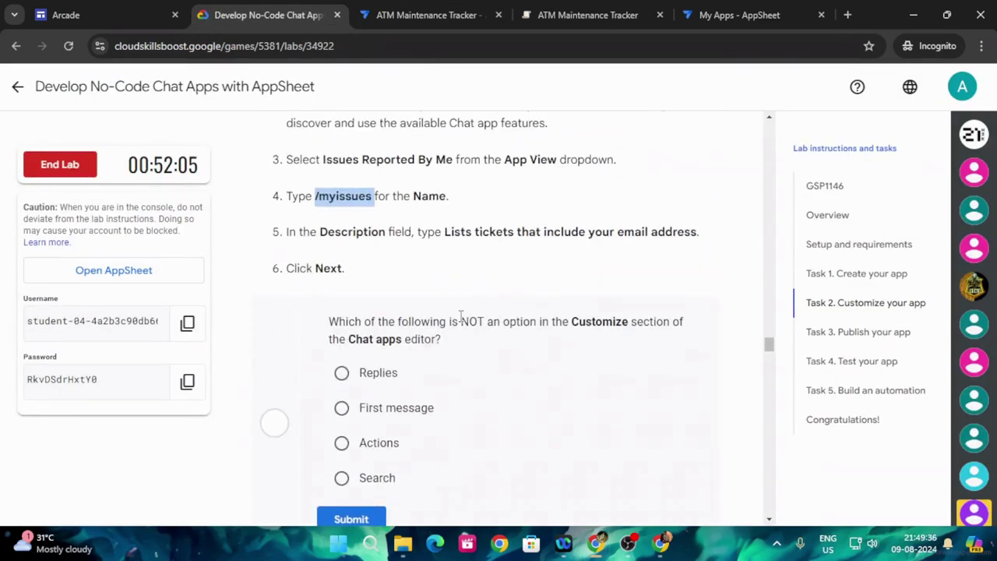
pyautogui.click(342, 408)
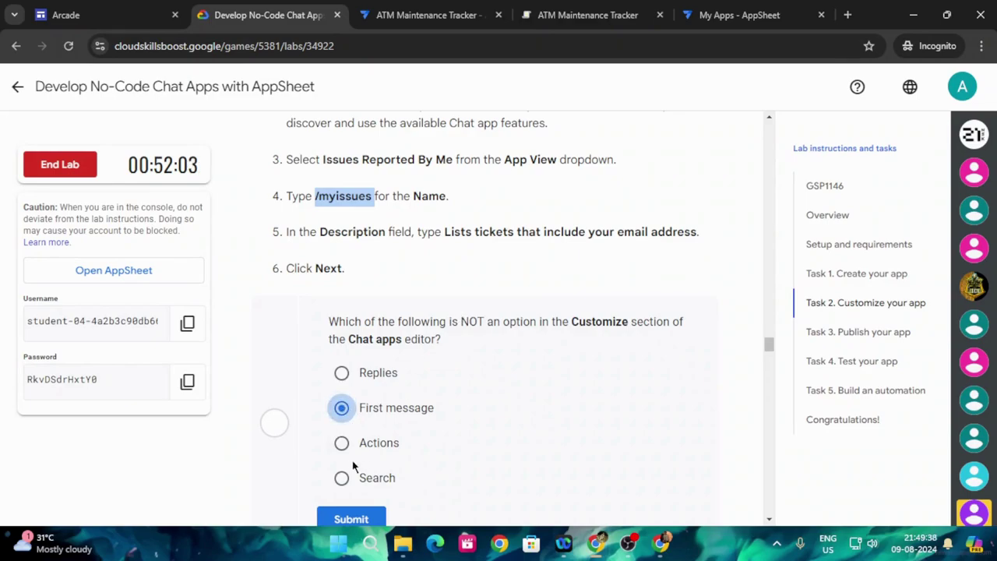
pyautogui.click(372, 518)
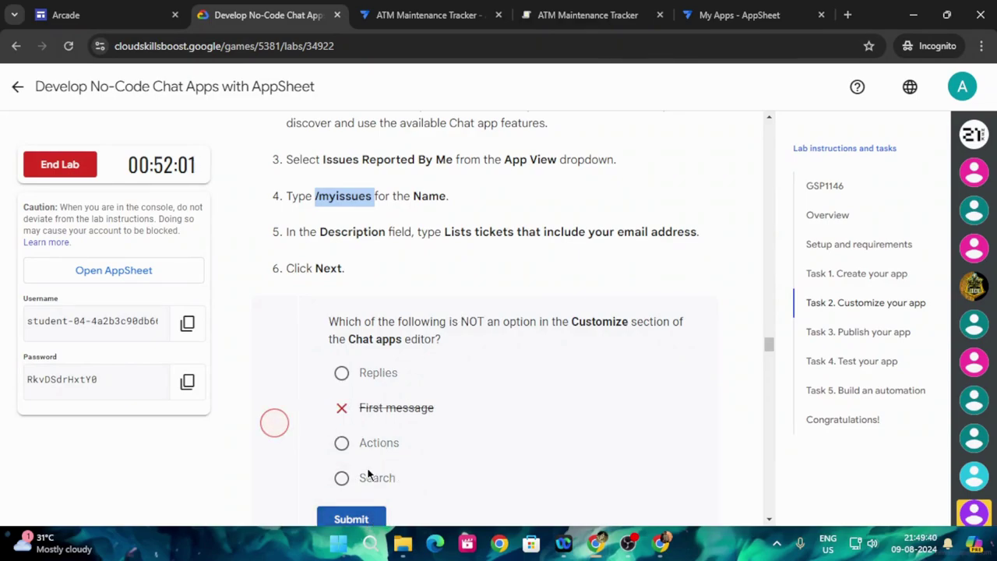
# - Submit Actions as the quiz answer and scroll down to Task 3, Publish your app
pyautogui.click(341, 442)
pyautogui.click(362, 514)
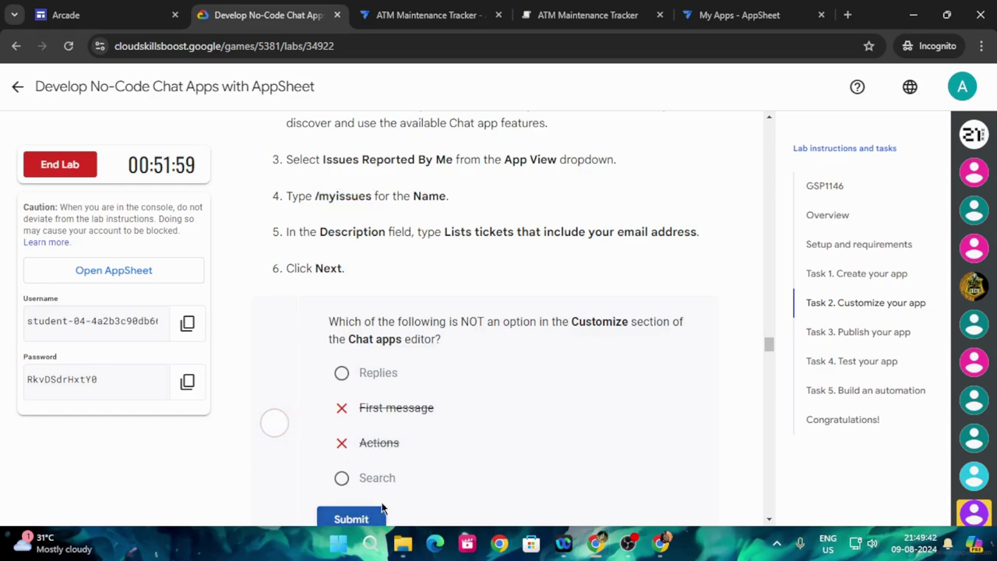
pyautogui.scroll(-2, 387, 435)
pyautogui.scroll(-4, 404, 359)
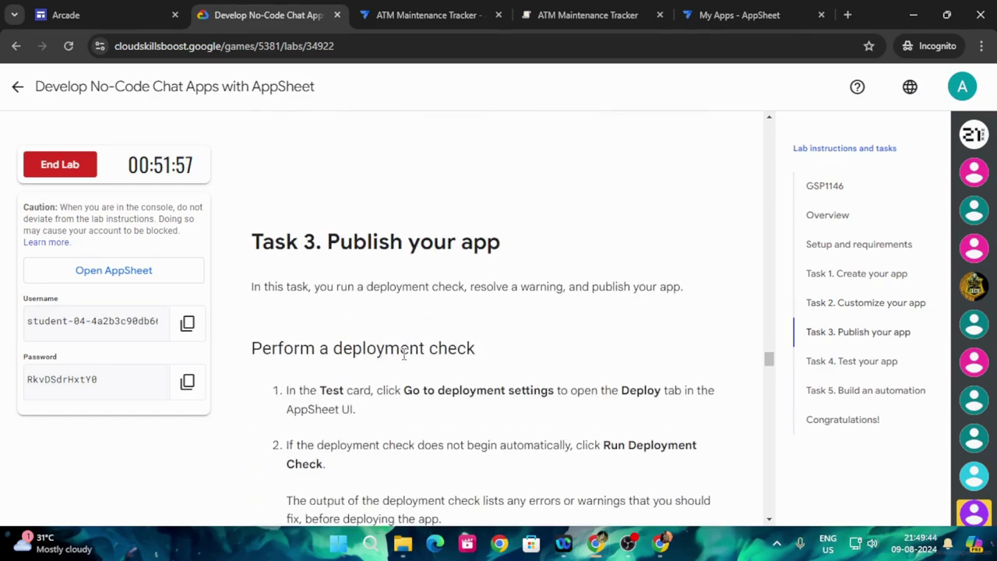
pyautogui.scroll(-1, 535, 354)
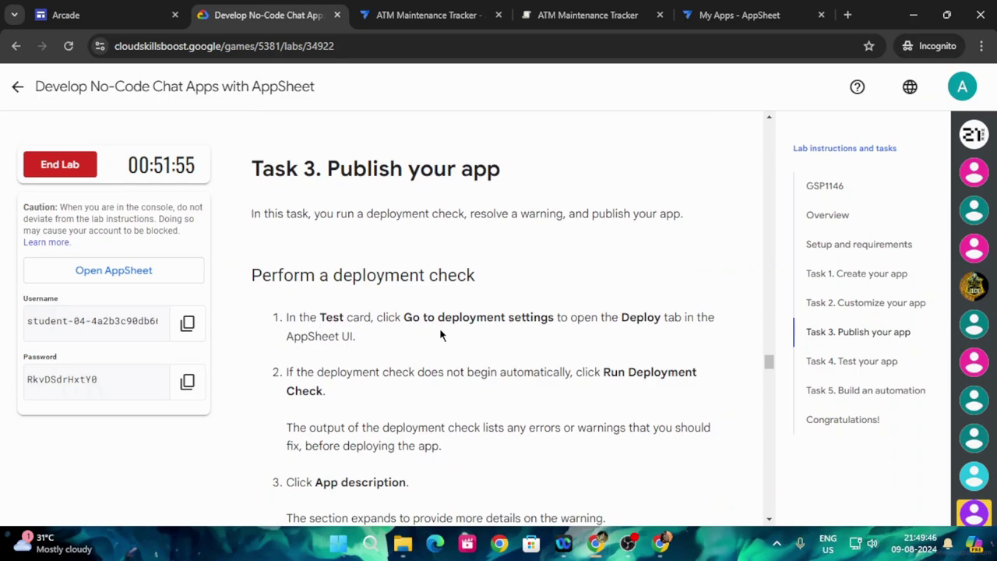
pyautogui.click(419, 16)
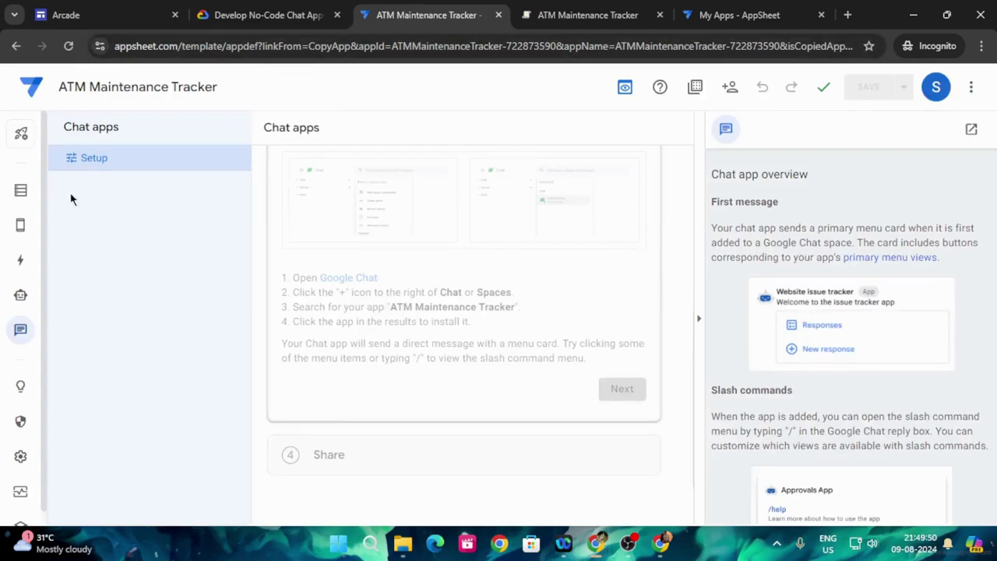
# - From the Test card reporting the app isn't deployed, go to the deployment settings
pyautogui.moveTo(21, 234)
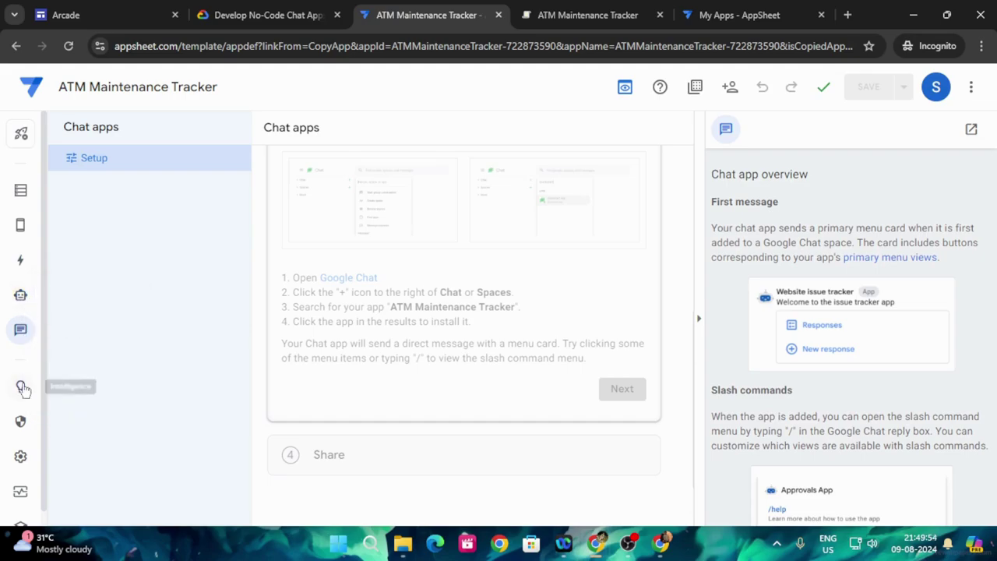
pyautogui.scroll(-1, 43, 441)
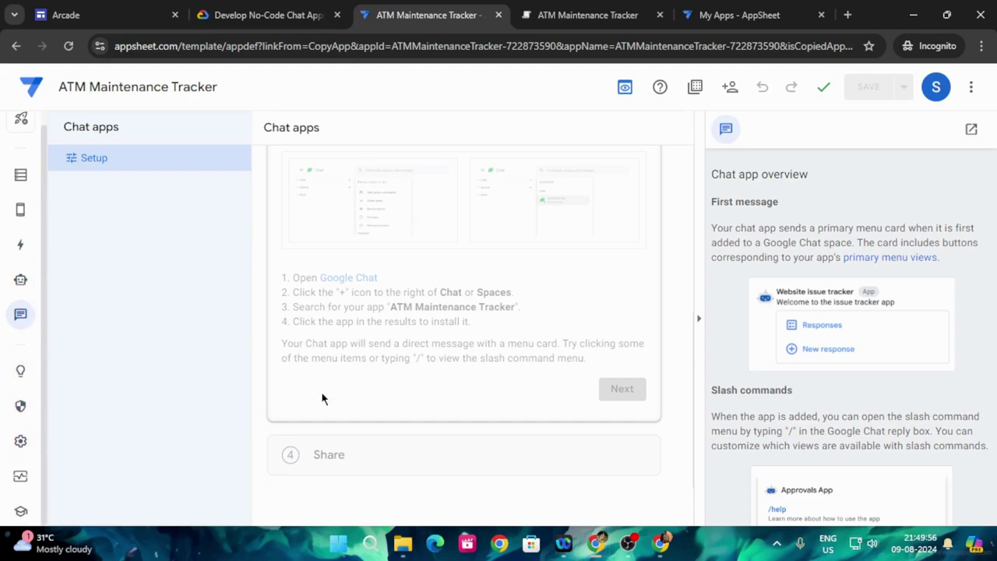
pyautogui.scroll(-1, 367, 348)
pyautogui.scroll(5, 367, 360)
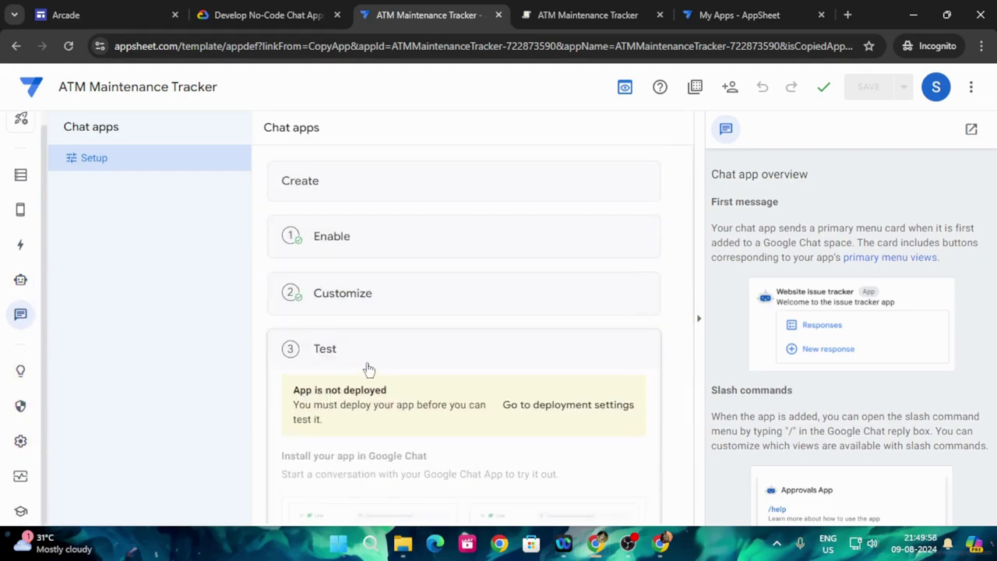
pyautogui.scroll(-1, 355, 362)
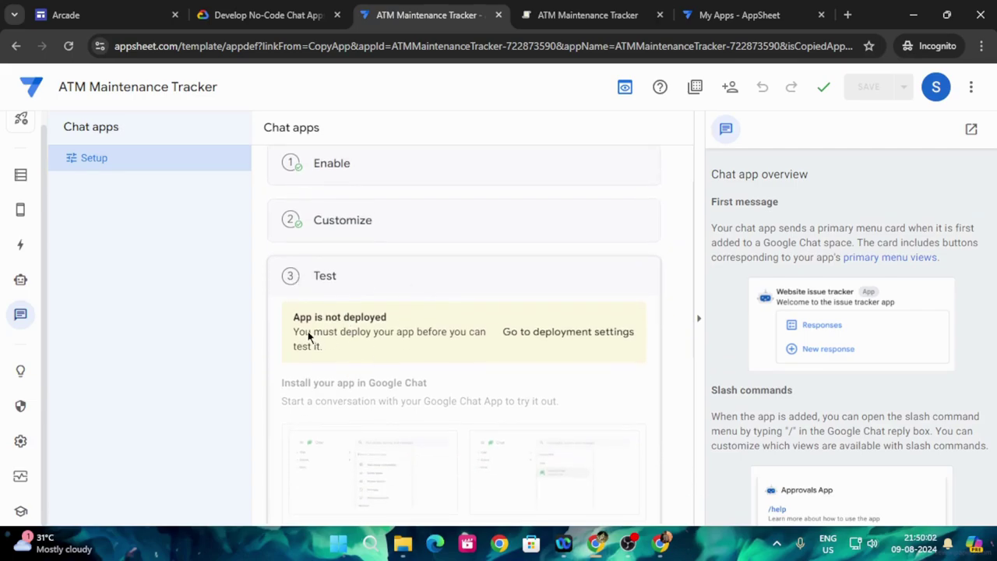
pyautogui.click(546, 334)
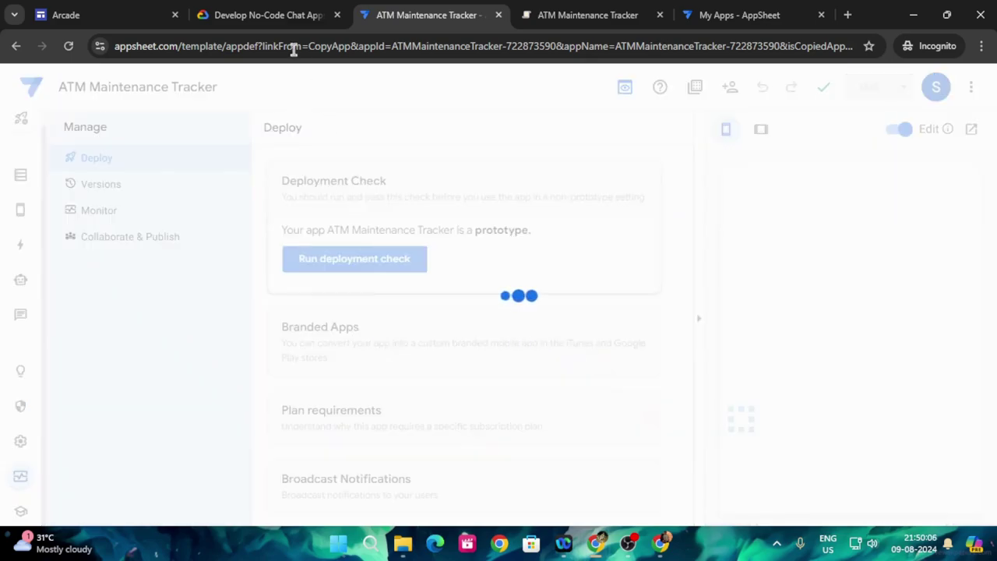
# - After checking the lab instructions, move ATM Maintenance Tracker to deployed state
pyautogui.click(261, 6)
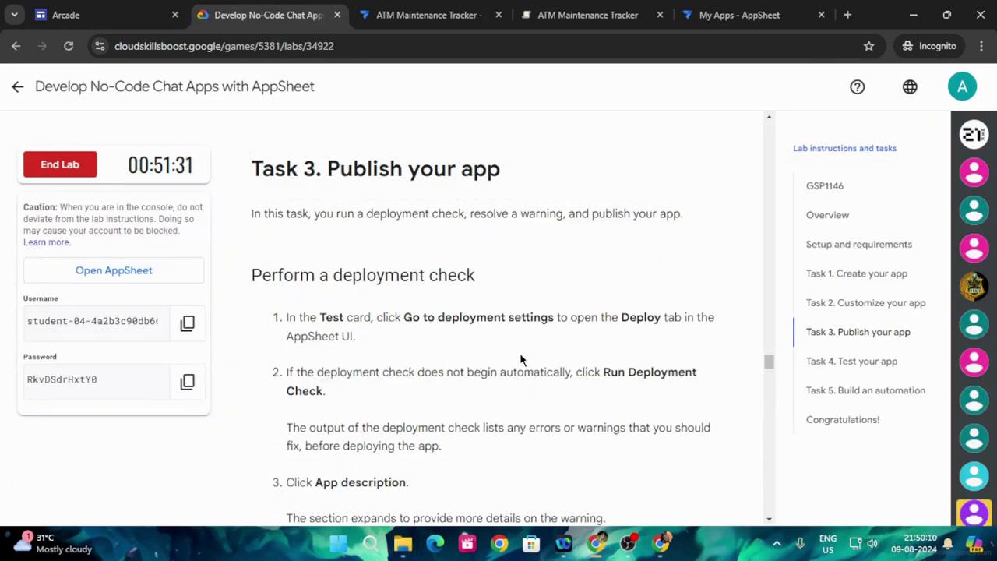
pyautogui.click(471, 10)
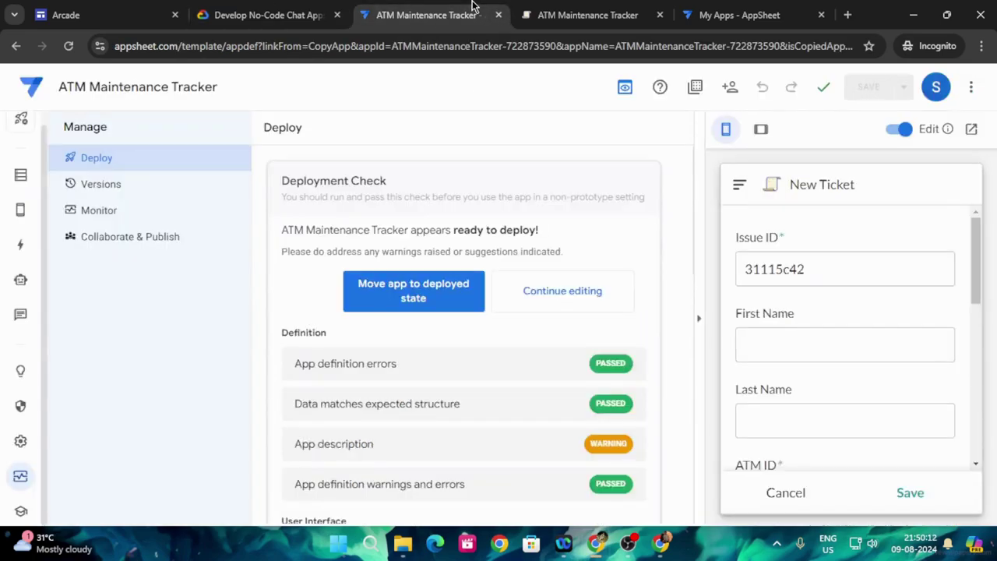
pyautogui.scroll(-4, 541, 327)
pyautogui.scroll(4, 537, 322)
pyautogui.click(261, 14)
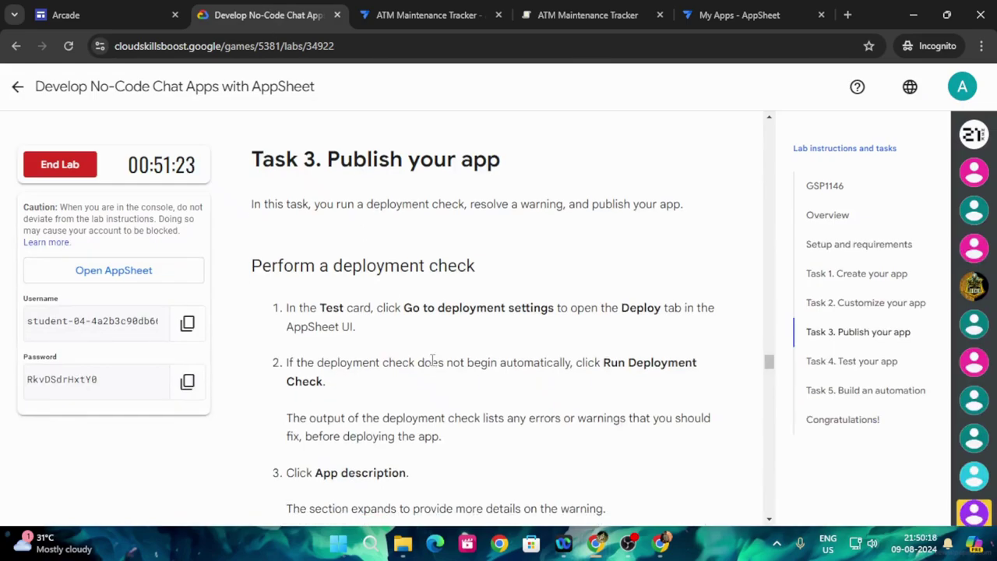
pyautogui.scroll(-1, 433, 366)
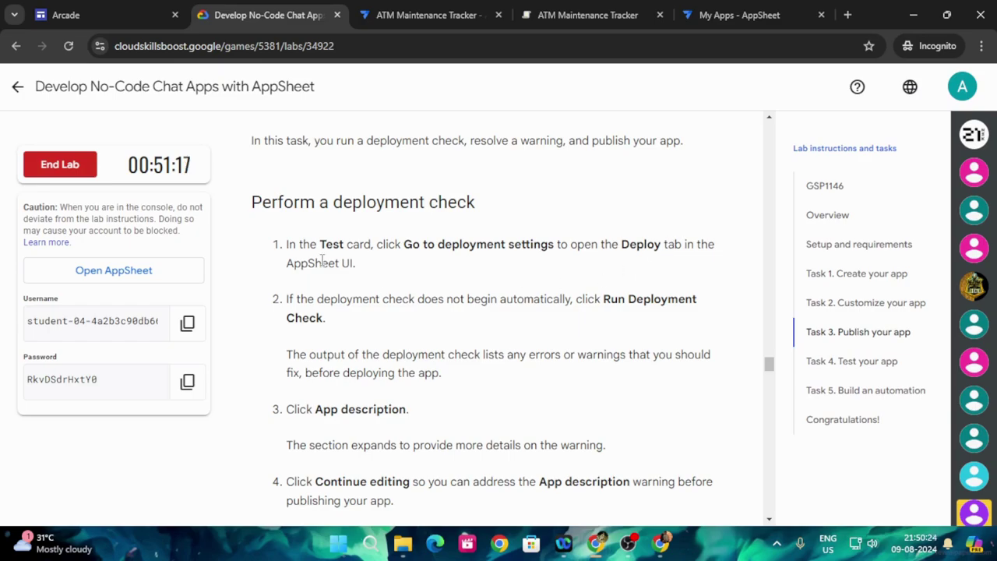
pyautogui.click(394, 13)
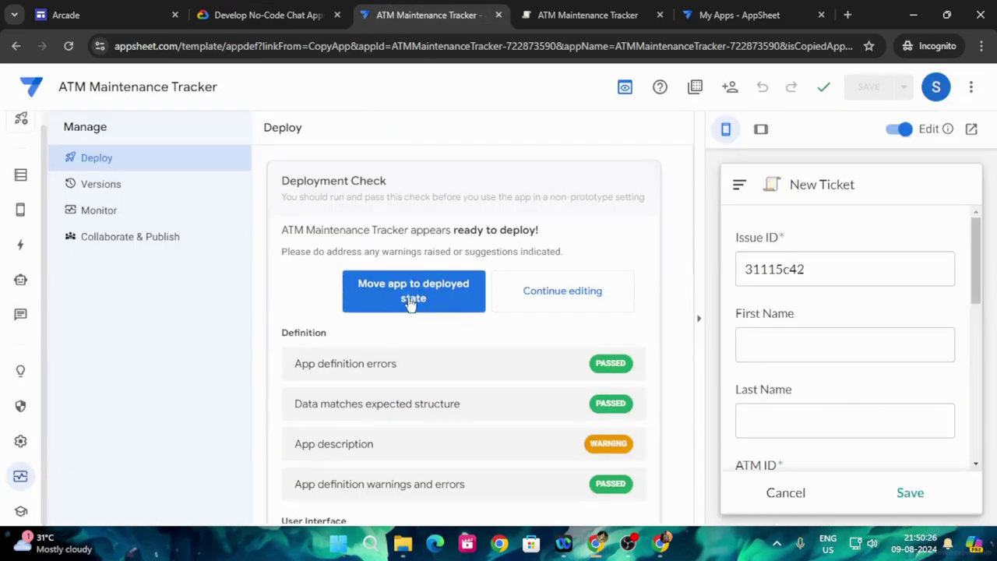
pyautogui.click(475, 296)
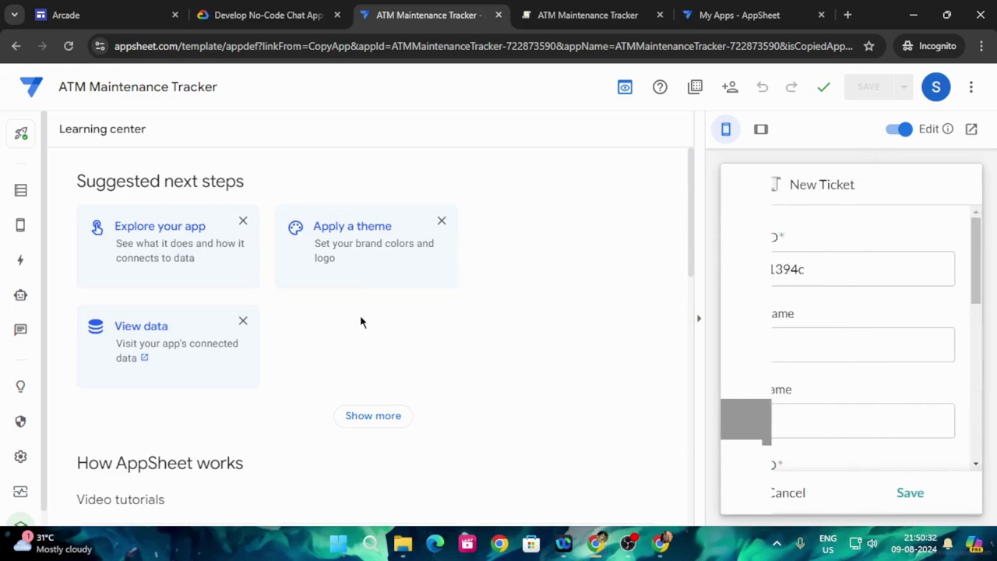
# - In the Learning center, show more suggestions and open the Deploy card
pyautogui.click(288, 11)
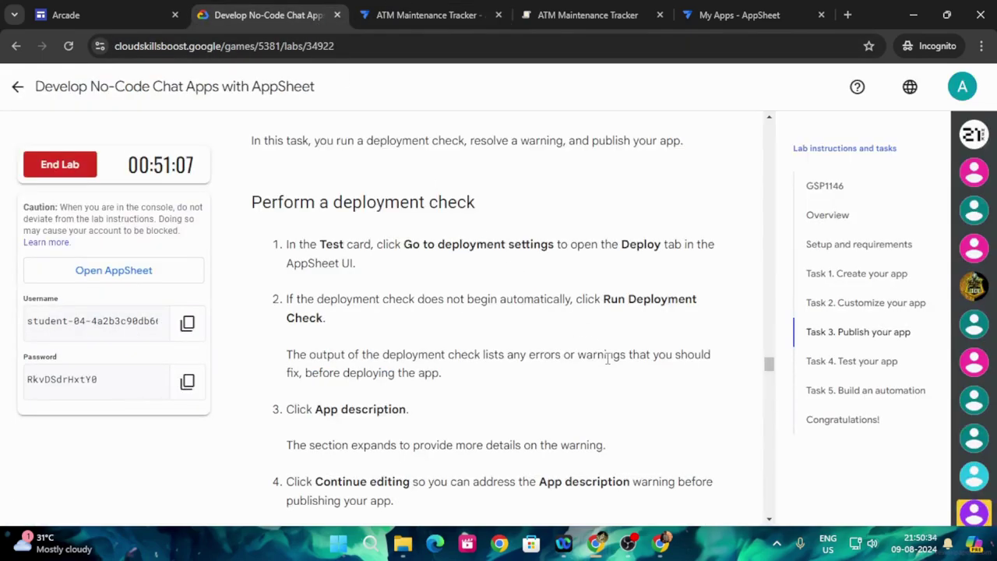
pyautogui.scroll(-1, 613, 315)
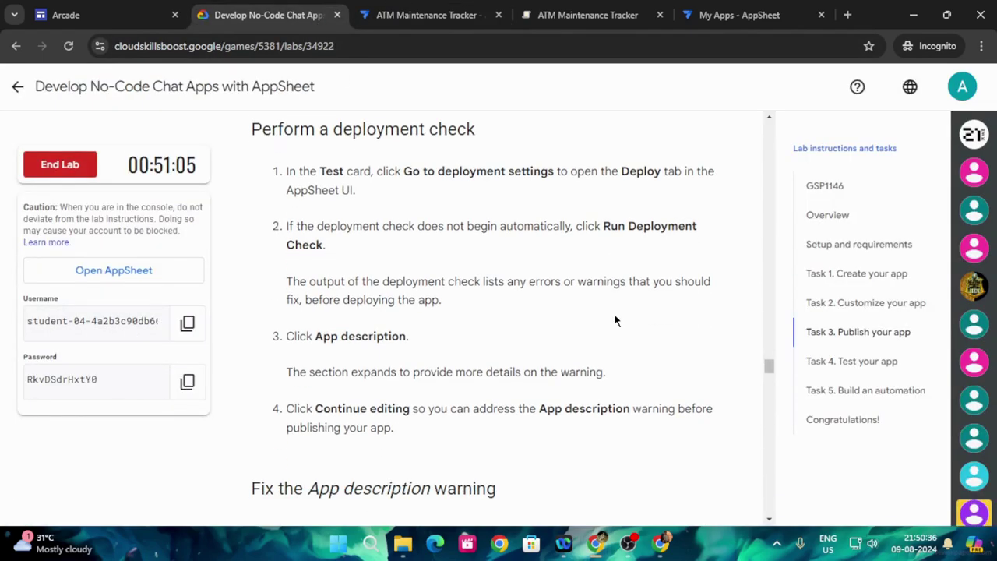
pyautogui.scroll(-1, 603, 318)
pyautogui.scroll(-2, 602, 322)
pyautogui.scroll(3, 601, 323)
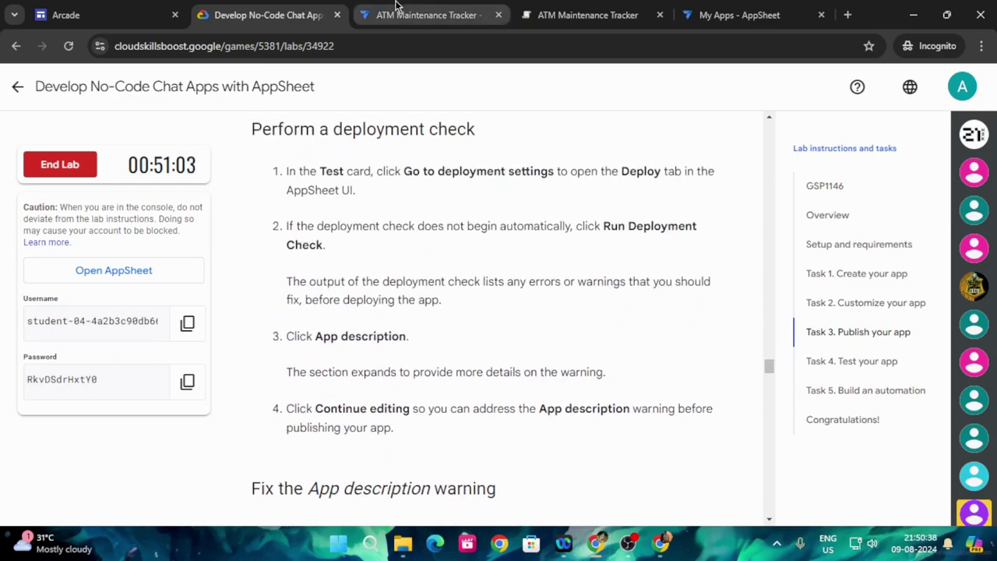
pyautogui.click(425, 15)
pyautogui.scroll(-2, 498, 337)
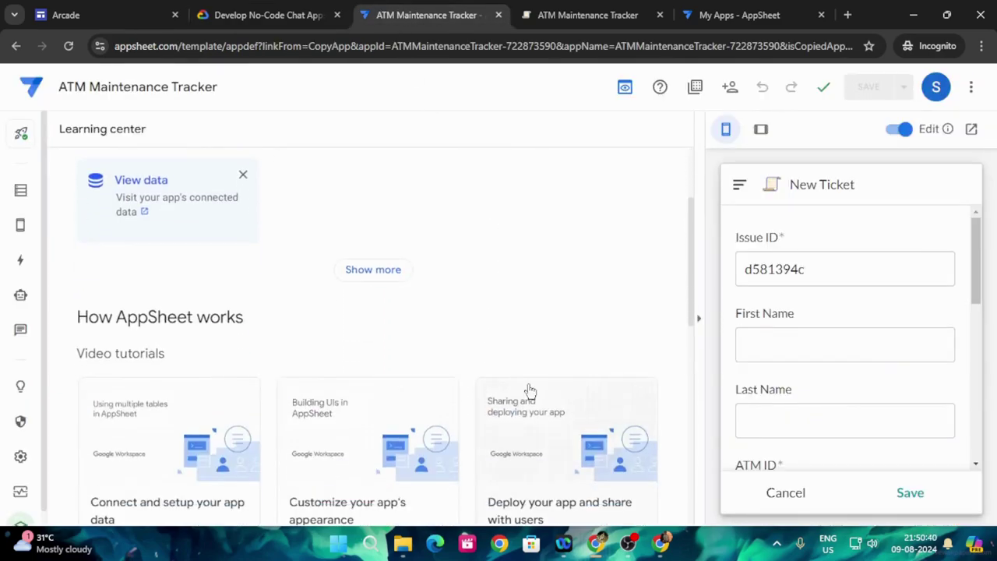
pyautogui.scroll(-3, 955, 383)
pyautogui.scroll(-1, 369, 376)
pyautogui.scroll(-4, 368, 376)
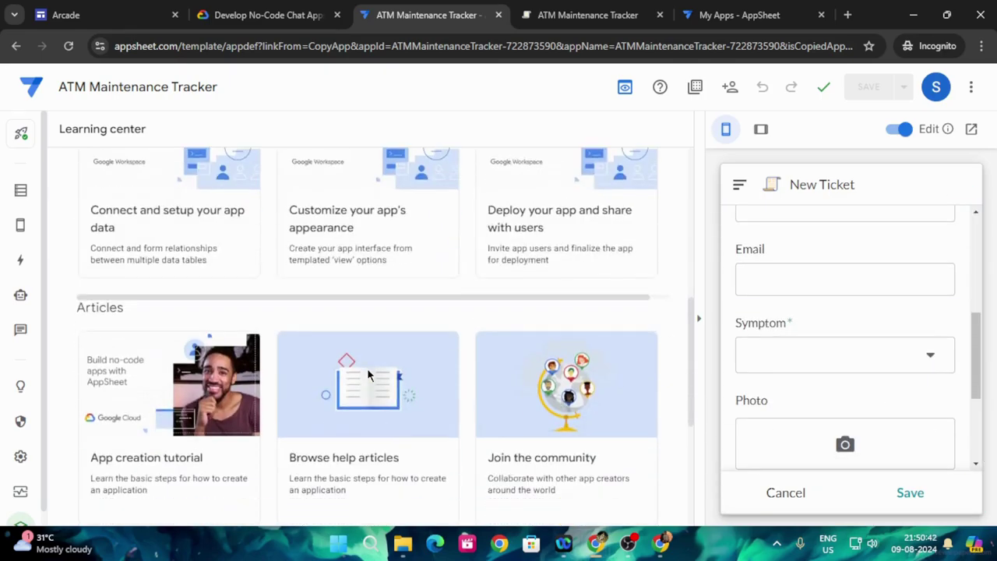
pyautogui.scroll(6, 271, 410)
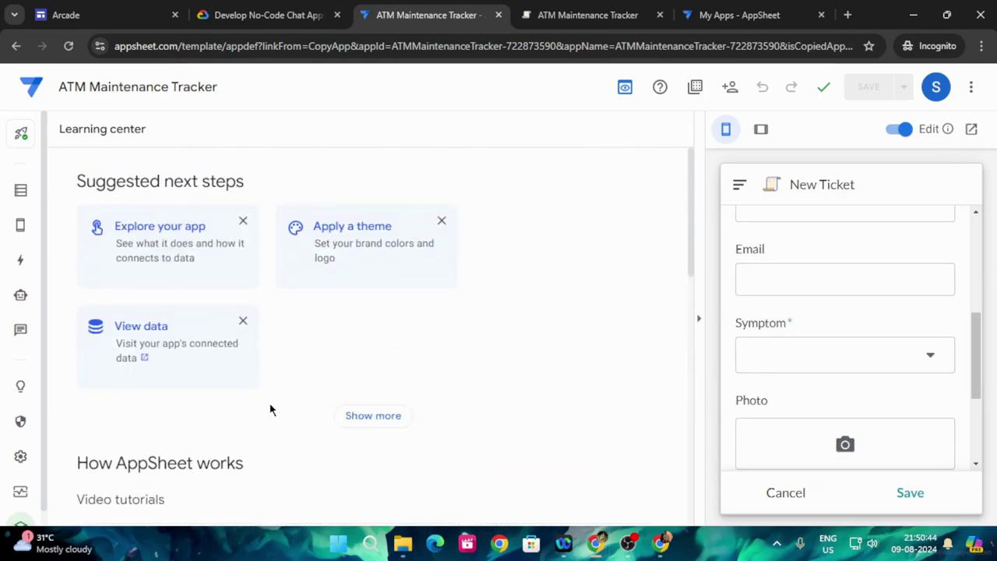
pyautogui.click(373, 417)
pyautogui.scroll(-3, 393, 394)
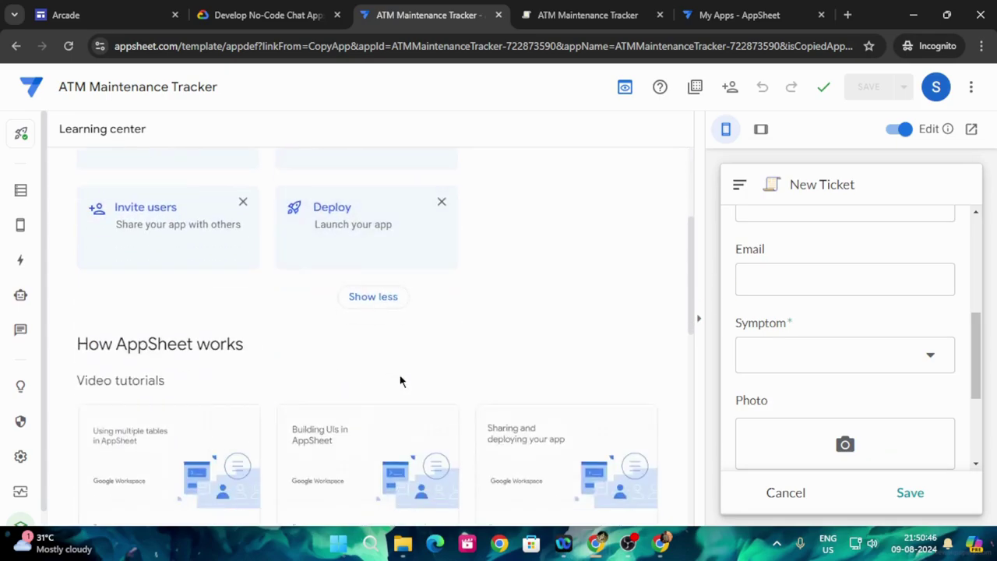
pyautogui.click(374, 226)
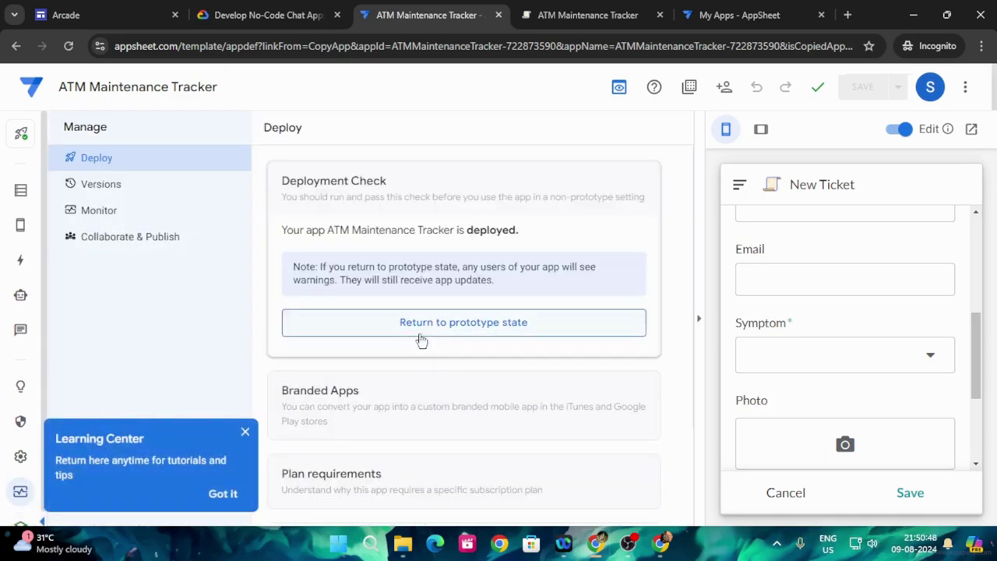
# - Return ATM Maintenance Tracker to prototype state
pyautogui.scroll(-2, 436, 359)
pyautogui.scroll(2, 437, 359)
pyautogui.click(289, 15)
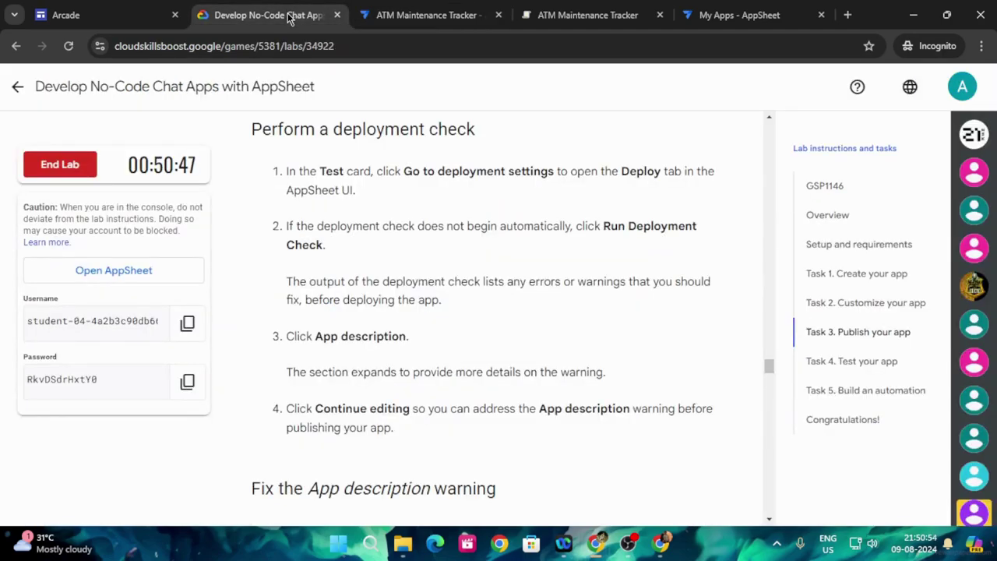
pyautogui.click(413, 15)
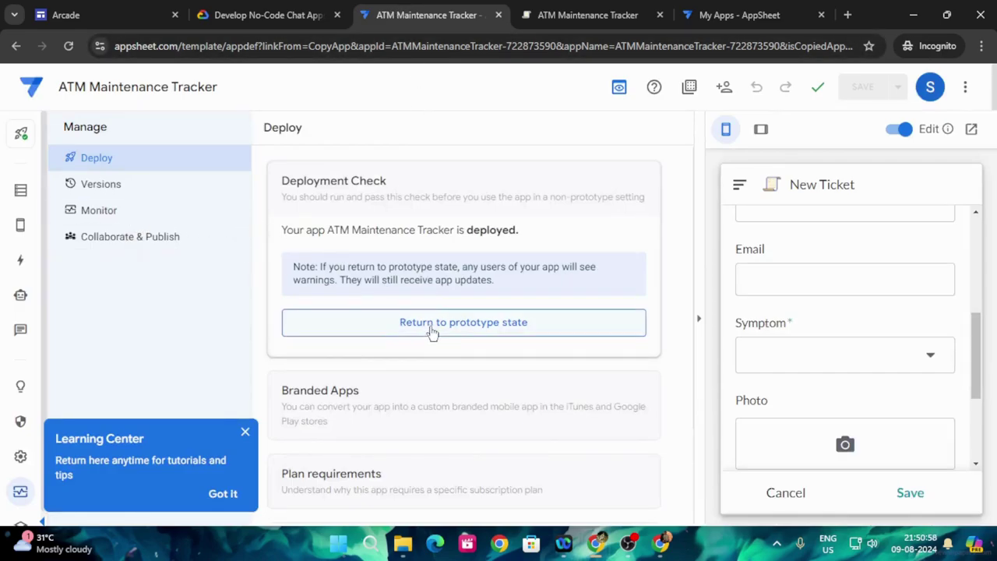
pyautogui.click(450, 323)
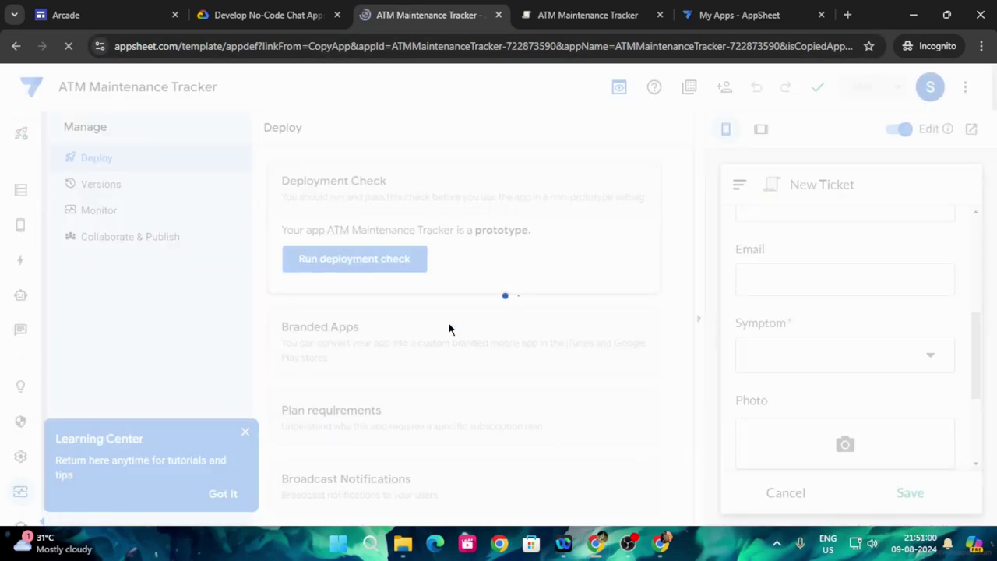
# - Reopen the Deploy settings via the Learning center's Show more suggestions
pyautogui.click(273, 9)
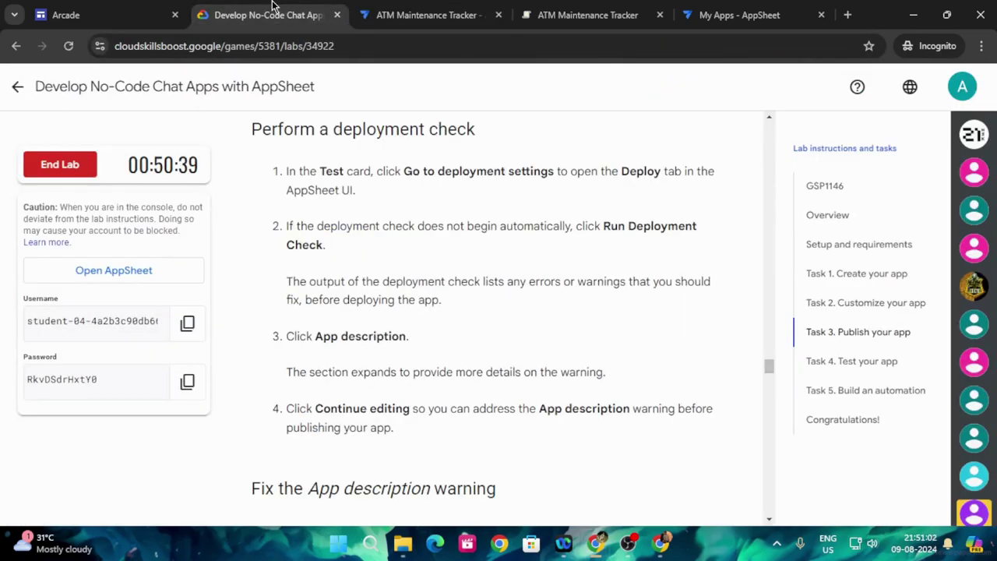
pyautogui.click(413, 9)
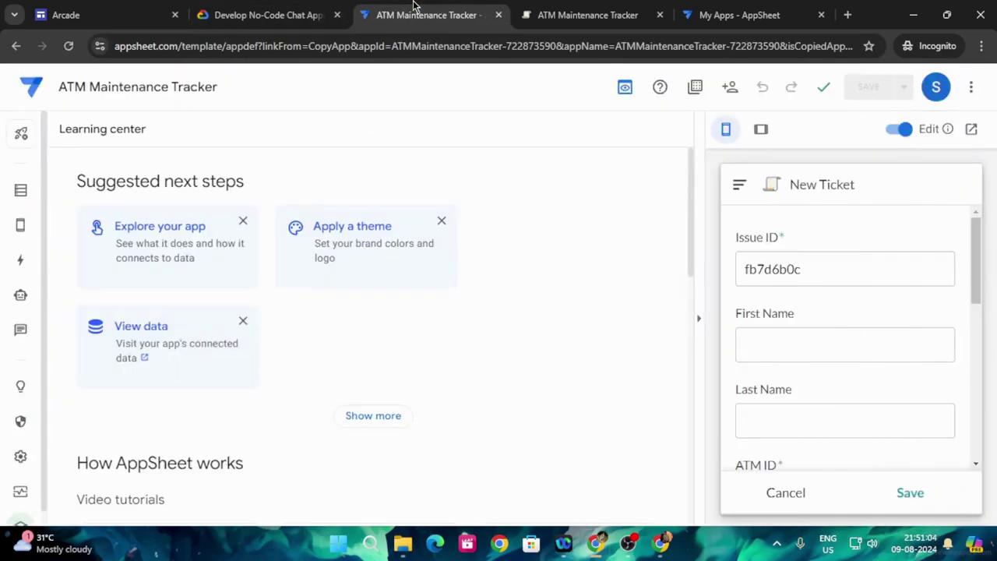
pyautogui.scroll(-5, 274, 390)
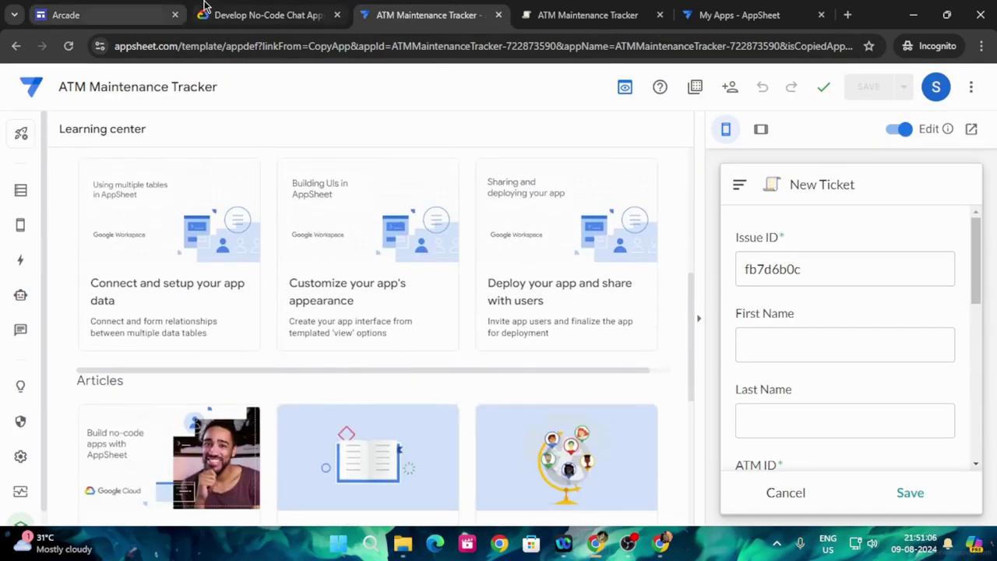
pyautogui.click(265, 11)
pyautogui.scroll(-1, 405, 335)
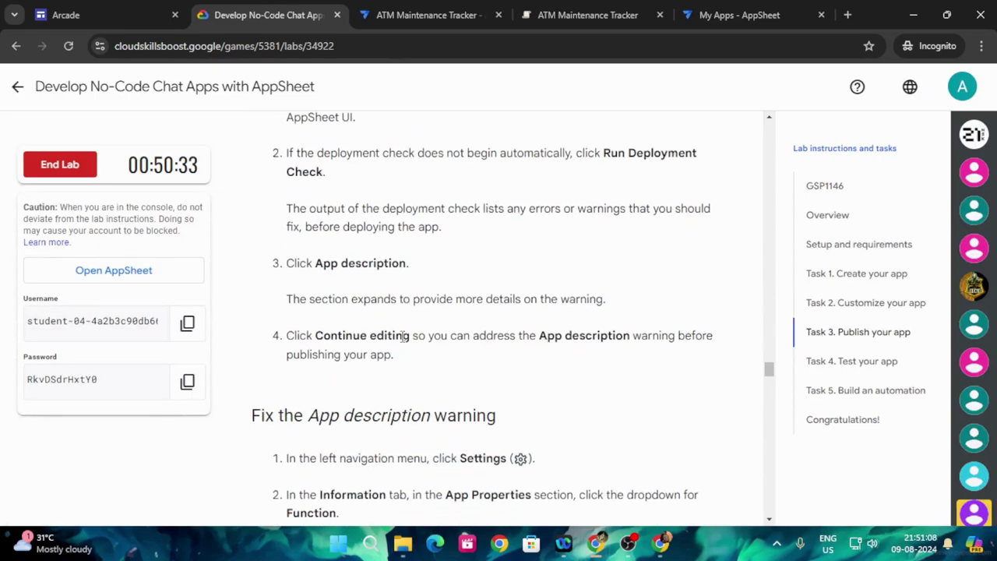
pyautogui.click(420, 9)
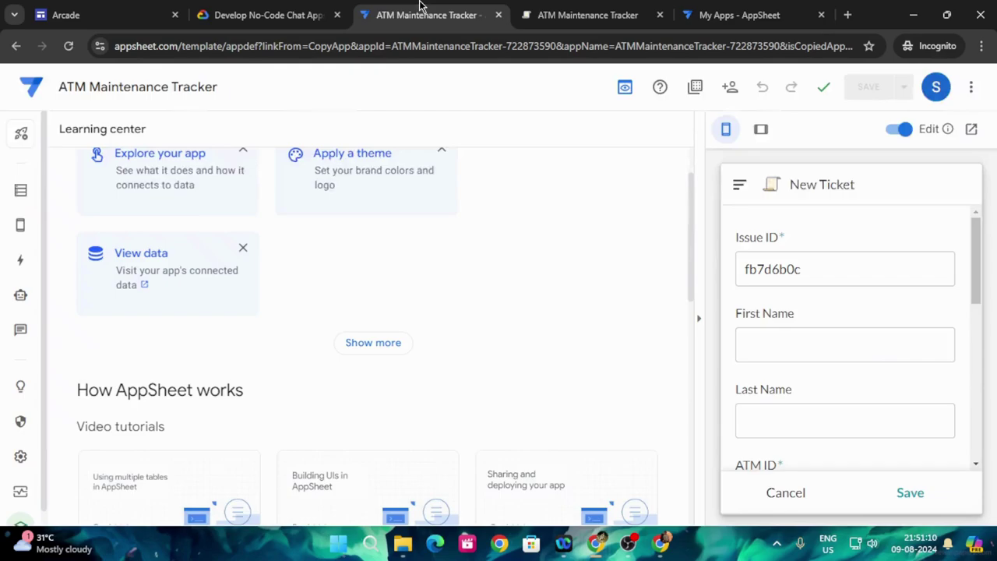
pyautogui.scroll(-3, 517, 333)
pyautogui.scroll(2, 515, 330)
pyautogui.click(405, 269)
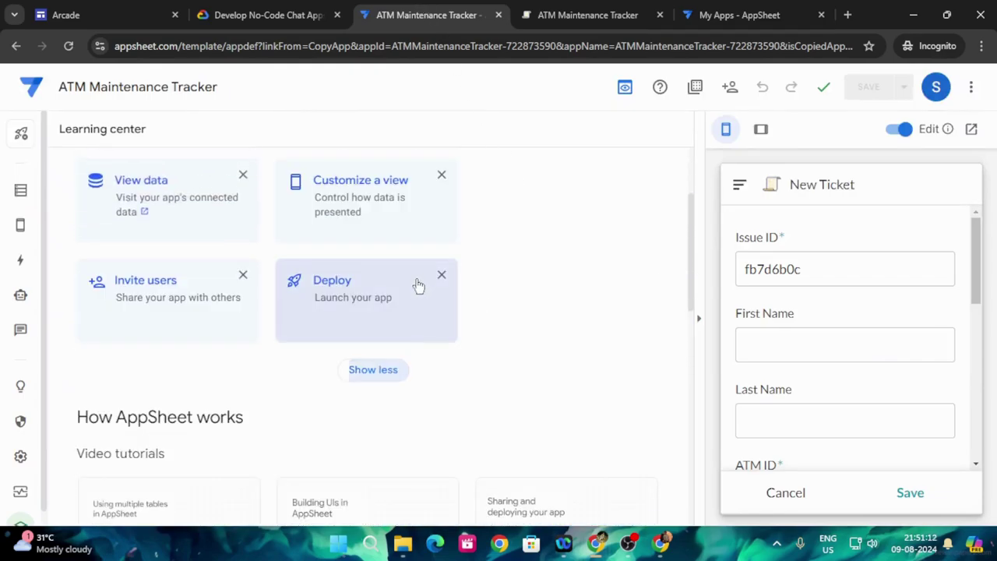
pyautogui.scroll(-1, 481, 327)
pyautogui.scroll(-1, 478, 323)
pyautogui.scroll(1, 389, 311)
pyautogui.click(389, 308)
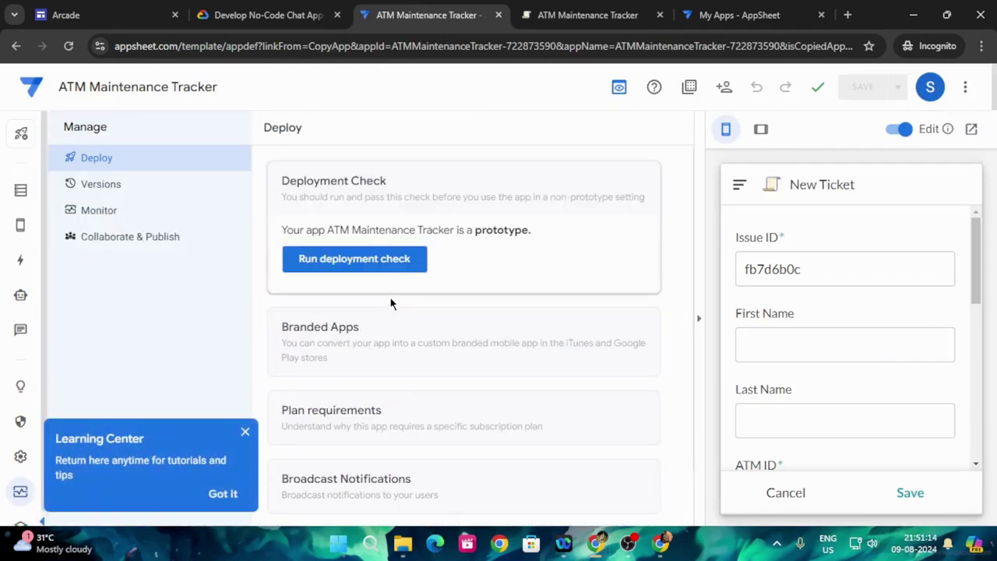
# - Run the deployment check, then choose Continue editing
pyautogui.click(378, 259)
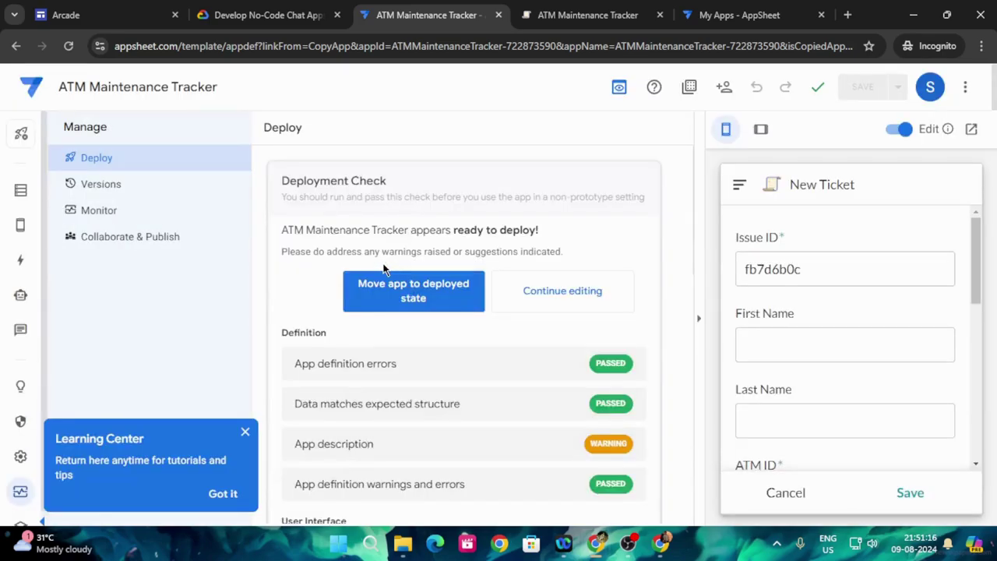
pyautogui.click(565, 291)
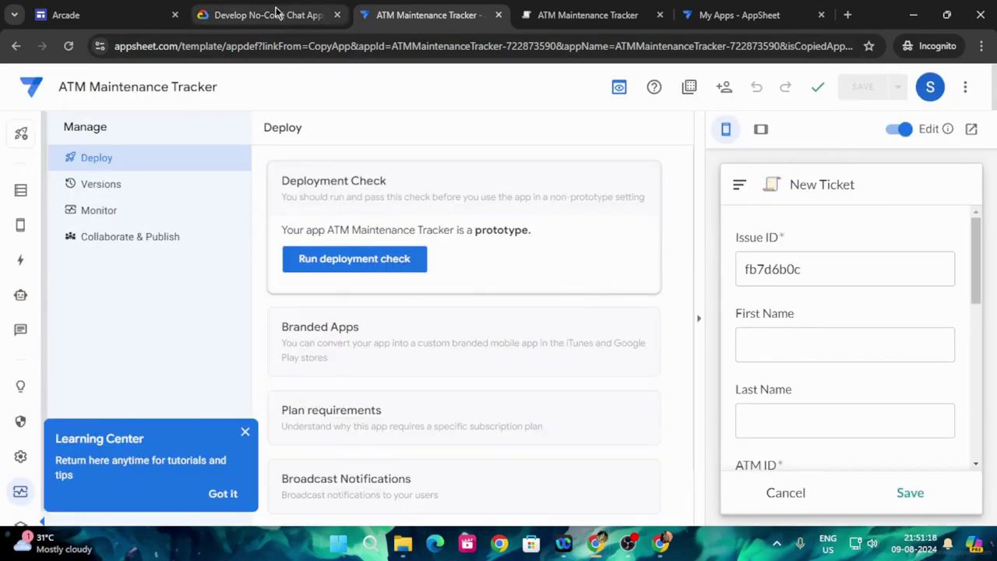
pyautogui.click(265, 15)
# - Read the App description fix: Function set to Maintenance, Industry to Financial Services
pyautogui.scroll(-3, 413, 323)
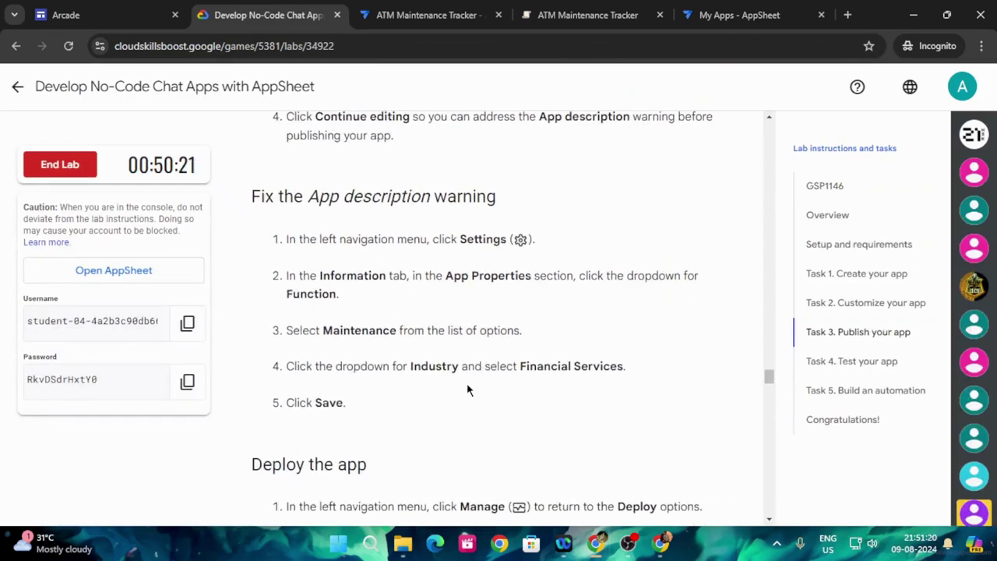
pyautogui.scroll(-8, 464, 395)
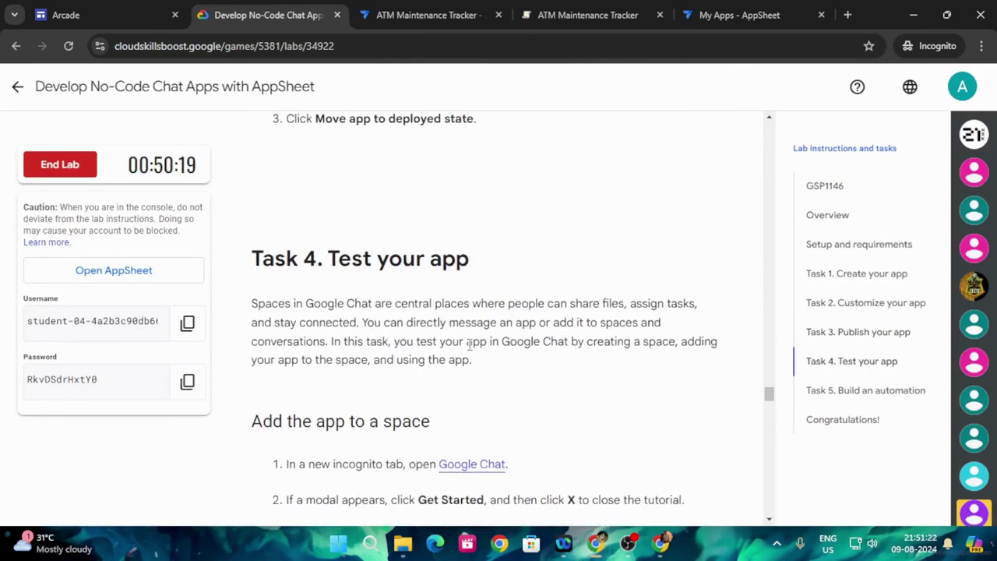
pyautogui.scroll(-8, 470, 353)
pyautogui.scroll(10, 471, 363)
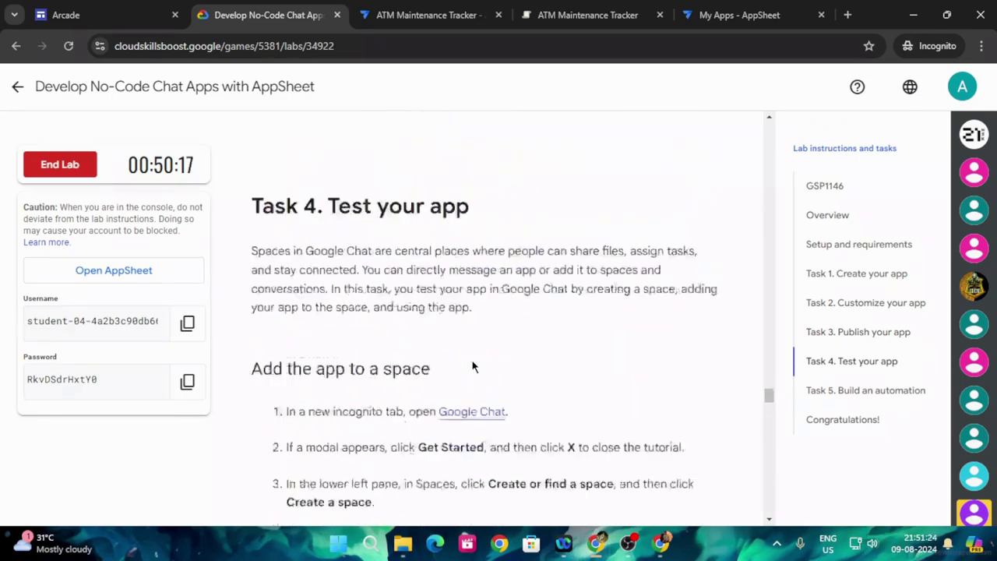
pyautogui.scroll(12, 468, 366)
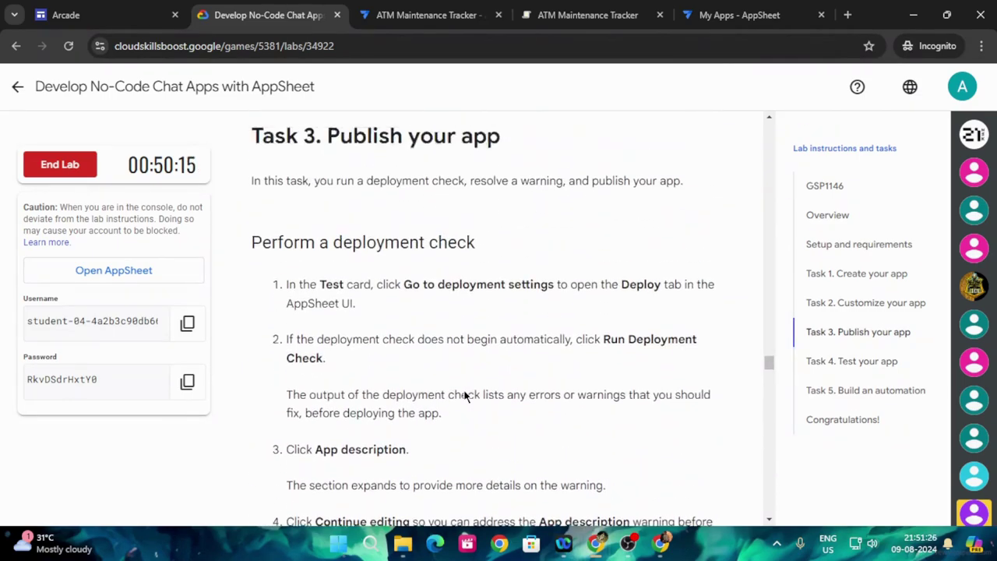
pyautogui.scroll(-2, 463, 397)
pyautogui.scroll(-3, 462, 399)
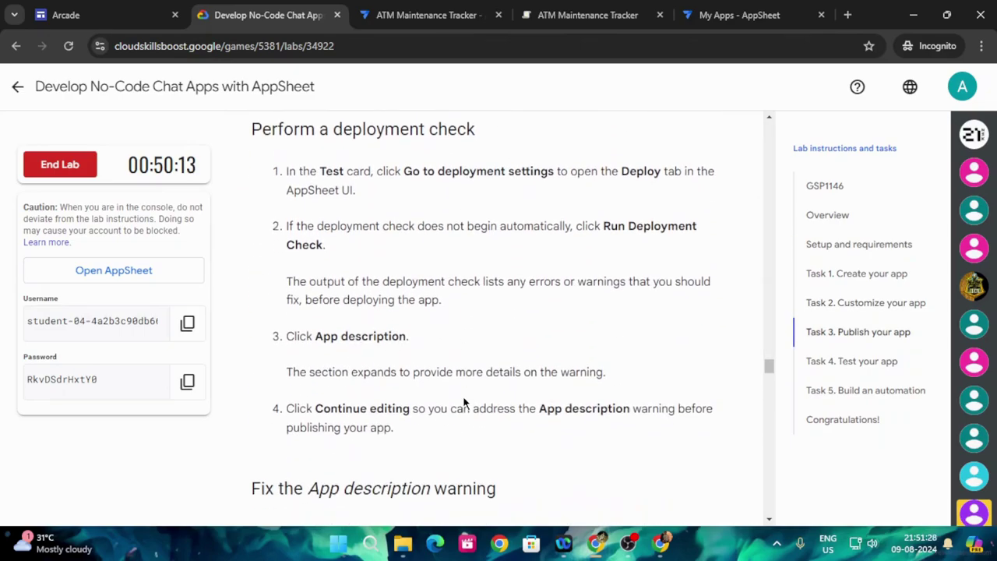
pyautogui.scroll(-2, 462, 405)
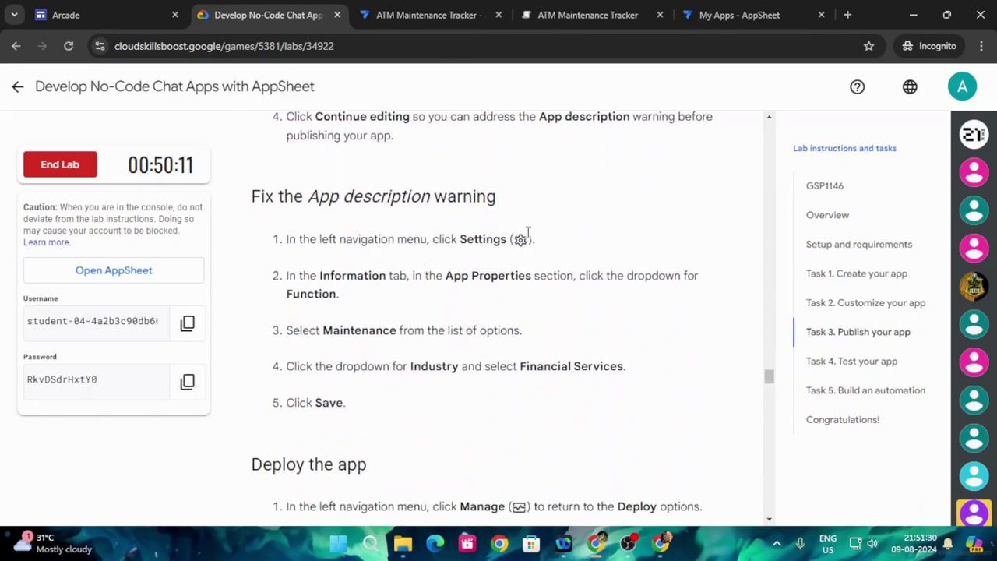
pyautogui.click(429, 14)
# - Open the ATM Maintenance Tracker's Settings and look through the Information page
pyautogui.click(21, 455)
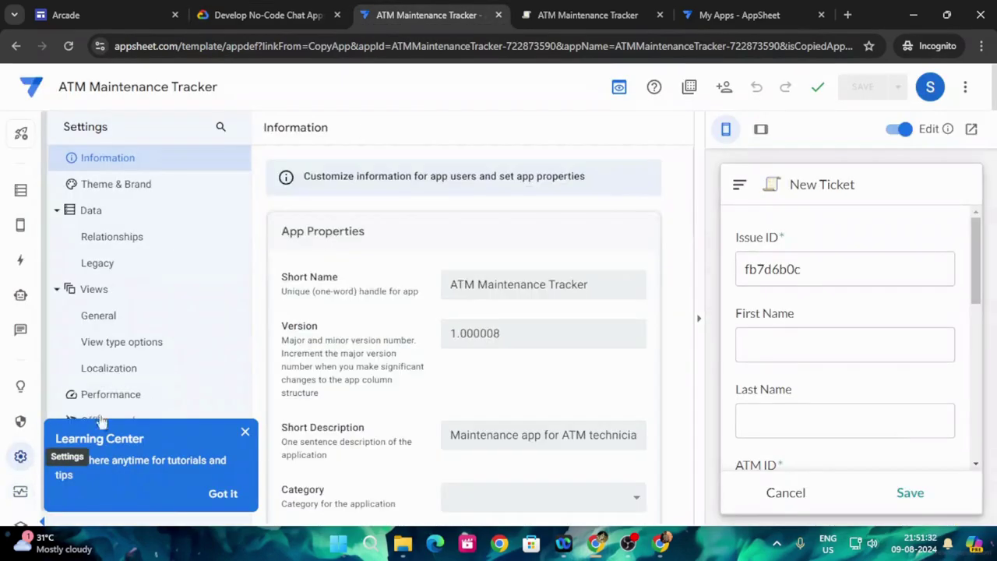
pyautogui.click(286, 14)
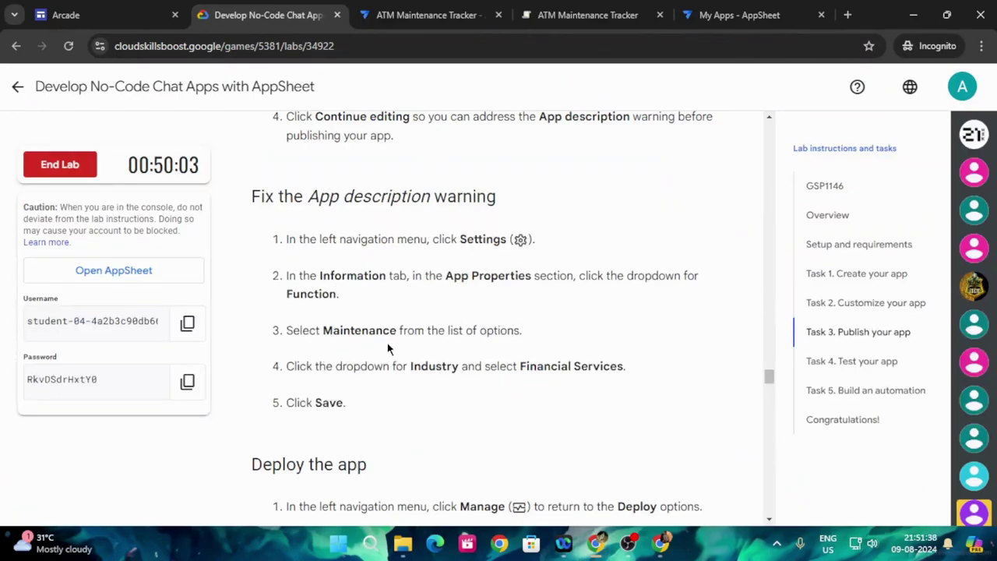
pyautogui.click(432, 15)
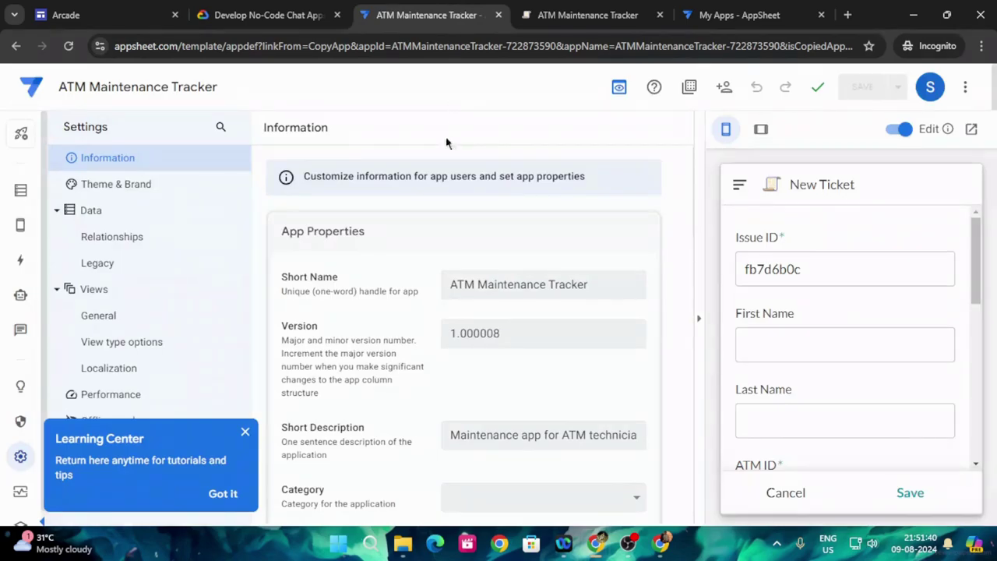
pyautogui.scroll(-5, 424, 401)
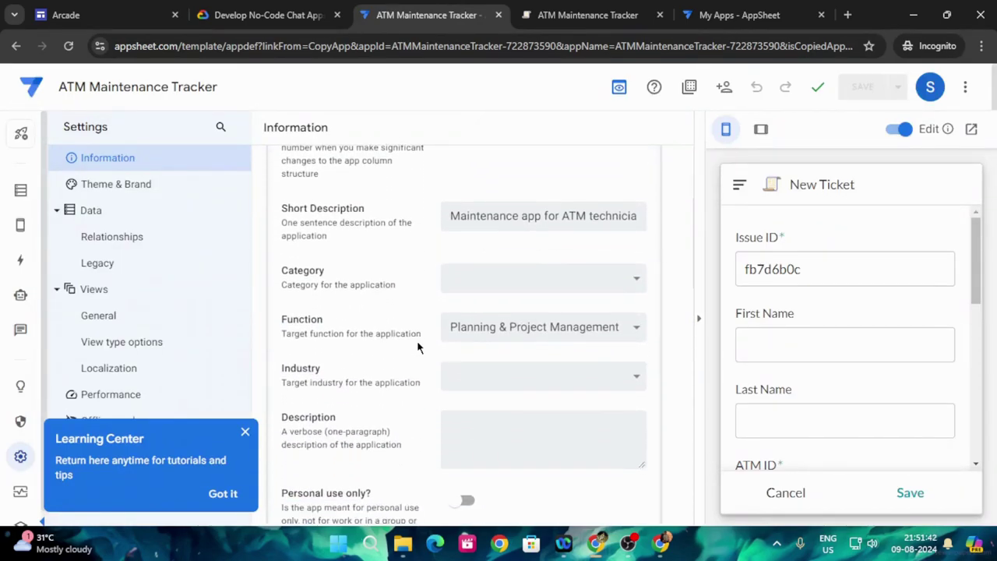
pyautogui.scroll(-5, 417, 346)
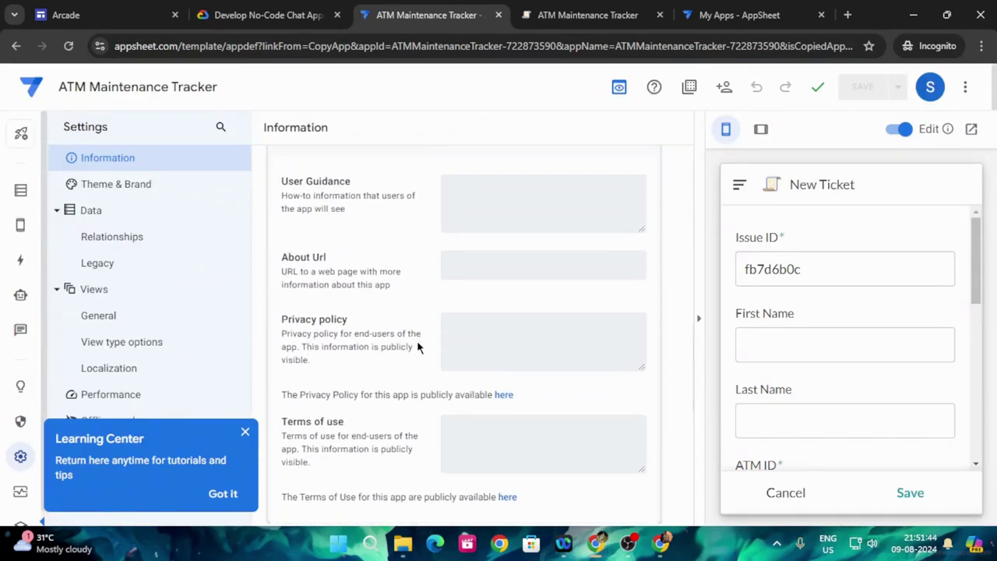
pyautogui.scroll(-3, 400, 334)
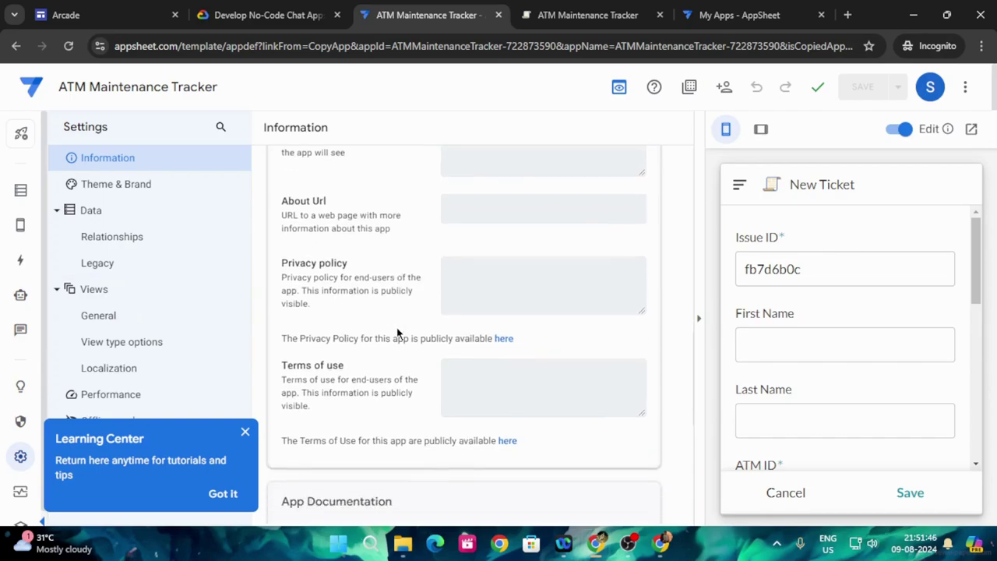
pyautogui.scroll(-3, 398, 334)
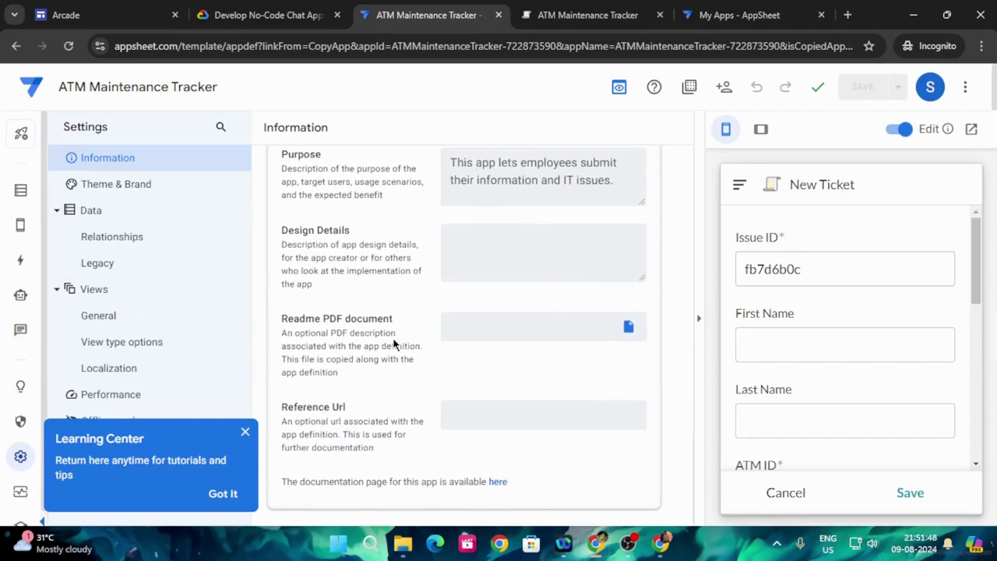
pyautogui.scroll(8, 392, 343)
pyautogui.scroll(5, 394, 355)
pyautogui.scroll(-2, 413, 348)
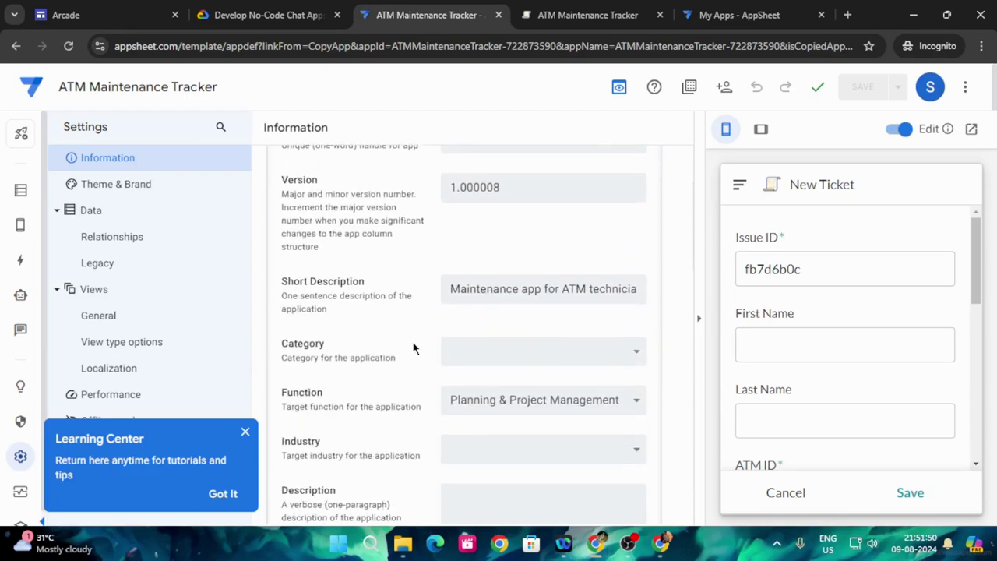
pyautogui.scroll(2, 413, 348)
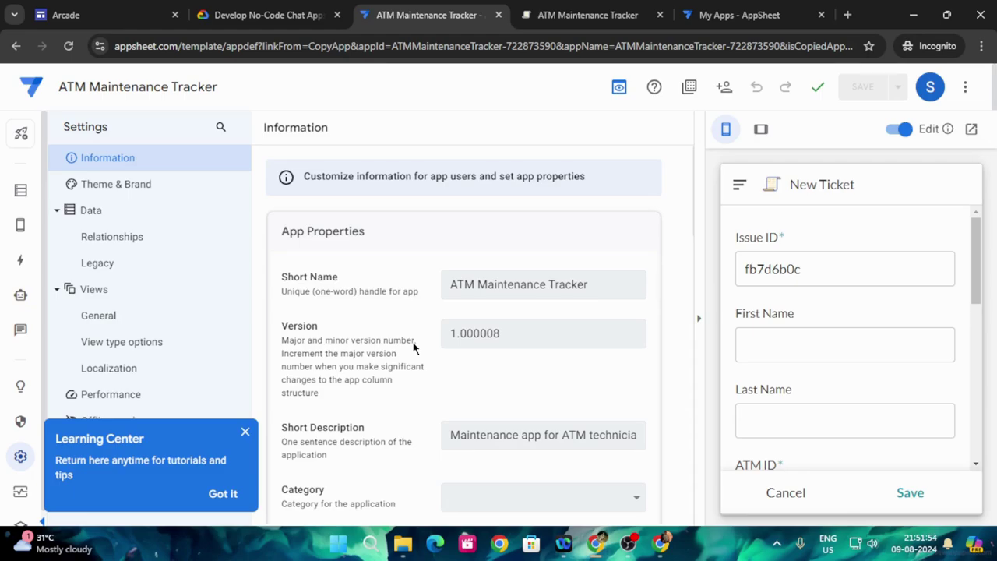
pyautogui.scroll(-2, 413, 347)
pyautogui.click(269, 15)
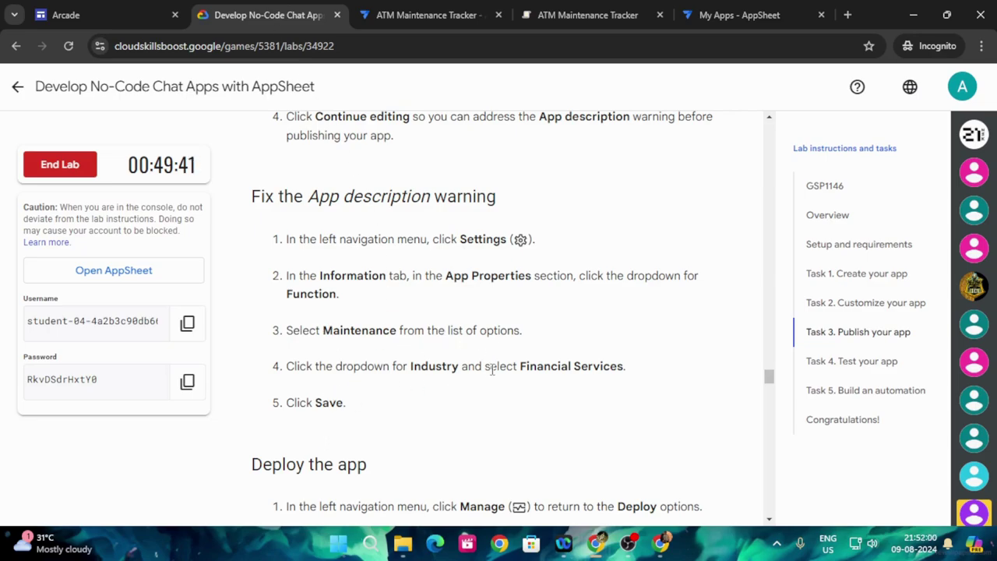
pyautogui.click(421, 15)
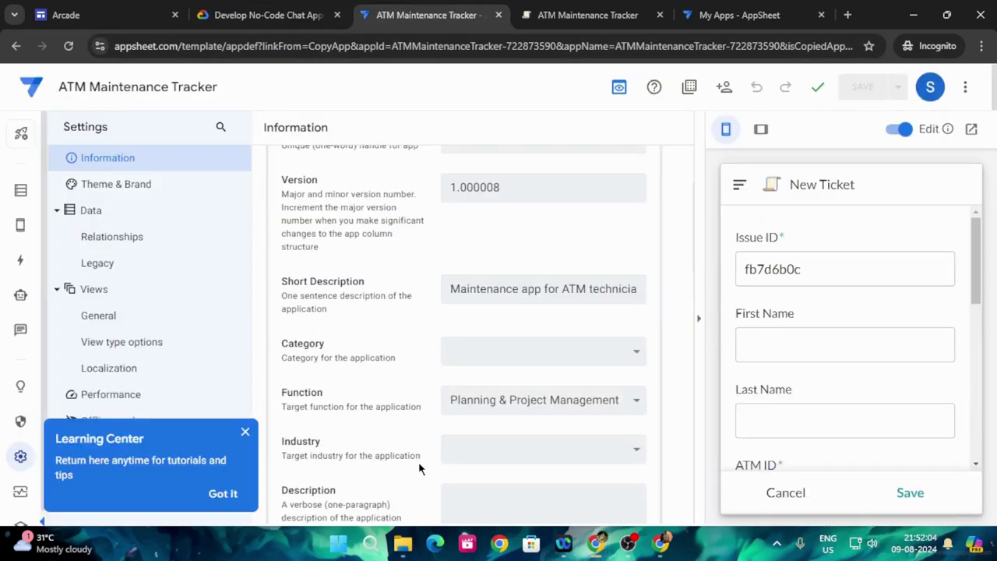
# - Set the app's Industry to Financial Services and save the settings
pyautogui.click(533, 454)
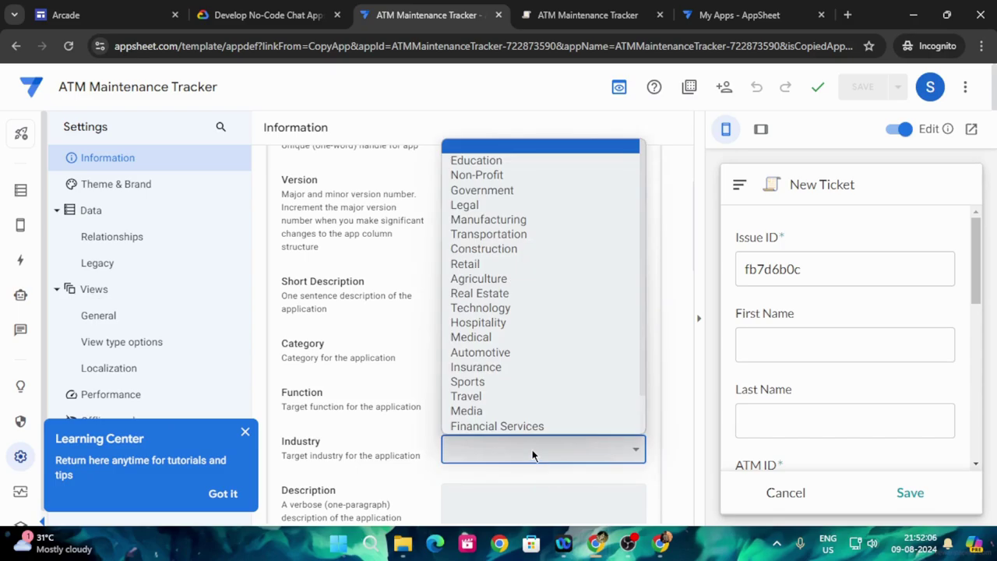
pyautogui.click(250, 8)
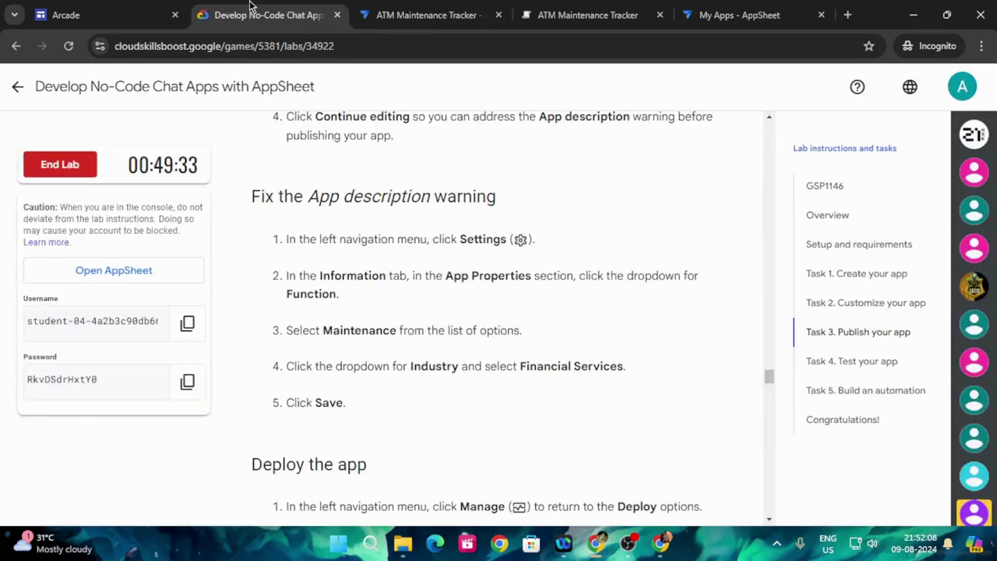
pyautogui.hotkey('ctrl', 'Tab')
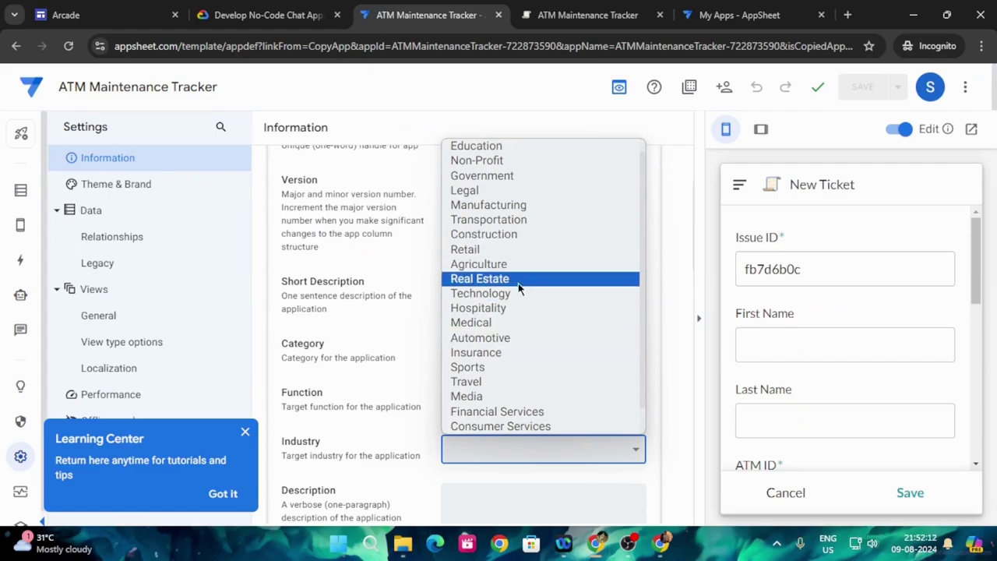
pyautogui.click(543, 427)
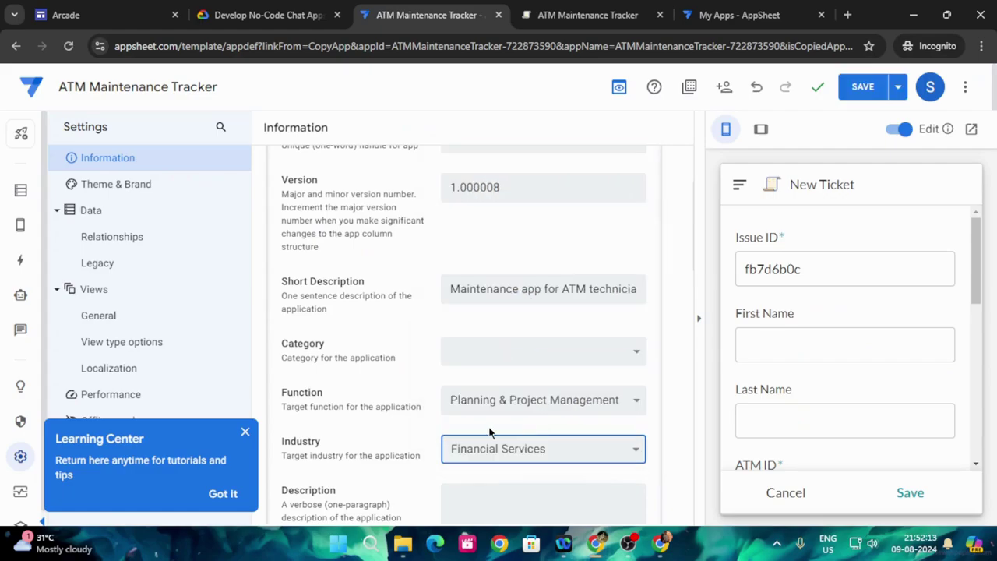
pyautogui.click(518, 294)
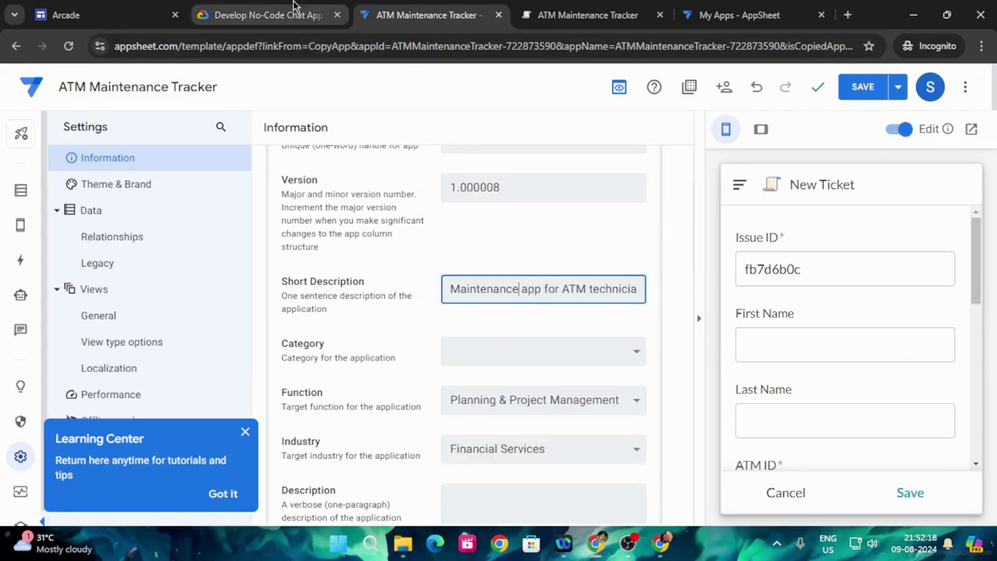
pyautogui.click(269, 15)
pyautogui.scroll(-1, 436, 462)
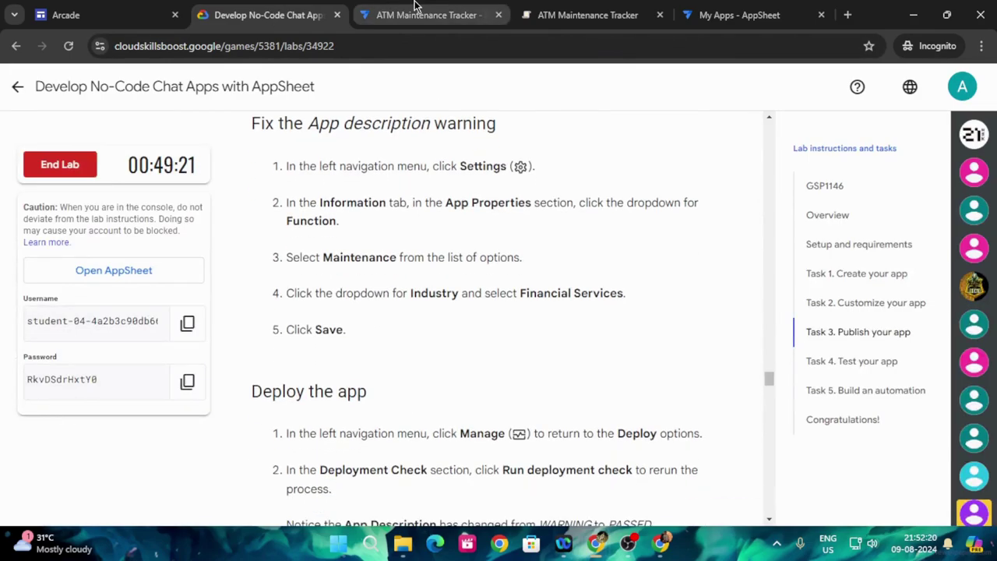
pyautogui.click(428, 15)
pyautogui.click(861, 86)
# - Dismiss the Learning Center tips card in the app editor
pyautogui.click(269, 15)
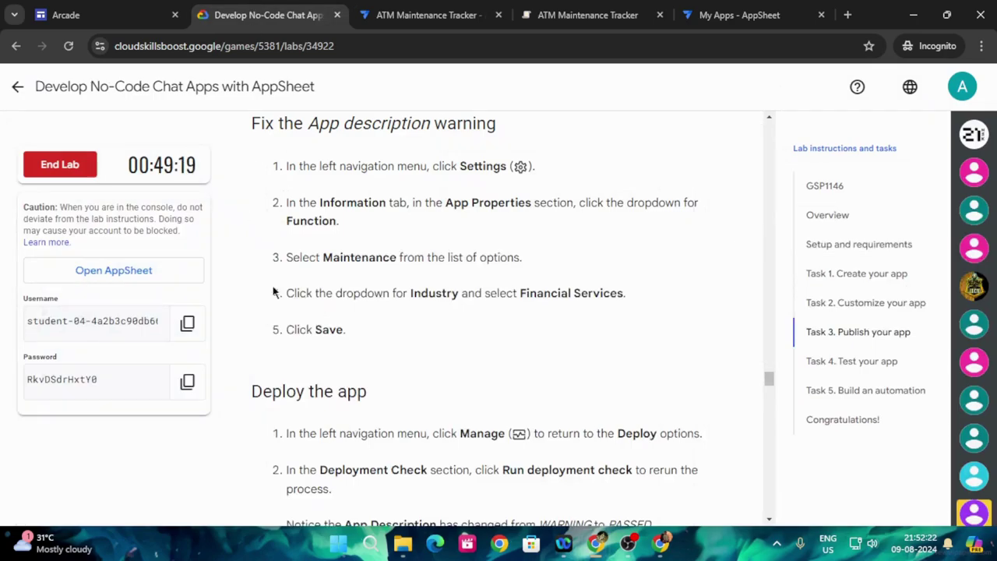
pyautogui.scroll(-3, 347, 362)
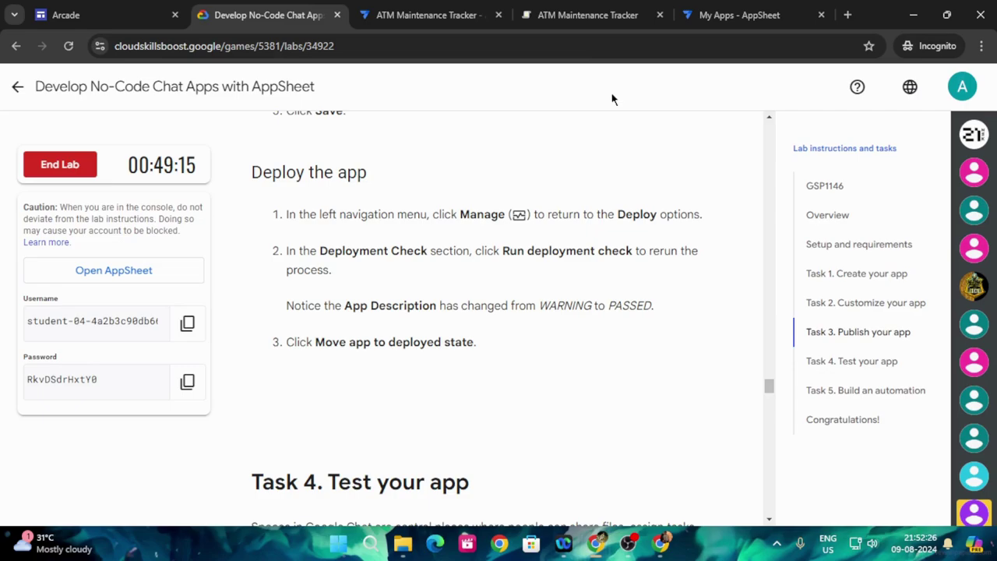
pyautogui.click(450, 8)
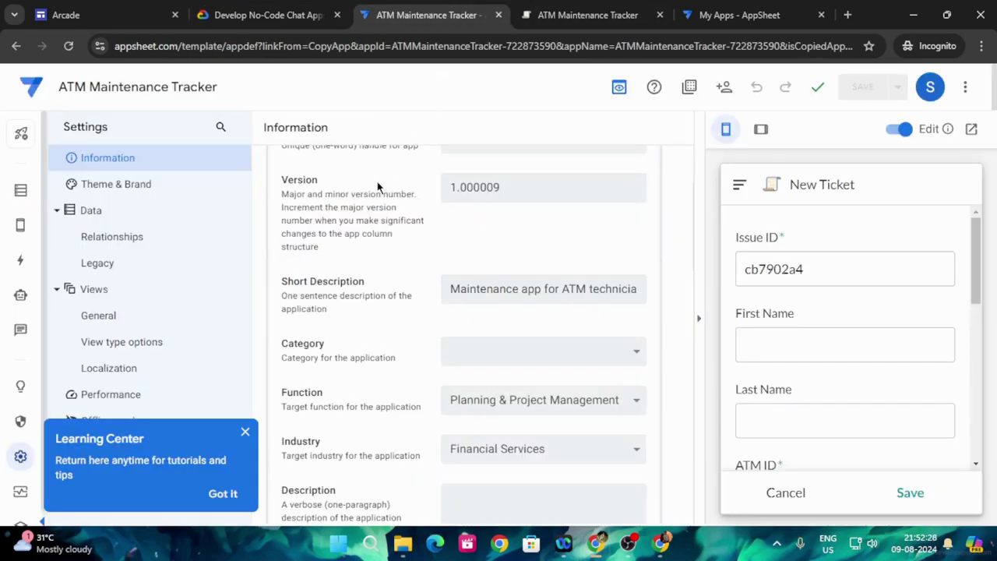
pyautogui.scroll(2, 363, 329)
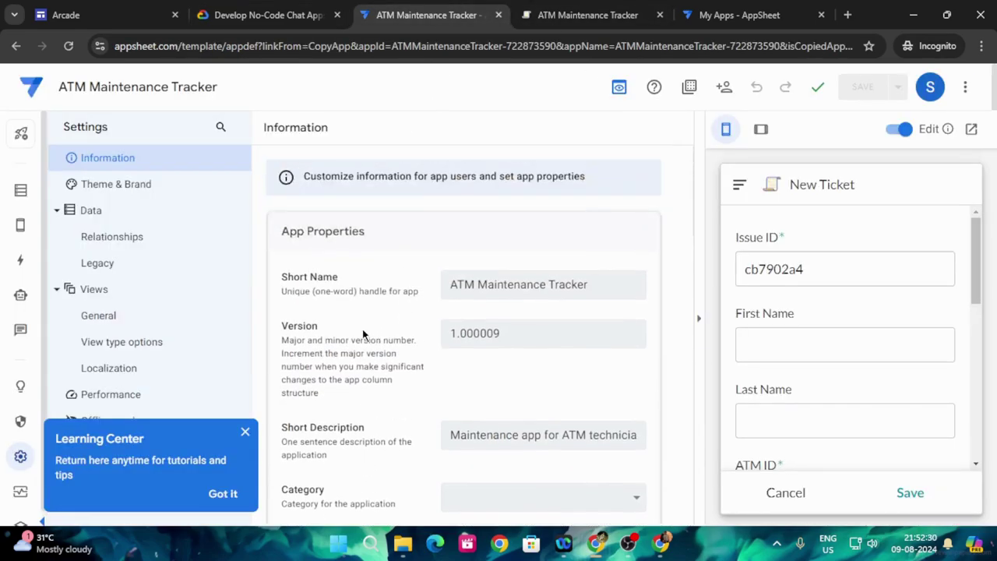
pyautogui.click(245, 433)
pyautogui.scroll(-4, 386, 353)
# - Expand Deployment Check on the Deploy page and run the deployment check
pyautogui.click(20, 498)
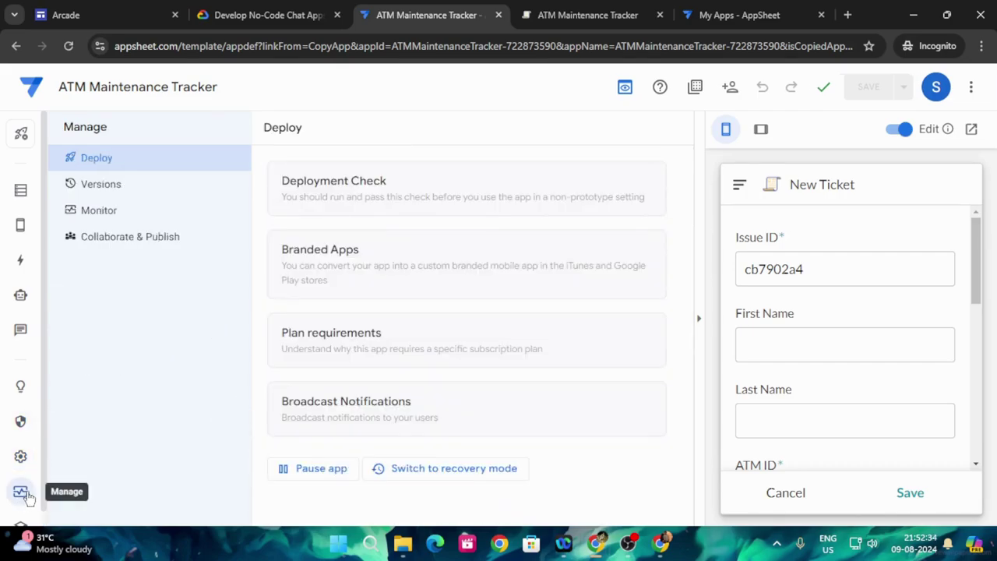
pyautogui.click(303, 9)
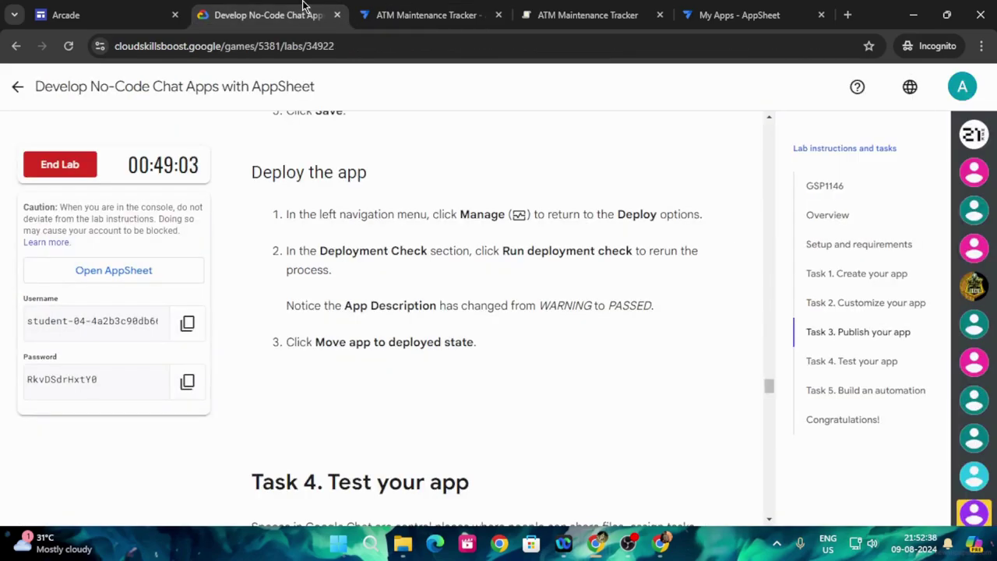
pyautogui.click(375, 11)
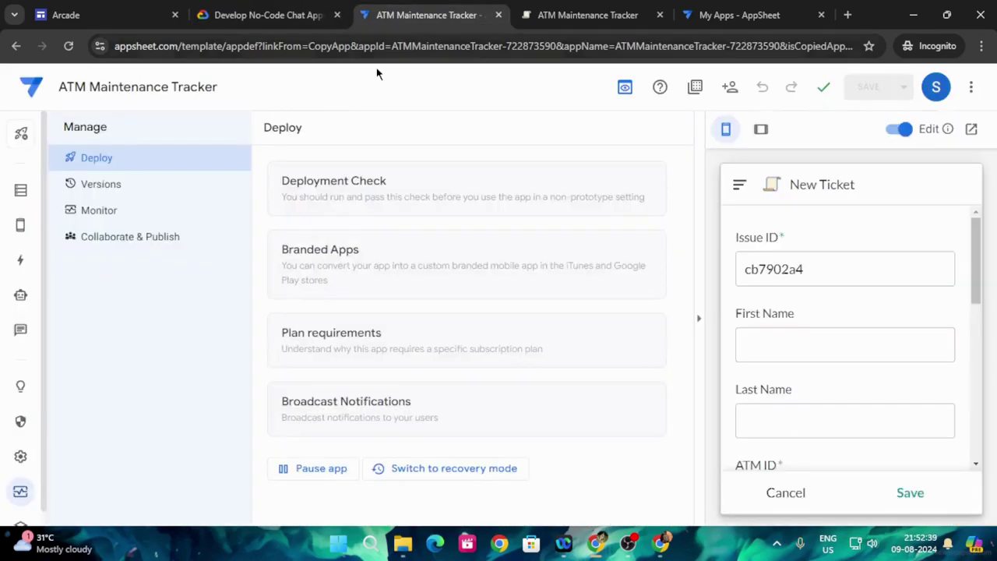
pyautogui.click(356, 204)
pyautogui.click(310, 9)
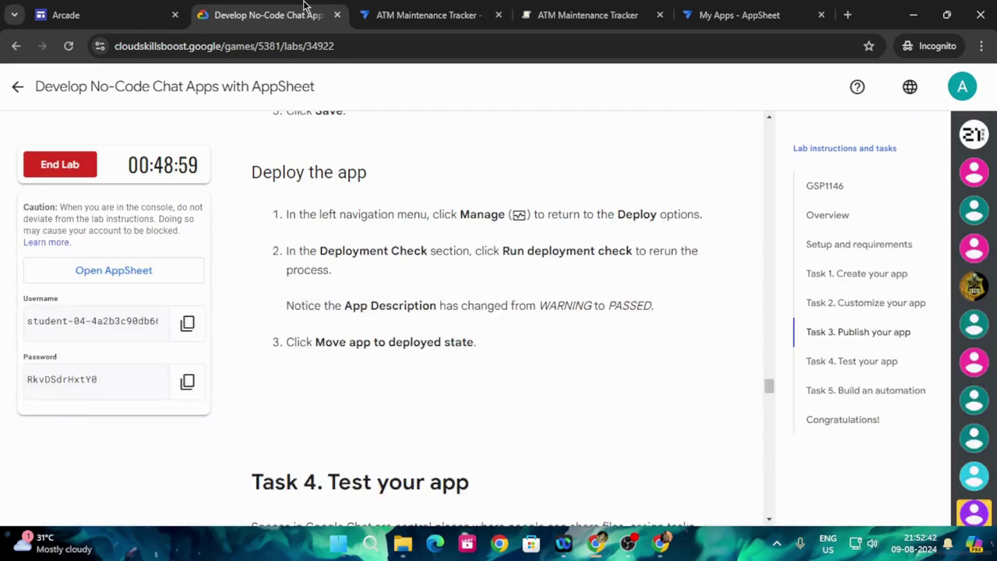
pyautogui.click(438, 11)
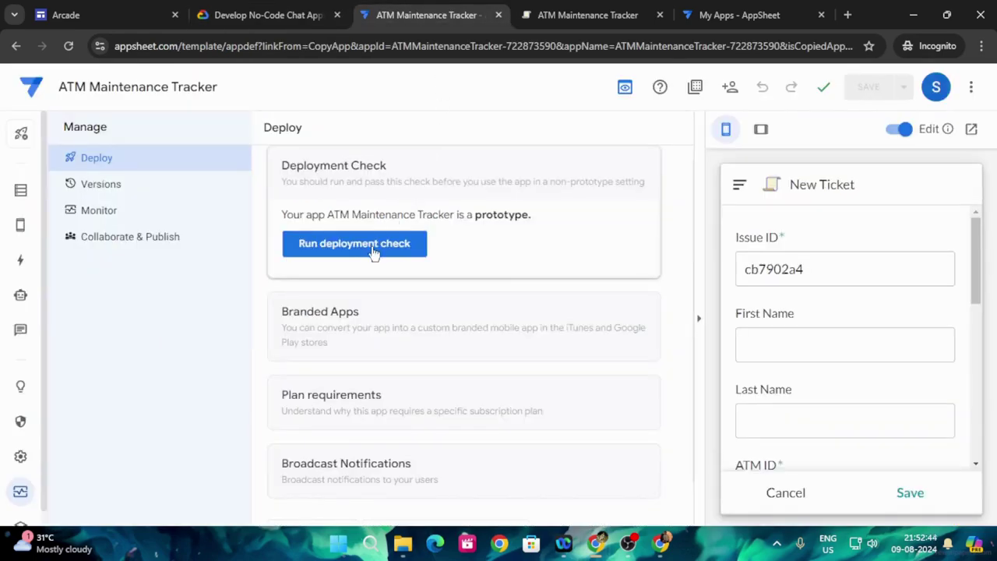
pyautogui.click(372, 248)
# - Move the app to deployed state and open Google Chat in a new tab
pyautogui.click(301, 13)
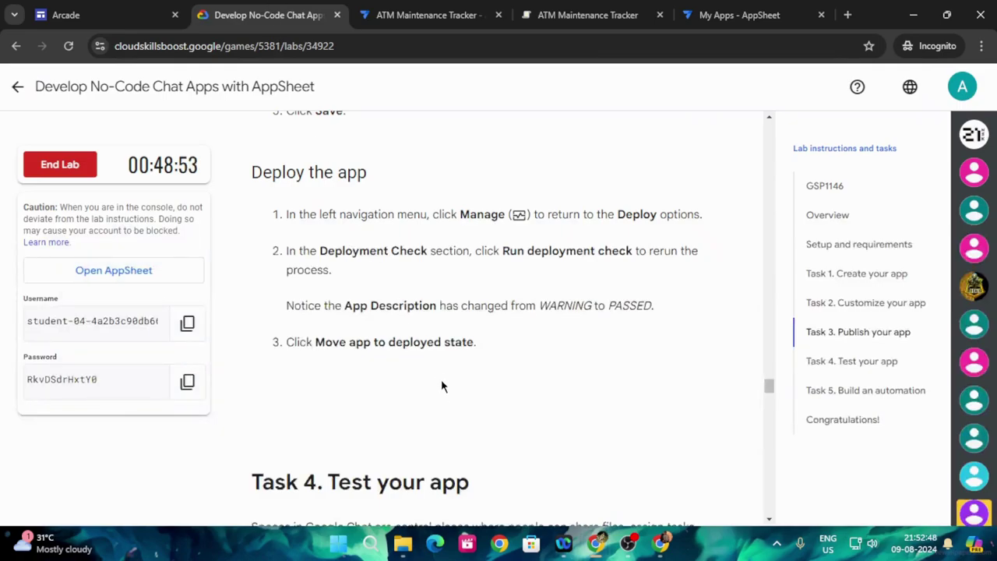
pyautogui.click(417, 11)
pyautogui.click(457, 274)
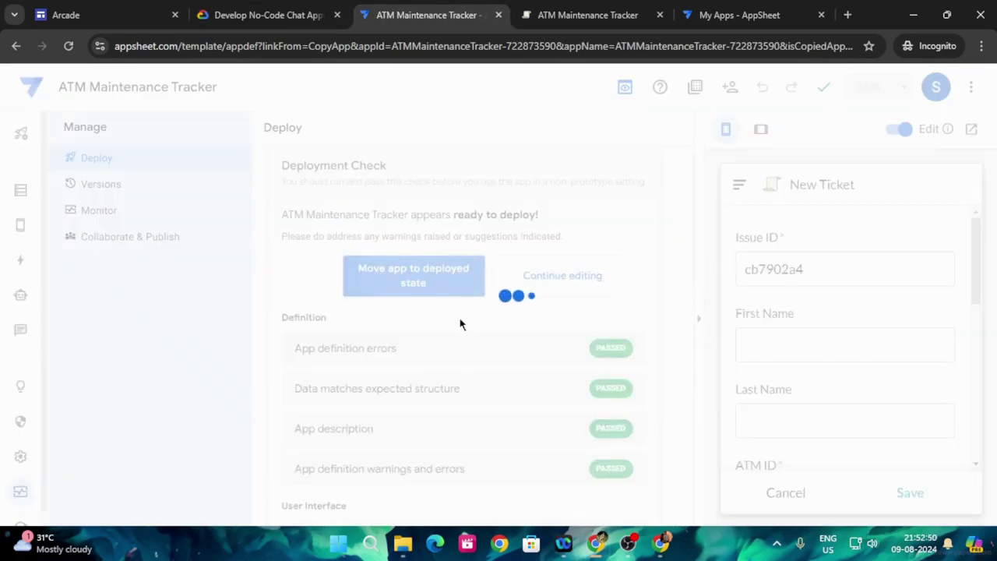
pyautogui.click(252, 11)
pyautogui.scroll(-4, 484, 308)
pyautogui.scroll(-1, 536, 293)
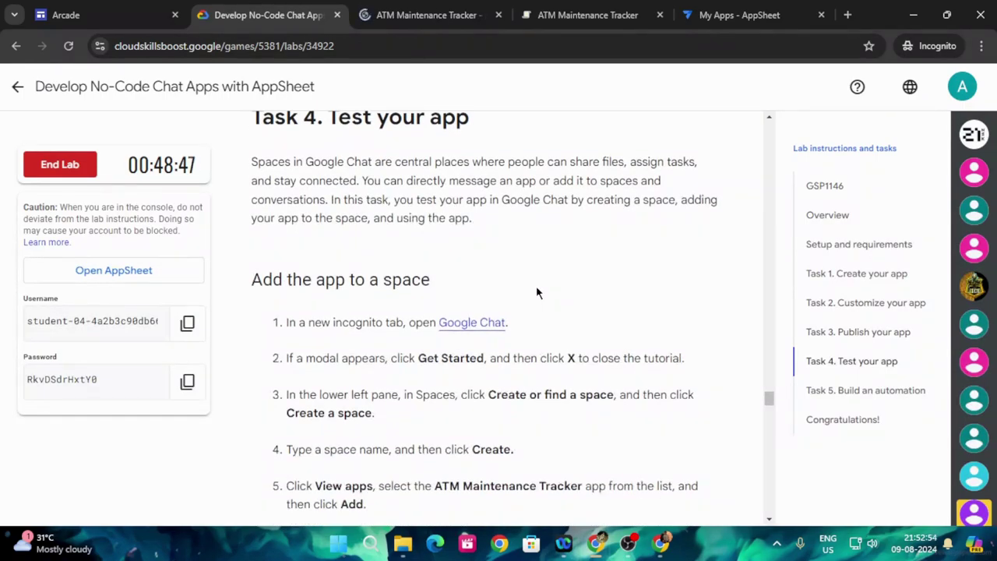
pyautogui.click(474, 323)
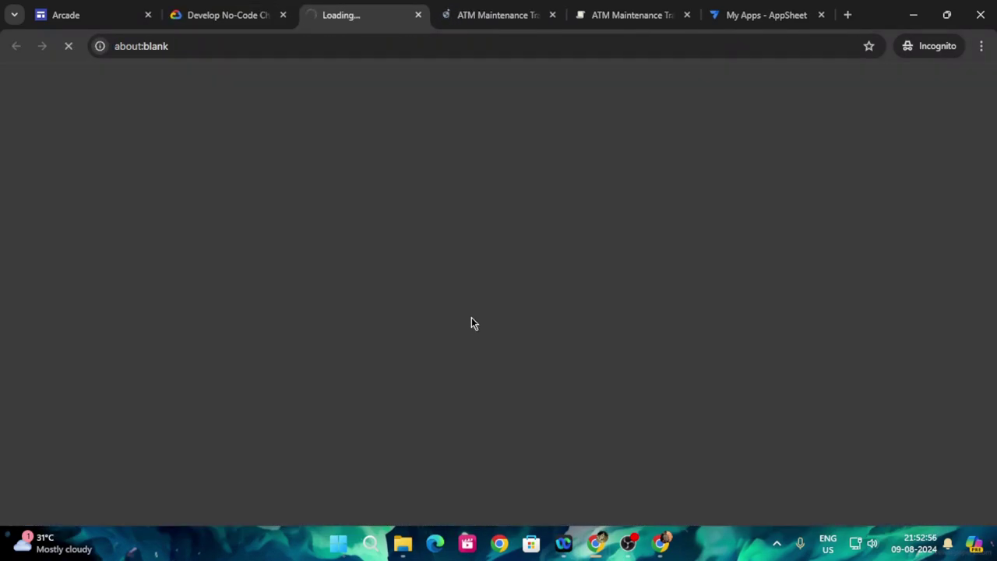
# - Dismiss the suggested spaces banner and reopen Chat under the lab student account
pyautogui.click(494, 12)
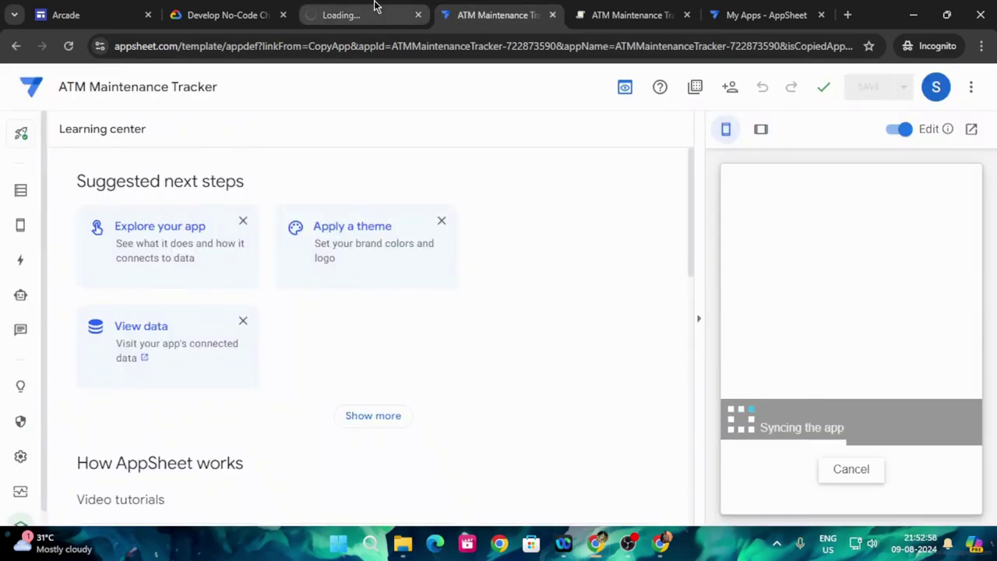
pyautogui.click(364, 11)
pyautogui.click(238, 13)
pyautogui.scroll(-2, 544, 315)
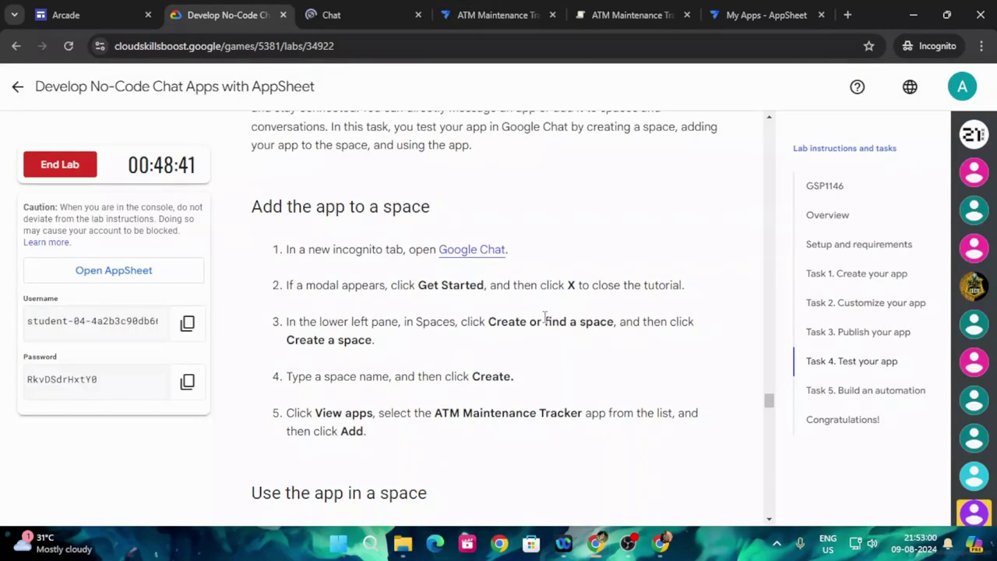
pyautogui.scroll(2, 393, 321)
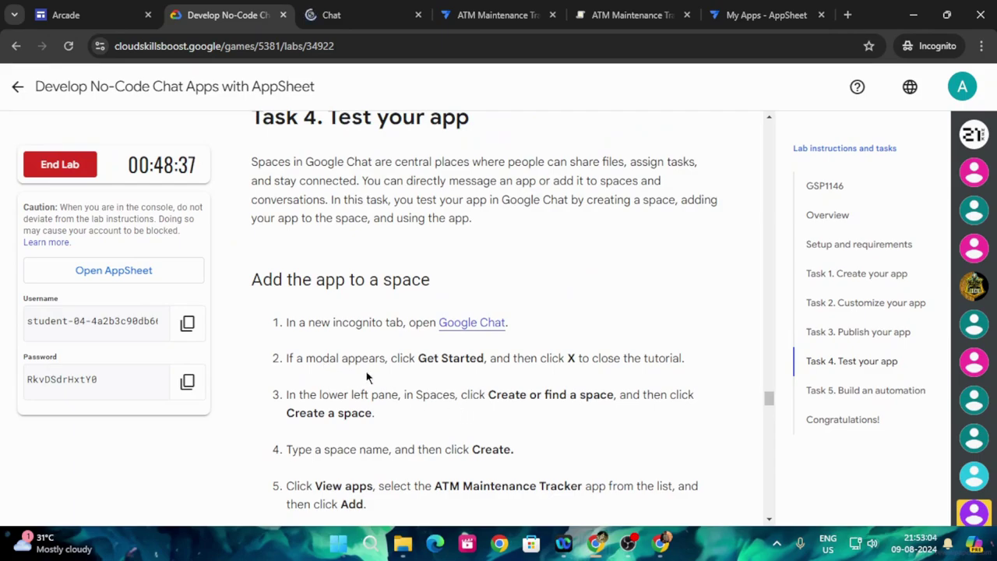
pyautogui.click(390, 7)
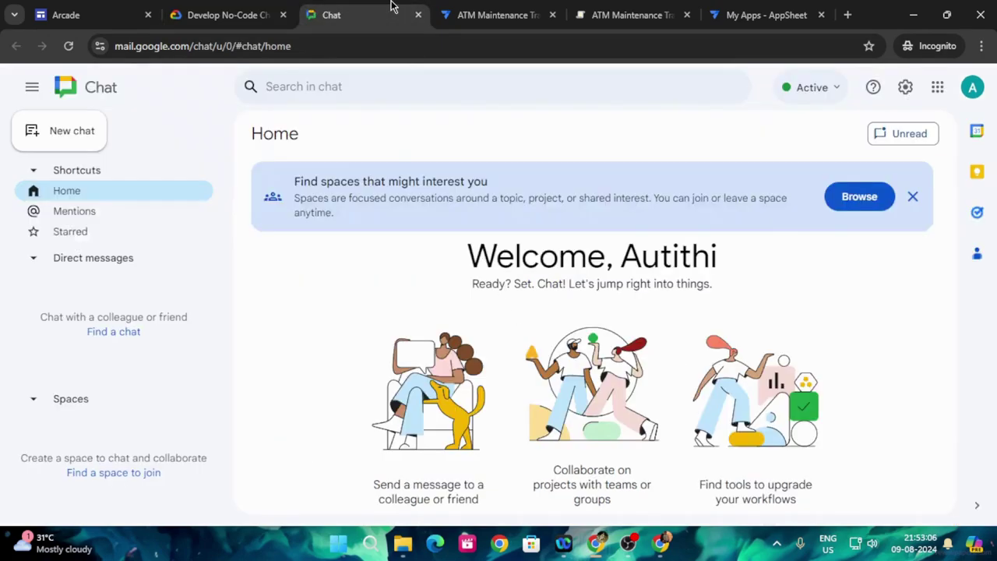
pyautogui.click(912, 197)
pyautogui.click(970, 88)
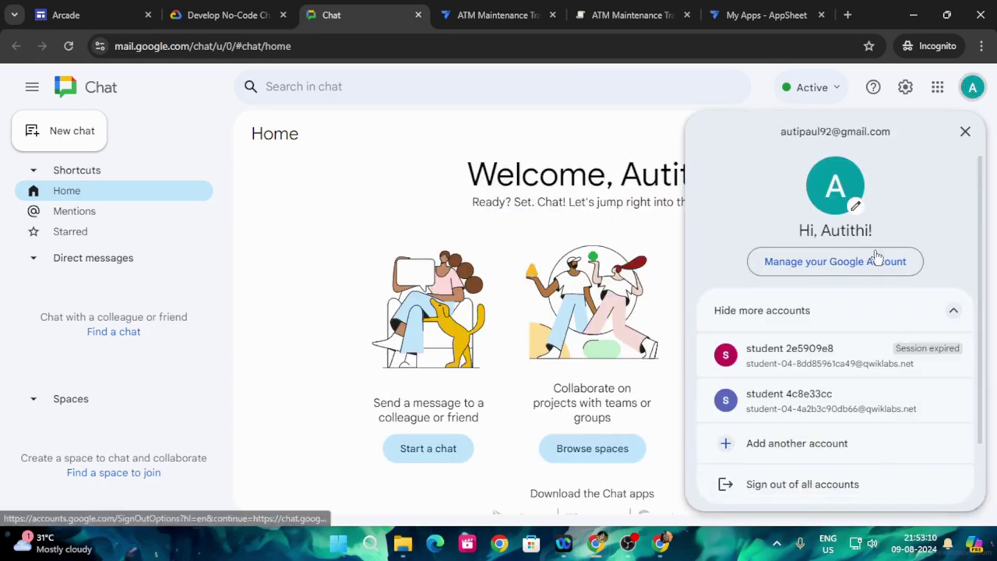
pyautogui.click(773, 421)
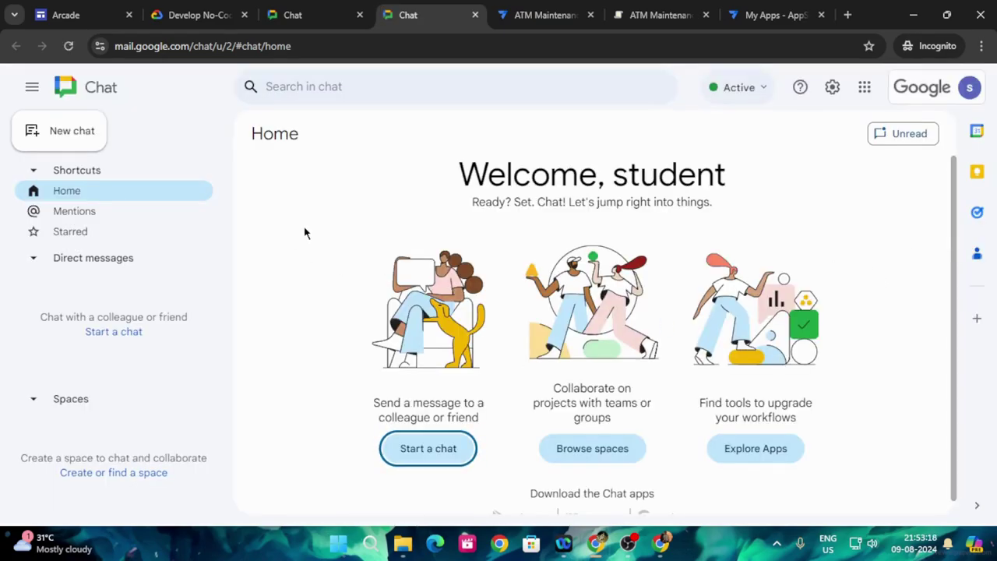
# - Start a new space via Create or find a space, and copy 'space' from lab step 4
pyautogui.click(222, 12)
pyautogui.scroll(-1, 516, 361)
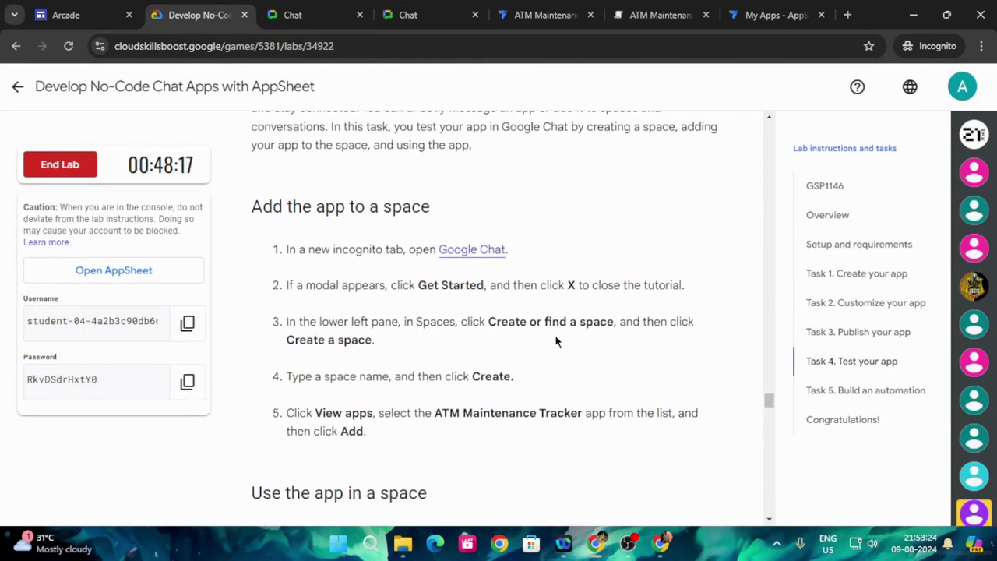
pyautogui.click(421, 6)
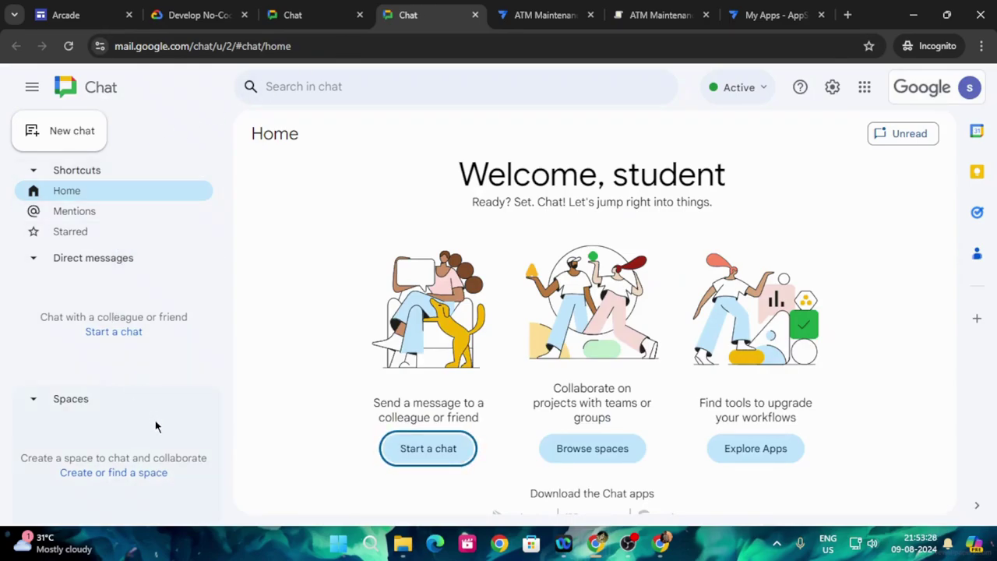
pyautogui.click(117, 473)
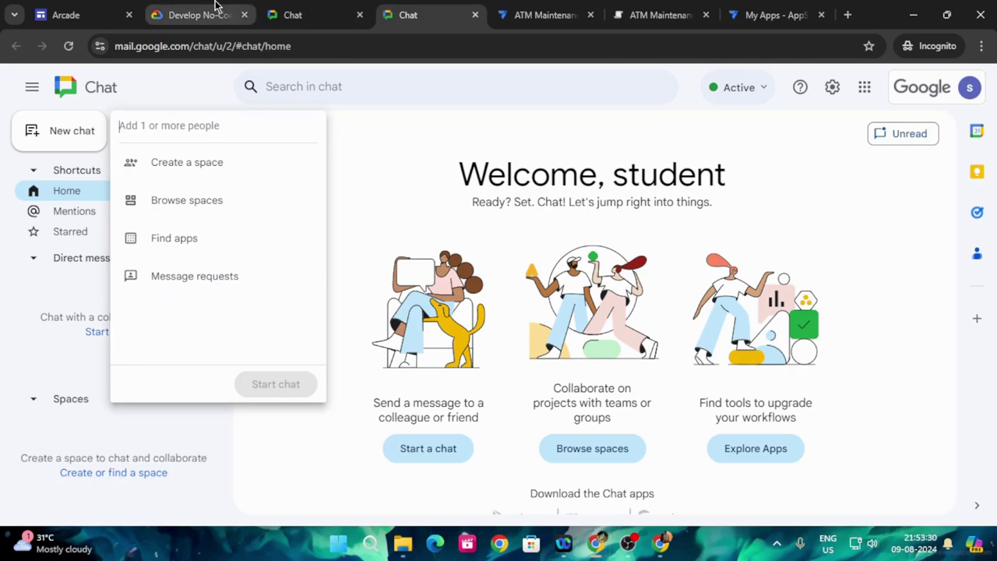
pyautogui.click(216, 8)
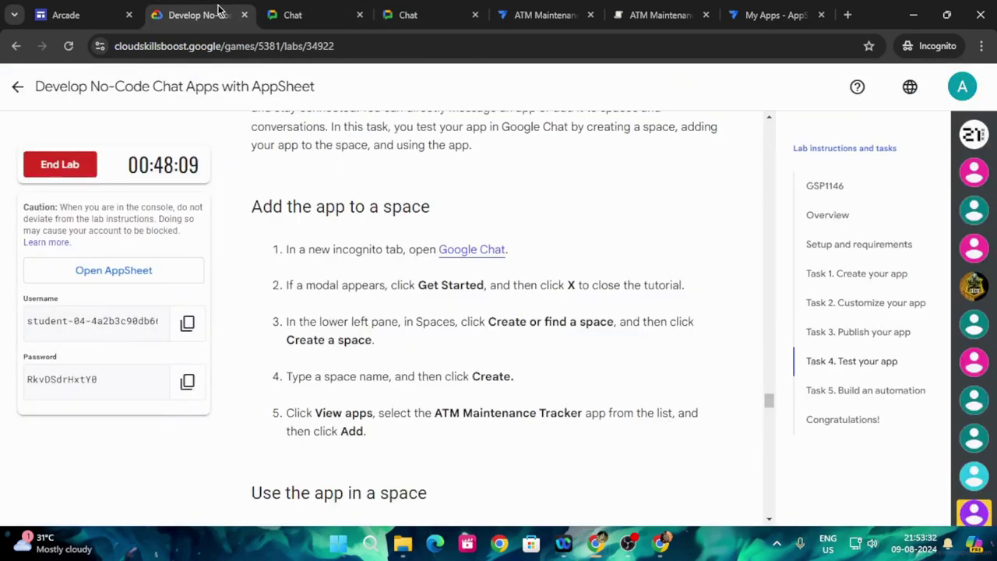
pyautogui.click(418, 12)
pyautogui.click(221, 163)
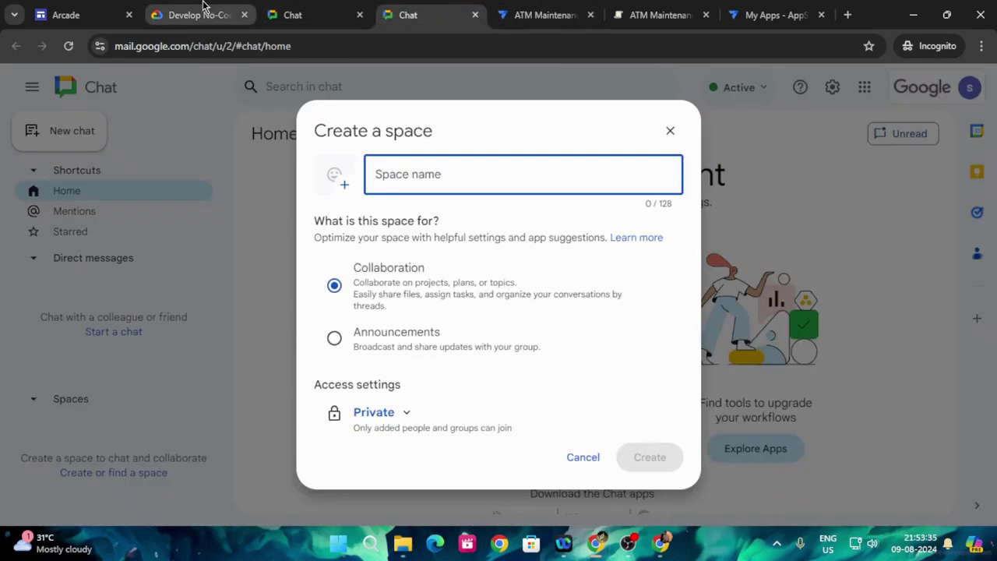
pyautogui.click(213, 16)
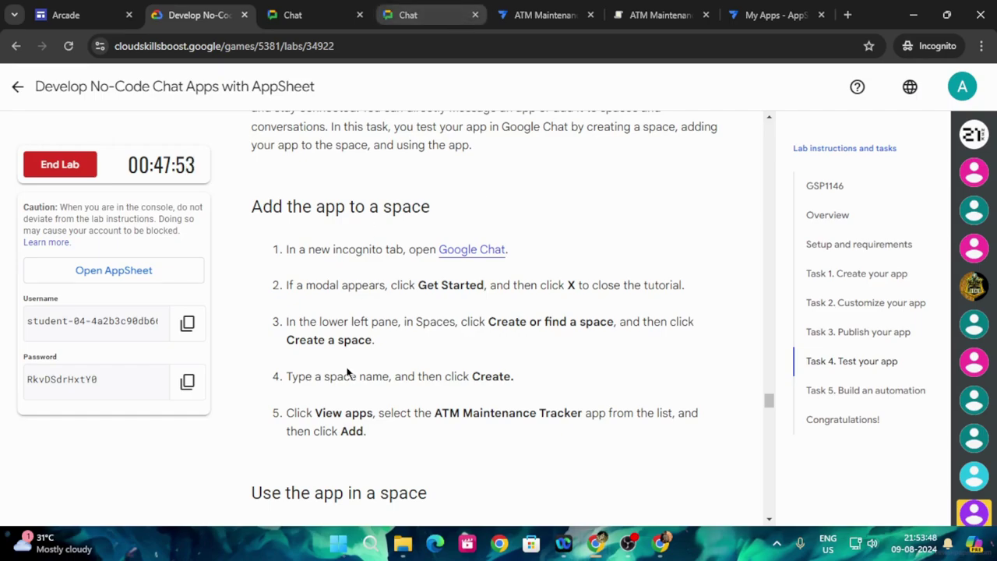
pyautogui.moveTo(324, 377); pyautogui.dragTo(356, 377)
pyautogui.hotkey('ctrl', 'c')
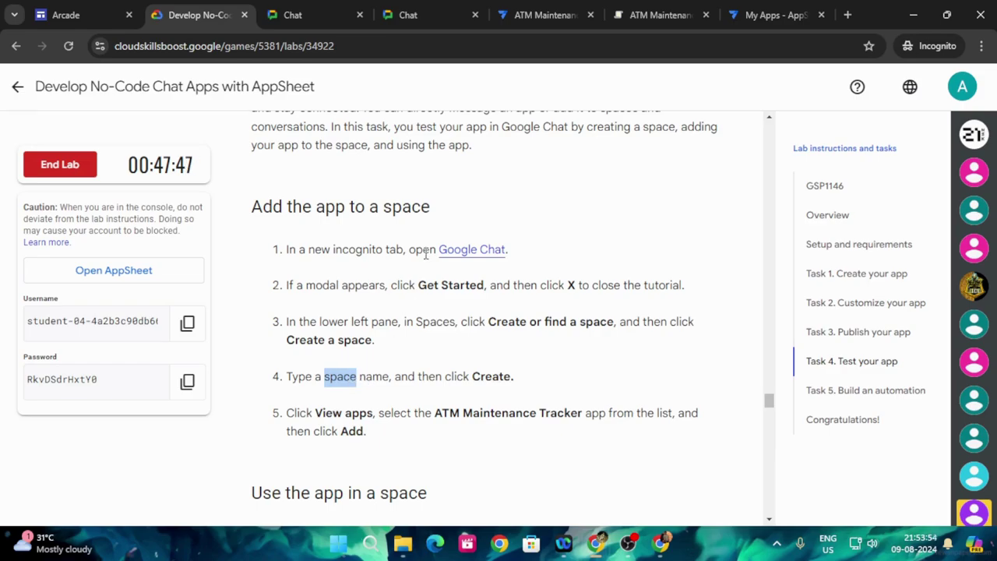
# - Try creating the space as 'space', then 'space1', both rejected as taken
pyautogui.click(436, 11)
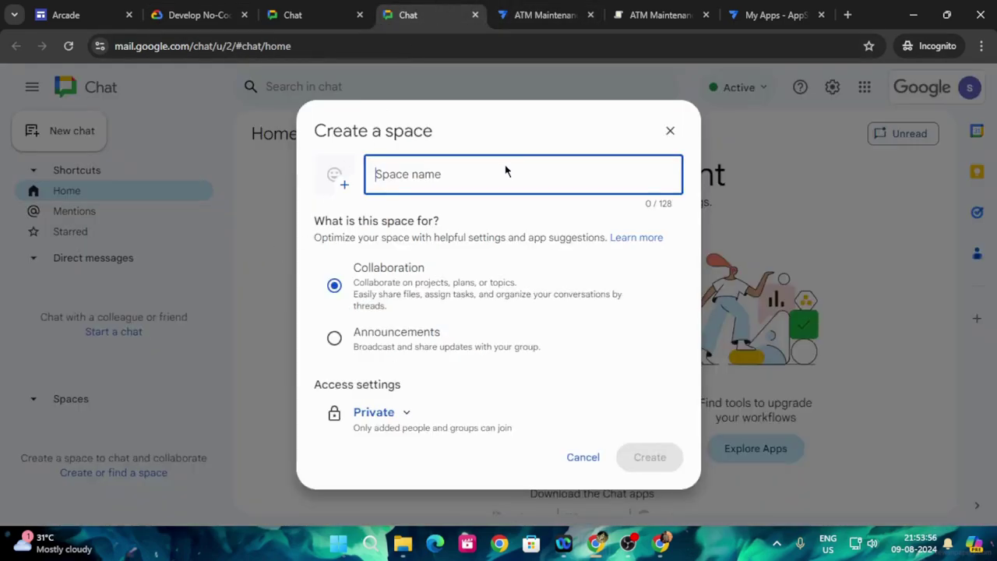
pyautogui.hotkey('ctrl', 'v')
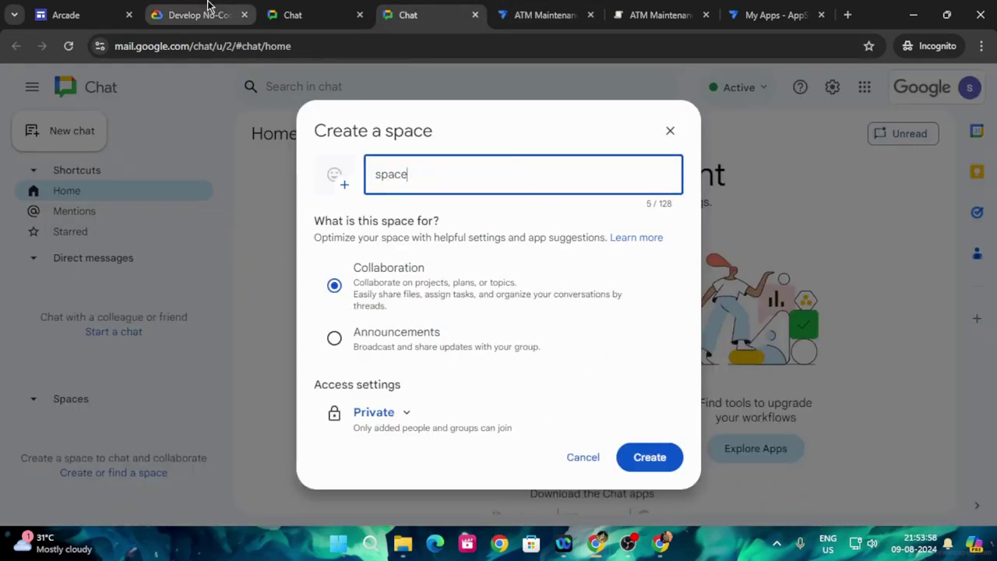
pyautogui.click(209, 6)
pyautogui.click(462, 9)
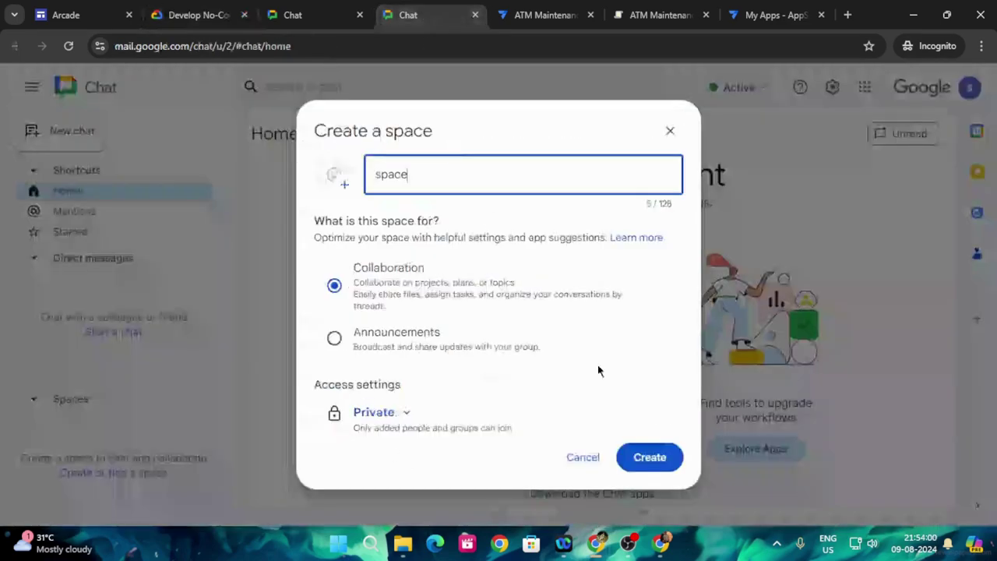
pyautogui.click(656, 461)
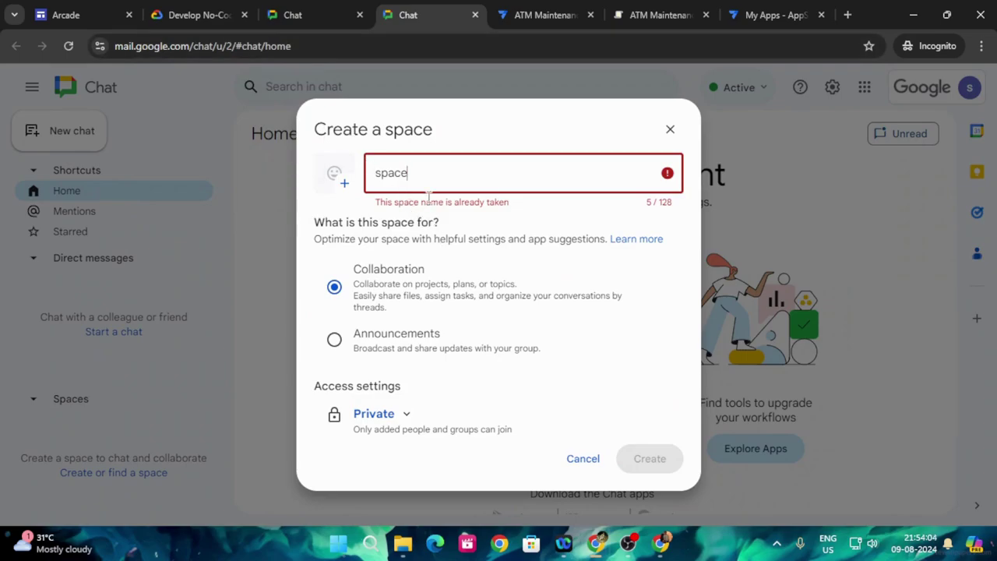
pyautogui.click(430, 170)
pyautogui.write('1')
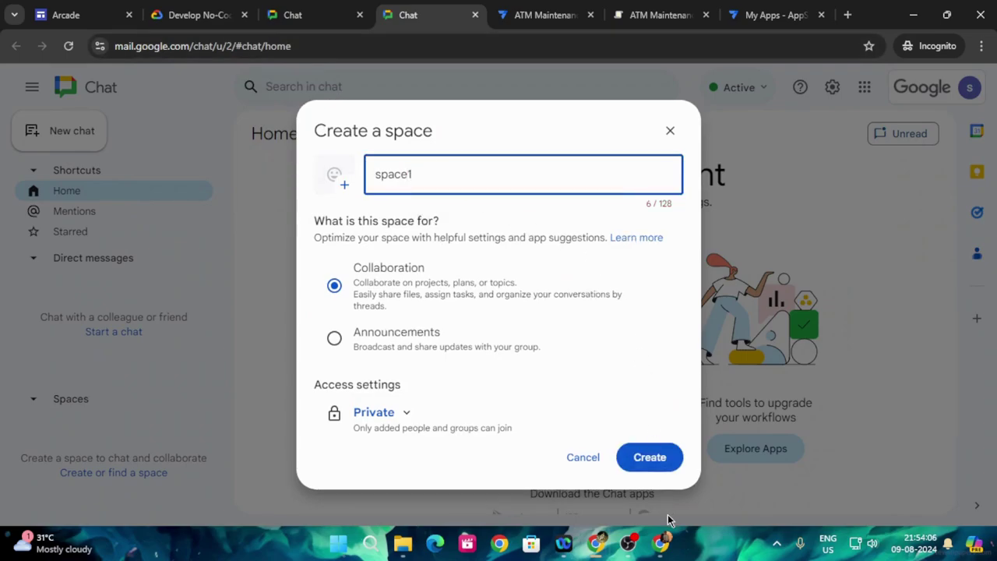
pyautogui.click(647, 461)
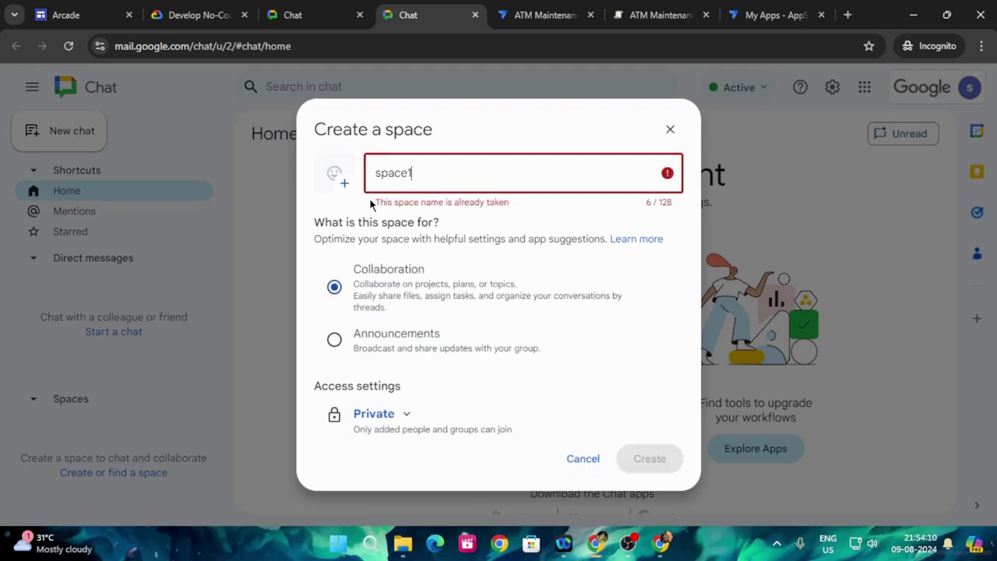
# - Rename the space to ByteBlossom and create it
pyautogui.press('BackSpace')
pyautogui.press('BackSpace')
pyautogui.press('BackSpace')
pyautogui.press('BackSpace')
pyautogui.press('BackSpace')
pyautogui.press('BackSpace')
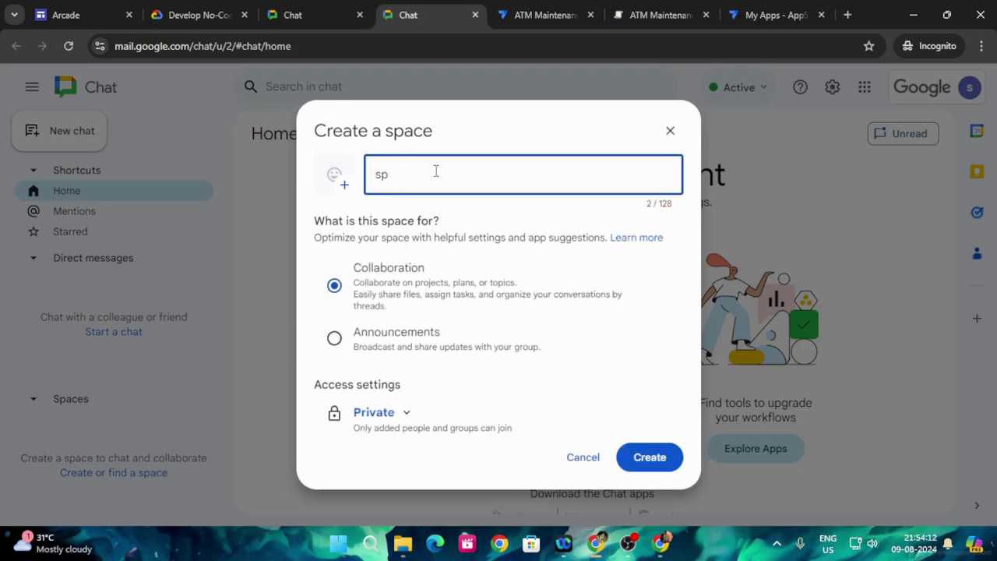
pyautogui.write('By')
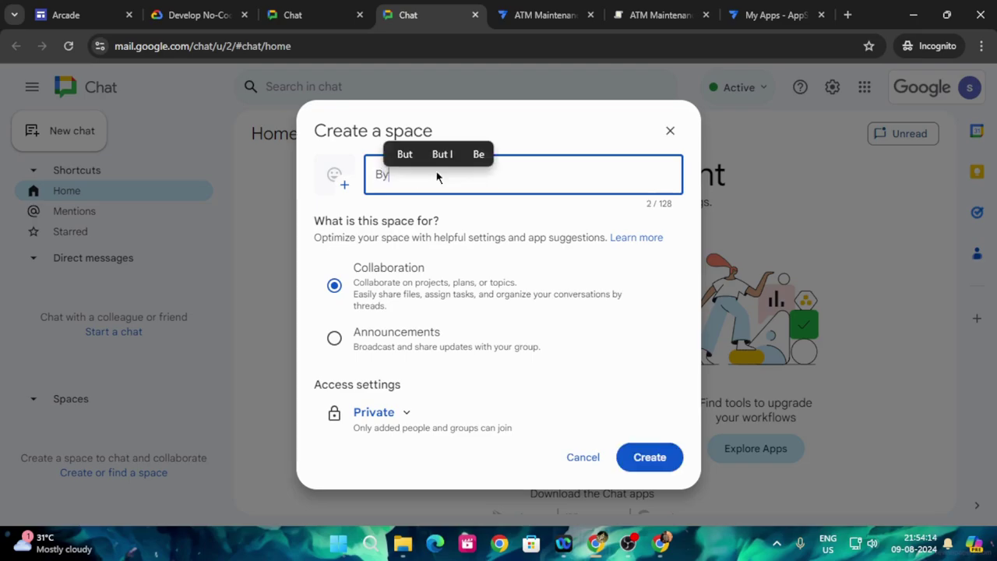
pyautogui.write('teBloss')
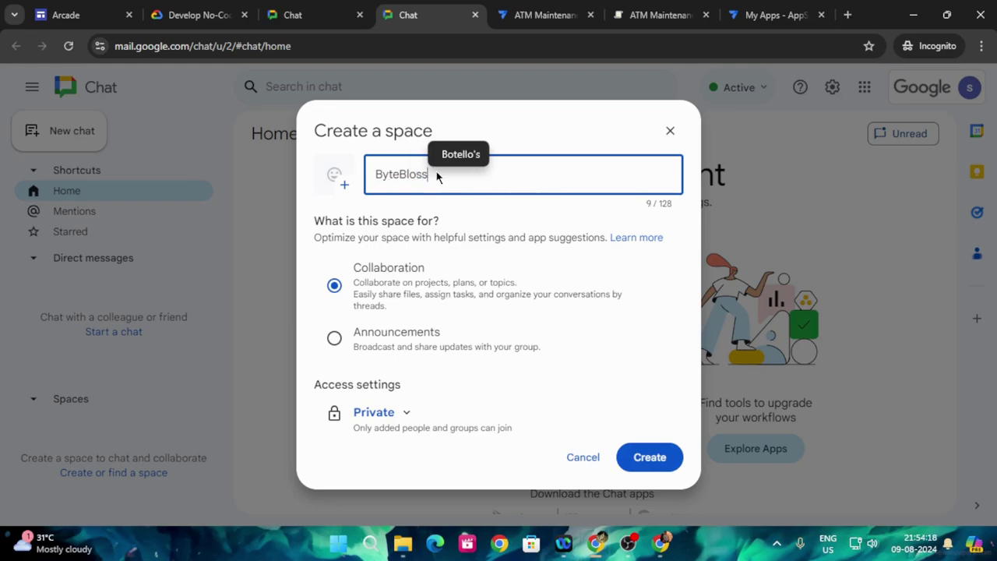
pyautogui.write('om')
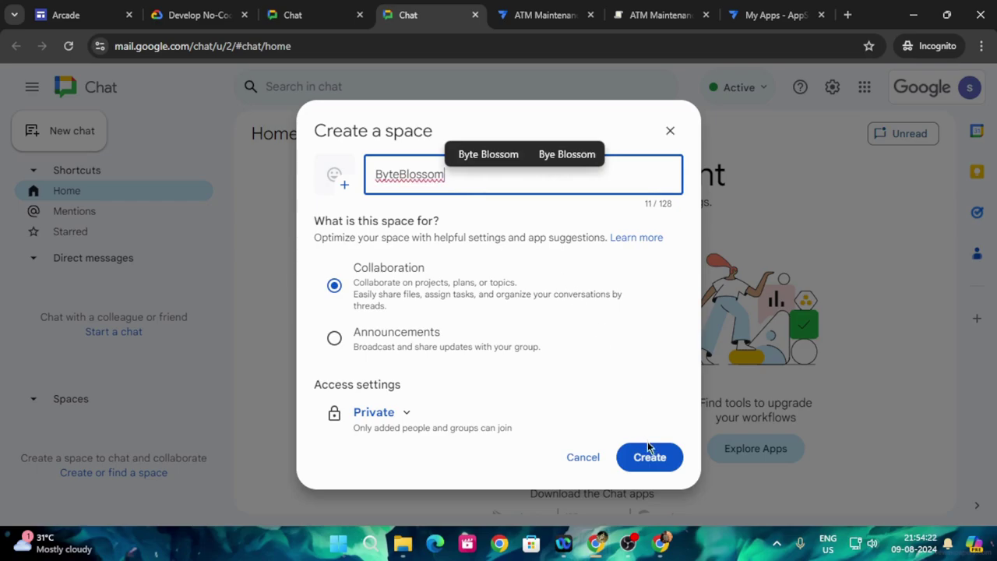
pyautogui.click(660, 465)
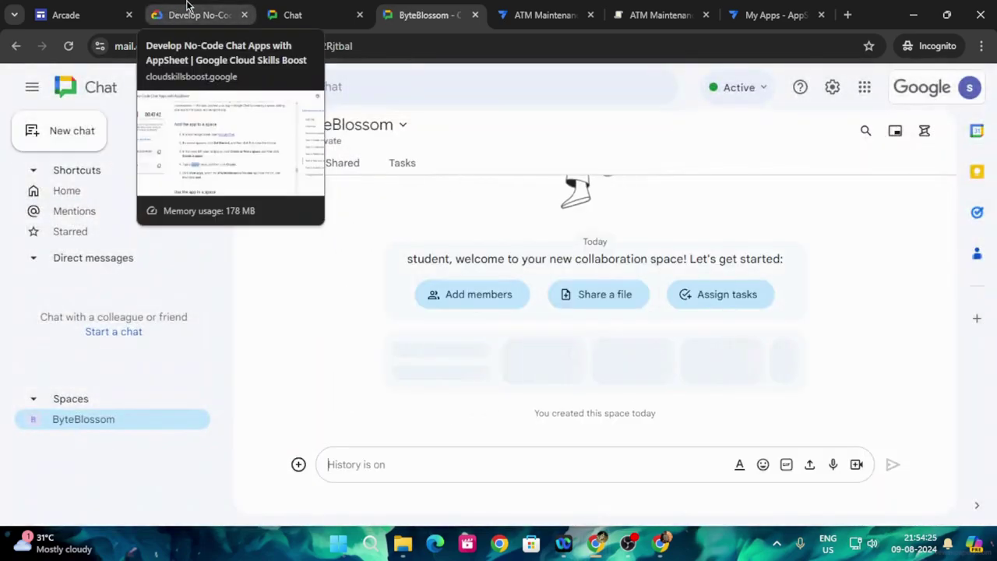
pyautogui.click(187, 7)
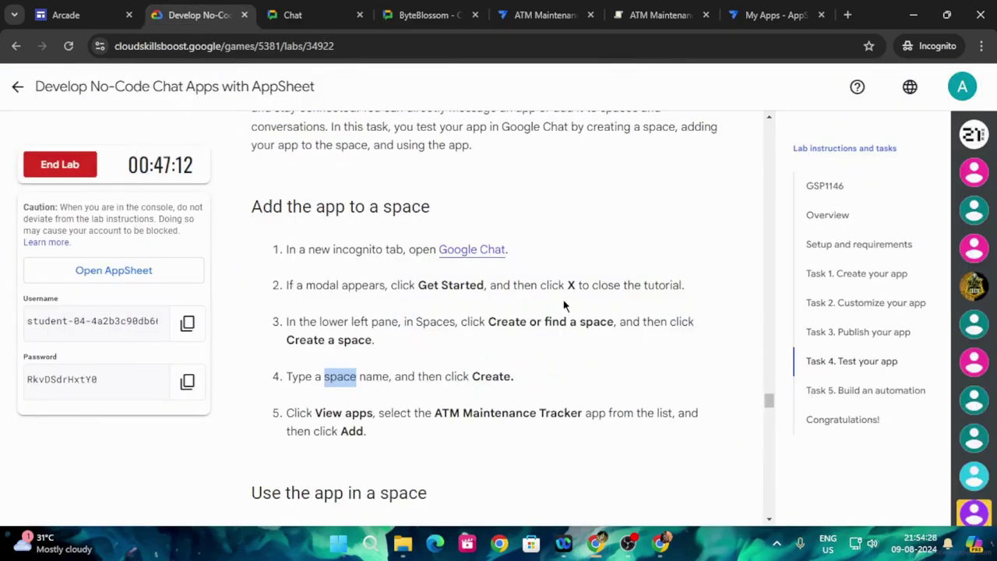
# - Add ATM Maintenance Tracker to the ByteBlossom space from the View apps list
pyautogui.scroll(-2, 565, 305)
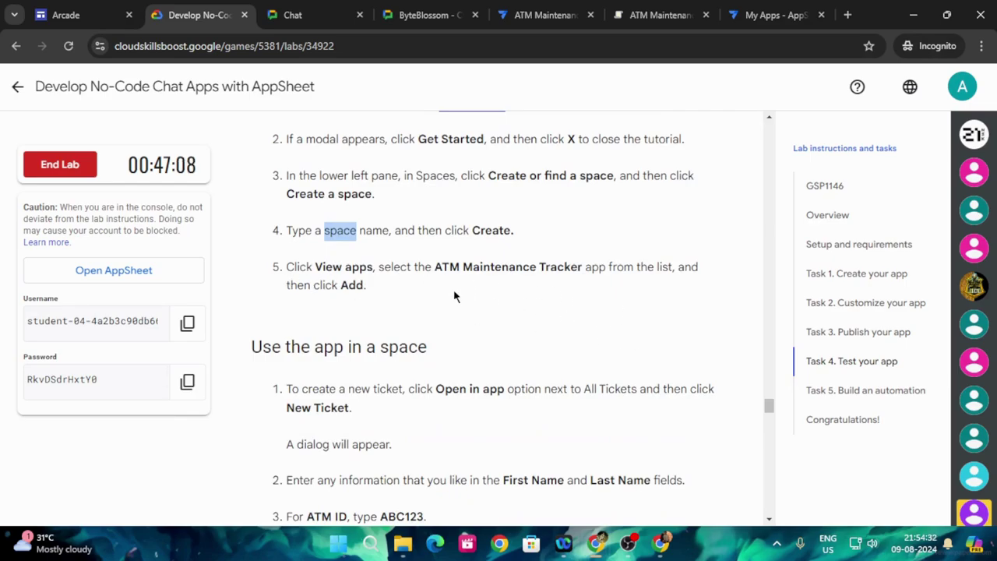
pyautogui.click(413, 9)
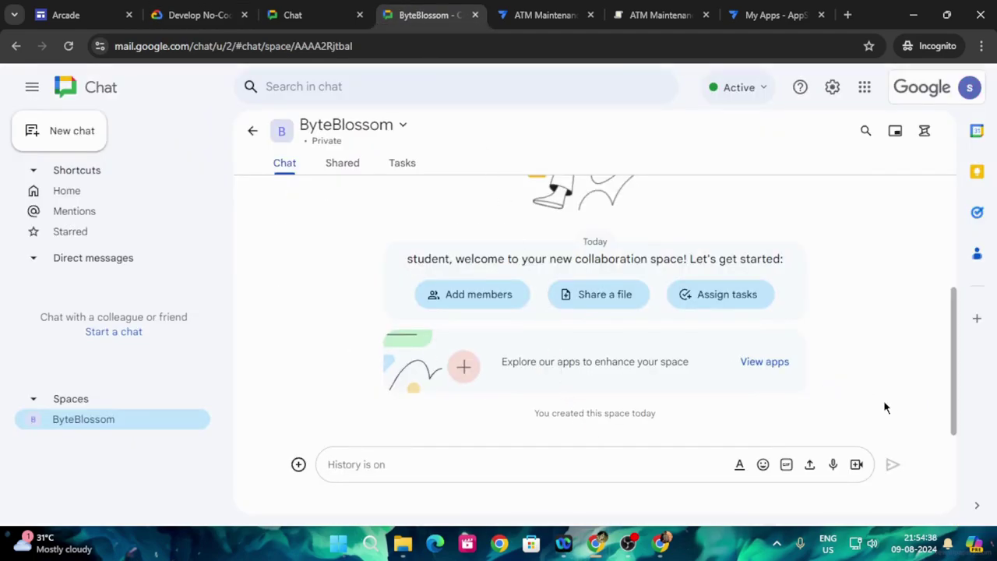
pyautogui.click(779, 361)
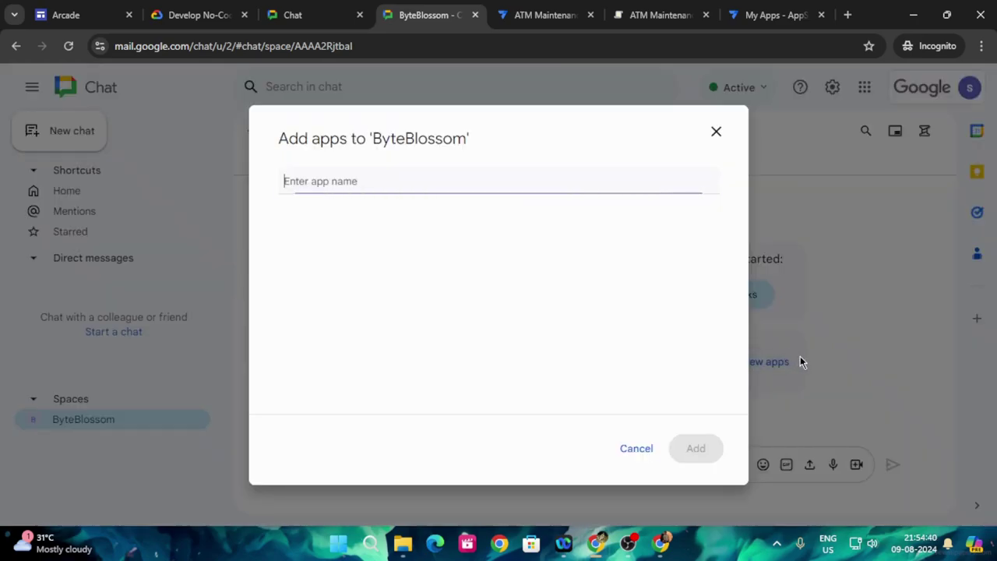
pyautogui.click(396, 231)
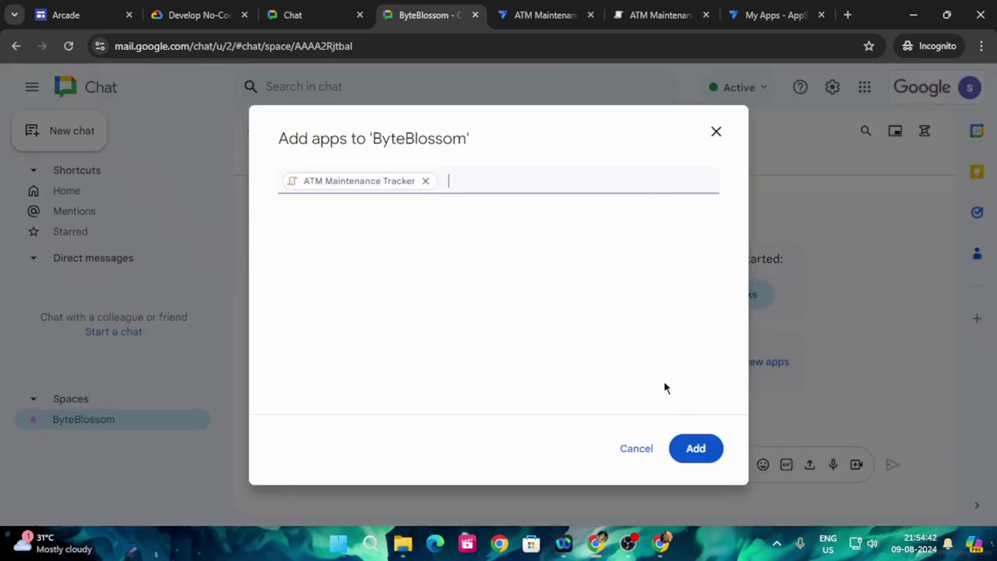
pyautogui.click(698, 448)
pyautogui.click(209, 15)
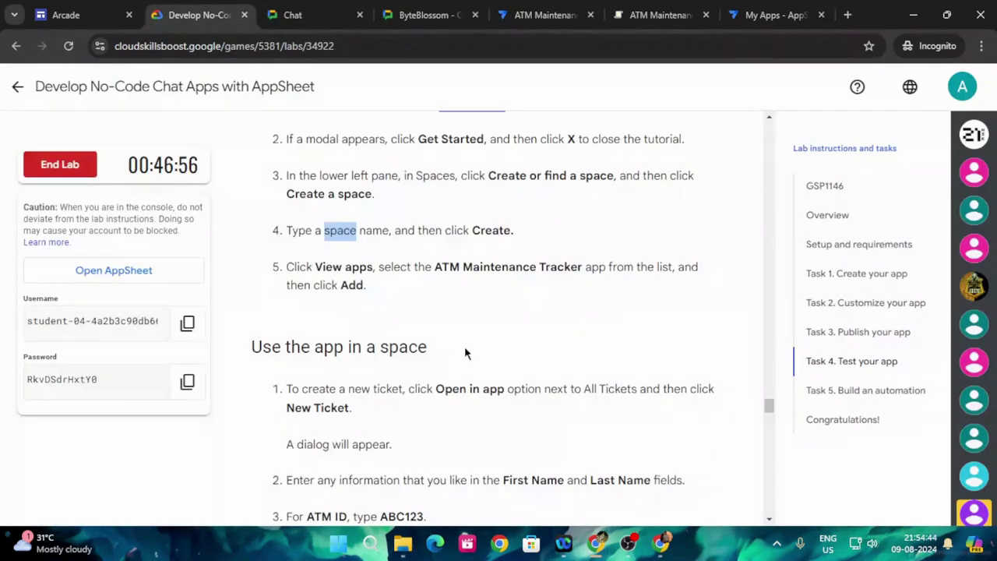
pyautogui.scroll(-1, 538, 354)
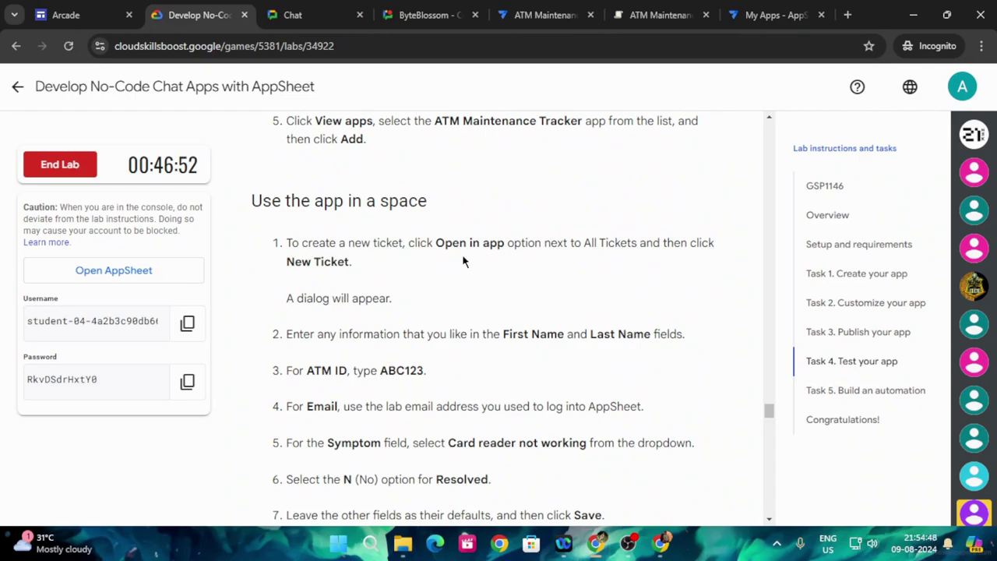
pyautogui.click(425, 9)
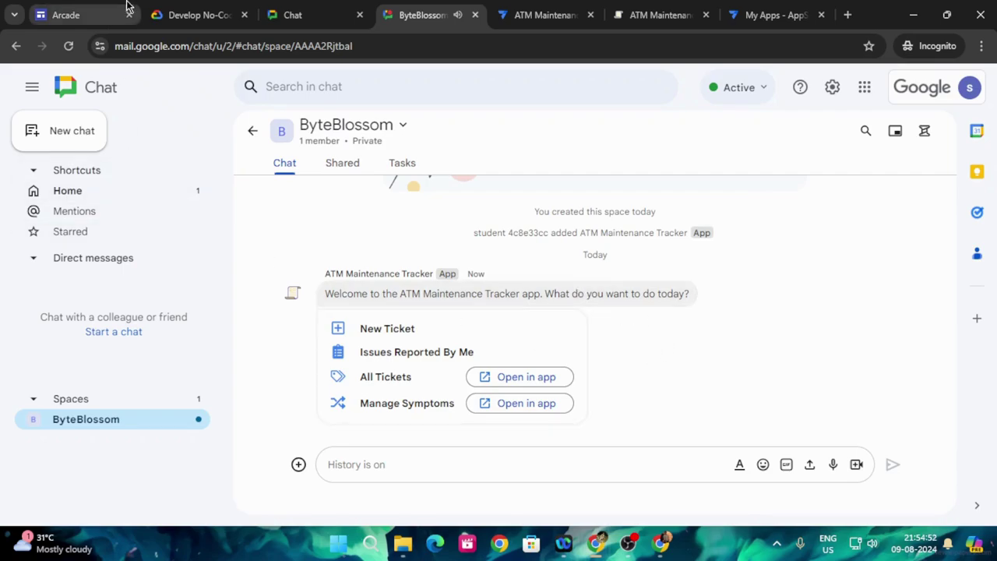
pyautogui.click(205, 6)
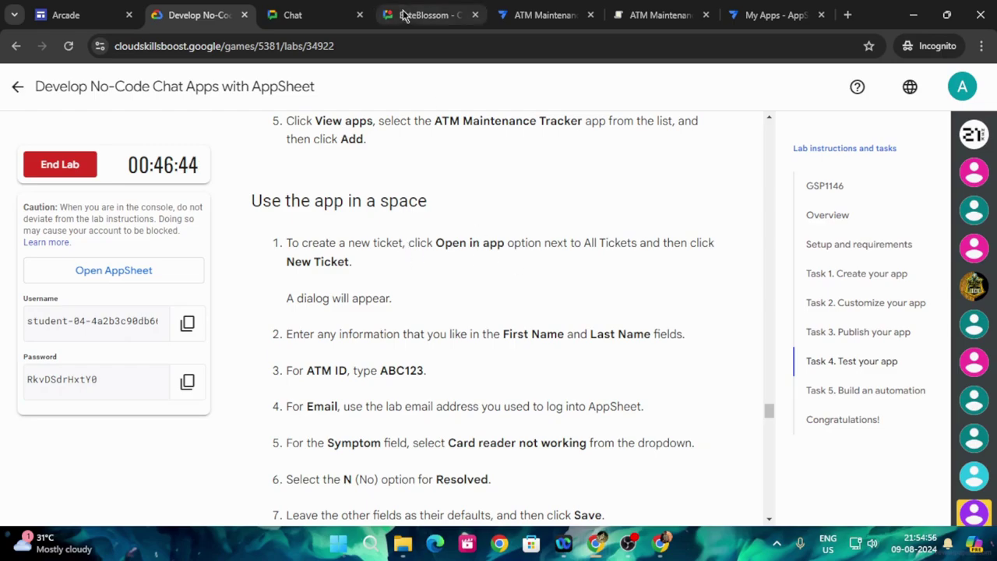
# - Start a new ticket from the app's welcome menu, after glancing at All Tickets
pyautogui.click(427, 14)
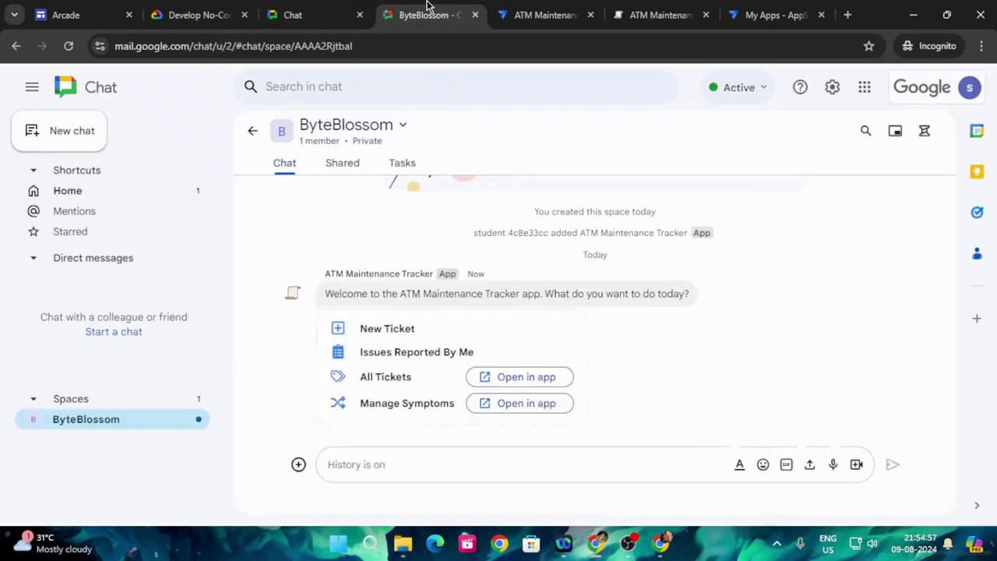
pyautogui.click(569, 380)
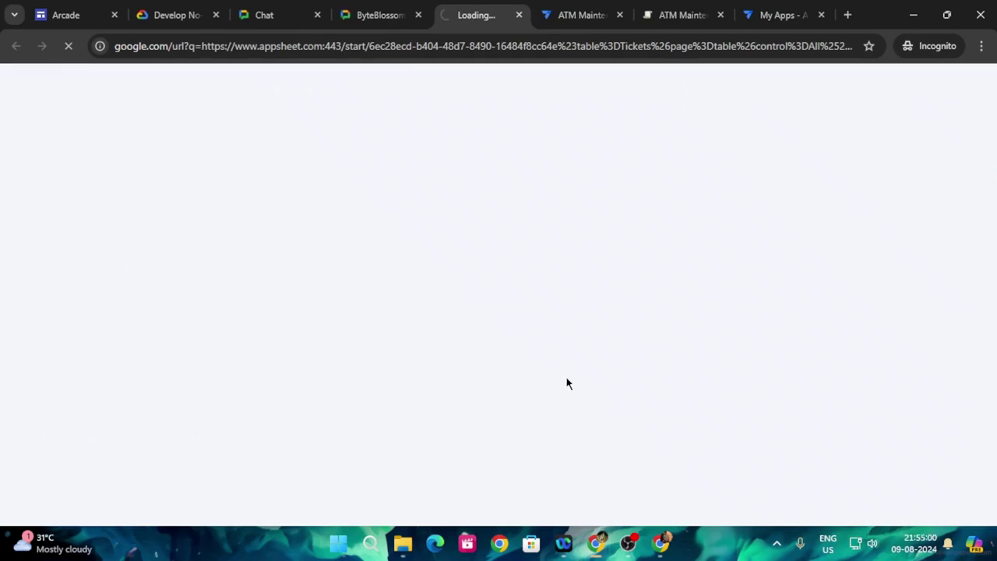
pyautogui.click(382, 11)
pyautogui.click(390, 328)
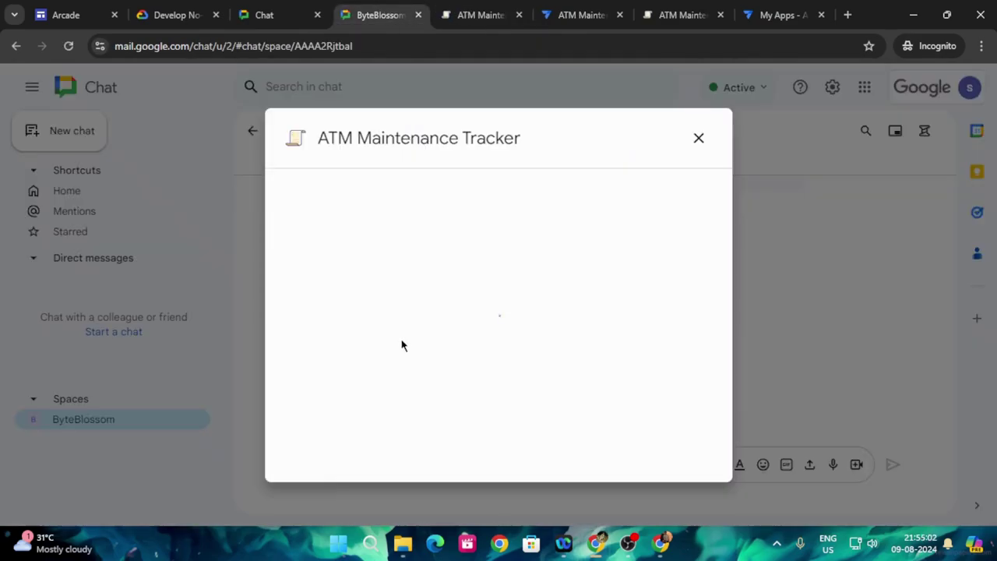
pyautogui.click(189, 13)
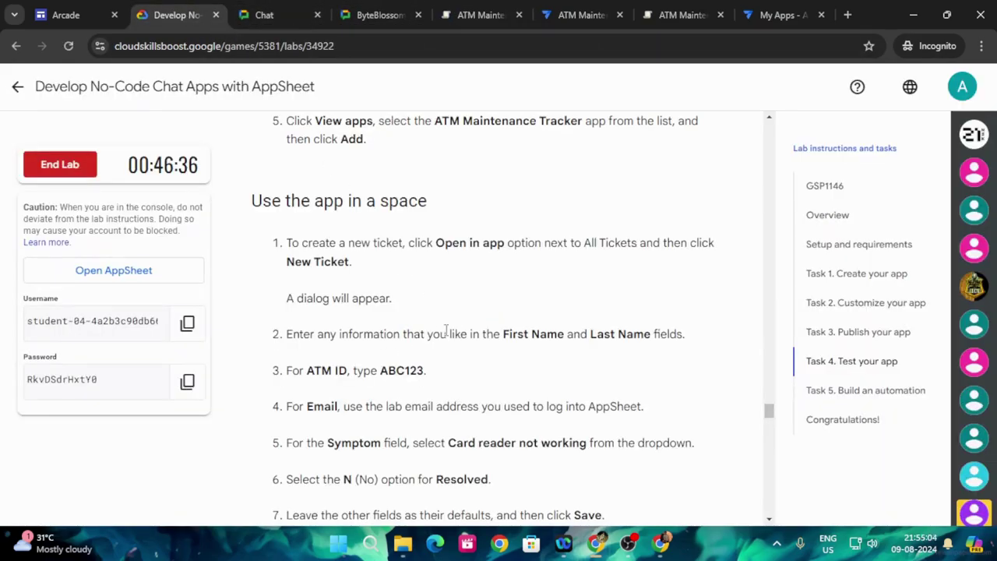
pyautogui.click(386, 12)
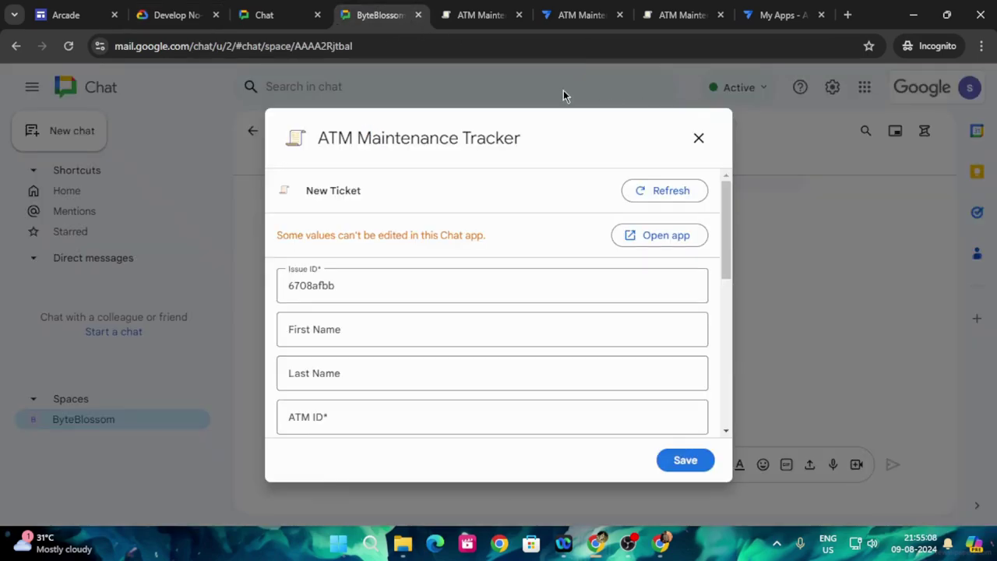
pyautogui.click(175, 14)
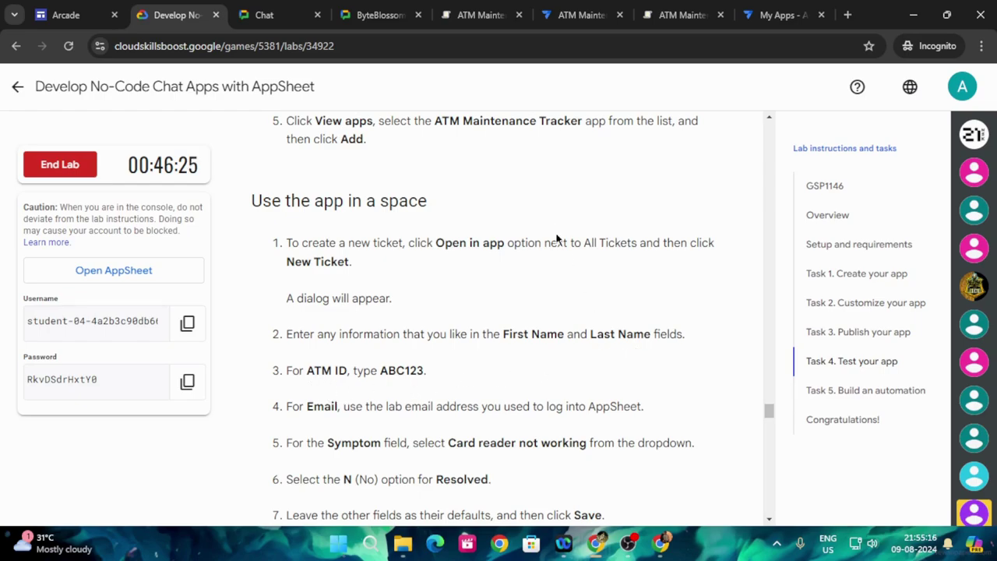
pyautogui.click(454, 7)
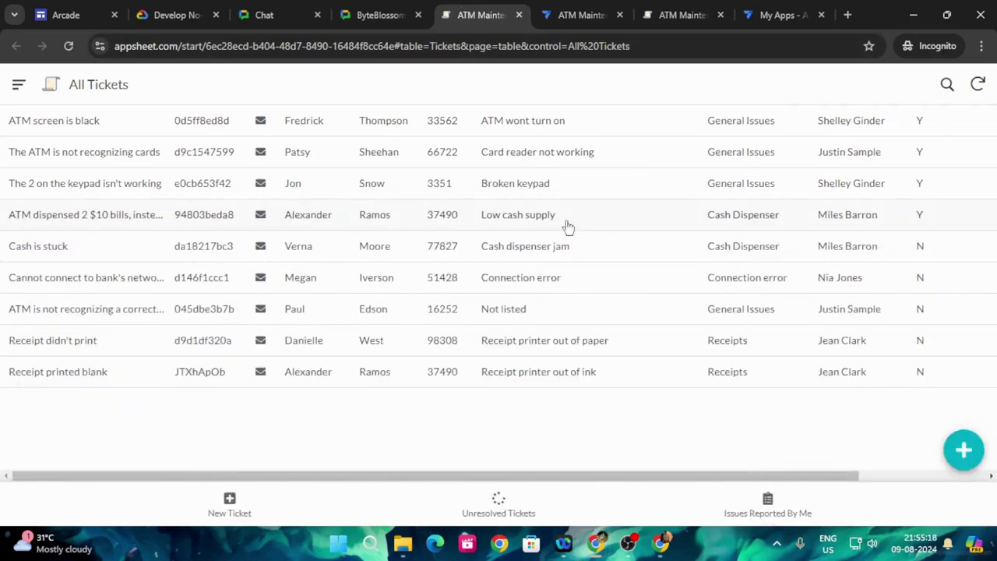
pyautogui.click(385, 10)
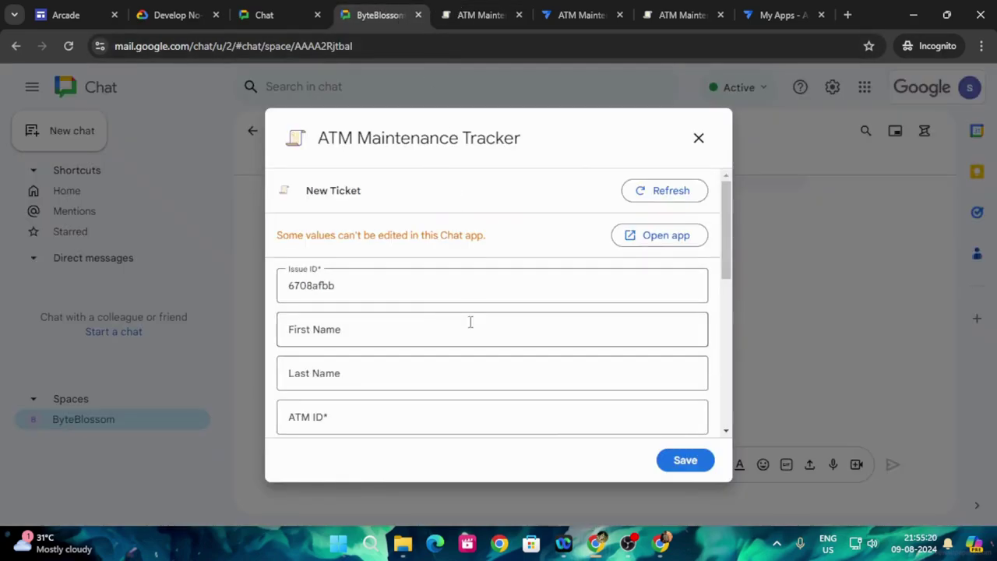
# - Enter the reporter's first and last name in the ticket form
pyautogui.scroll(-1, 363, 300)
pyautogui.click(351, 254)
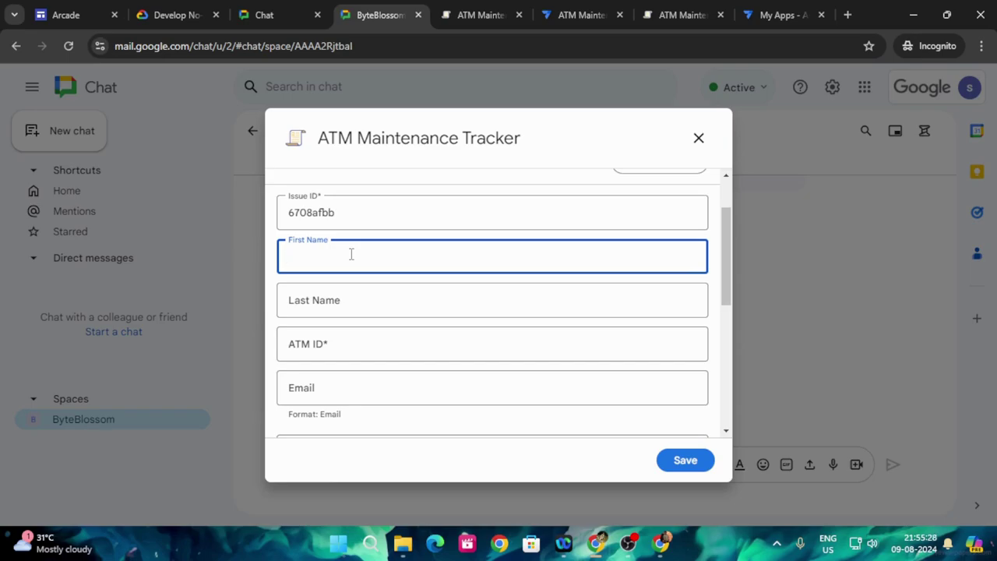
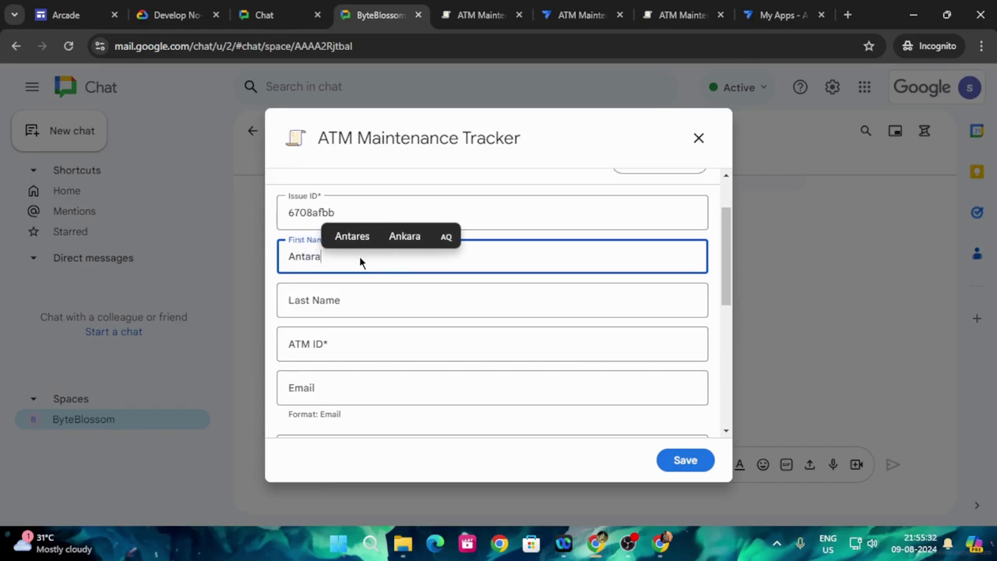
pyautogui.click(382, 301)
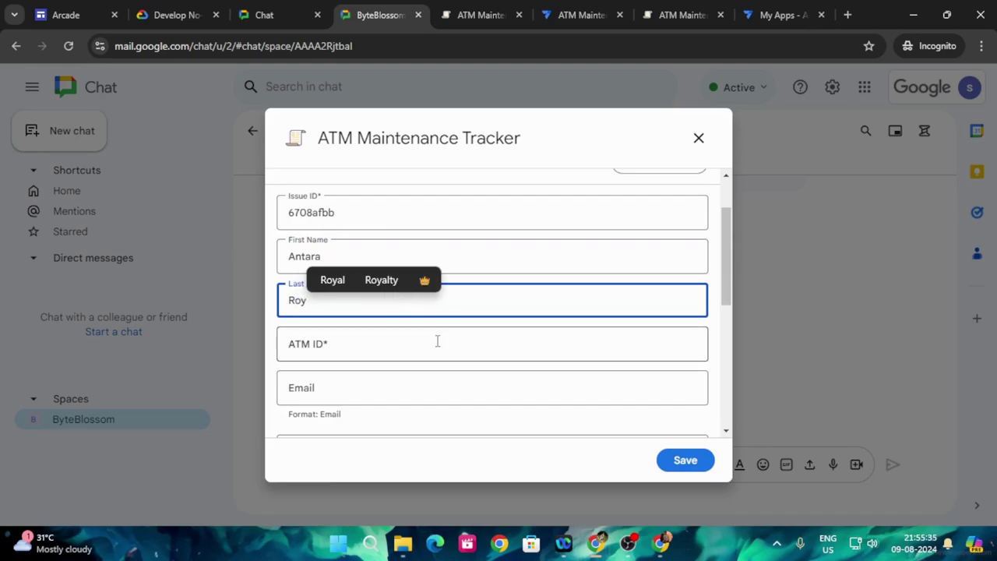
# - Copy ATM ID ABC123 from the lab guide into the ATM ID field
pyautogui.scroll(-2, 437, 340)
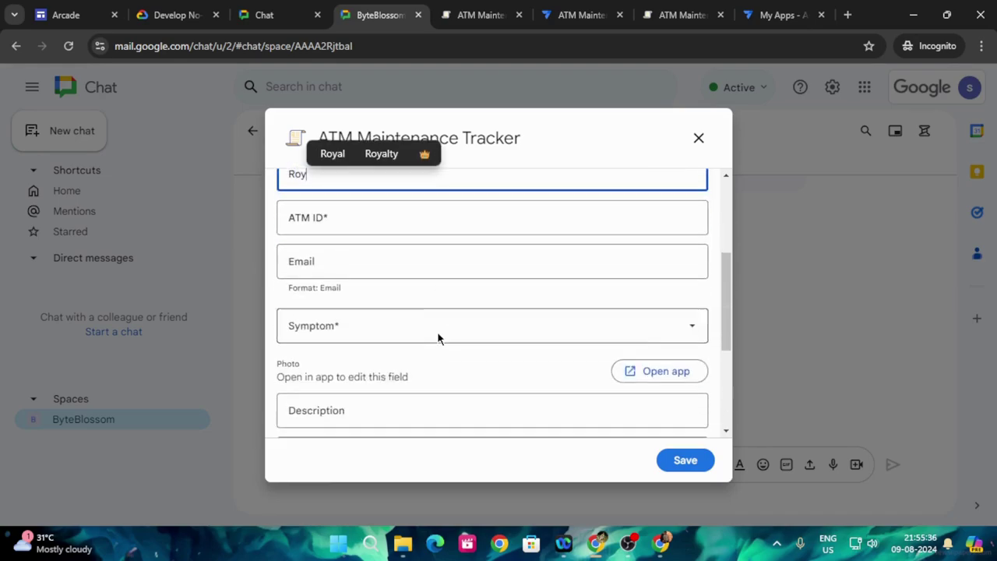
pyautogui.click(178, 11)
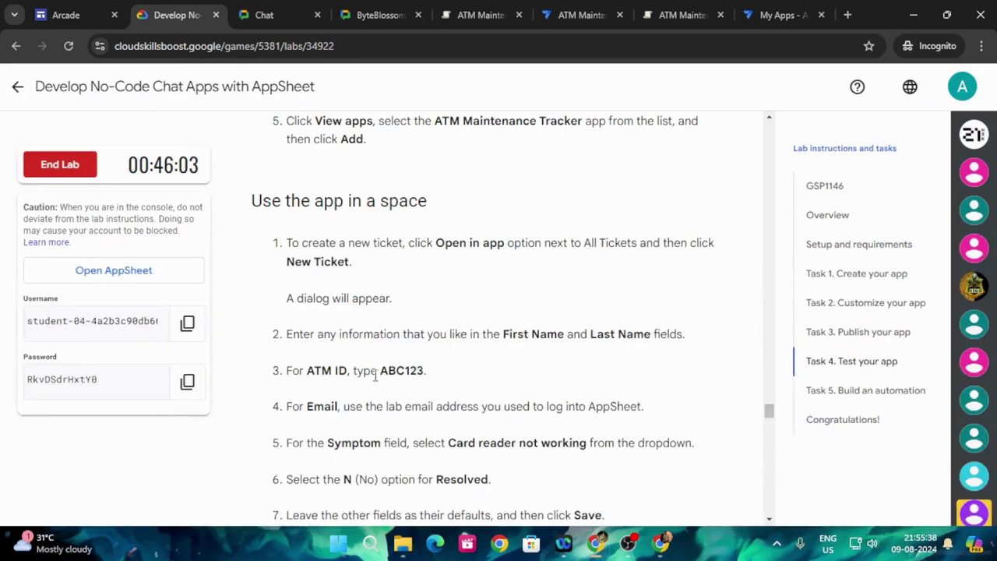
pyautogui.moveTo(379, 372); pyautogui.dragTo(422, 371)
pyautogui.hotkey('ctrl', 'c')
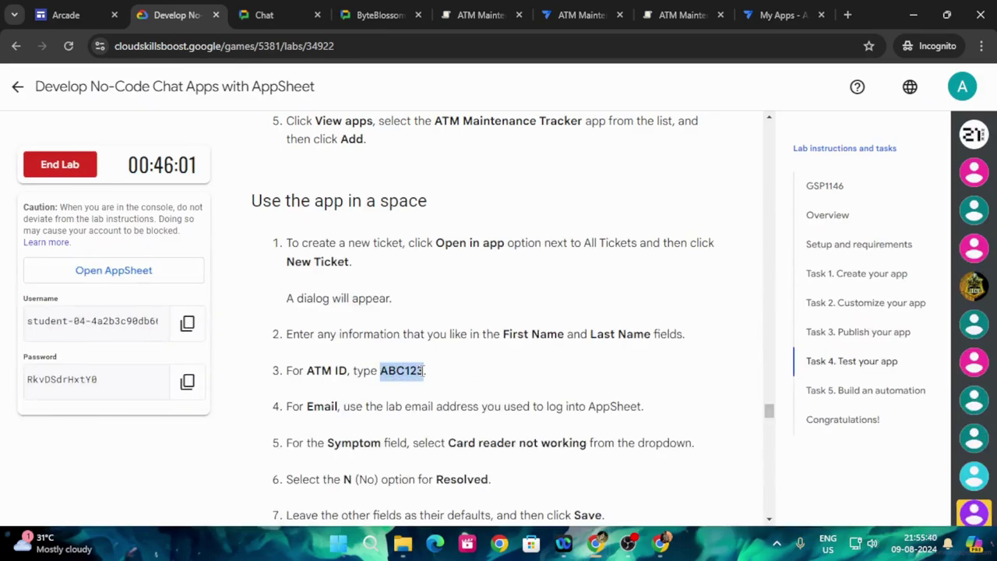
pyautogui.click(380, 15)
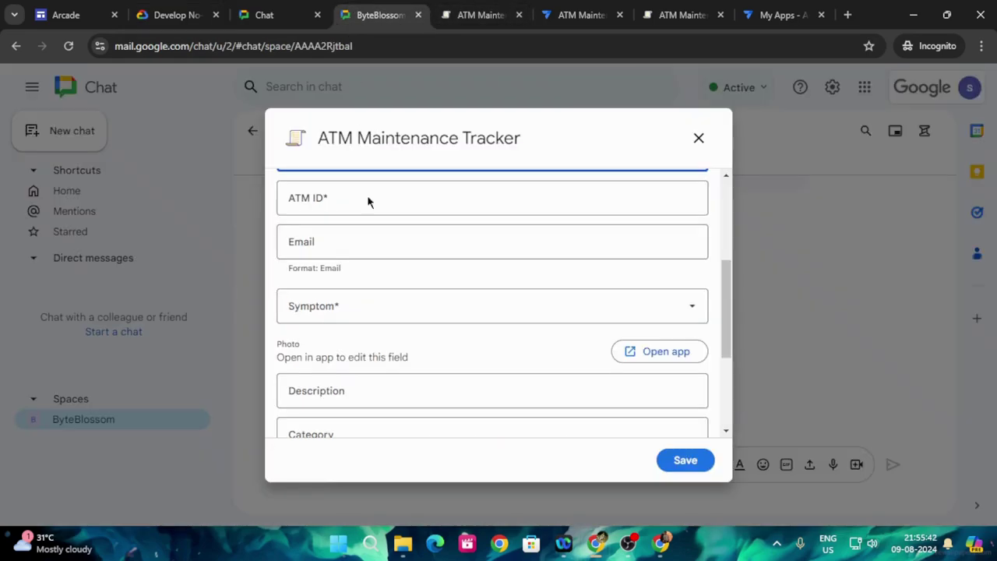
pyautogui.click(341, 198)
pyautogui.hotkey('ctrl', 'v')
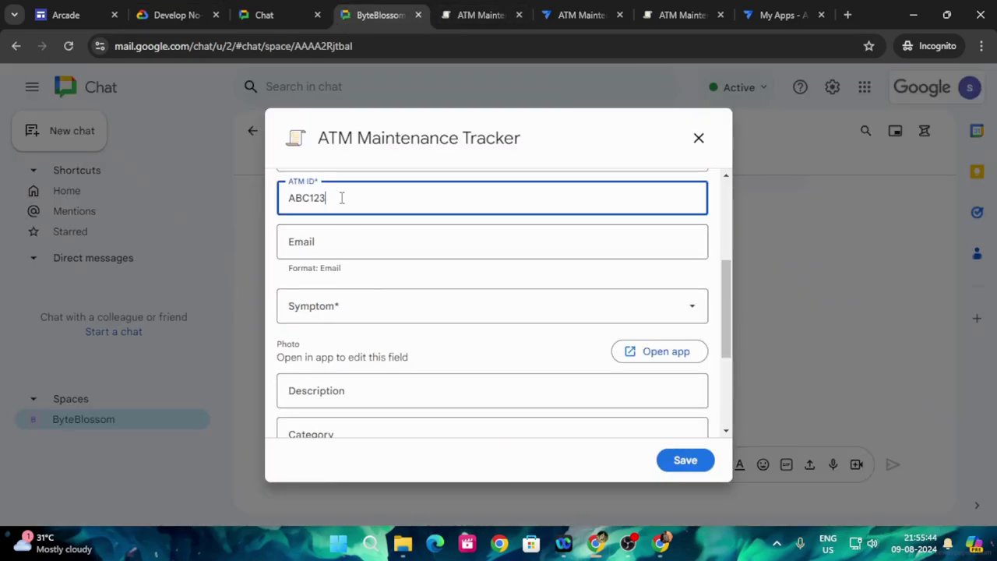
# - Paste the lab account's username into the Email field
pyautogui.click(177, 15)
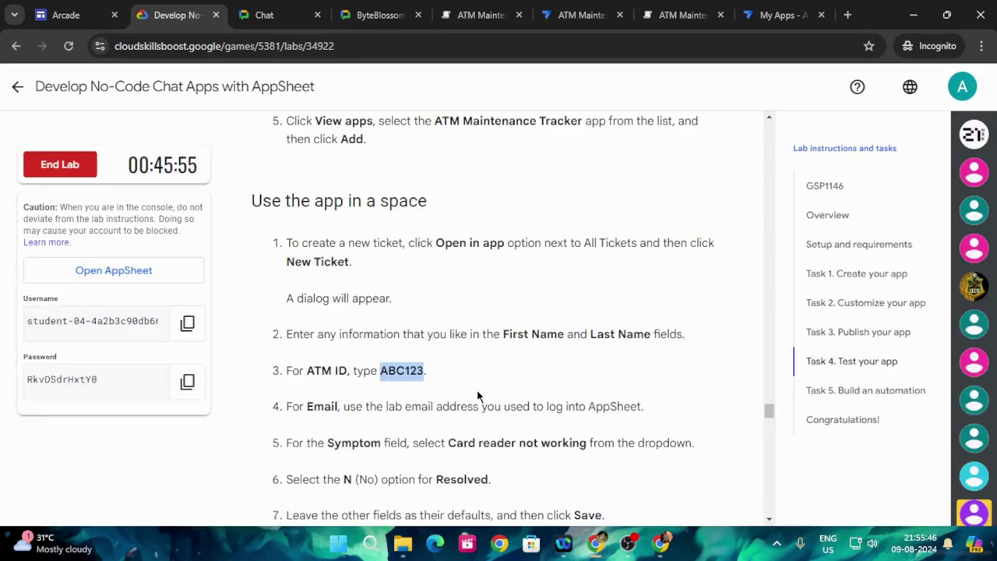
pyautogui.scroll(-1, 478, 396)
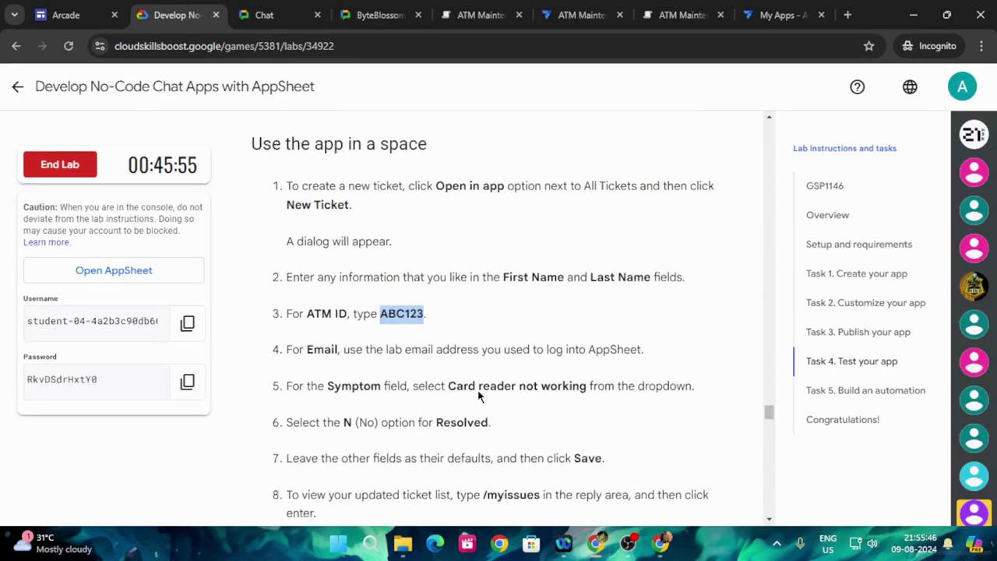
pyautogui.click(187, 323)
pyautogui.click(371, 7)
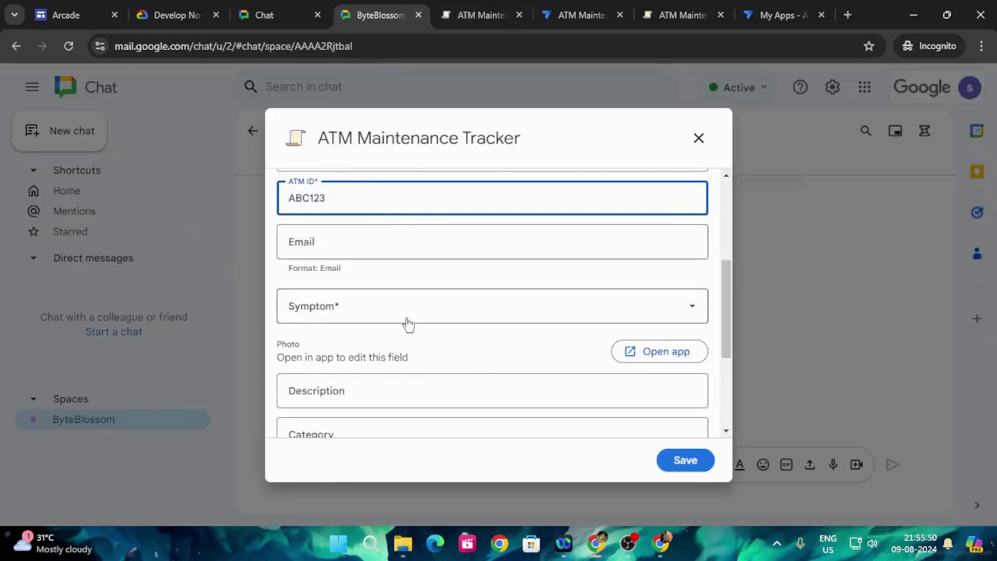
pyautogui.click(368, 250)
pyautogui.hotkey('ctrl', 'v')
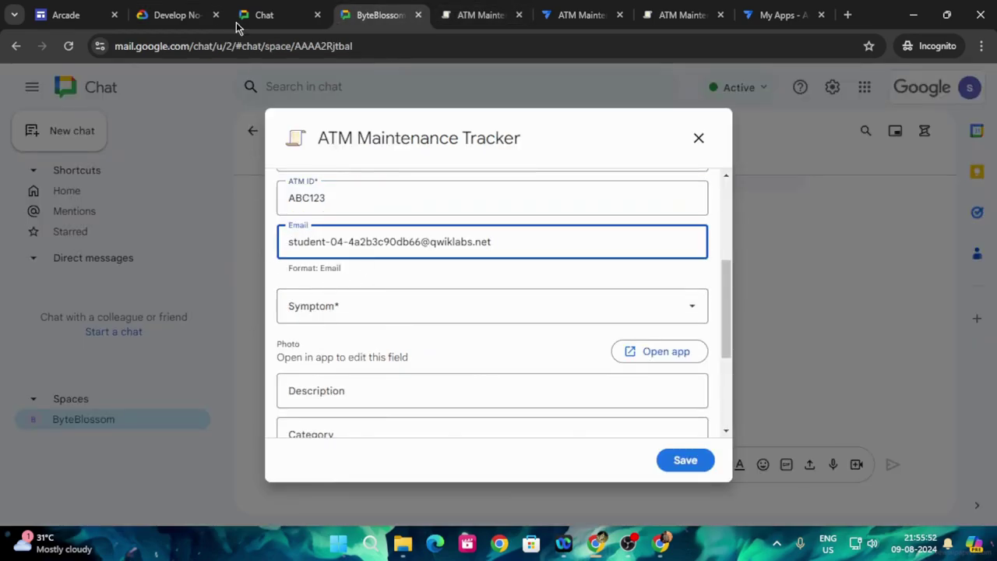
# - Set the ticket's Symptom to Card reader not working
pyautogui.click(172, 15)
pyautogui.scroll(-1, 418, 359)
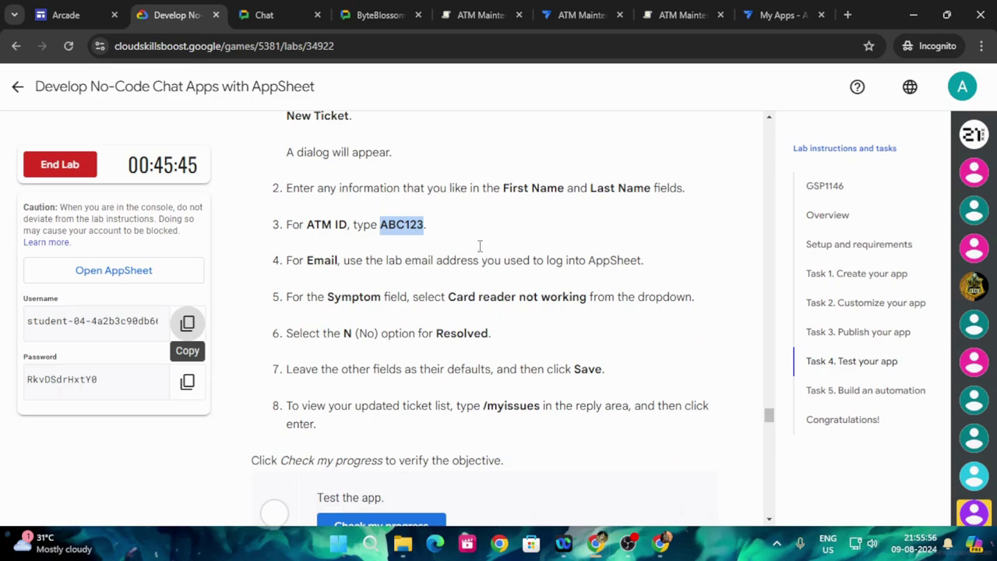
pyautogui.click(381, 15)
pyautogui.click(386, 310)
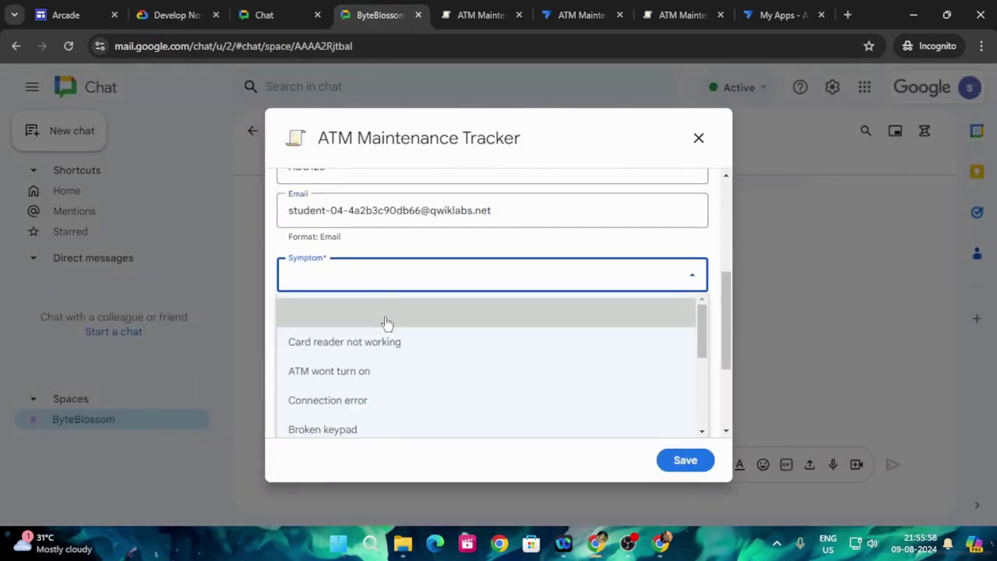
pyautogui.click(390, 344)
# - Set Resolved to No on the ticket
pyautogui.click(176, 15)
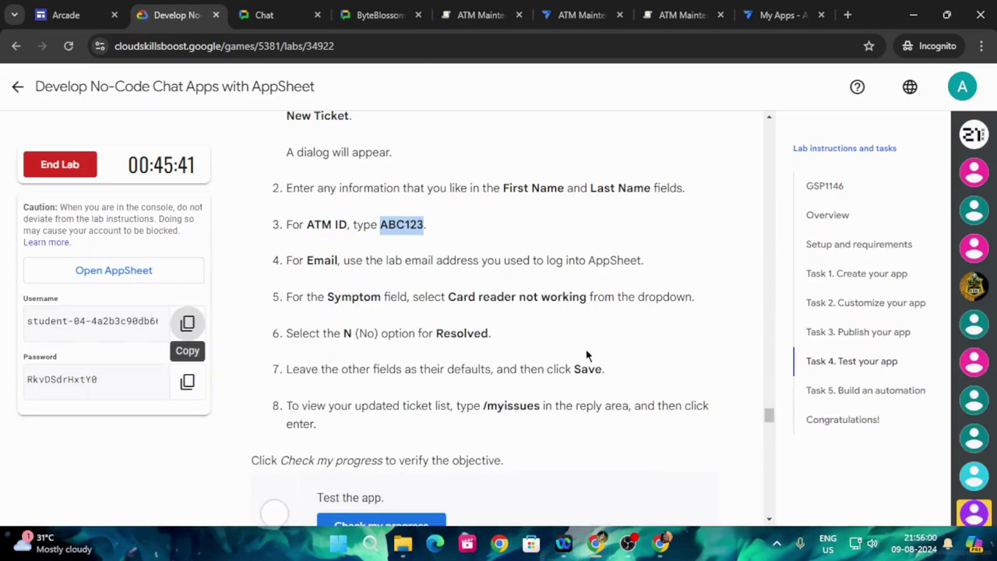
pyautogui.scroll(-2, 561, 340)
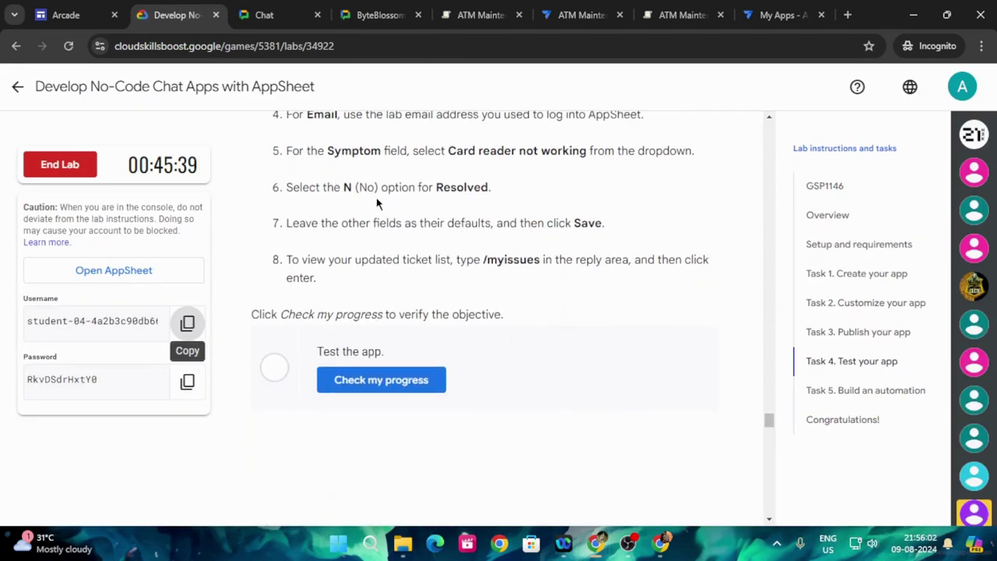
pyautogui.click(380, 13)
pyautogui.scroll(-2, 417, 382)
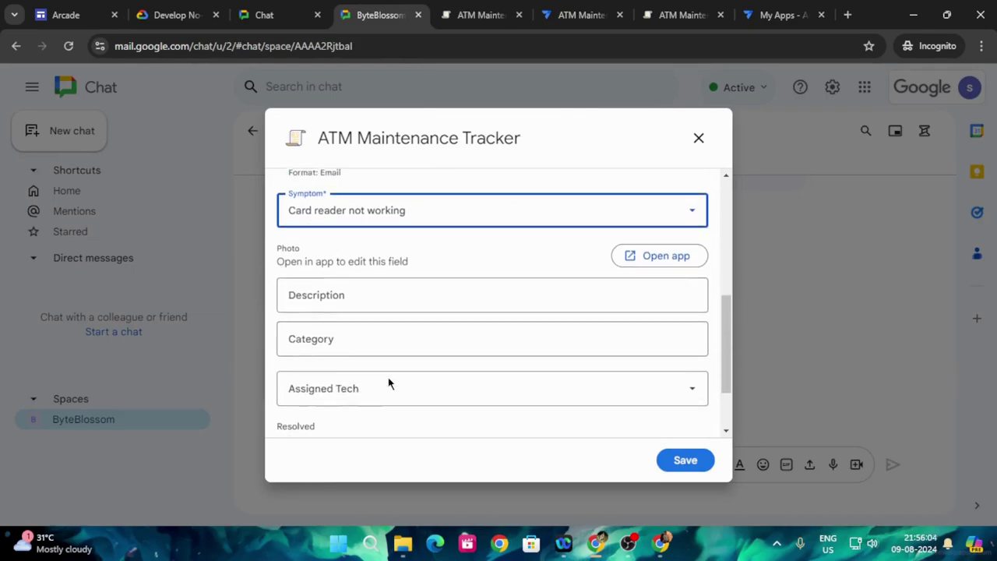
pyautogui.scroll(2, 530, 269)
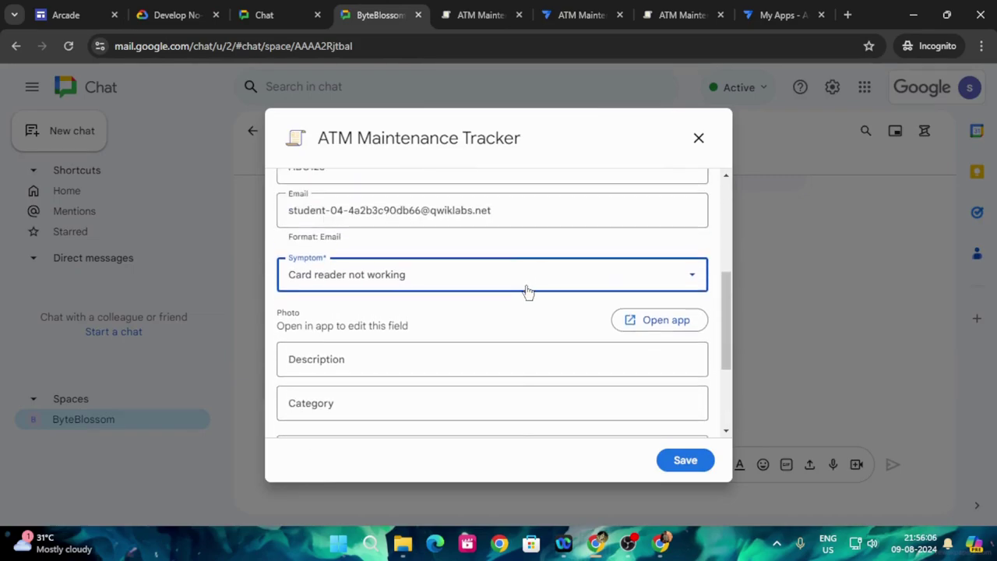
pyautogui.scroll(-1, 525, 292)
pyautogui.scroll(-1, 526, 289)
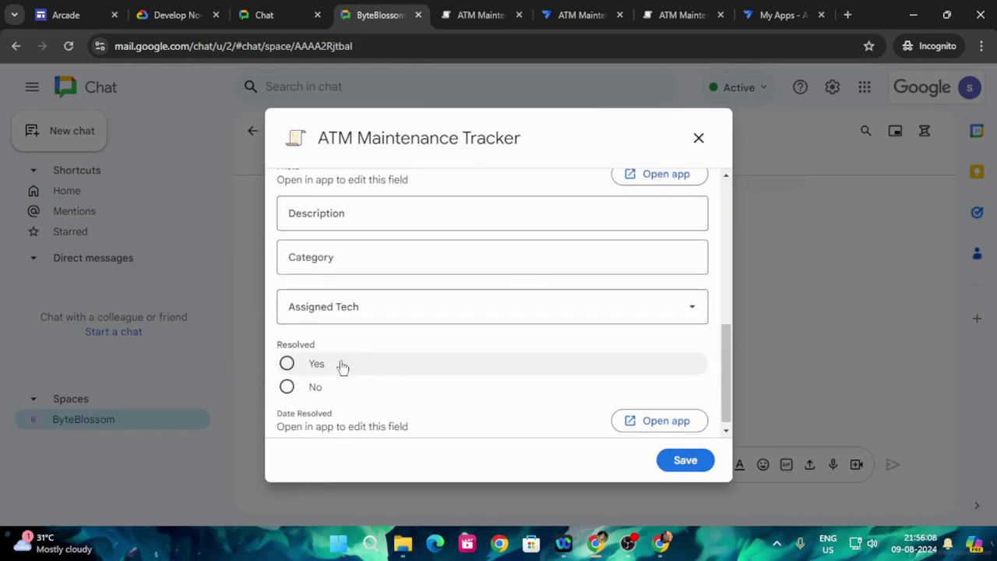
pyautogui.click(288, 386)
# - Save the new ticket
pyautogui.click(165, 6)
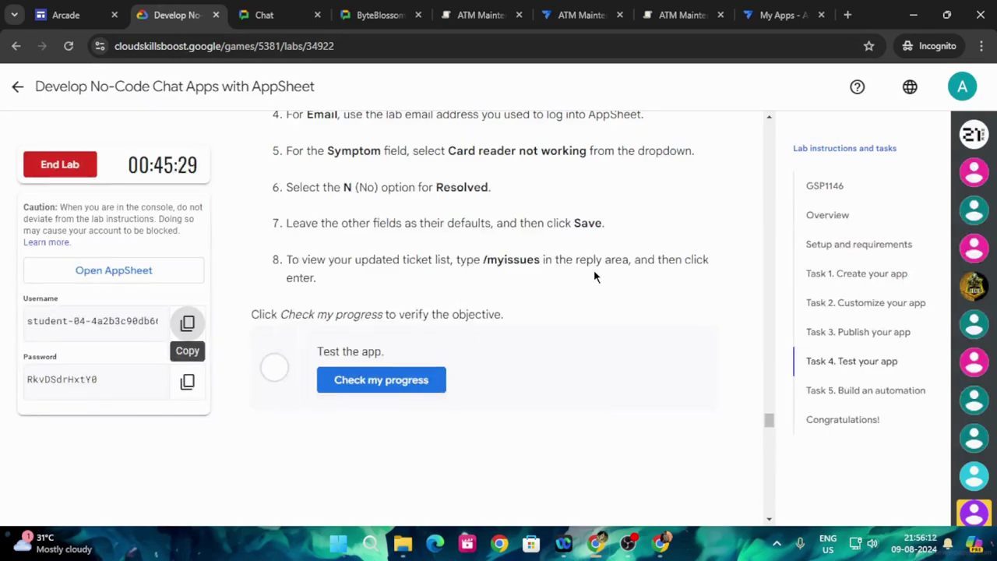
pyautogui.click(401, 14)
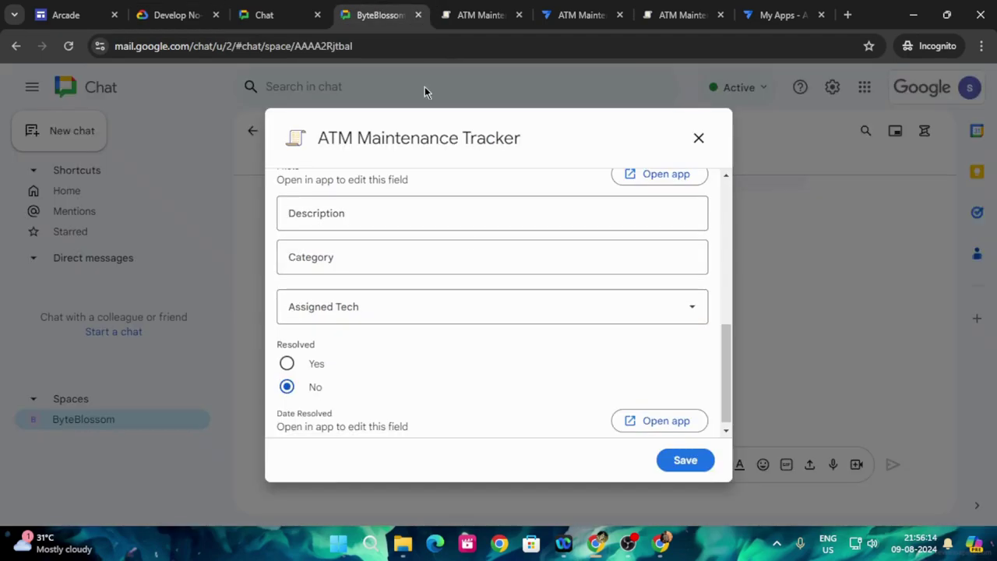
pyautogui.click(677, 466)
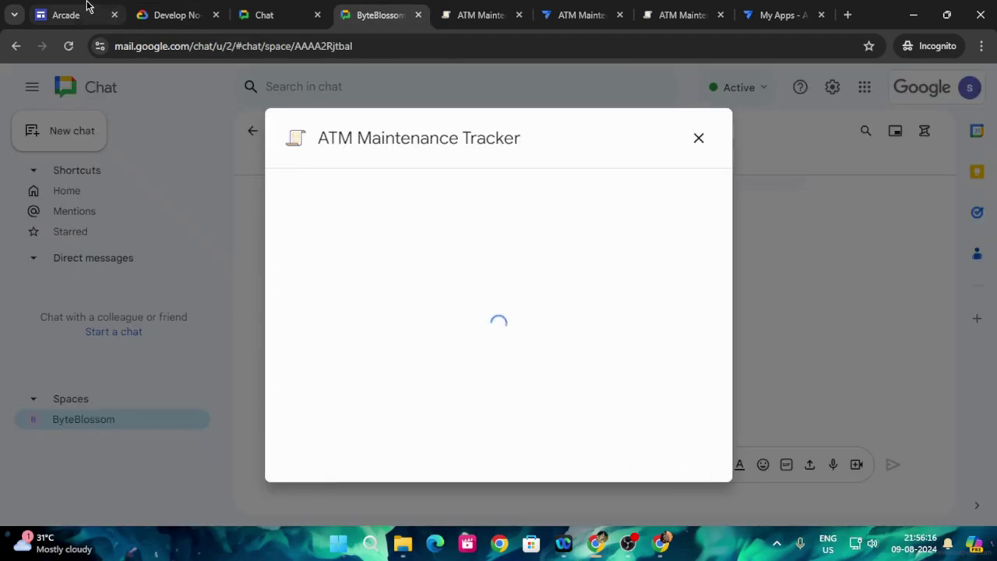
pyautogui.click(173, 14)
# - Run Check my progress for the Test the app objective and scroll toward Task 5
pyautogui.click(374, 388)
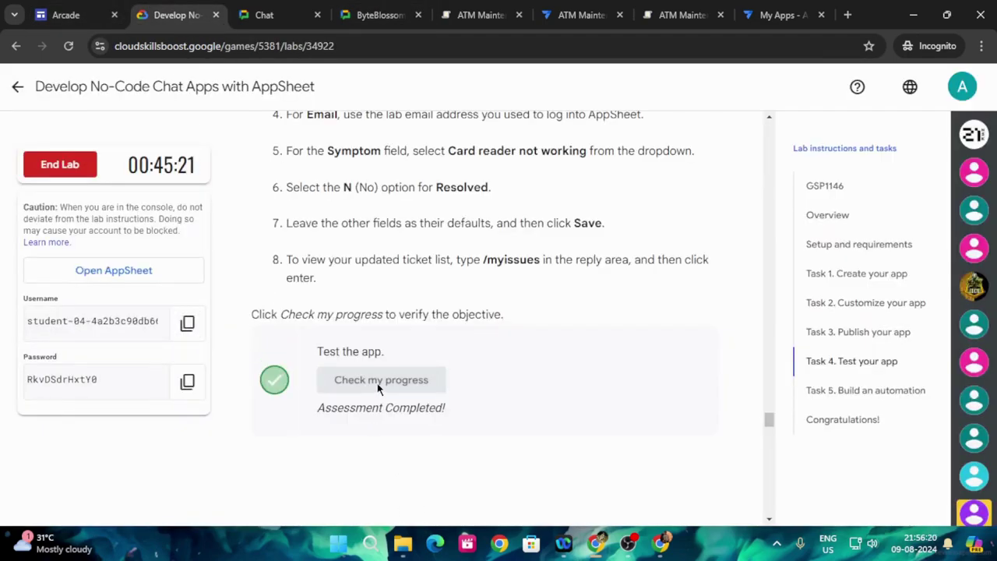
pyautogui.scroll(-10, 504, 402)
pyautogui.scroll(-10, 504, 402)
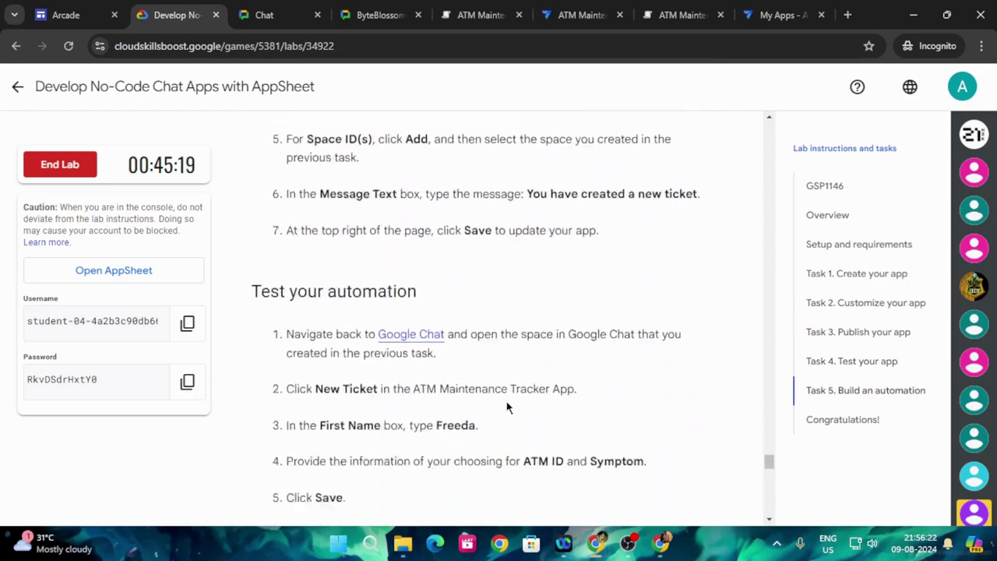
pyautogui.scroll(8, 507, 397)
pyautogui.scroll(10, 507, 398)
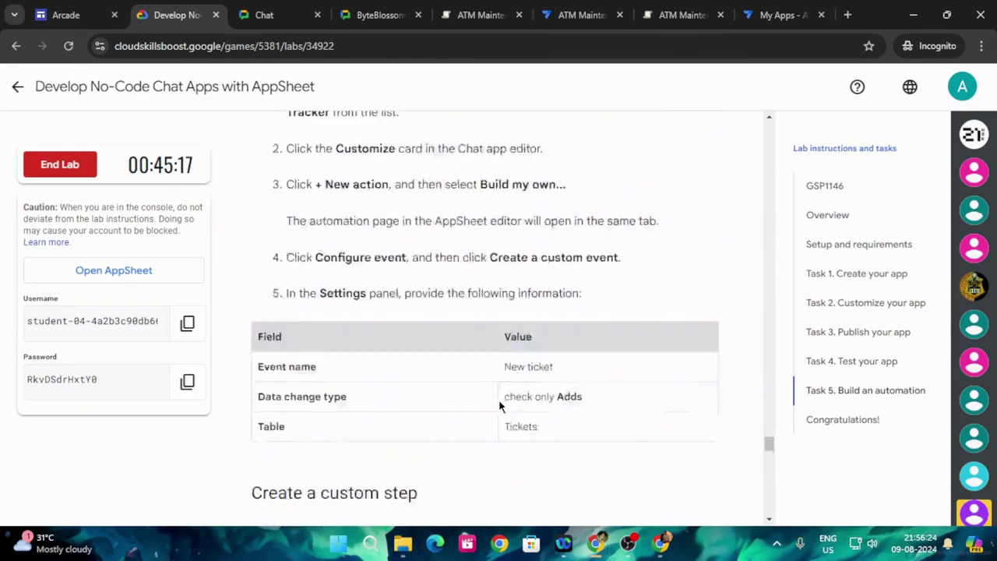
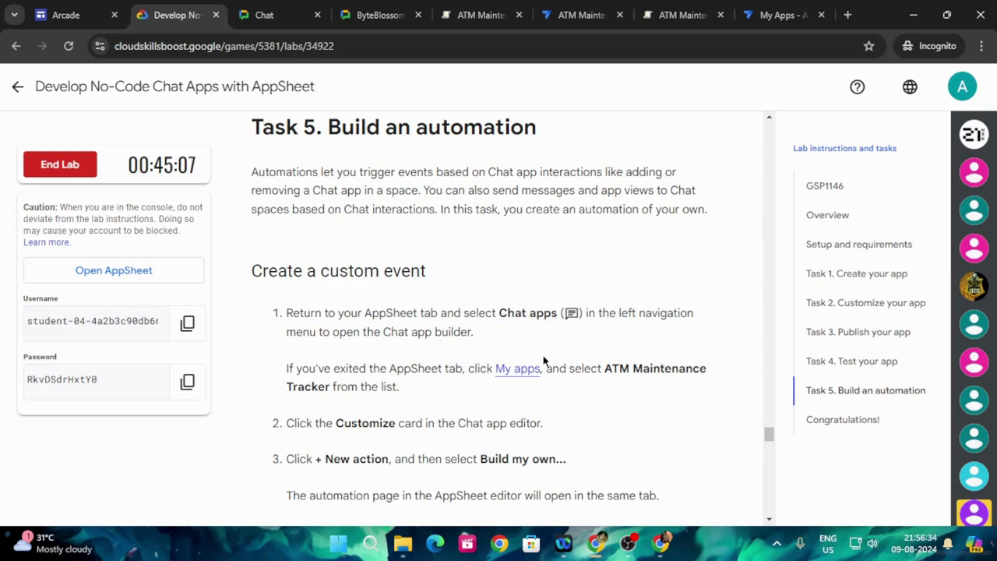
# - Reopen the ATM Maintenance Tracker app from the AppSheet My apps list
pyautogui.click(532, 369)
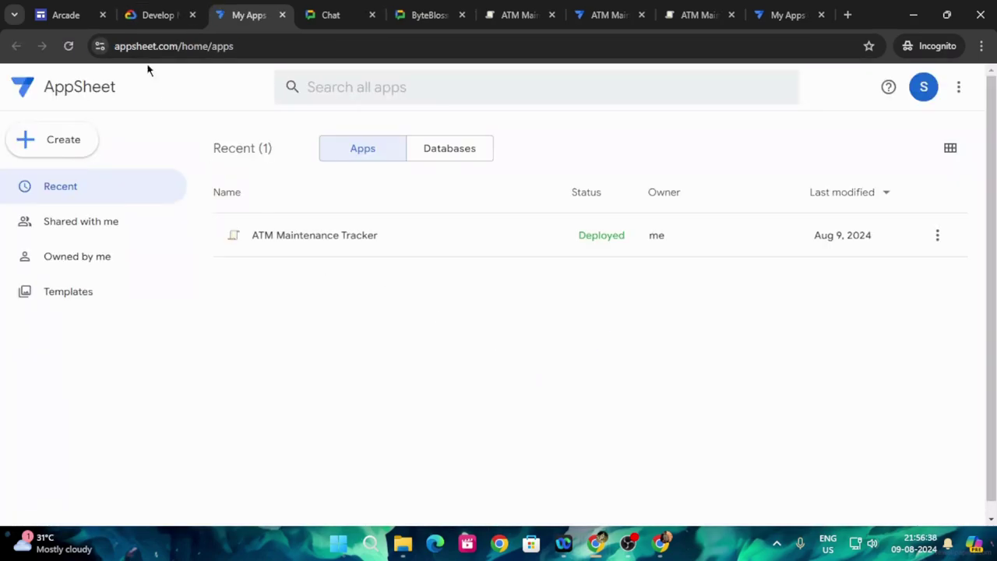
pyautogui.click(137, 14)
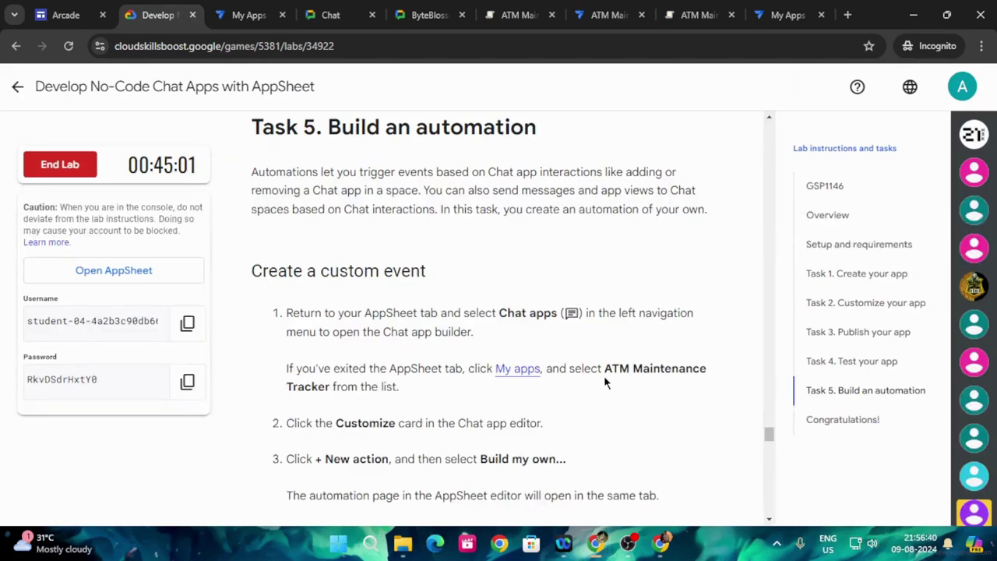
pyautogui.click(257, 14)
pyautogui.click(360, 243)
# - Scroll the lab instructions to Task 5's custom-event Field/Value table
pyautogui.click(148, 14)
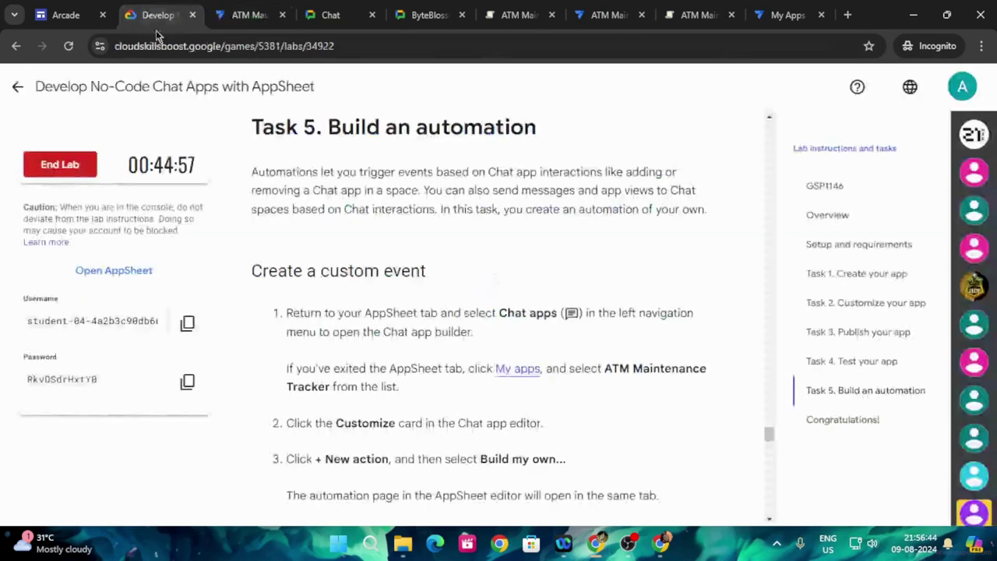
pyautogui.scroll(-3, 574, 411)
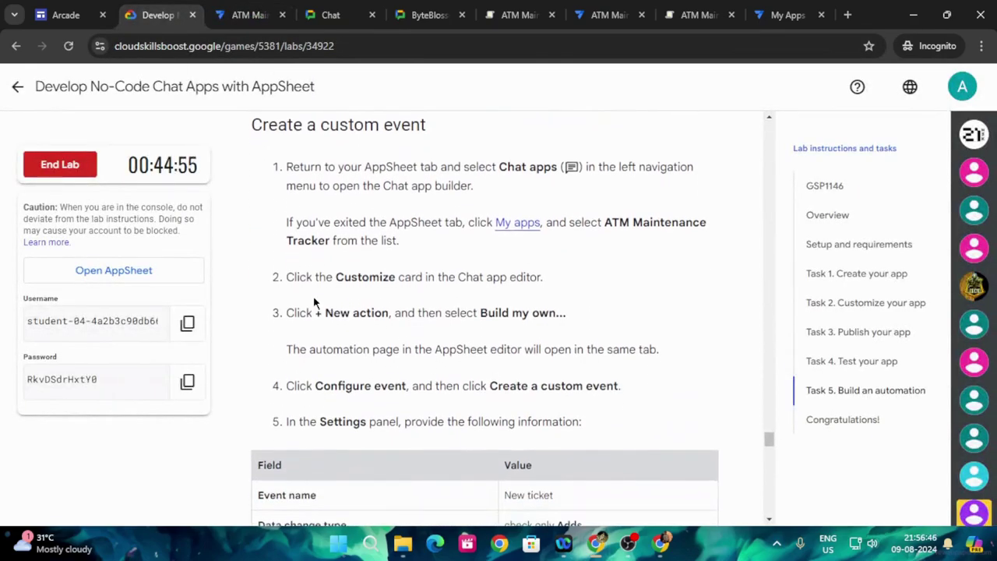
pyautogui.scroll(-1, 514, 302)
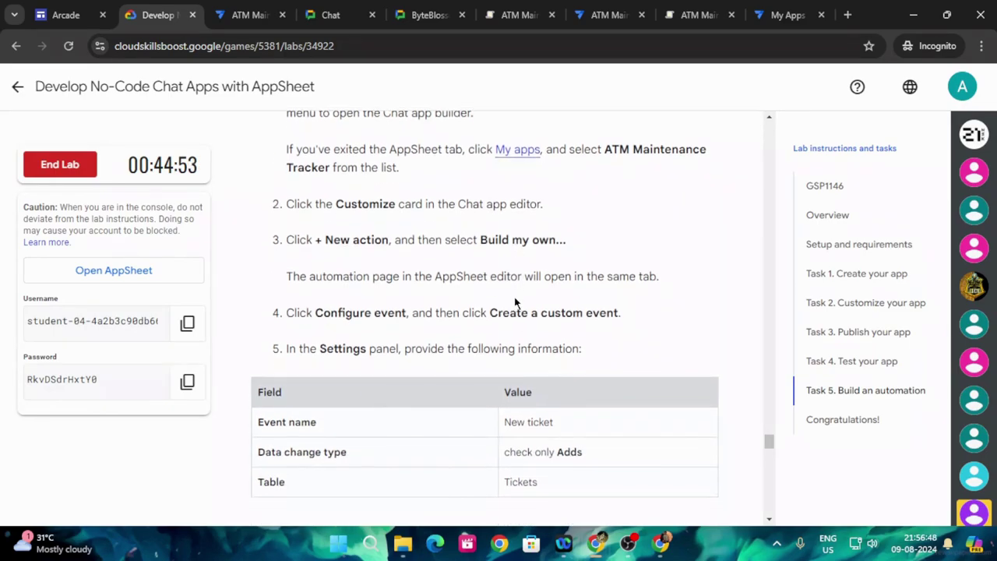
# - Browse the ATM Maintenance Tracker Learning center and expand its suggested next steps with Show more
pyautogui.click(247, 9)
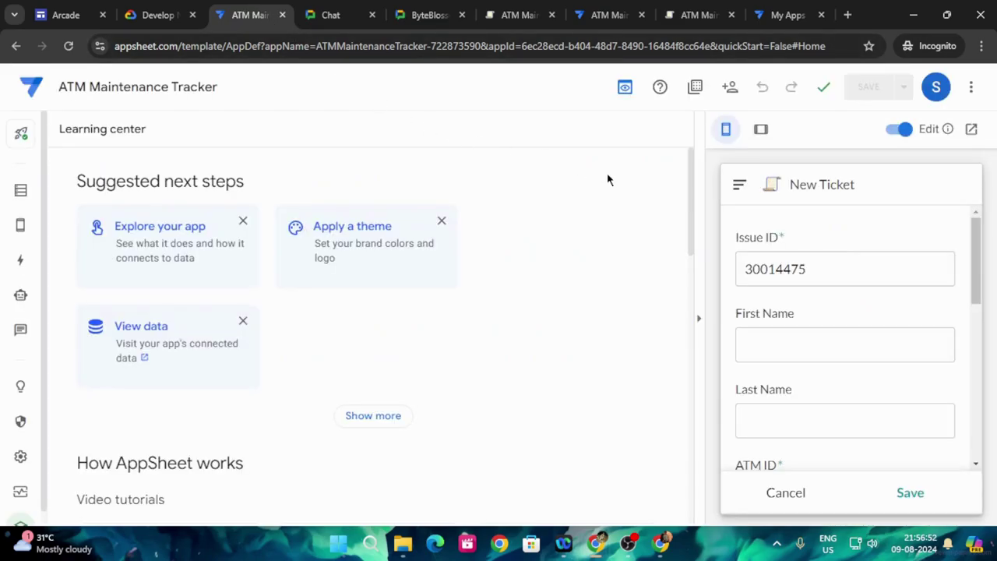
pyautogui.scroll(-3, 435, 346)
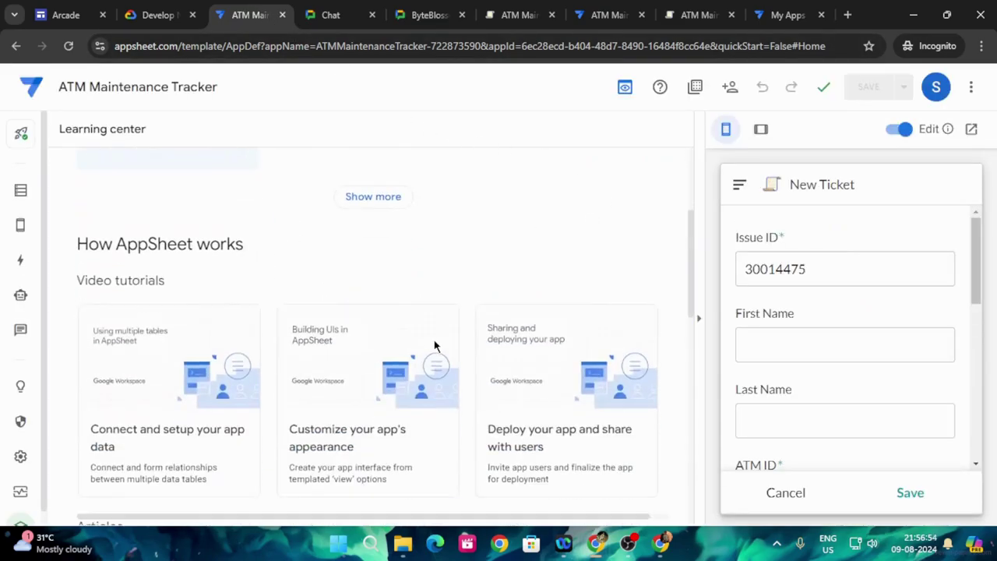
pyautogui.scroll(-4, 461, 296)
pyautogui.scroll(7, 469, 336)
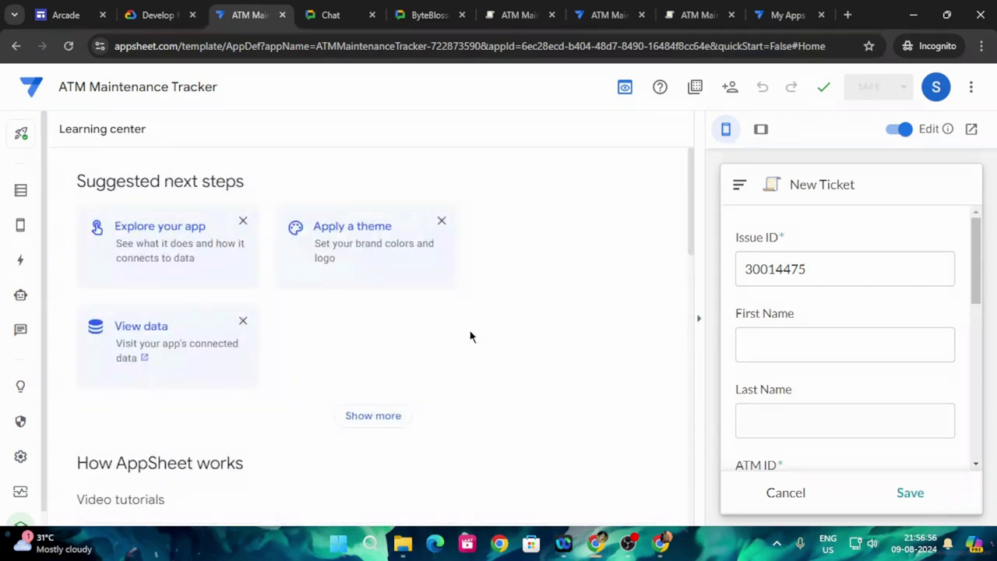
pyautogui.scroll(-2, 470, 335)
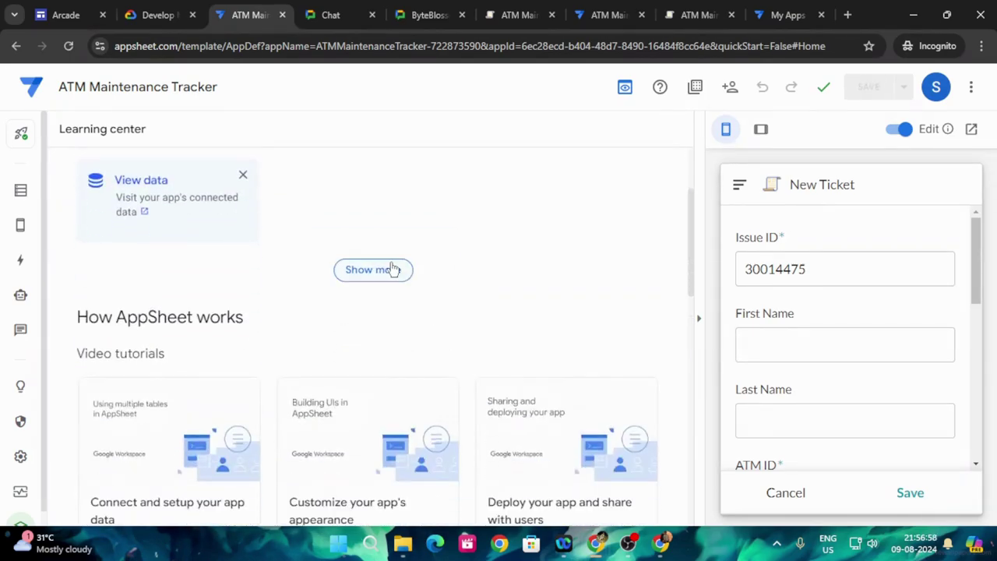
pyautogui.click(394, 270)
pyautogui.scroll(-8, 462, 283)
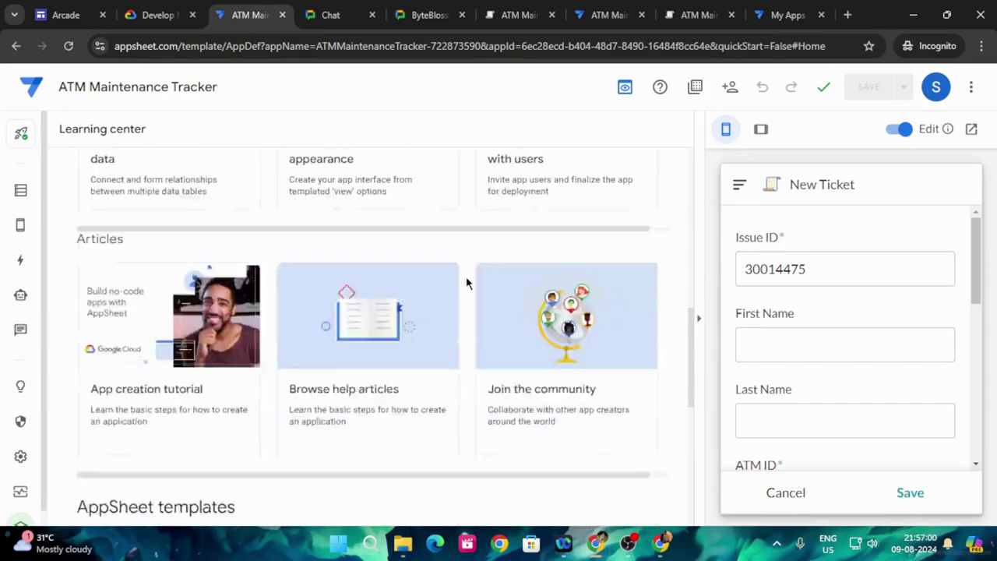
pyautogui.scroll(5, 181, 268)
pyautogui.hotkey('ctrl', 'shift', 'Tab')
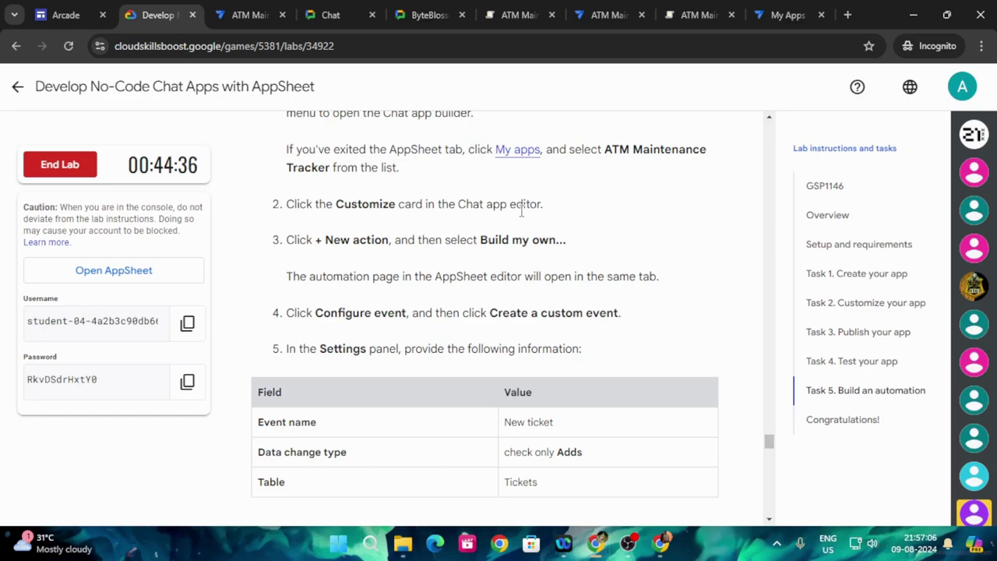
pyautogui.click(245, 22)
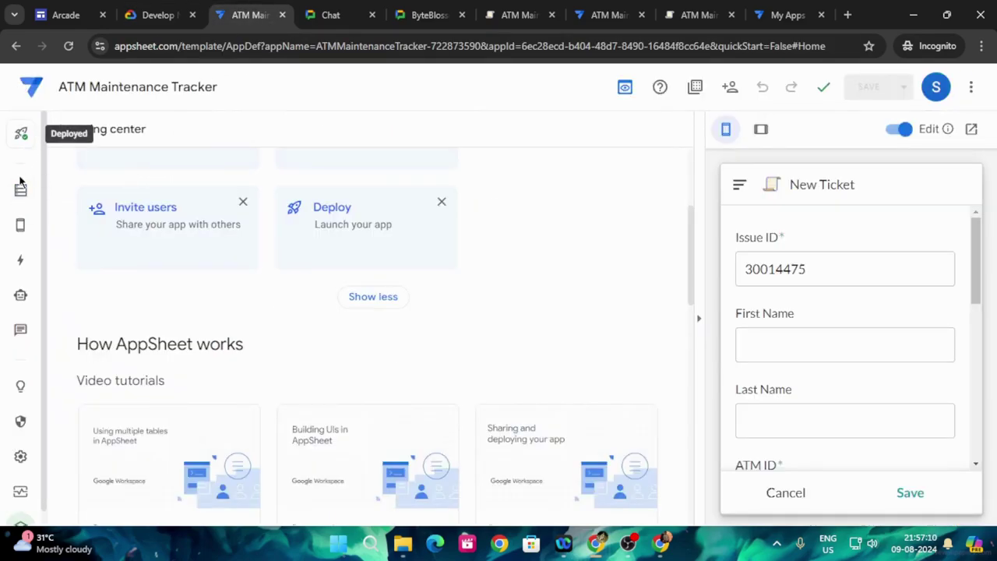
pyautogui.moveTo(21, 300)
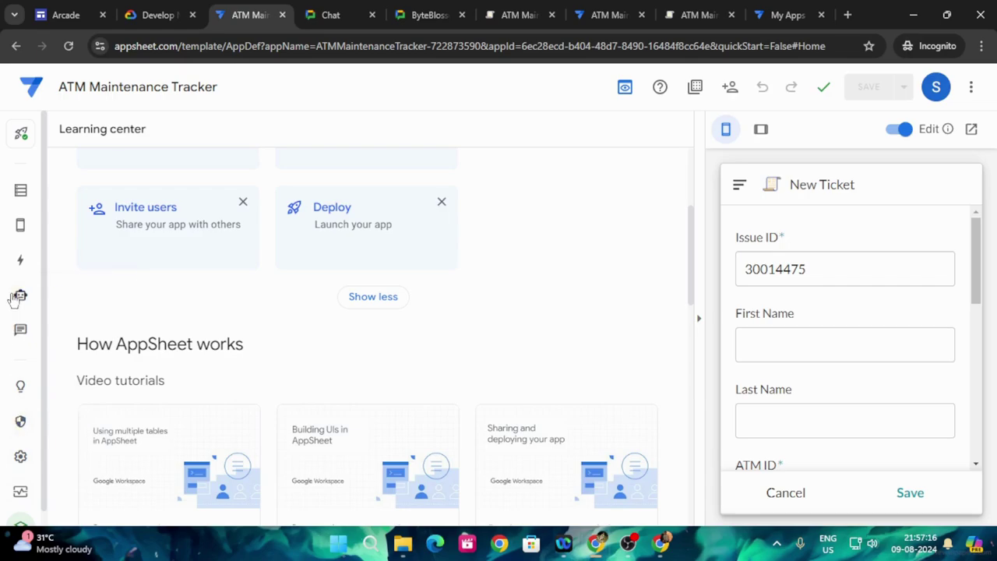
# - Open the Chat apps builder and expand its Customize step
pyautogui.click(20, 331)
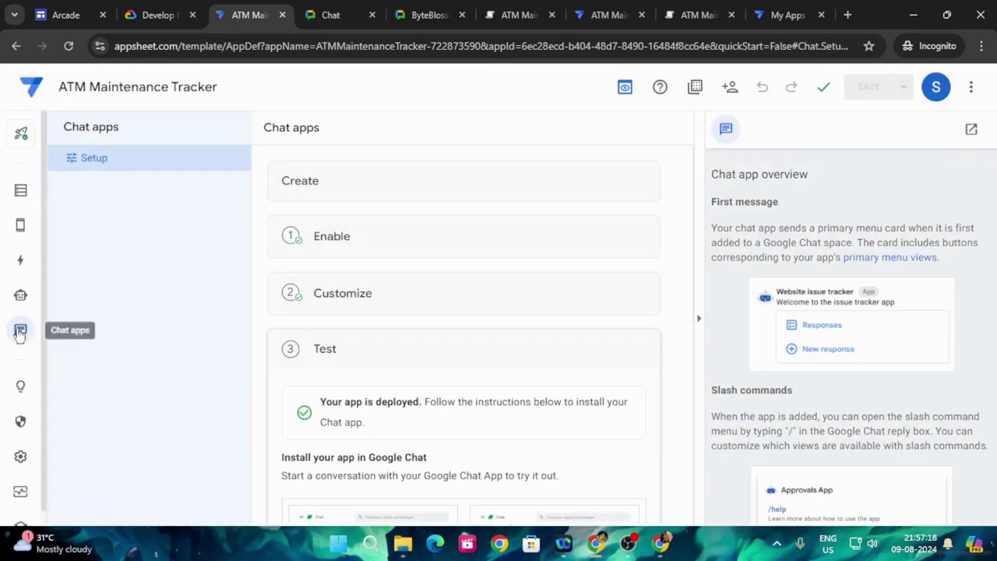
pyautogui.click(367, 305)
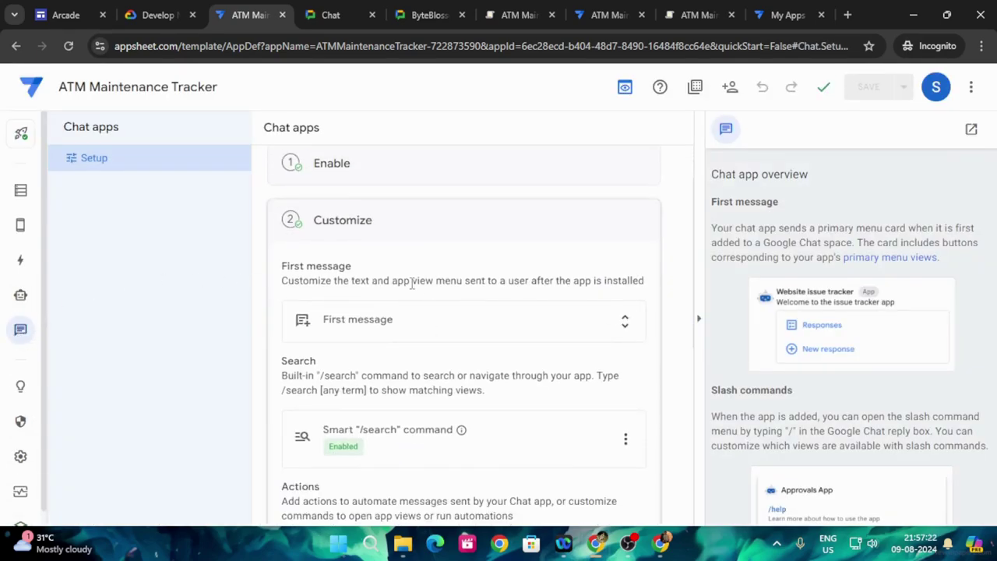
pyautogui.click(160, 14)
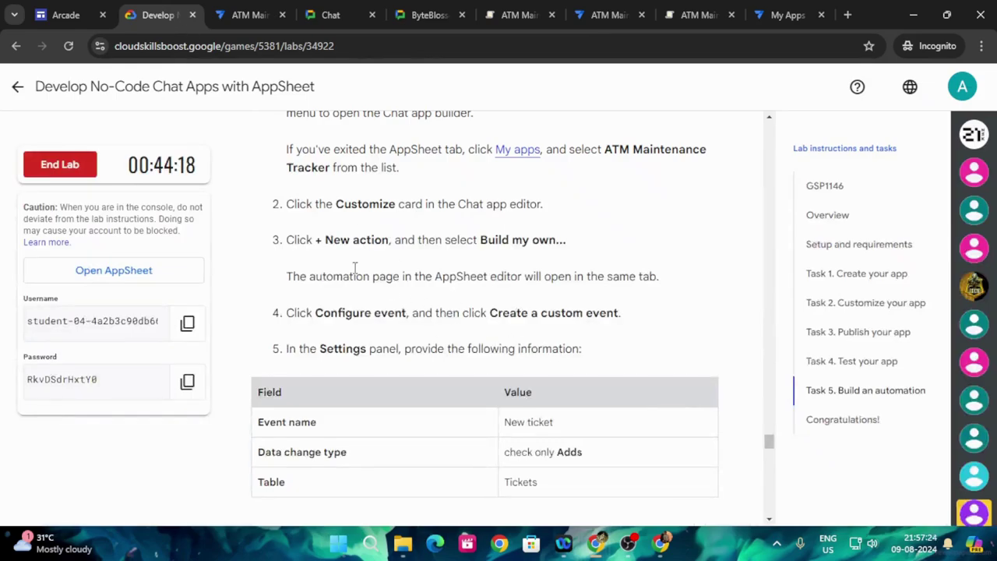
pyautogui.click(241, 15)
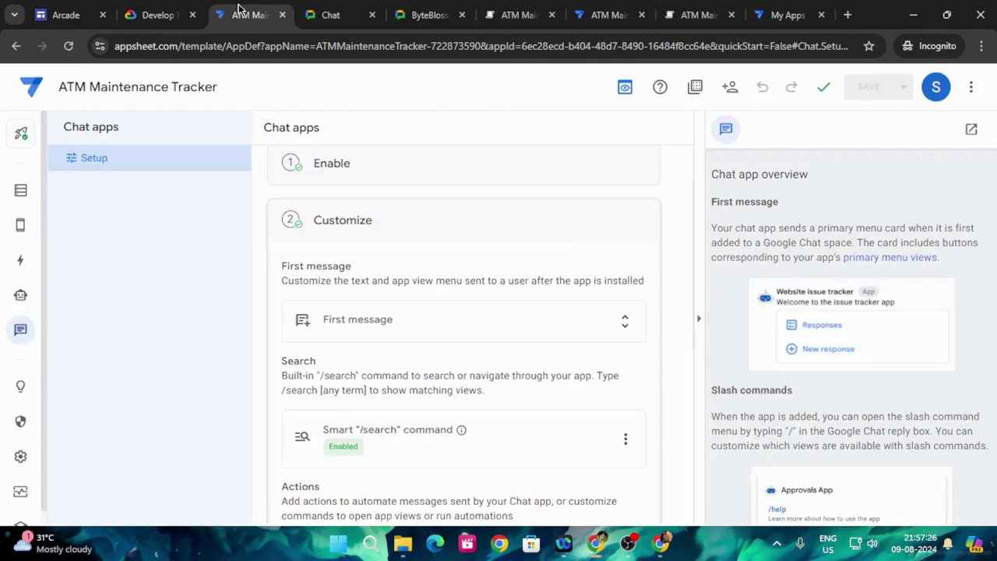
pyautogui.scroll(1, 432, 327)
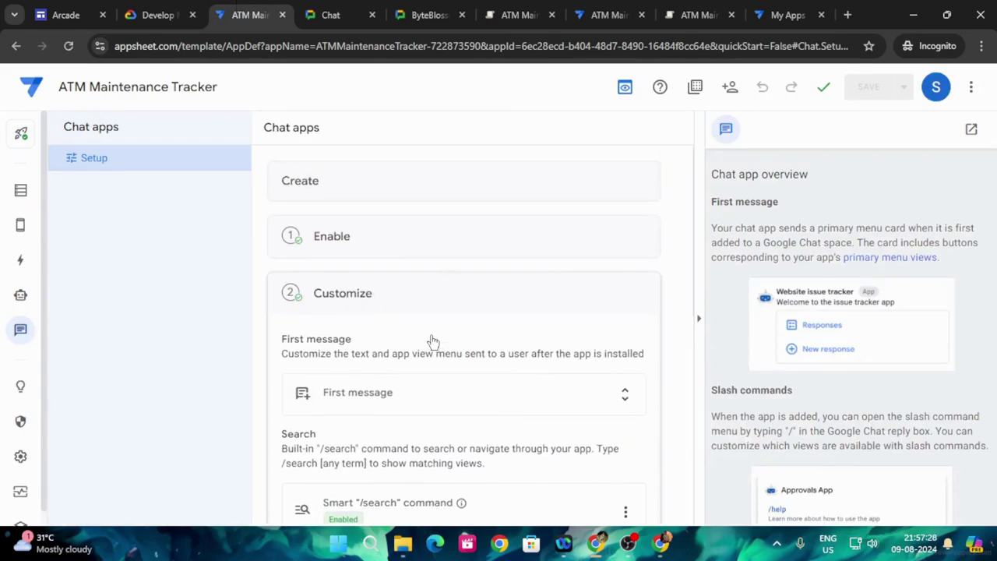
pyautogui.scroll(-3, 432, 335)
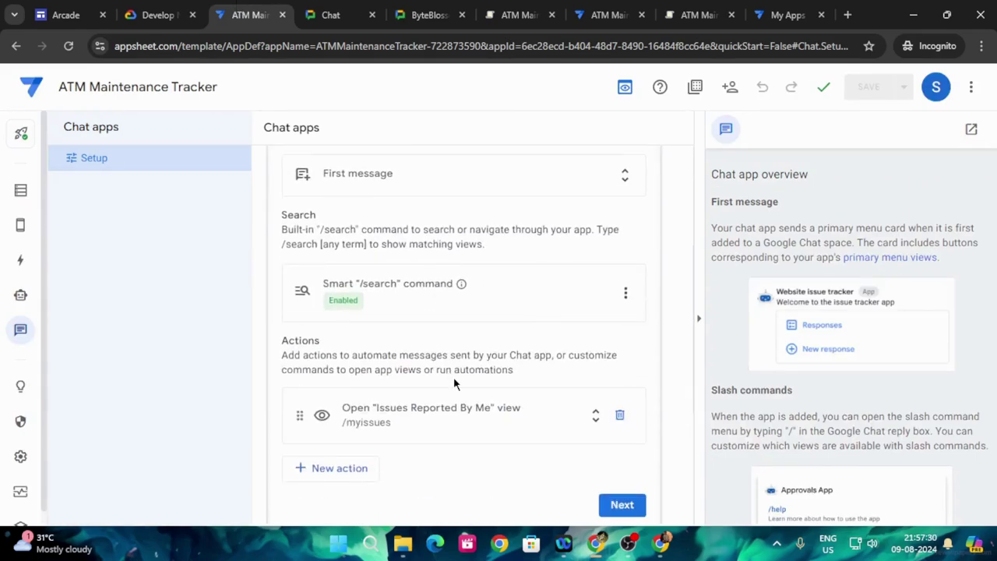
# - Add a new action using Build my own to create a custom bot
pyautogui.click(347, 477)
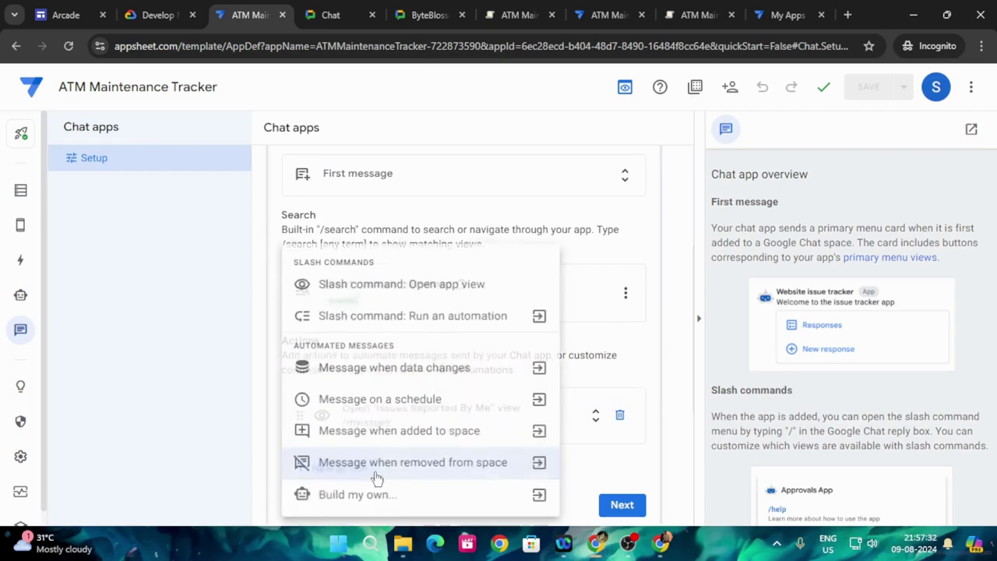
pyautogui.click(148, 14)
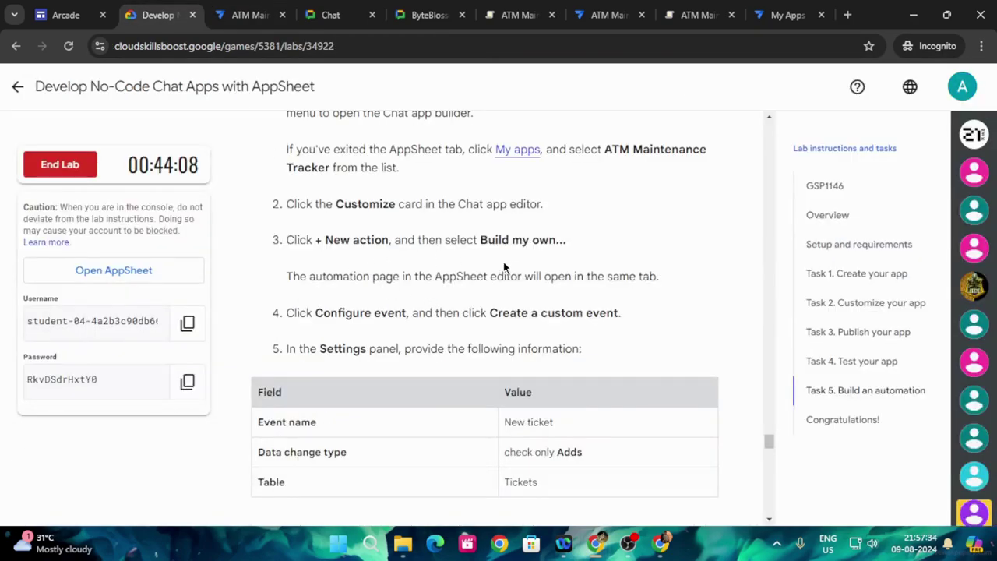
pyautogui.click(248, 15)
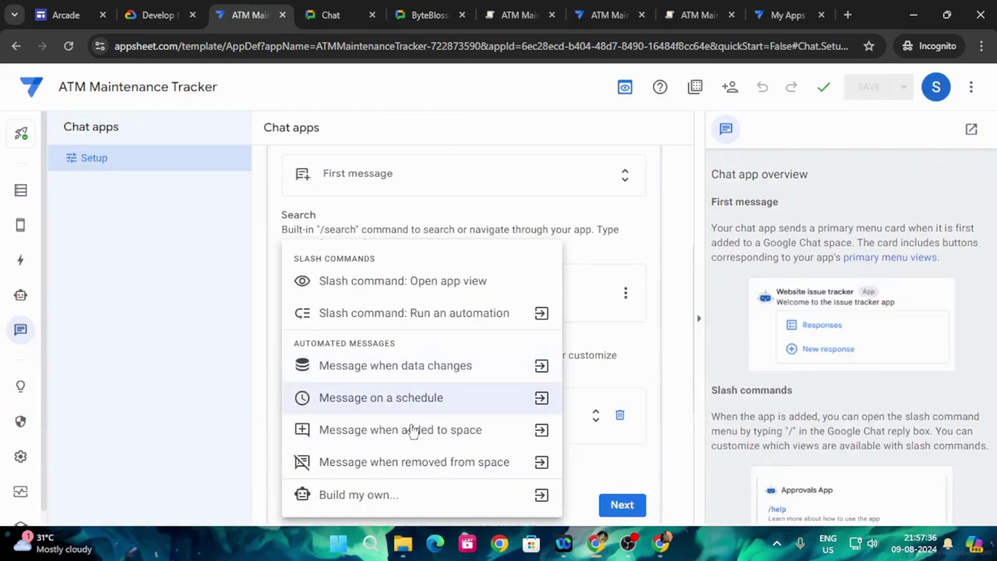
pyautogui.click(384, 496)
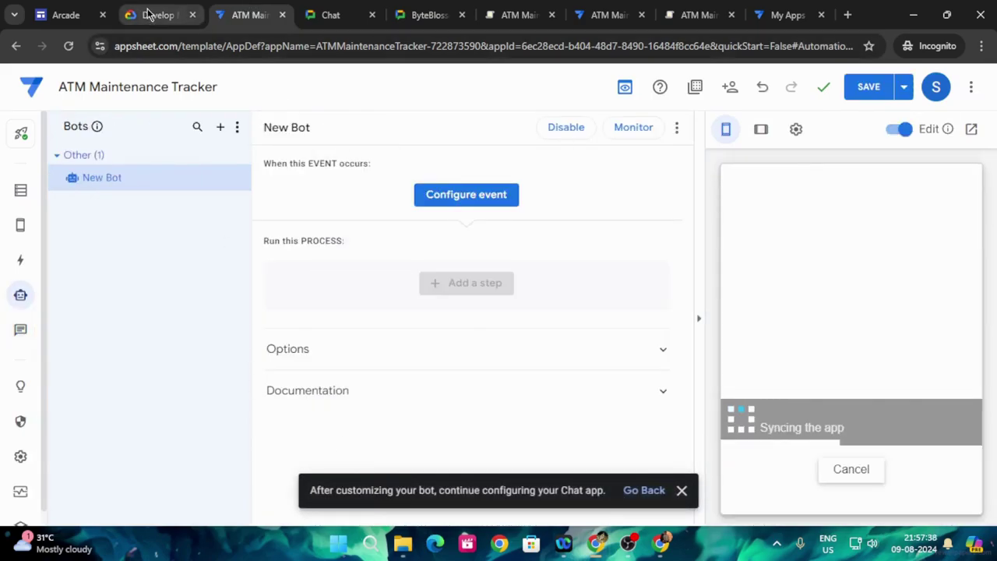
pyautogui.click(148, 13)
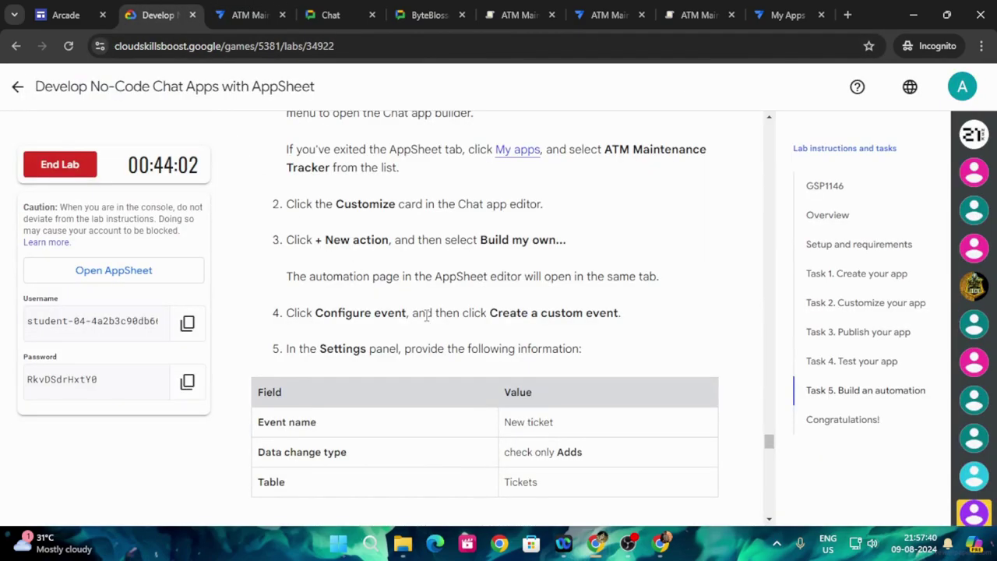
pyautogui.scroll(-1, 457, 326)
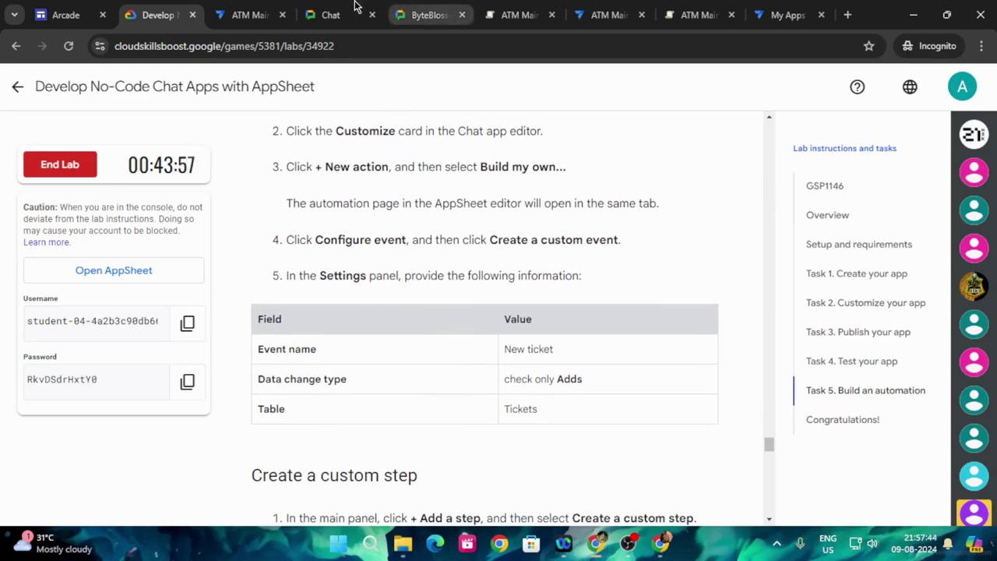
pyautogui.click(232, 7)
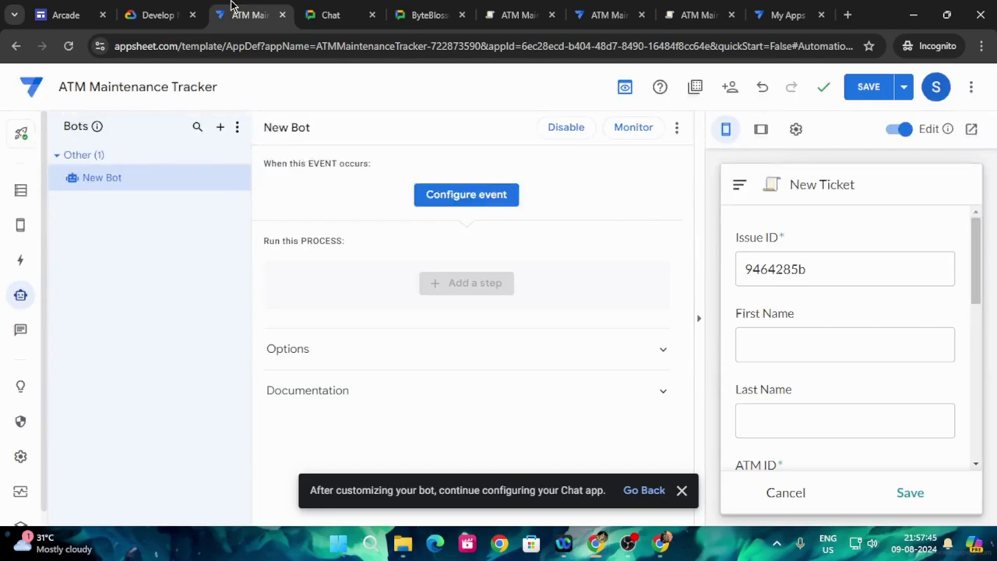
pyautogui.click(479, 195)
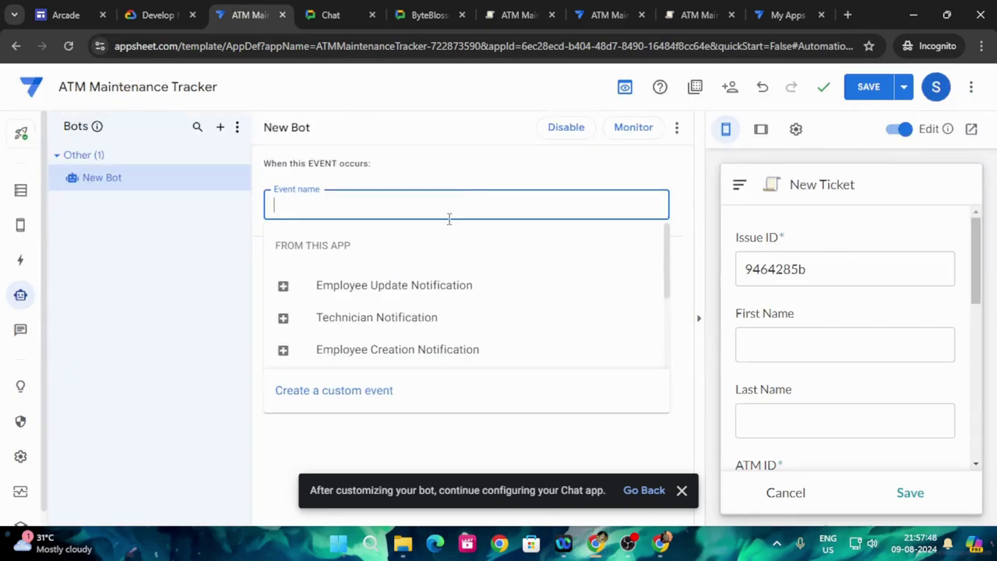
pyautogui.click(390, 390)
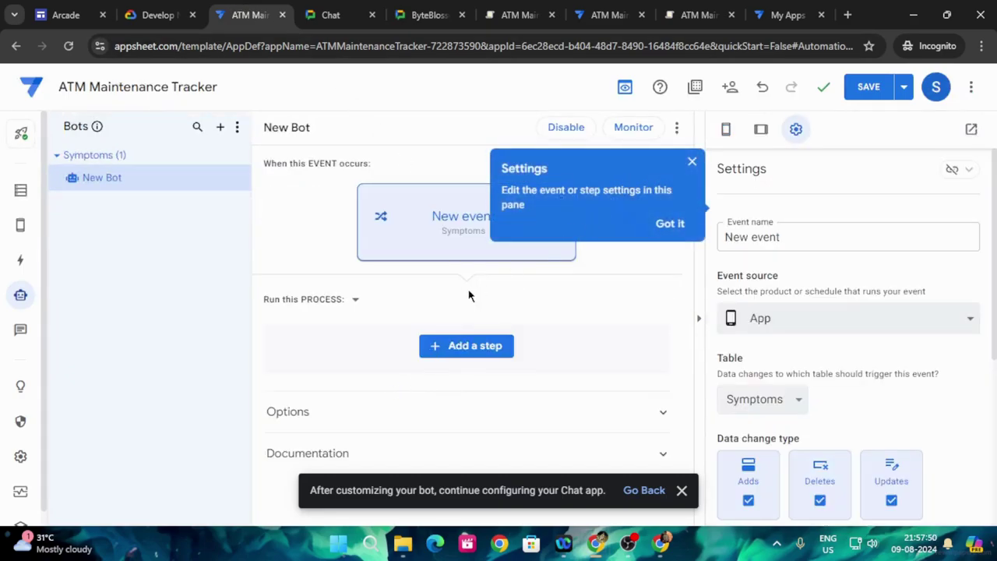
pyautogui.click(160, 16)
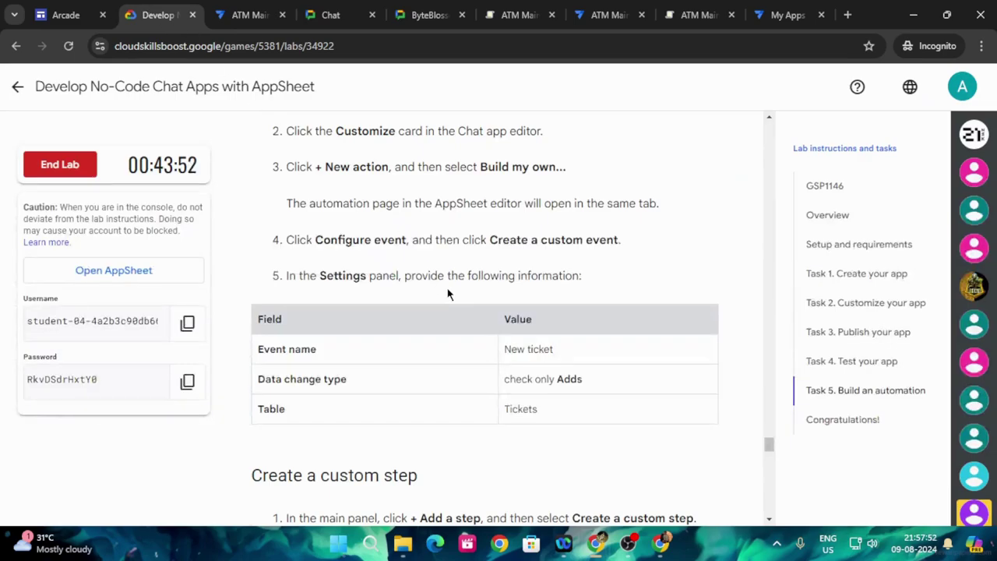
pyautogui.scroll(-1, 460, 287)
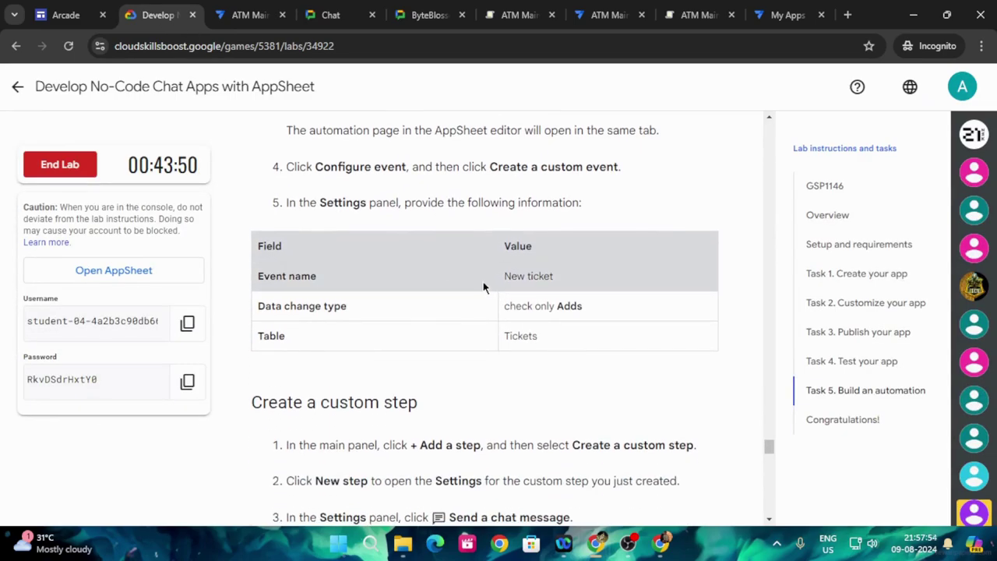
pyautogui.moveTo(505, 283); pyautogui.dragTo(562, 285)
pyautogui.hotkey('ctrl', 'c')
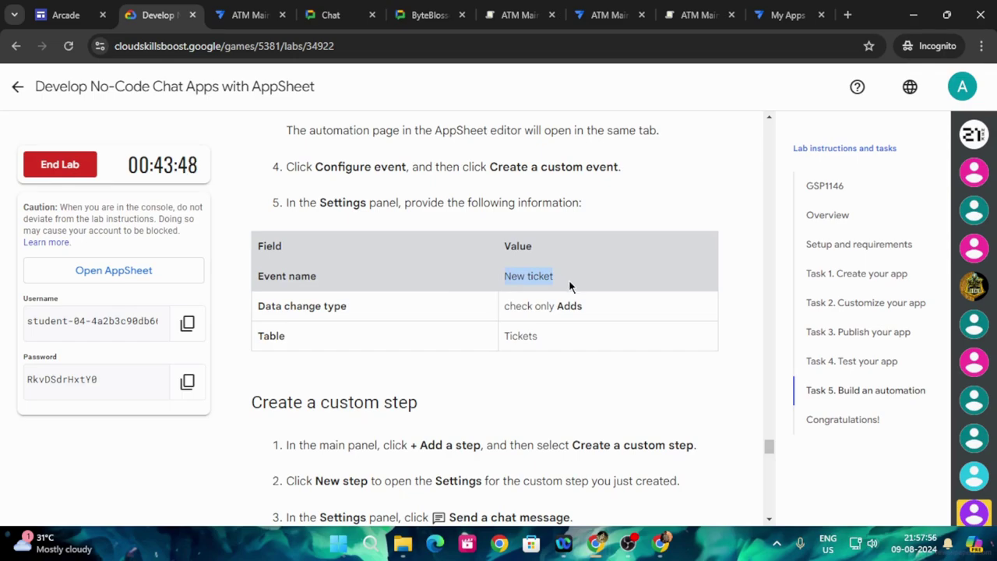
pyautogui.click(248, 15)
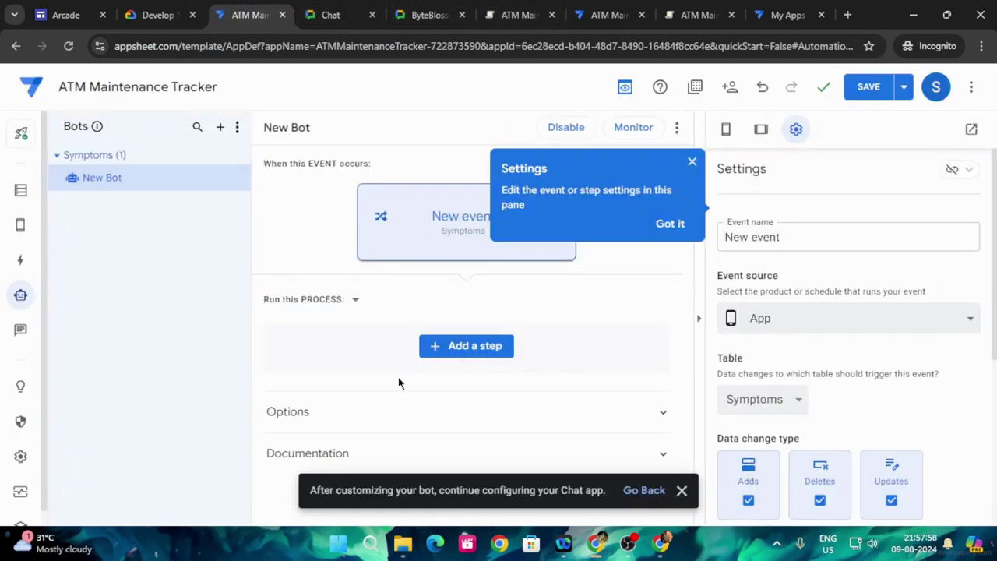
# - Name the event 'New ticket' and make it fire only on Adds, not Deletes or Updates
pyautogui.moveTo(783, 238); pyautogui.dragTo(704, 251)
pyautogui.hotkey('ctrl', 'v')
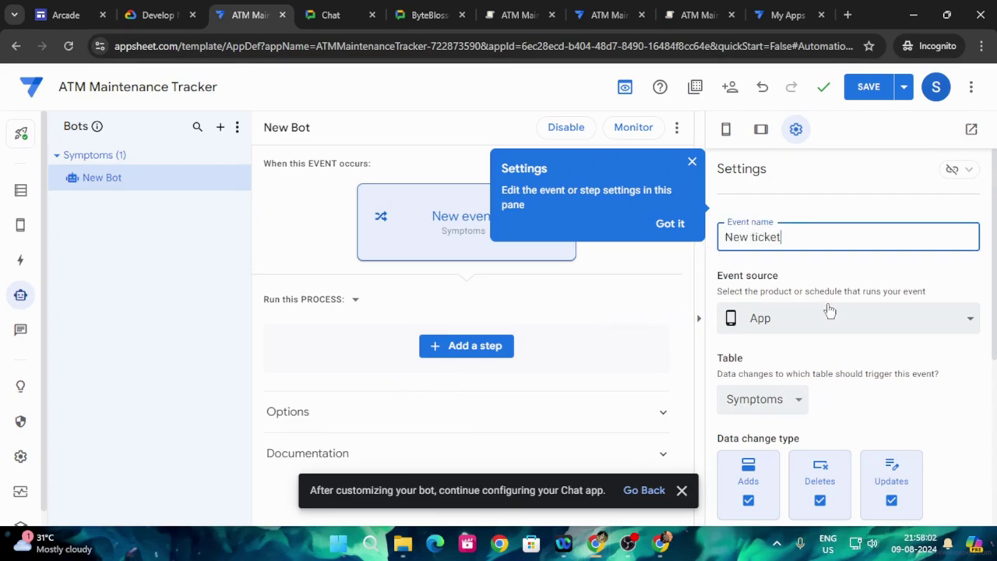
pyautogui.click(152, 15)
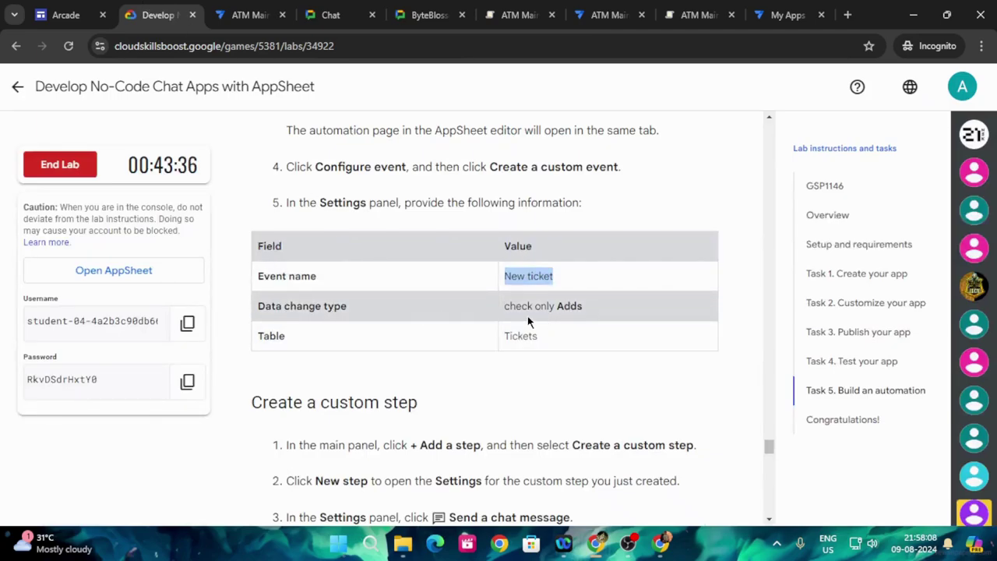
pyautogui.click(248, 15)
pyautogui.scroll(-2, 904, 382)
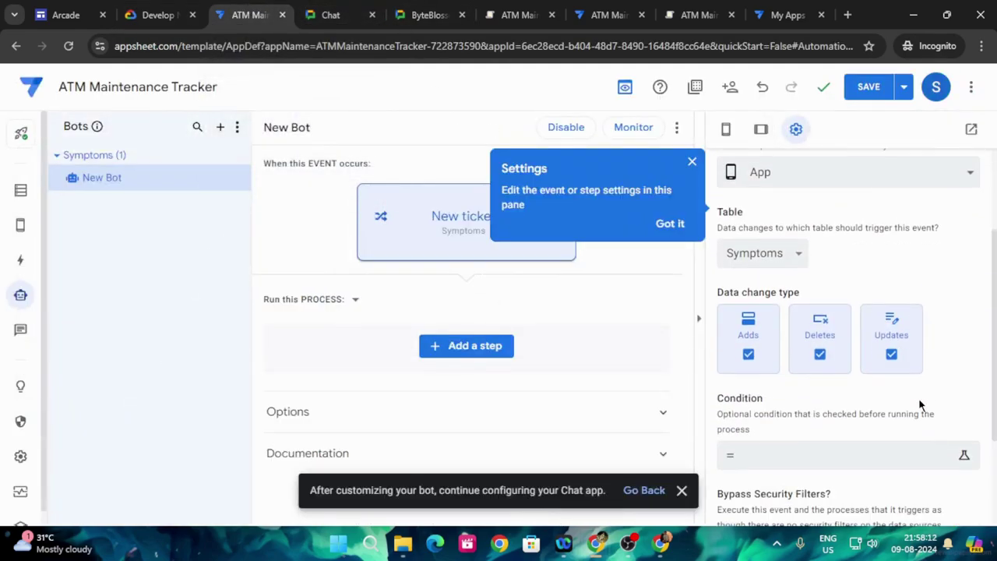
pyautogui.click(748, 352)
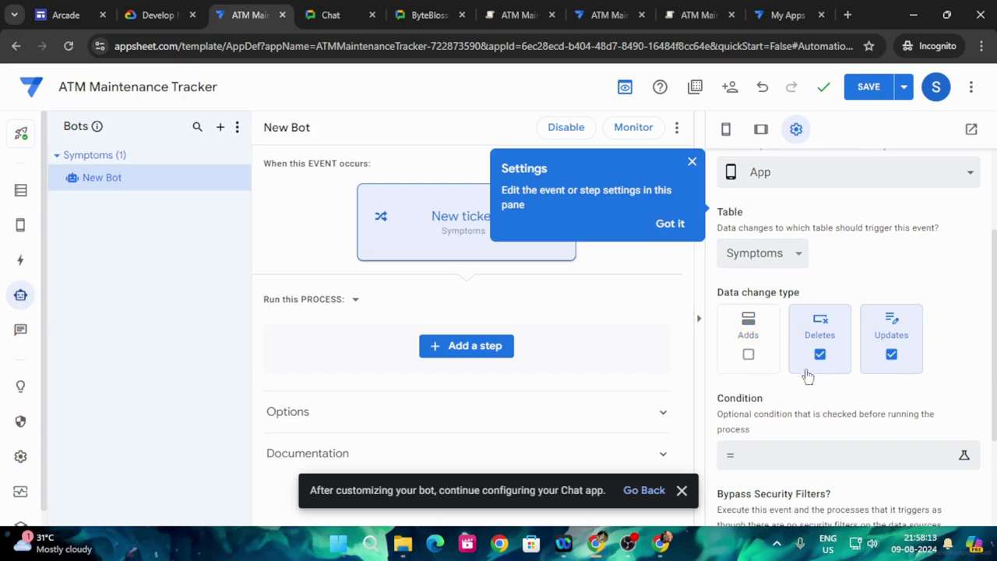
pyautogui.click(751, 364)
pyautogui.click(820, 355)
pyautogui.click(891, 356)
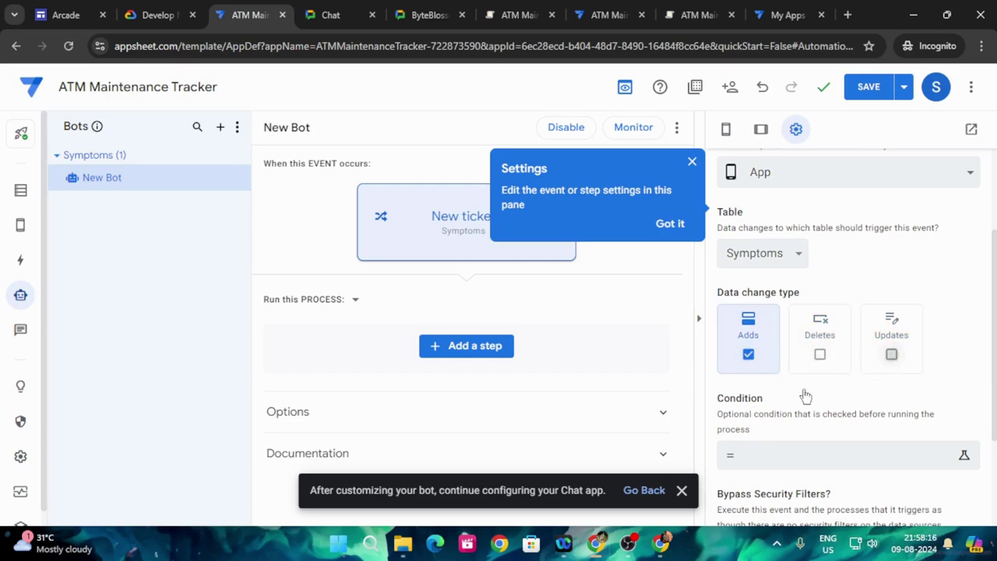
# - Set the event's table to Tickets
pyautogui.click(161, 17)
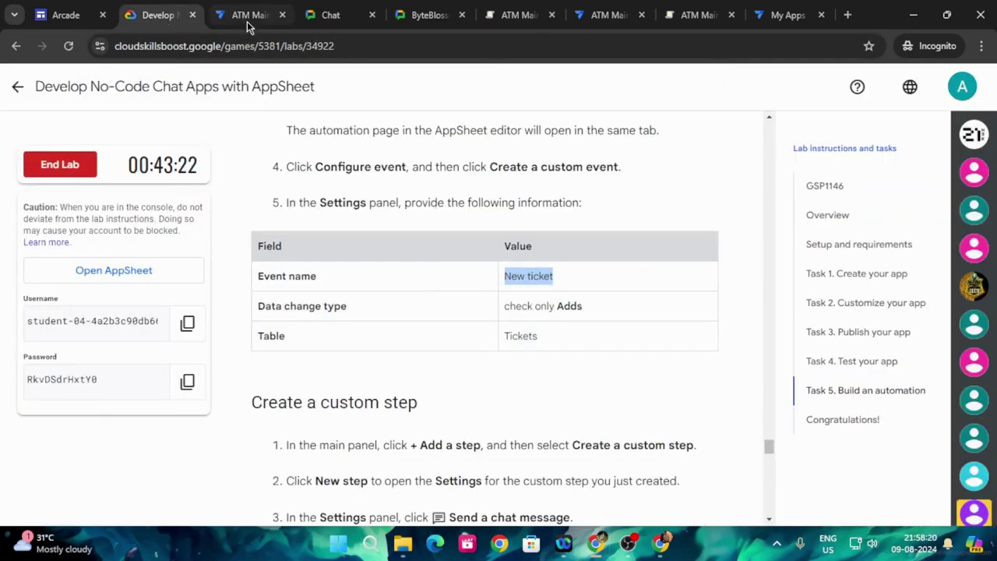
pyautogui.hotkey('ctrl', 'Tab')
pyautogui.scroll(-2, 865, 395)
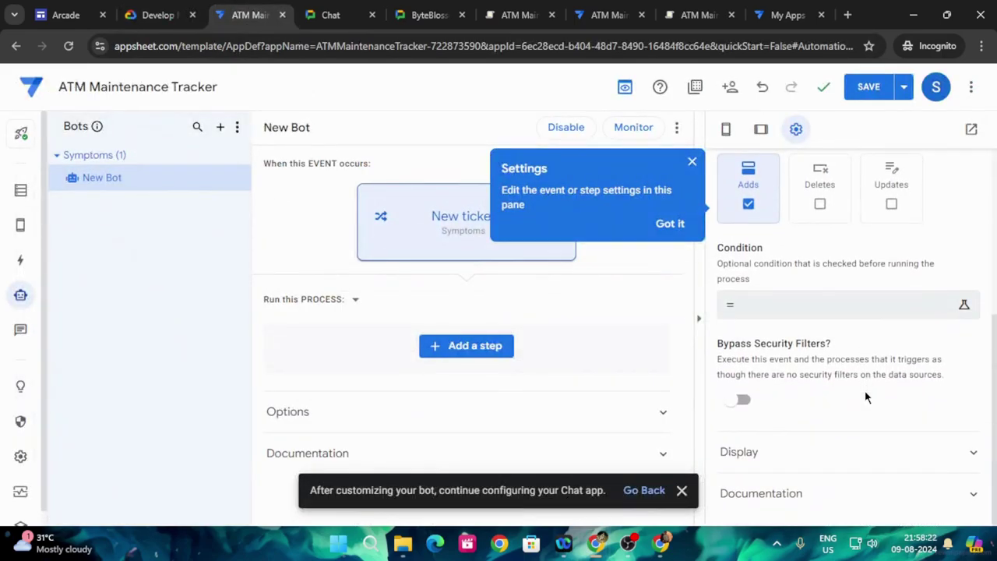
pyautogui.scroll(2, 865, 397)
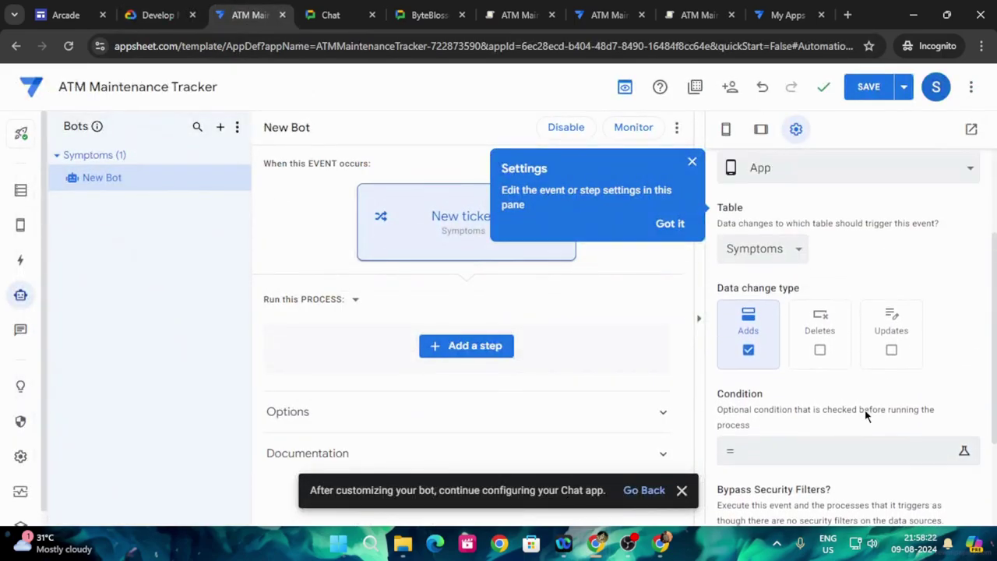
pyautogui.click(789, 249)
pyautogui.click(748, 299)
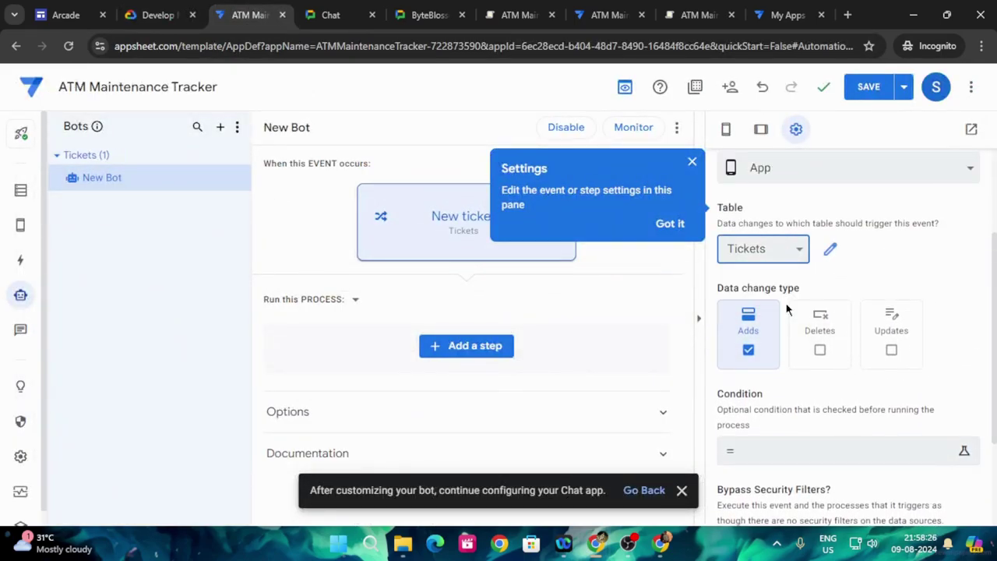
pyautogui.click(159, 15)
pyautogui.scroll(-3, 382, 359)
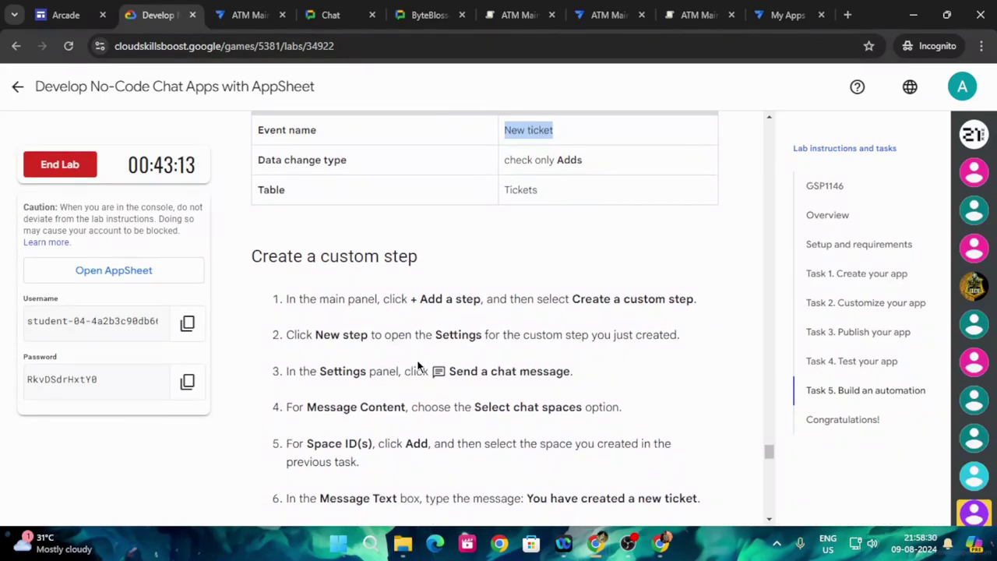
# - Add a custom step under the New ticket event in the bot's process
pyautogui.click(243, 14)
pyautogui.click(500, 352)
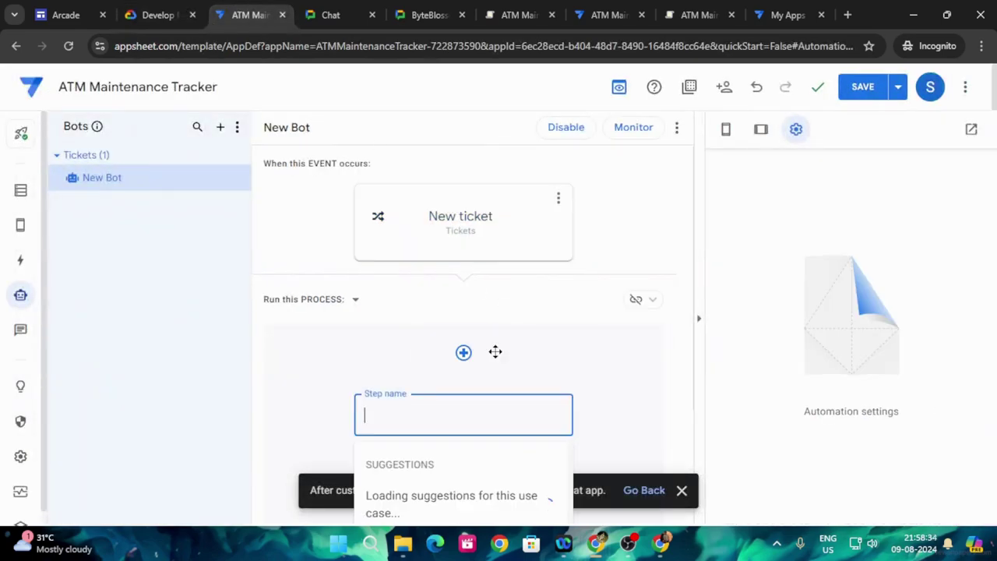
pyautogui.click(140, 11)
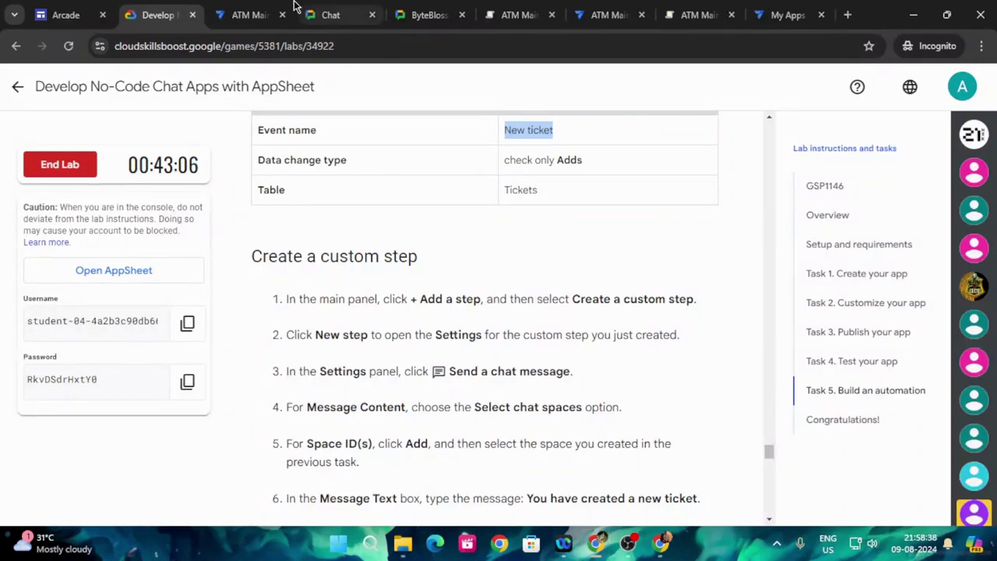
pyautogui.click(247, 15)
pyautogui.scroll(-3, 508, 378)
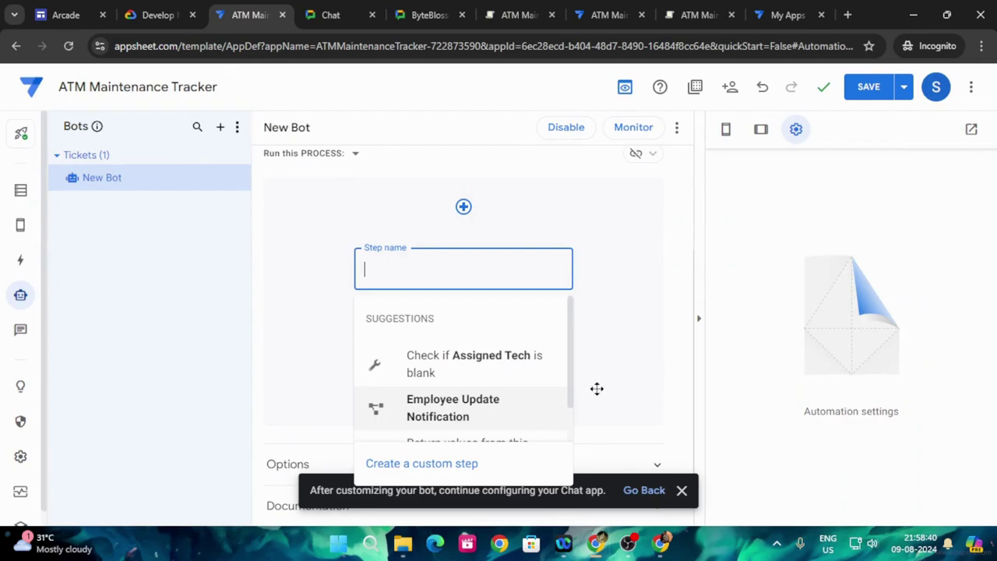
pyautogui.click(460, 464)
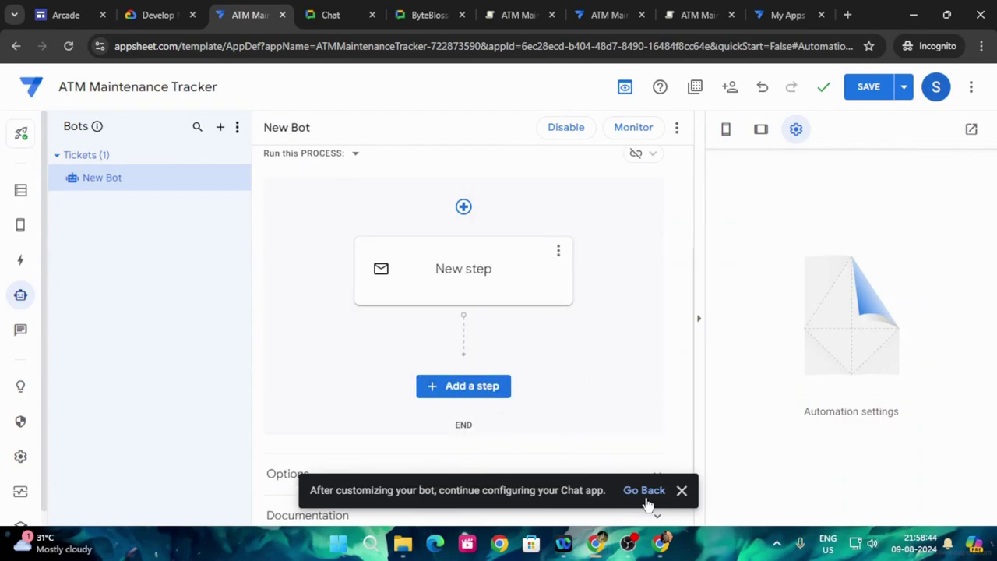
# - Dismiss the Chat app reminder and open New step's settings and its task list
pyautogui.click(682, 490)
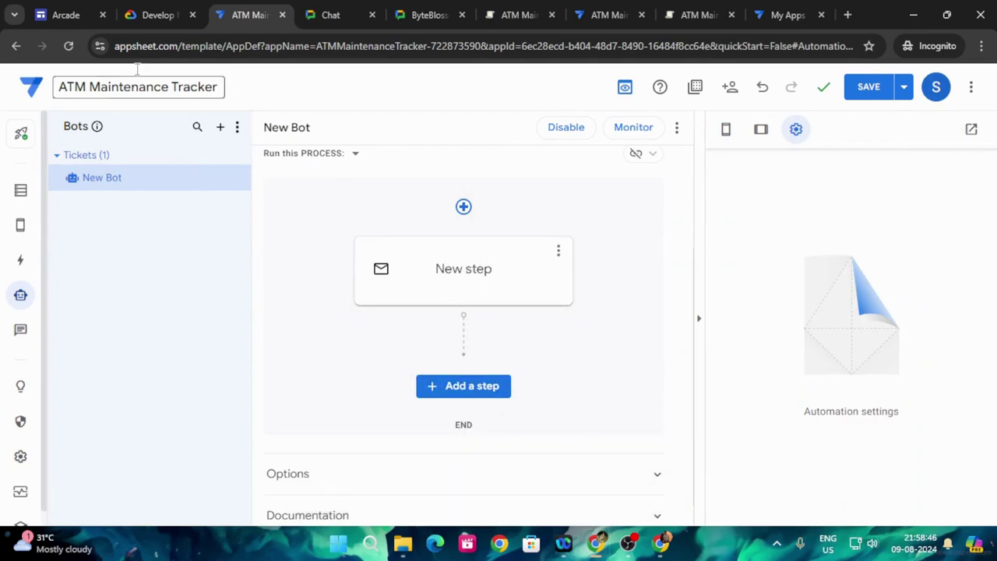
pyautogui.click(156, 15)
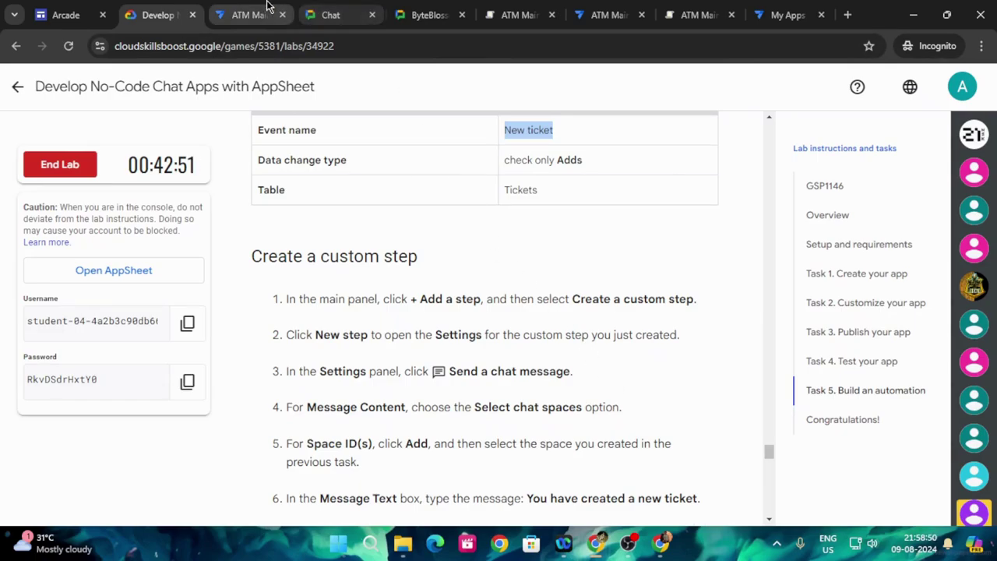
pyautogui.click(245, 15)
pyautogui.click(461, 271)
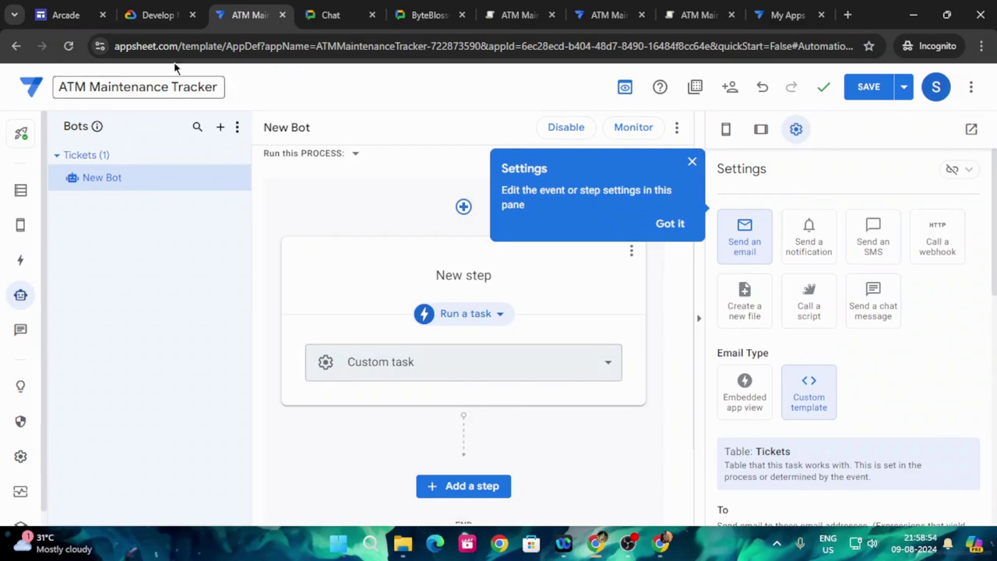
pyautogui.click(154, 15)
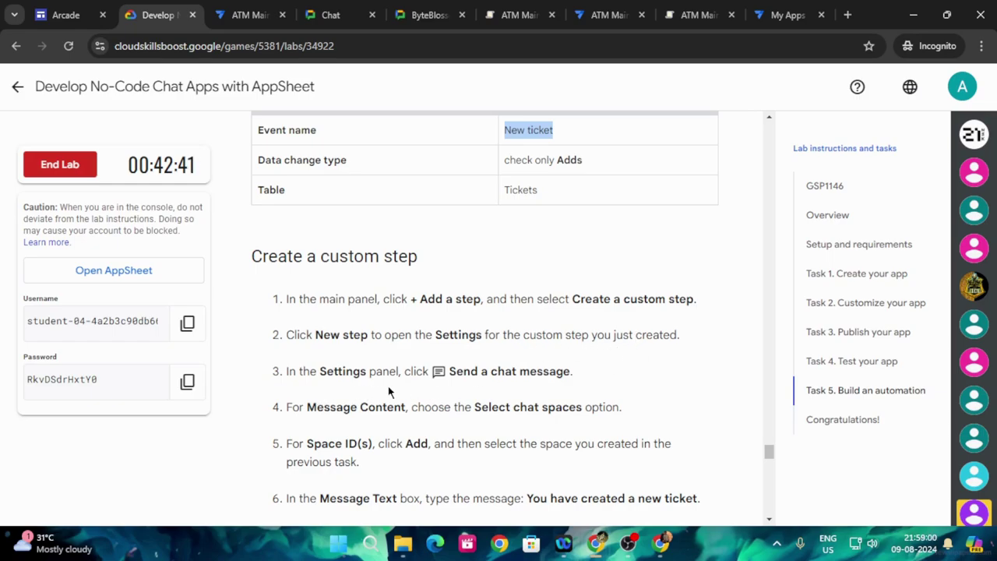
pyautogui.click(249, 15)
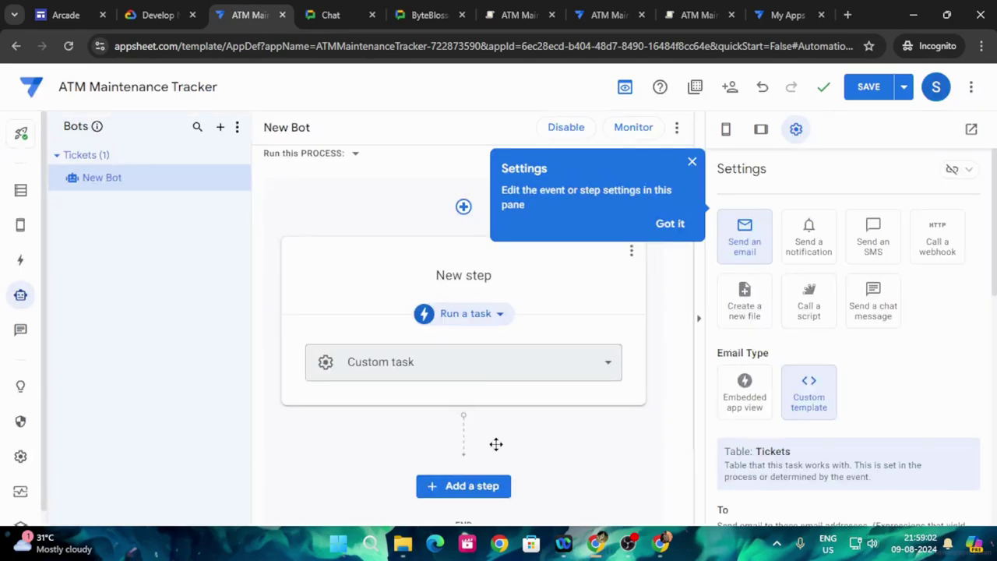
pyautogui.click(458, 371)
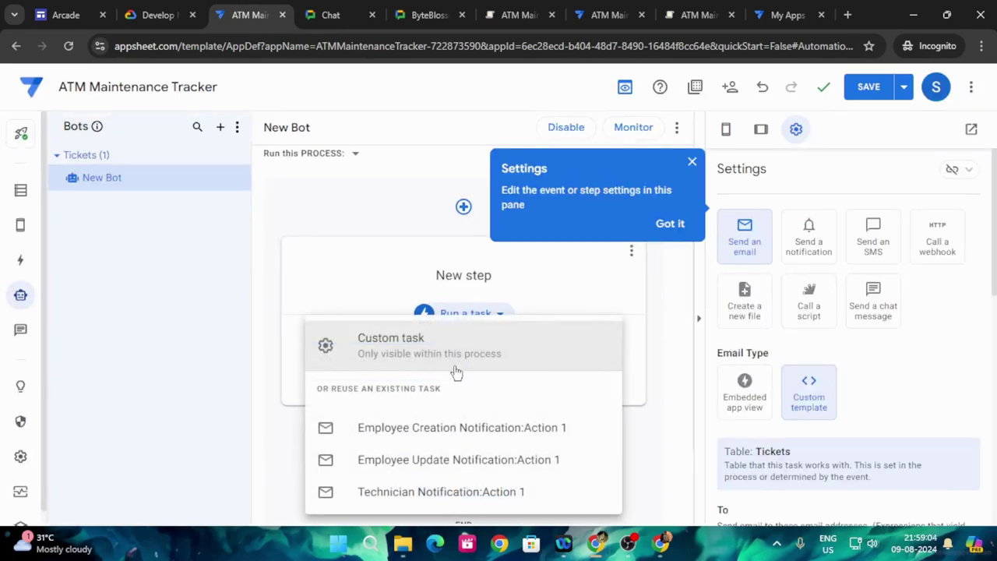
pyautogui.click(177, 8)
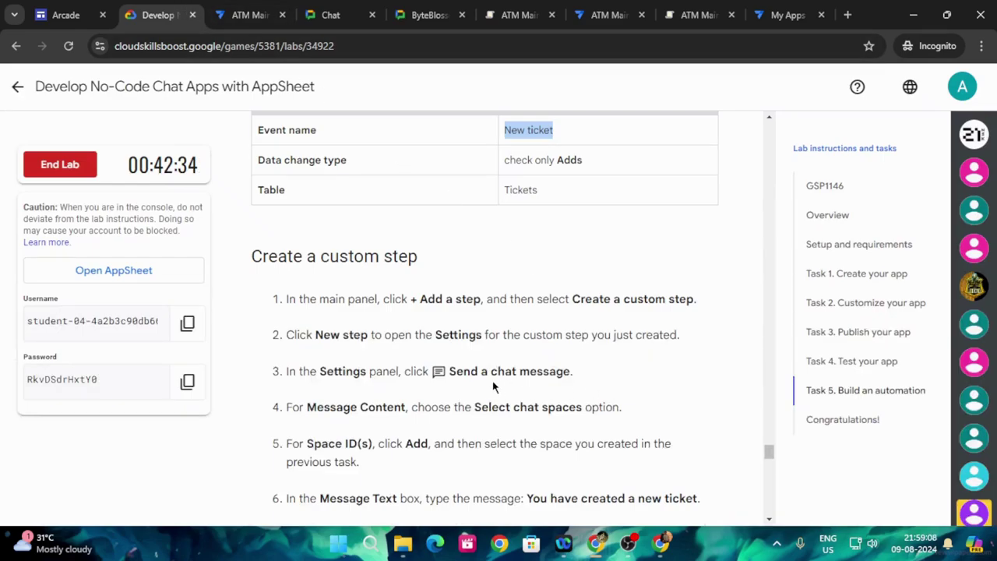
pyautogui.scroll(-1, 499, 394)
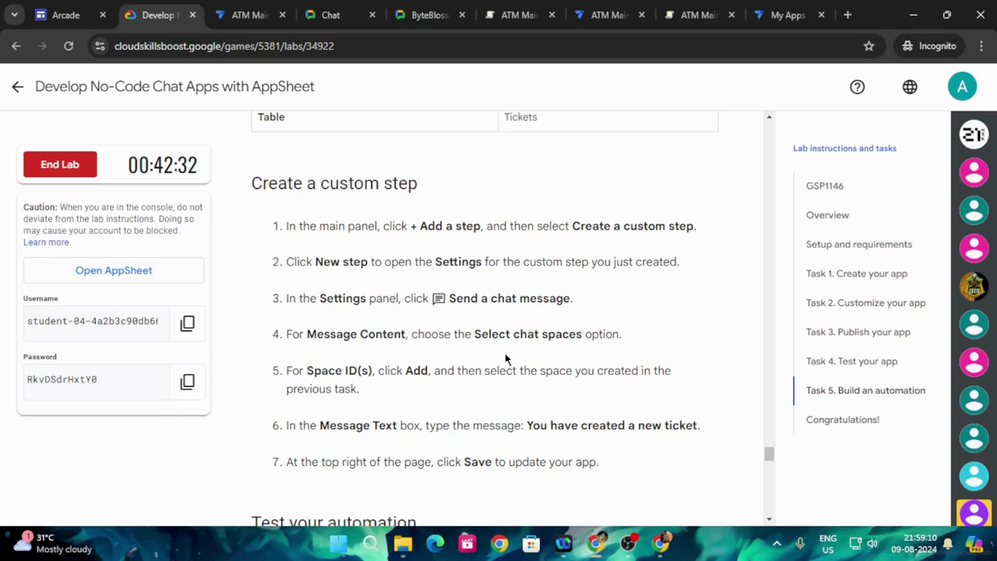
pyautogui.click(253, 15)
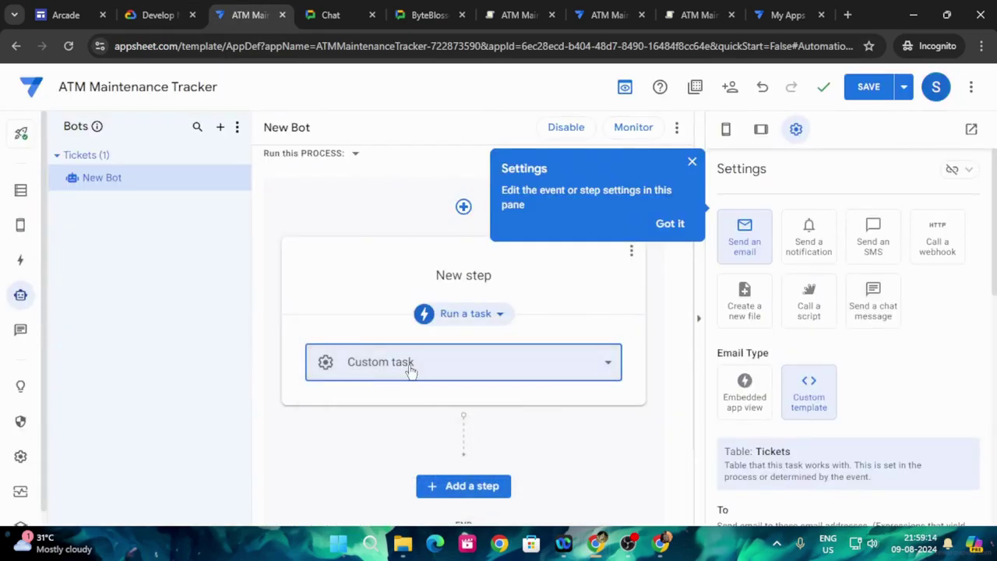
pyautogui.scroll(-2, 452, 423)
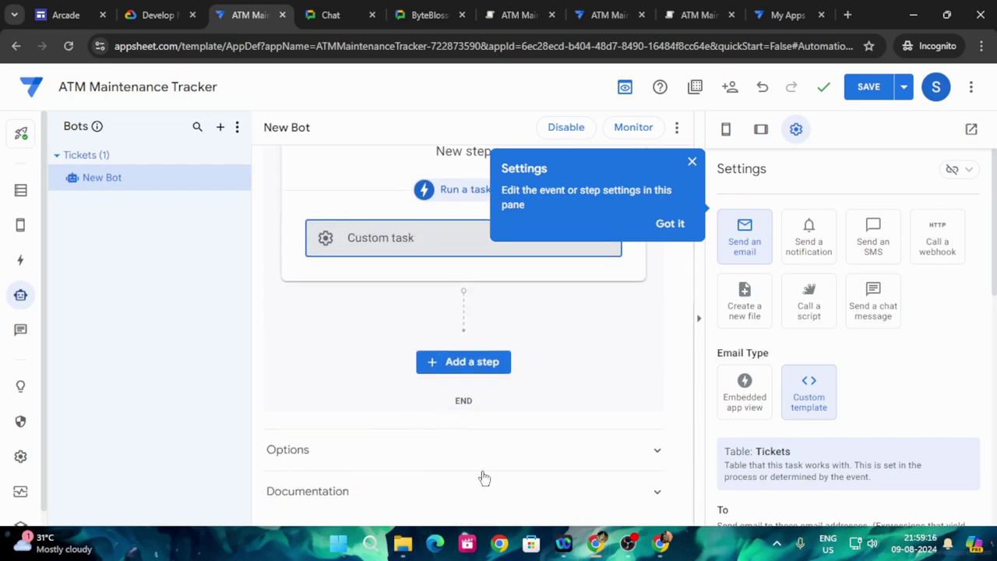
pyautogui.scroll(1, 483, 477)
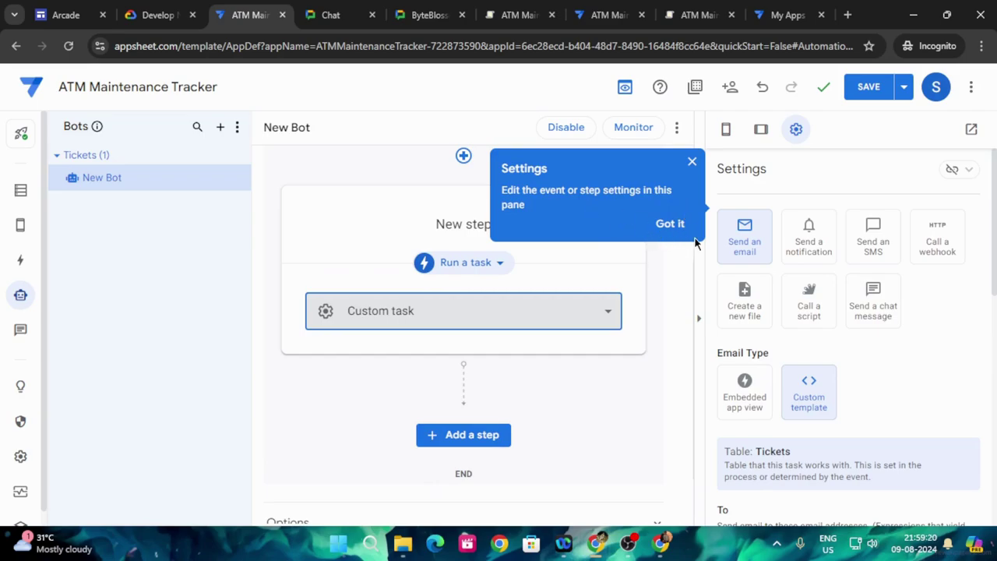
# - Dismiss the settings tip and set New step to the Employee Creation Notification:Action 1 task
pyautogui.click(674, 229)
pyautogui.scroll(1, 660, 415)
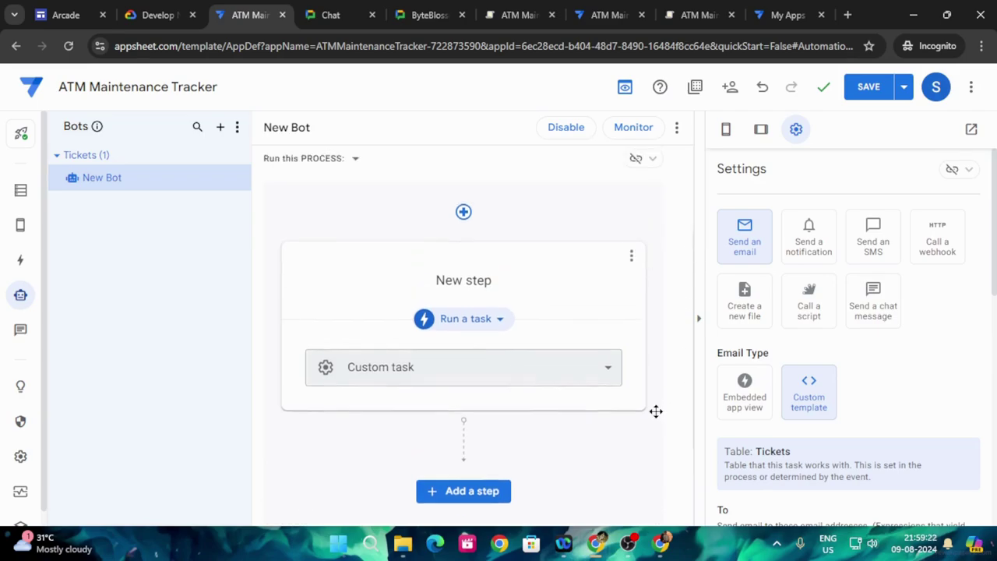
pyautogui.click(631, 273)
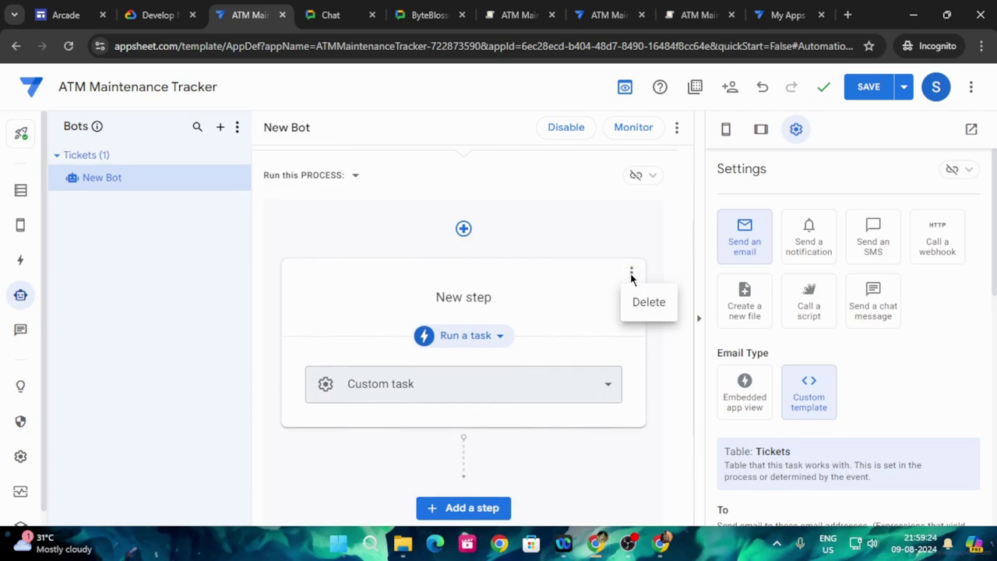
pyautogui.click(605, 384)
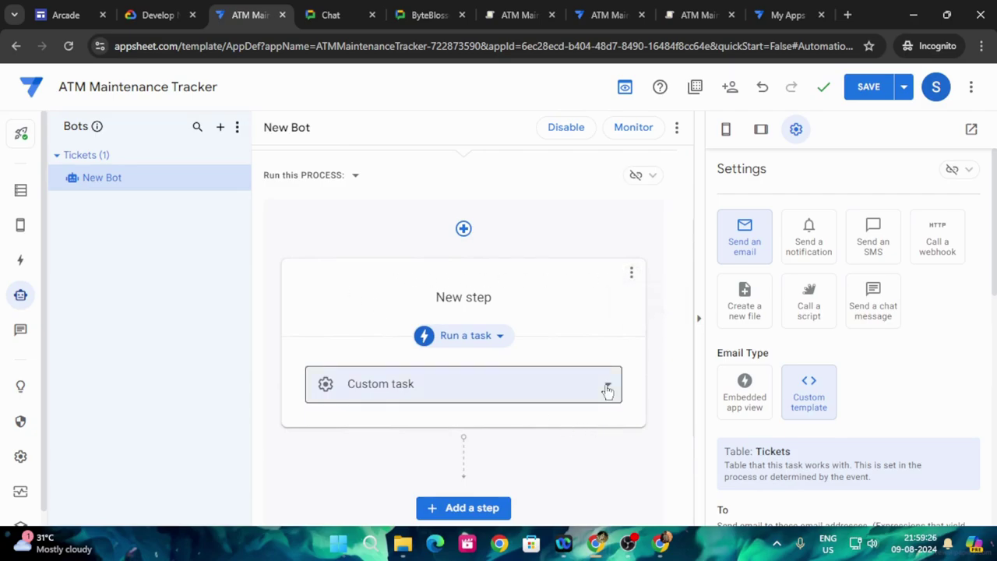
pyautogui.click(326, 384)
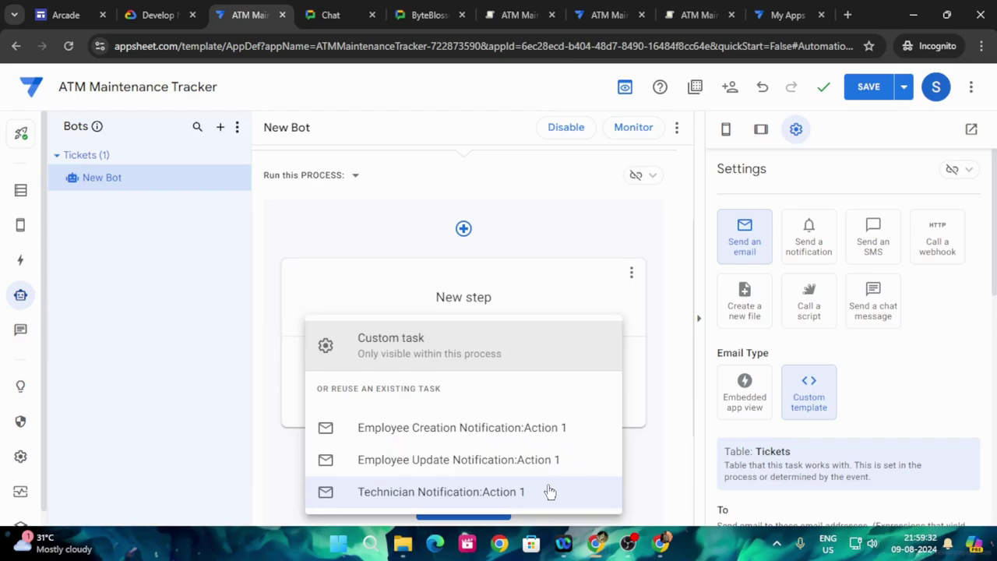
pyautogui.click(412, 428)
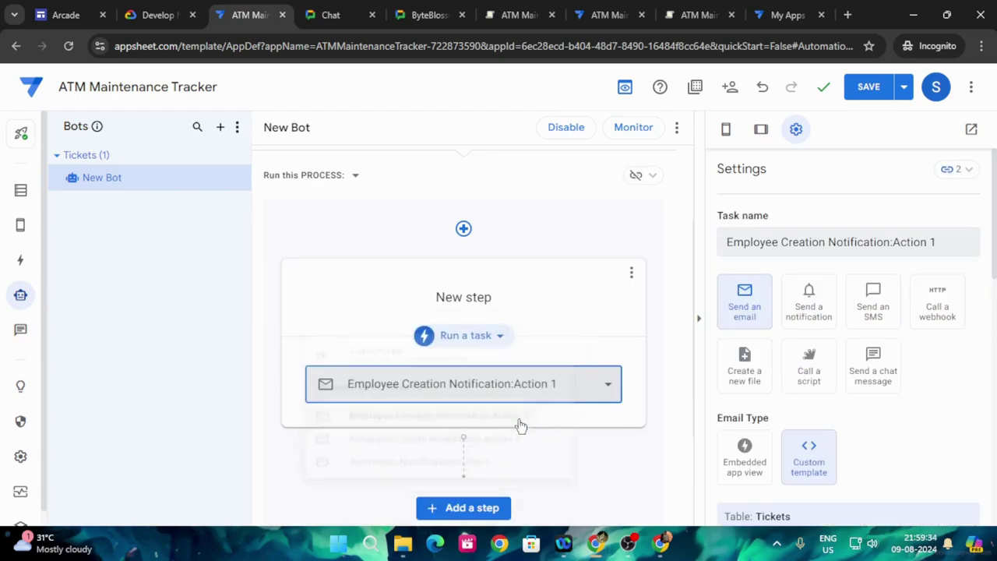
# - Switch New step back to running a Custom task
pyautogui.click(152, 14)
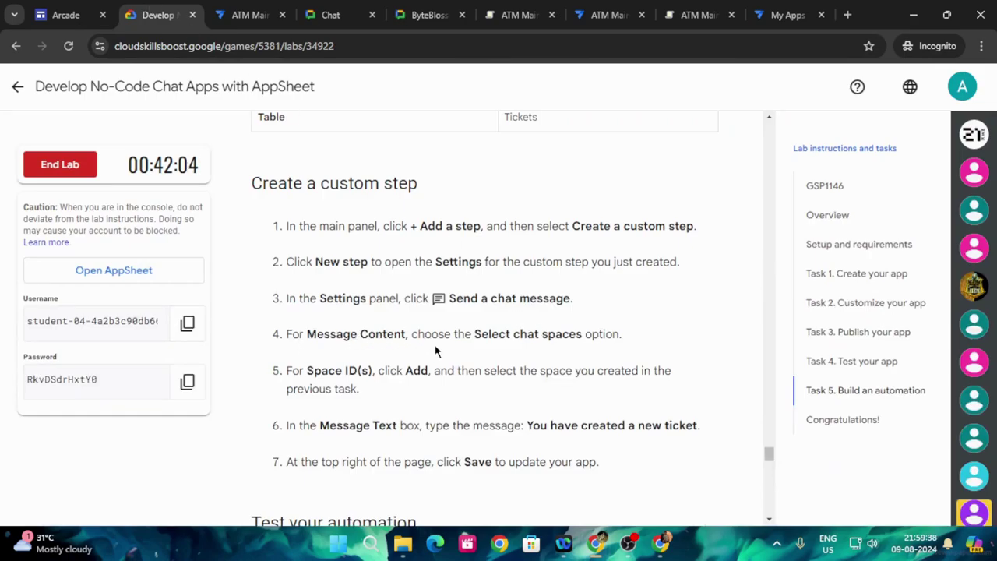
pyautogui.scroll(-2, 598, 348)
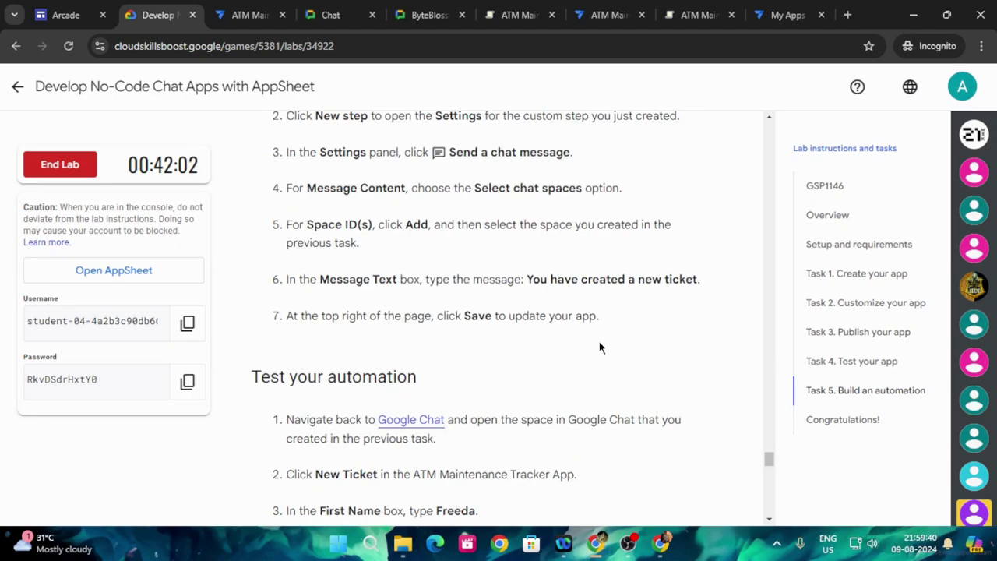
pyautogui.click(258, 14)
pyautogui.scroll(-2, 548, 450)
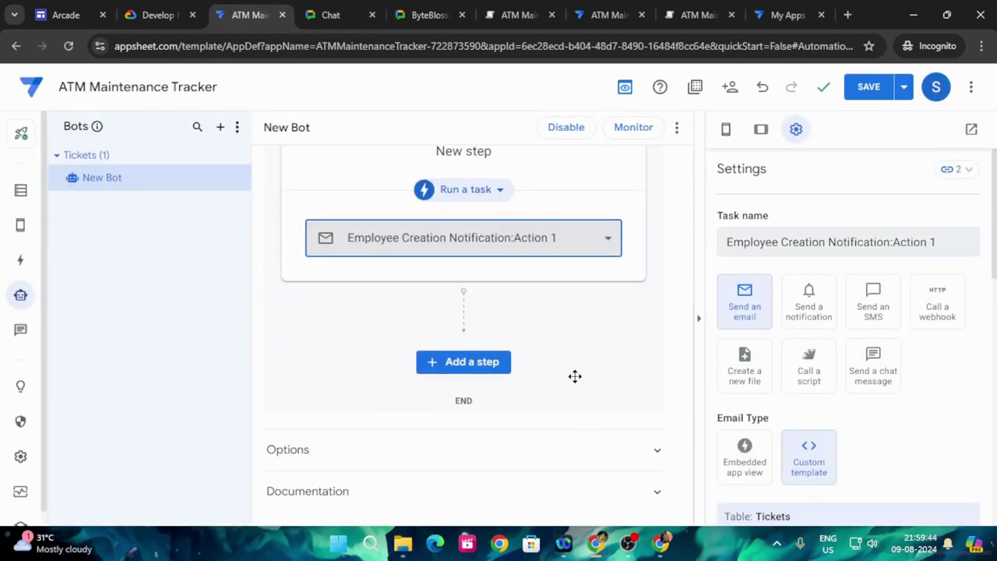
pyautogui.scroll(1, 574, 377)
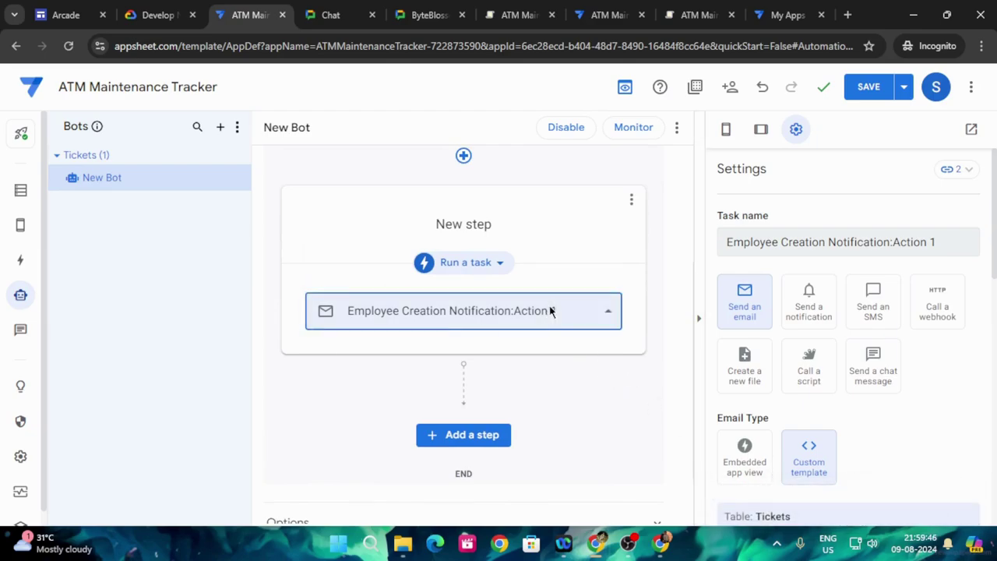
pyautogui.click(550, 310)
pyautogui.click(424, 222)
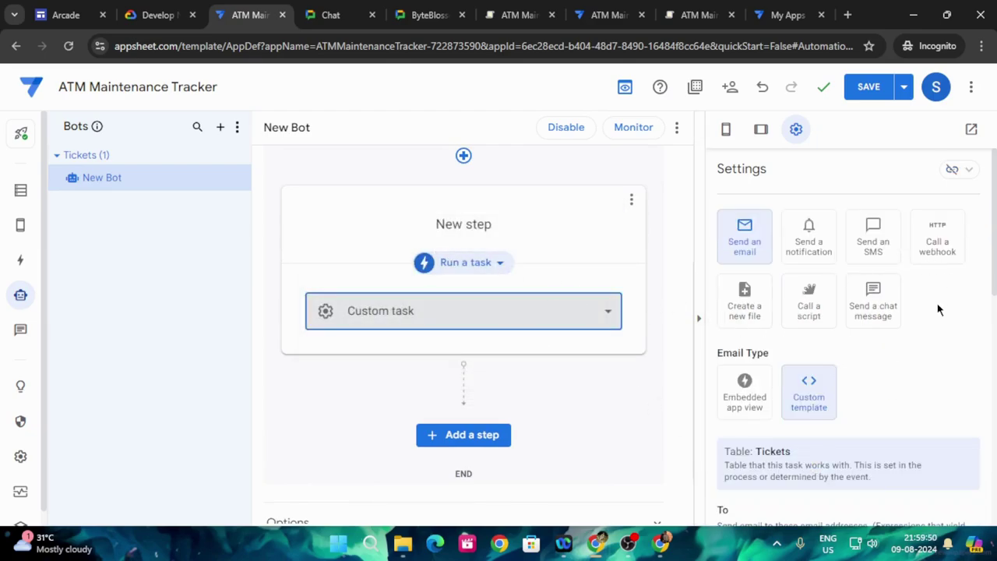
# - Change the custom task type to Send a chat message
pyautogui.click(158, 14)
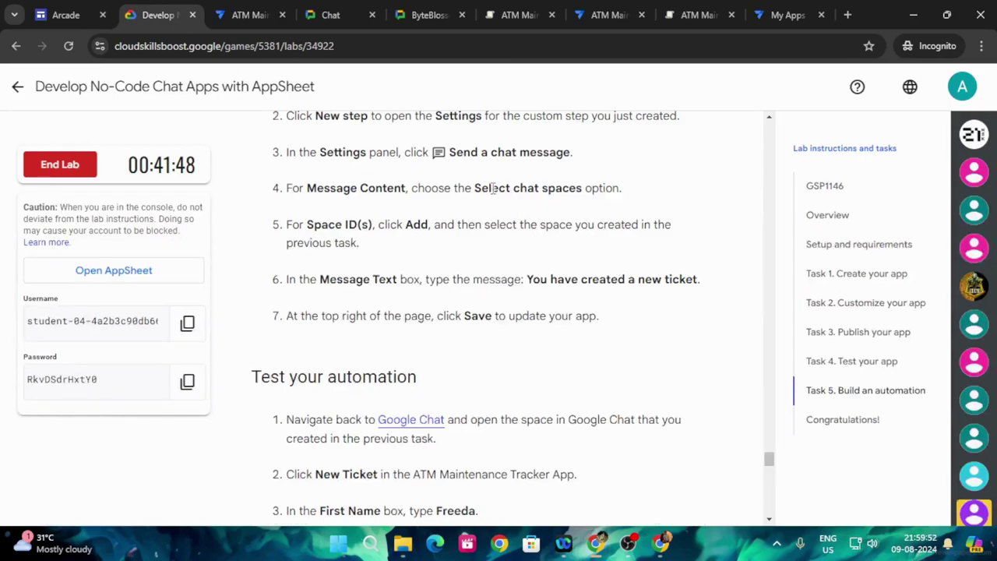
pyautogui.click(248, 14)
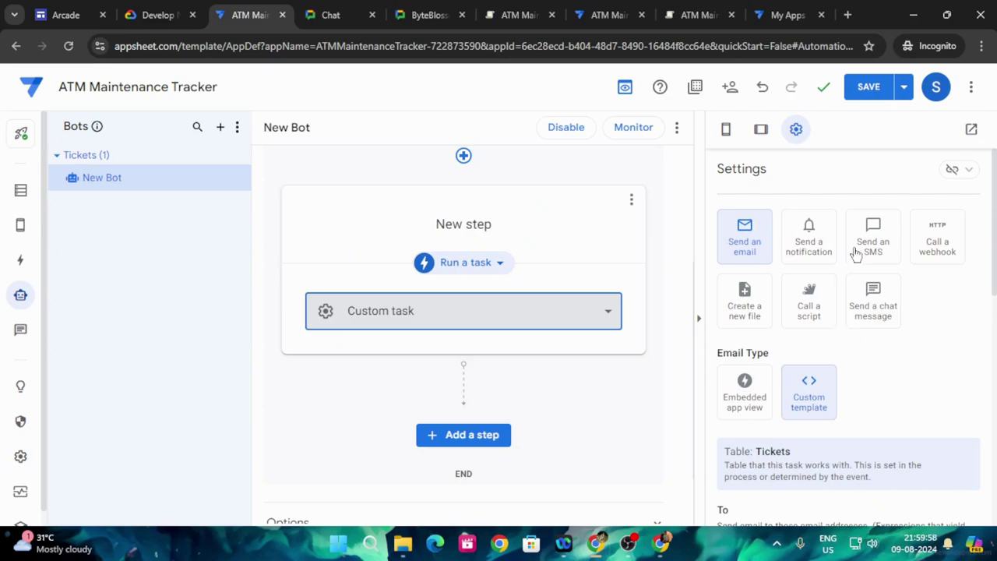
pyautogui.click(148, 11)
pyautogui.scroll(4, 493, 321)
pyautogui.click(248, 14)
pyautogui.click(897, 323)
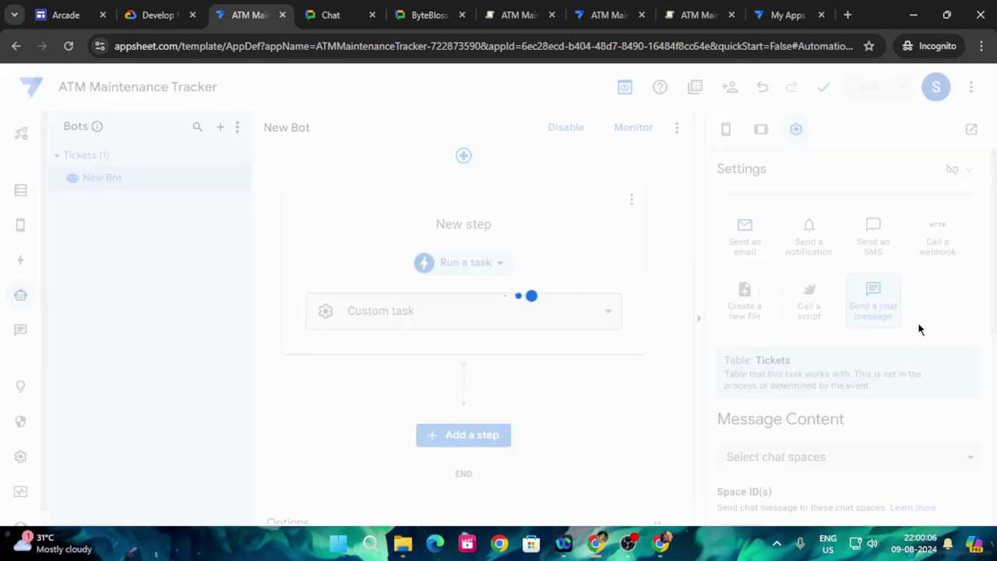
# - Set Message Content to Select chat spaces
pyautogui.click(156, 14)
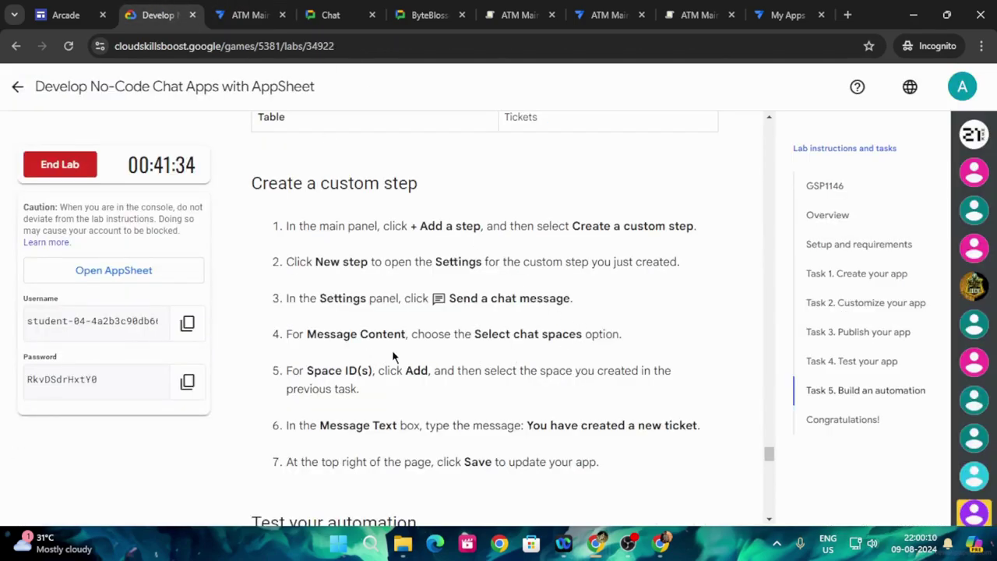
pyautogui.click(249, 14)
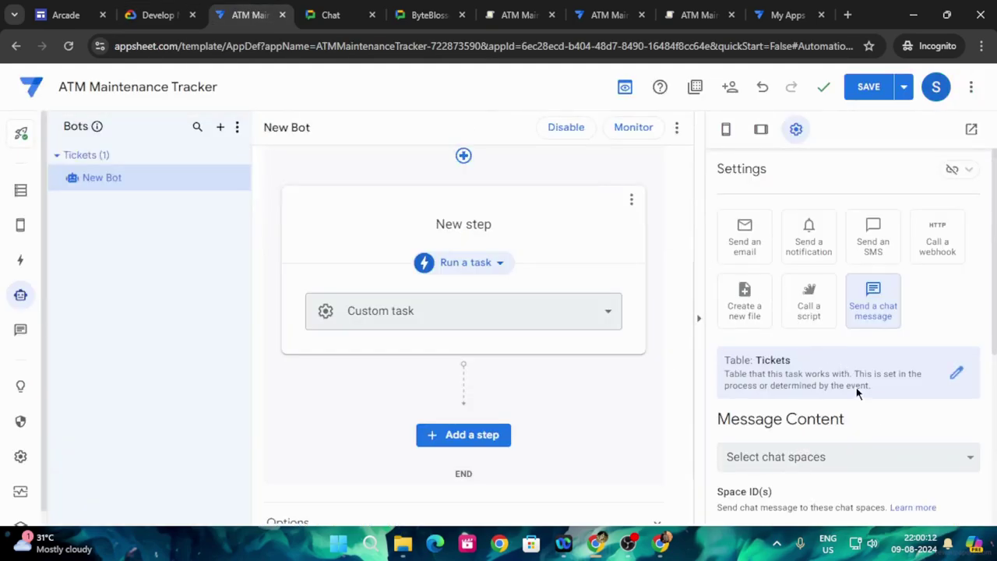
pyautogui.scroll(-1, 861, 396)
pyautogui.click(799, 391)
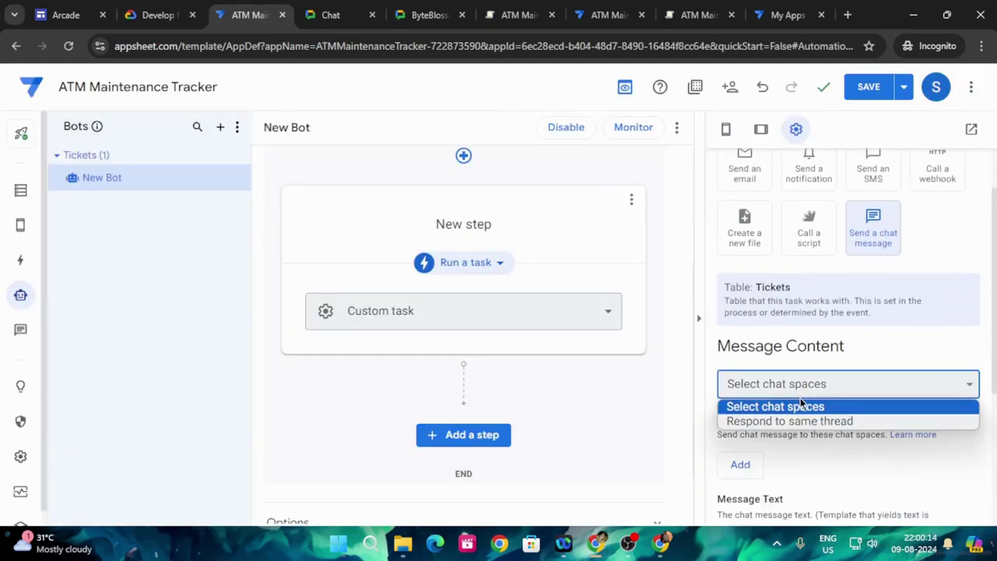
pyautogui.click(799, 404)
# - List the chat spaces available under Space ID(s)
pyautogui.click(156, 14)
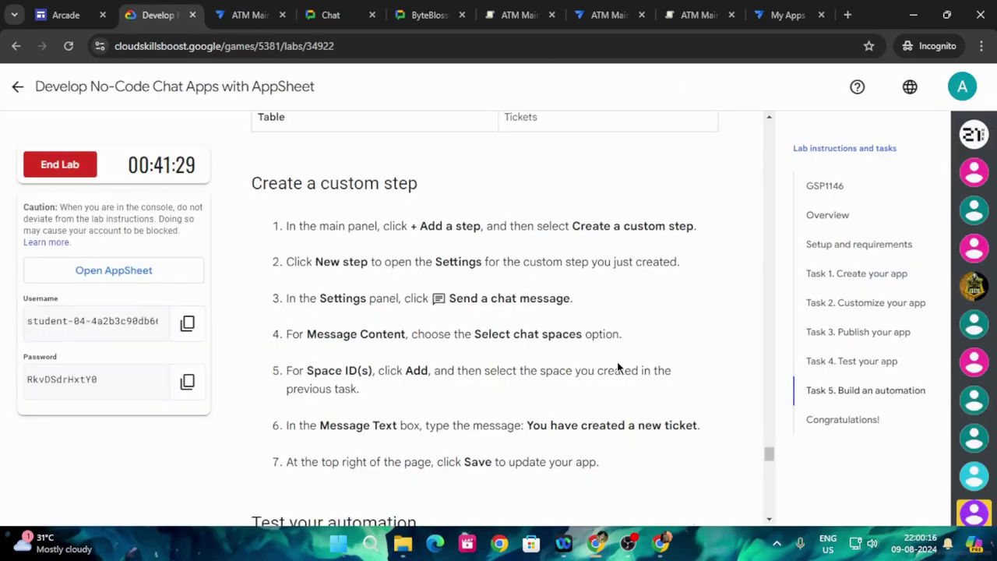
pyautogui.scroll(-1, 617, 363)
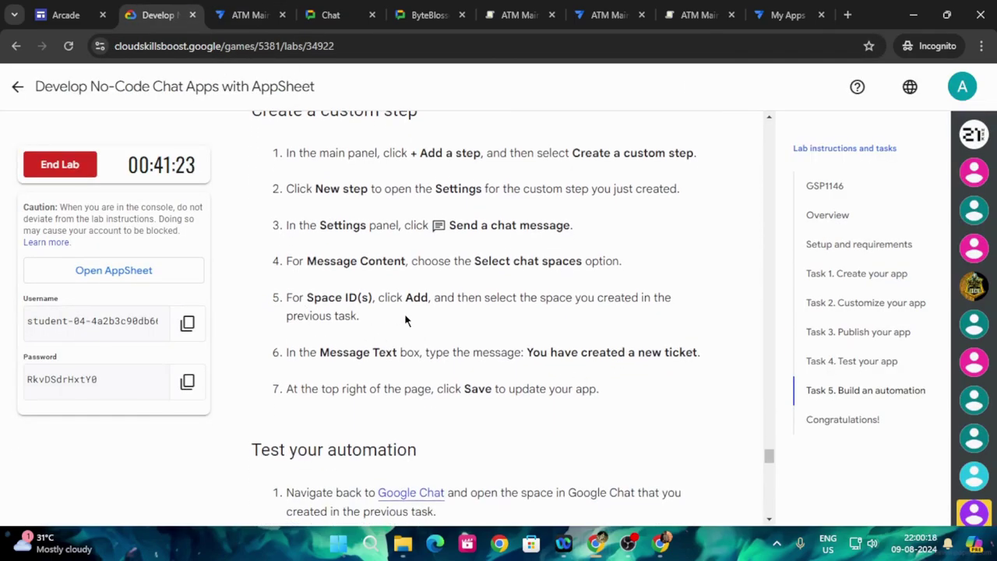
pyautogui.scroll(-1, 472, 308)
pyautogui.click(249, 14)
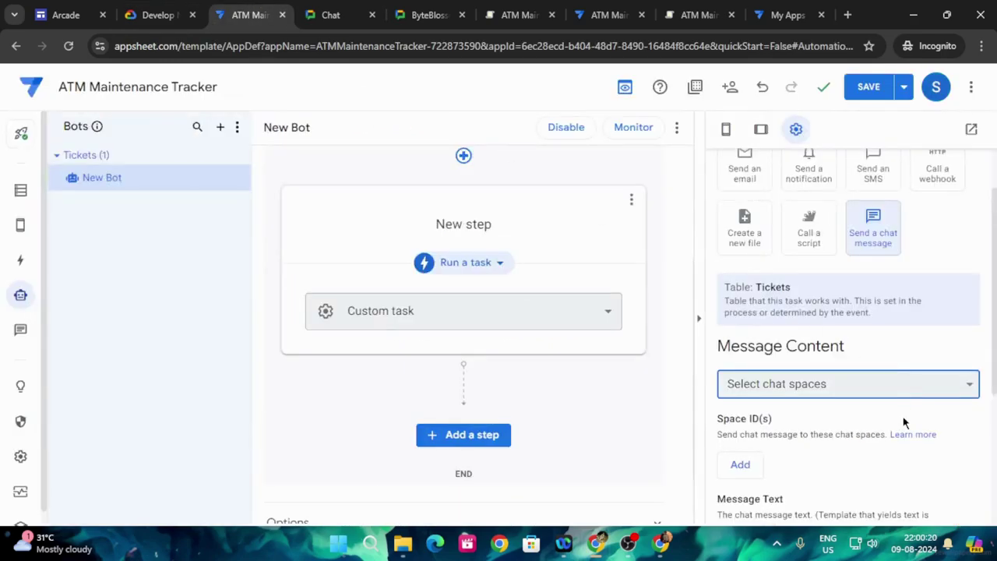
pyautogui.scroll(-1, 785, 425)
pyautogui.click(740, 391)
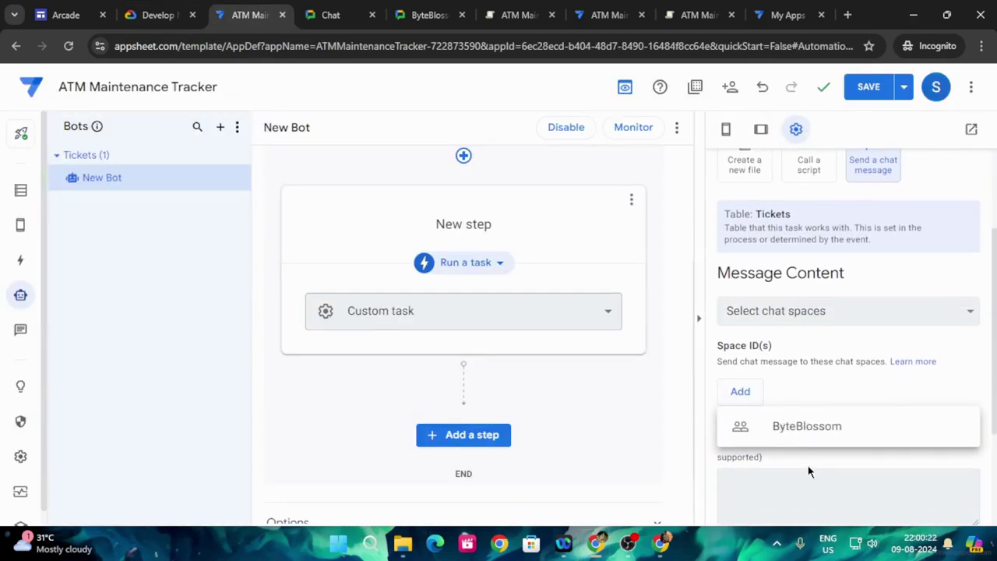
# - Target the ByteBlossom space and set Message Text to 'You have created a new ticket.'
pyautogui.click(813, 436)
pyautogui.click(171, 10)
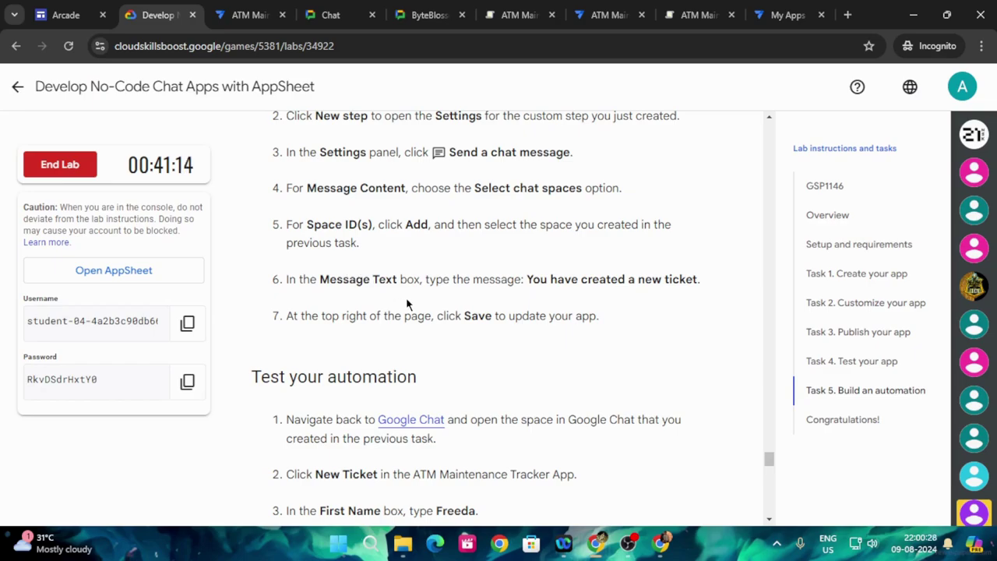
pyautogui.moveTo(529, 278); pyautogui.dragTo(704, 283)
pyautogui.hotkey('ctrl', 'c')
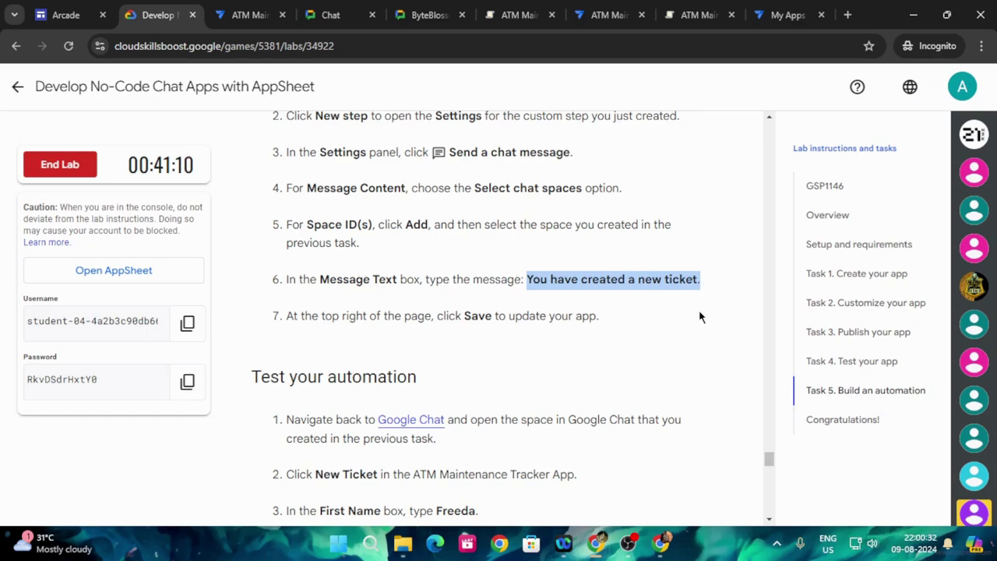
pyautogui.hotkey('ctrl', 'Tab')
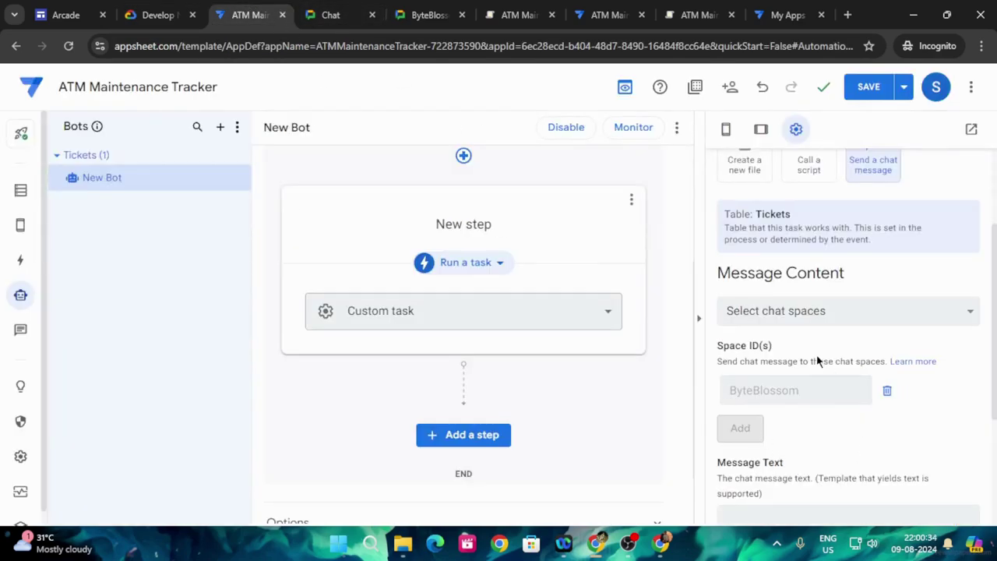
pyautogui.scroll(-1, 803, 357)
pyautogui.click(768, 438)
pyautogui.hotkey('ctrl', 'v')
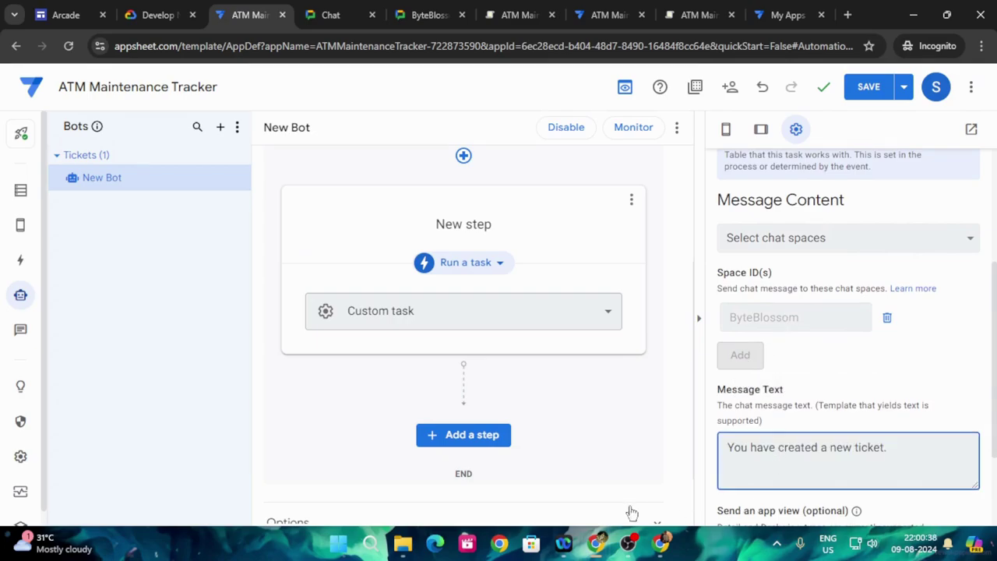
# - Save the ATM Maintenance Tracker app with the new chat message step
pyautogui.click(165, 14)
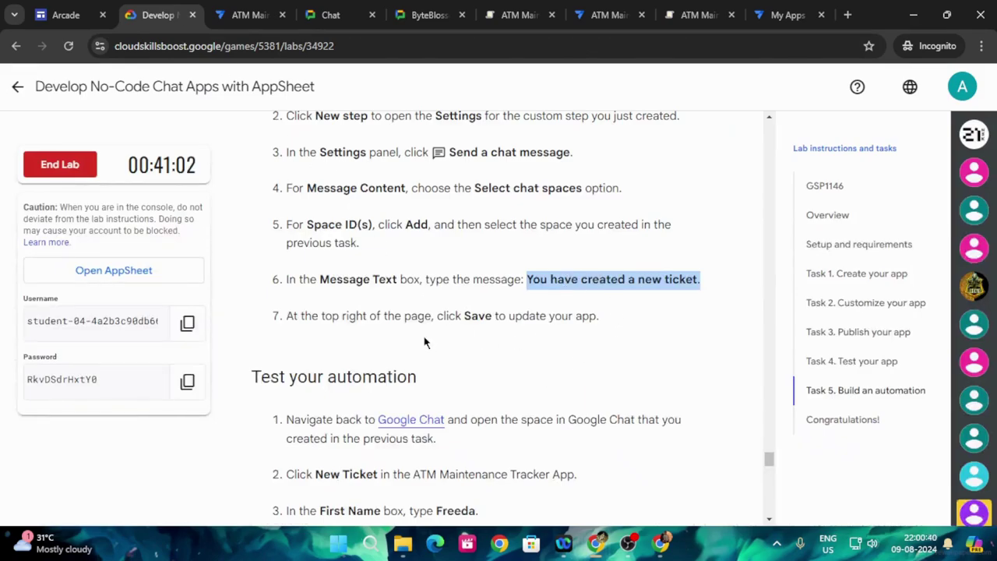
pyautogui.scroll(-2, 433, 342)
pyautogui.click(248, 15)
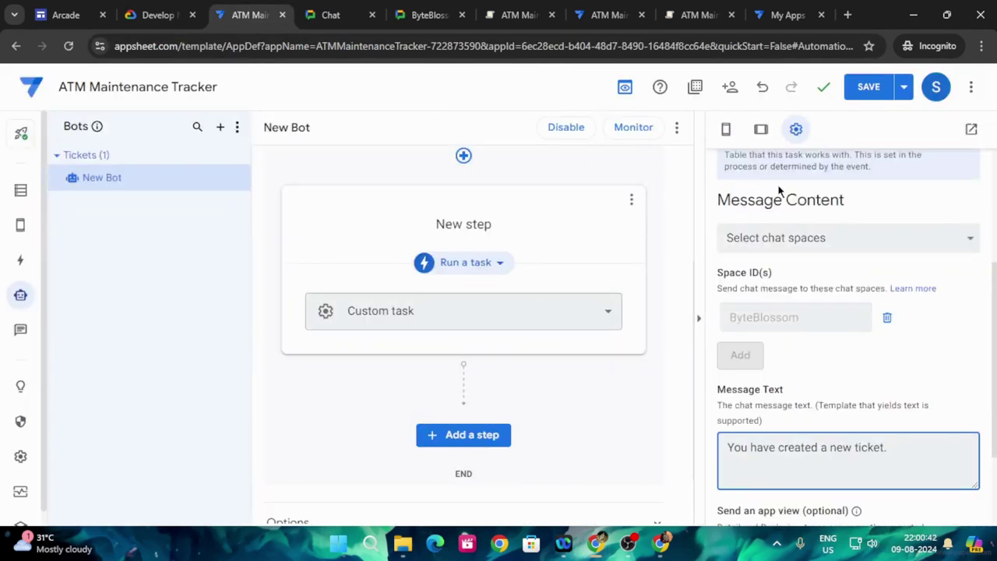
pyautogui.click(868, 86)
# - Compare the remaining lab instructions against the saved bot configuration
pyautogui.click(160, 15)
pyautogui.scroll(-1, 529, 343)
pyautogui.scroll(-2, 529, 343)
pyautogui.scroll(1, 529, 342)
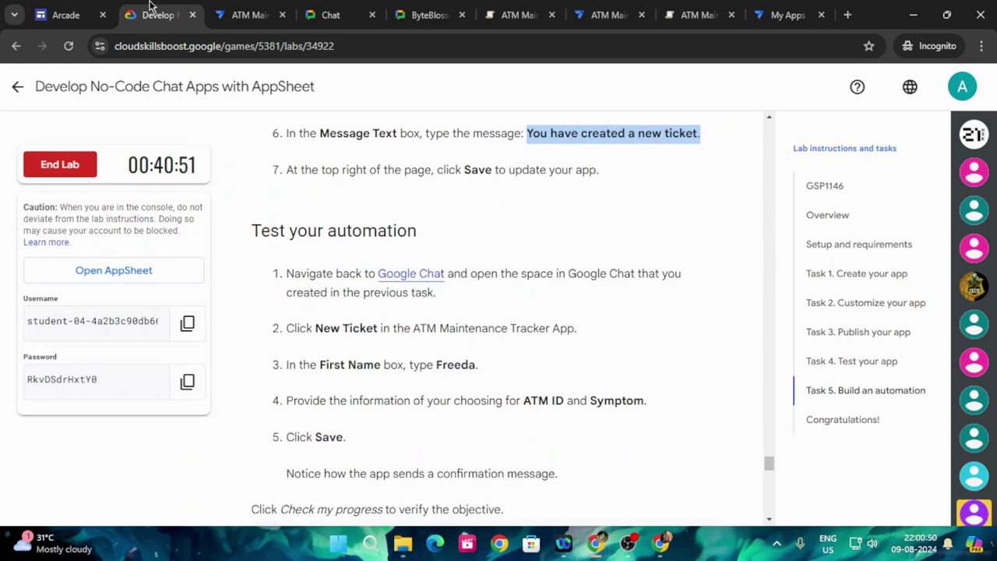
pyautogui.click(243, 14)
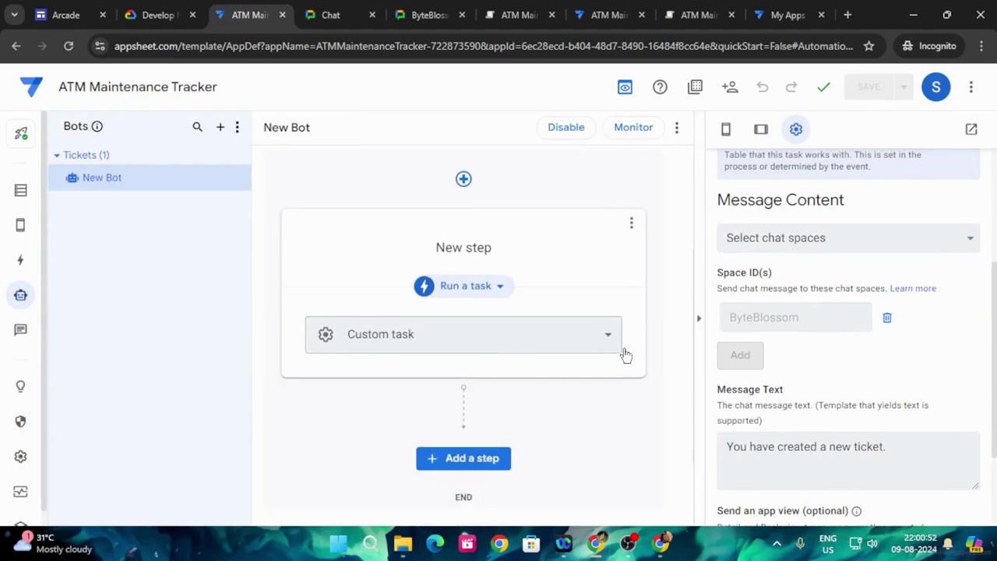
pyautogui.scroll(3, 888, 316)
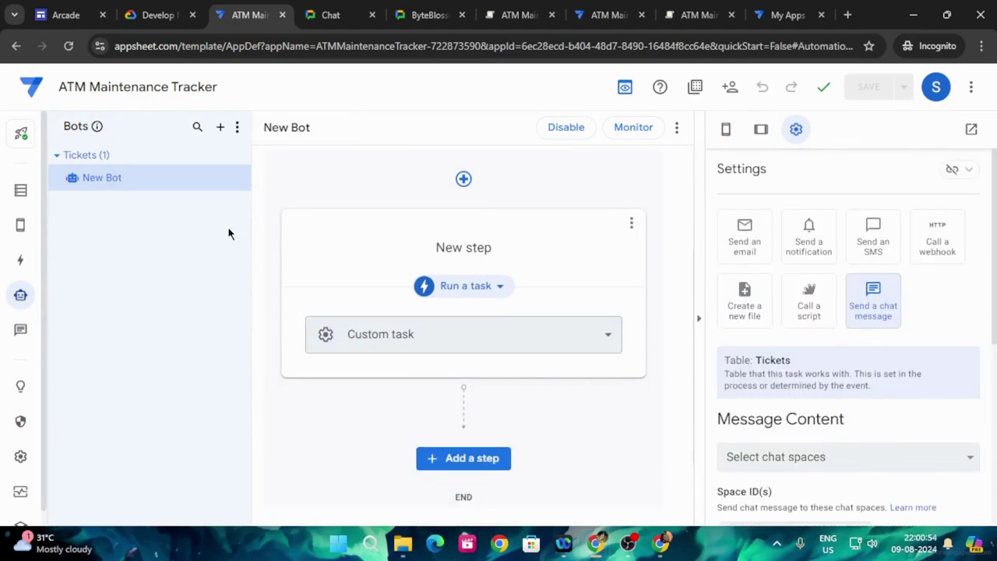
pyautogui.scroll(-5, 843, 397)
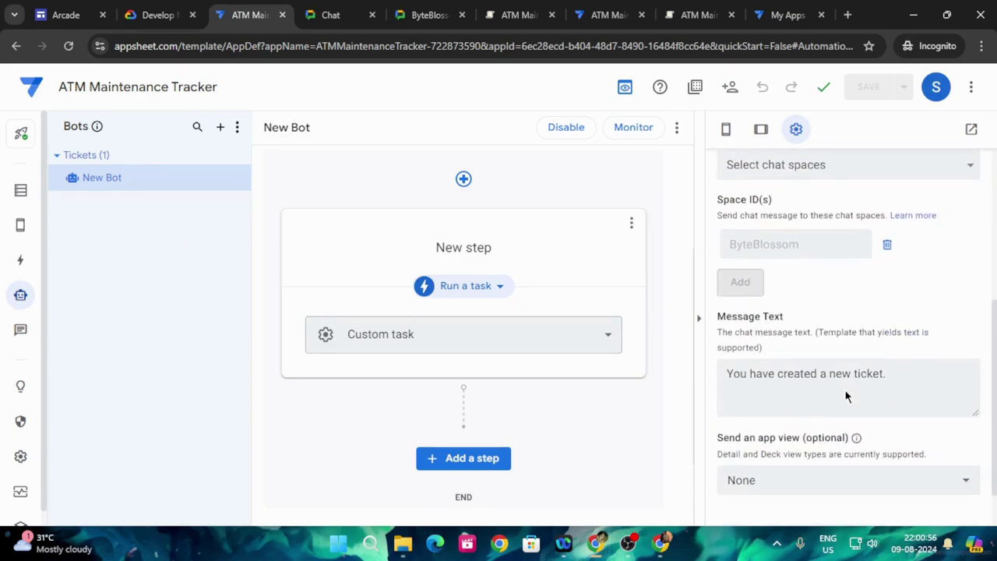
pyautogui.scroll(2, 390, 434)
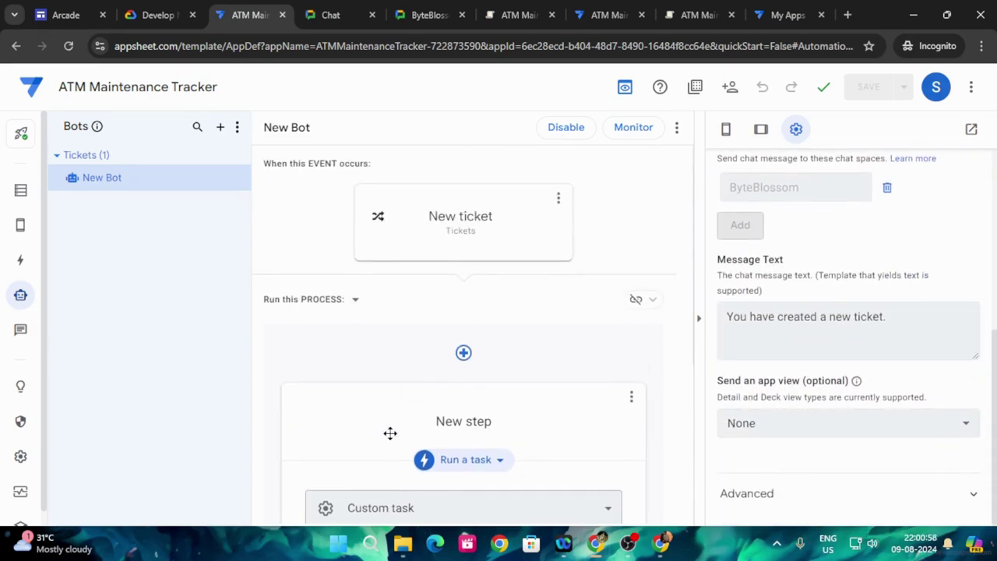
pyautogui.click(178, 6)
# - Open Google Chat from the lab link and switch to the lab student account
pyautogui.click(417, 276)
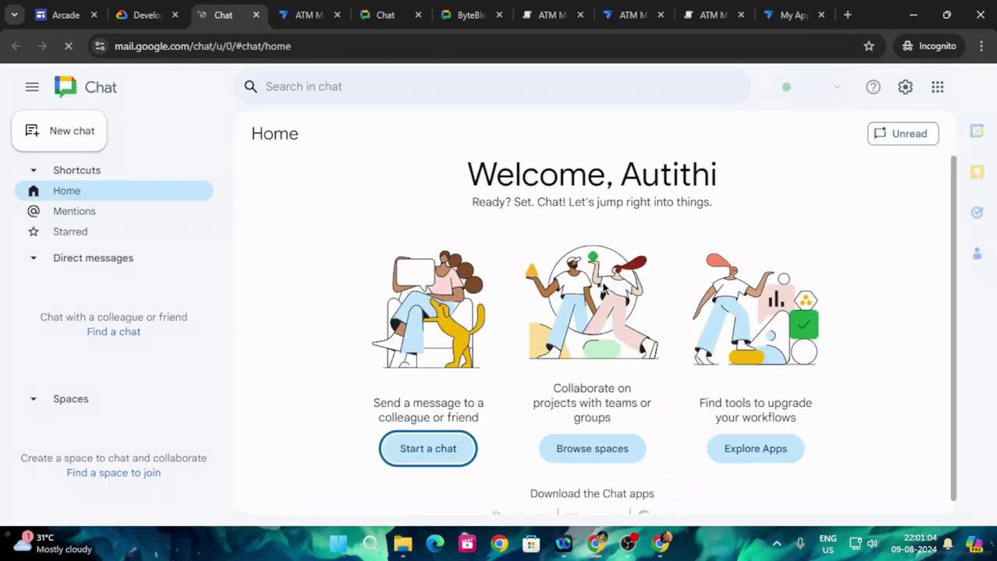
pyautogui.click(972, 88)
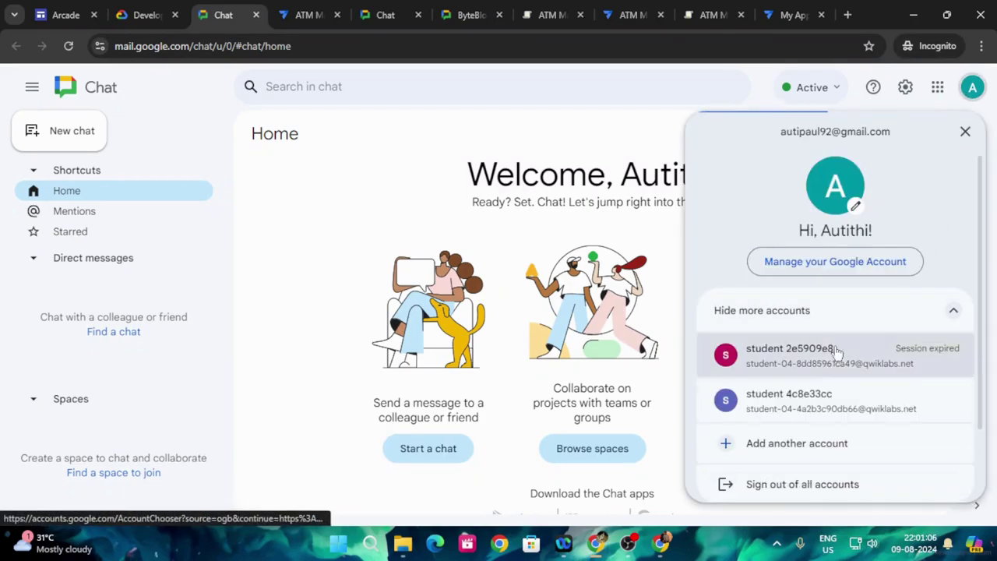
pyautogui.click(812, 407)
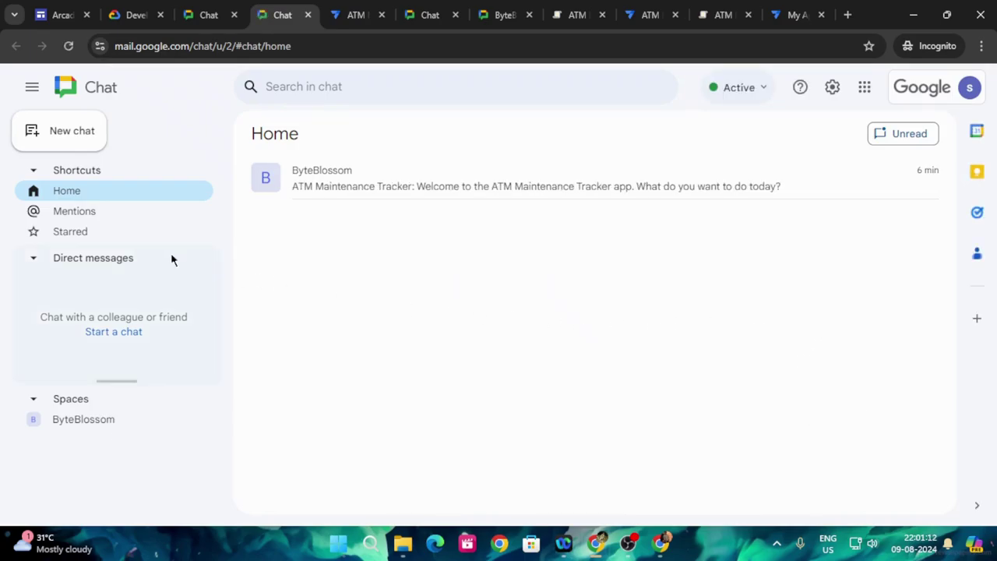
# - Open the ByteBlossom space and launch the ATM Maintenance Tracker New Ticket form
pyautogui.click(340, 183)
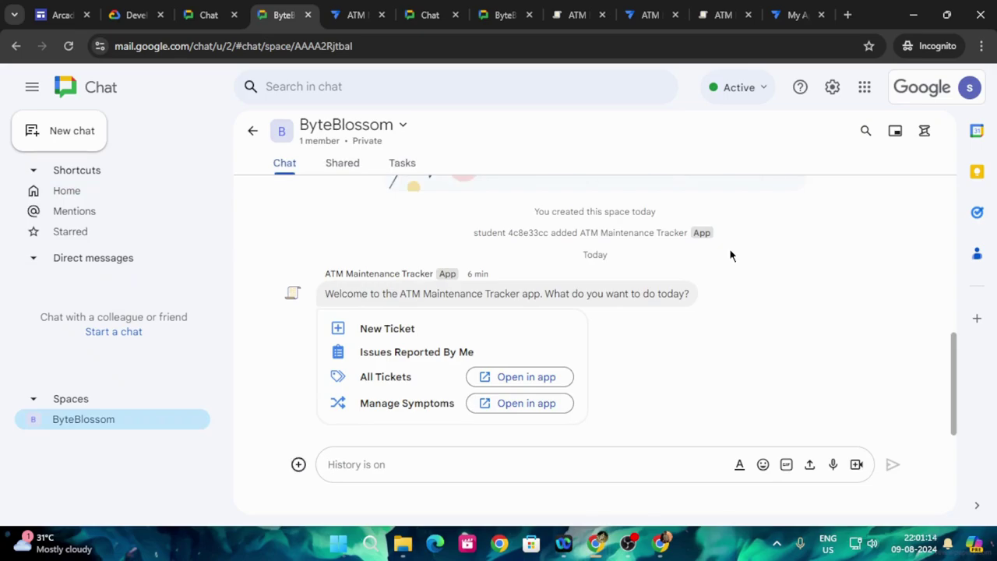
pyautogui.click(394, 332)
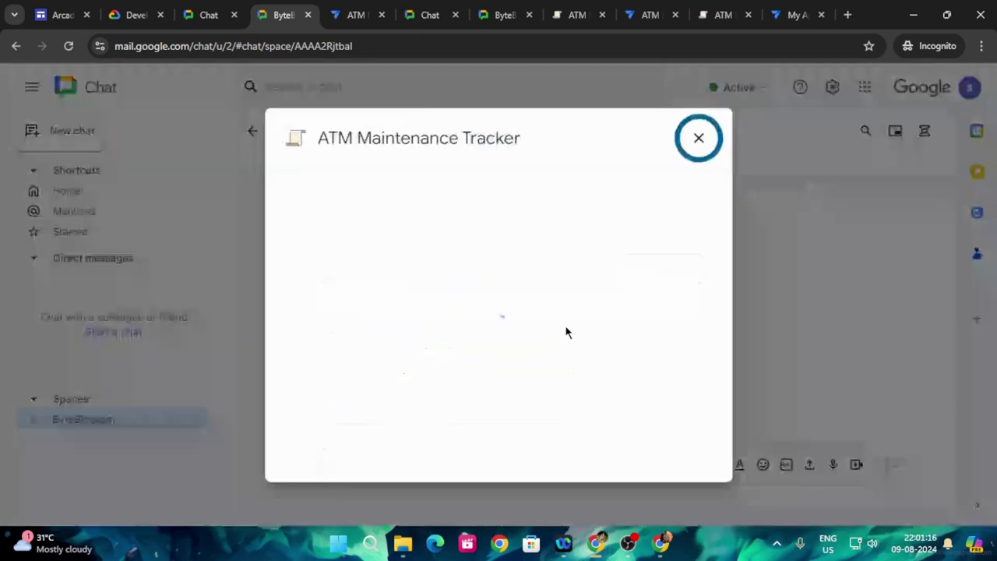
pyautogui.click(136, 6)
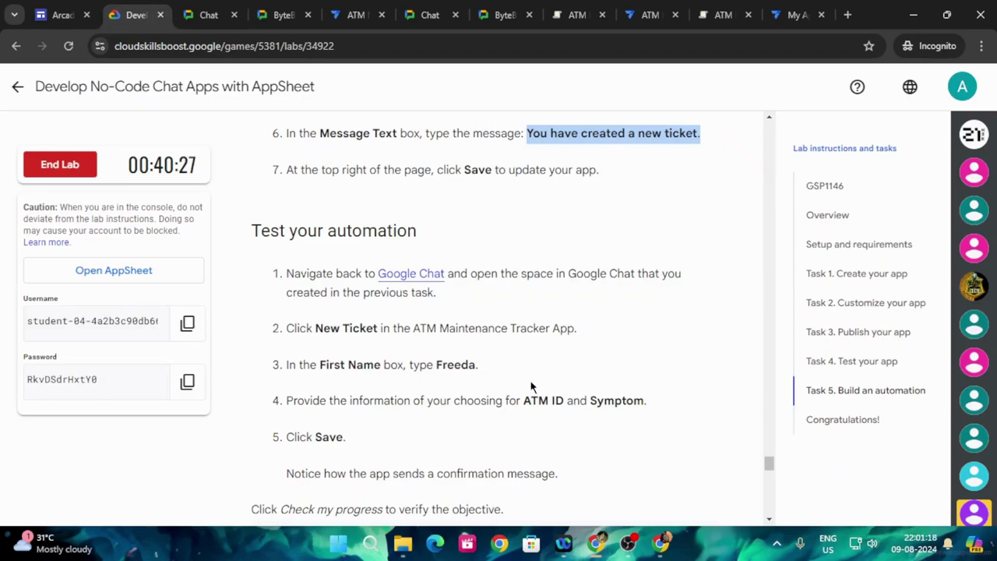
# - Copy the sample first name from lab step 3 into the New Ticket's First Name field
pyautogui.scroll(-1, 533, 388)
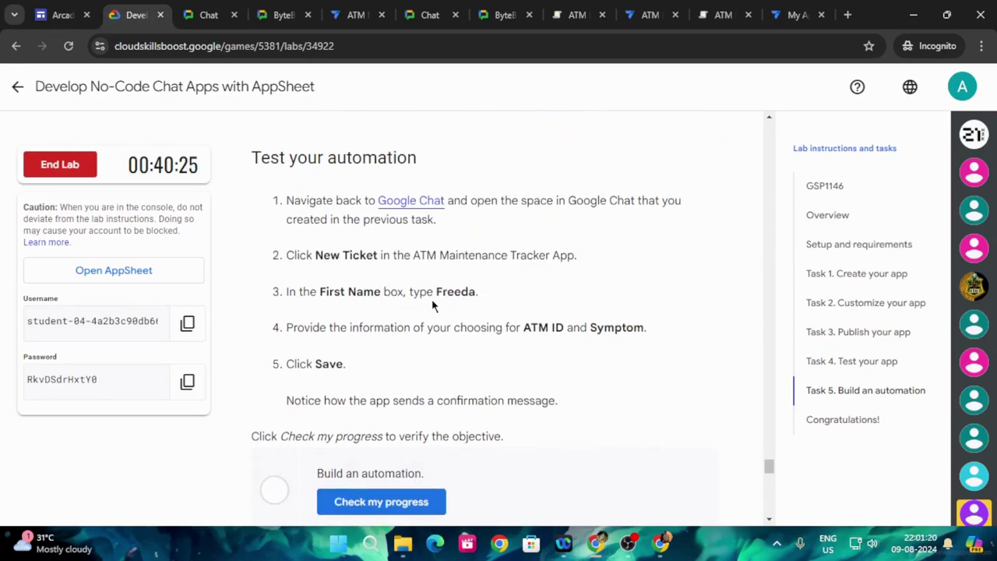
pyautogui.moveTo(436, 291); pyautogui.dragTo(475, 290)
pyautogui.hotkey('ctrl', 'c')
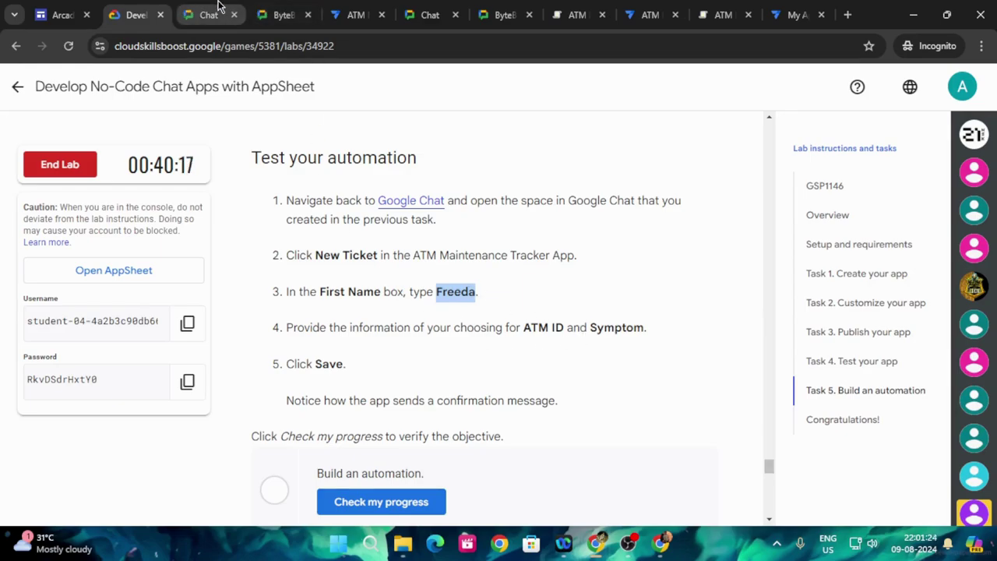
pyautogui.click(296, 16)
pyautogui.click(351, 331)
pyautogui.hotkey('ctrl', 'v')
pyautogui.click(134, 15)
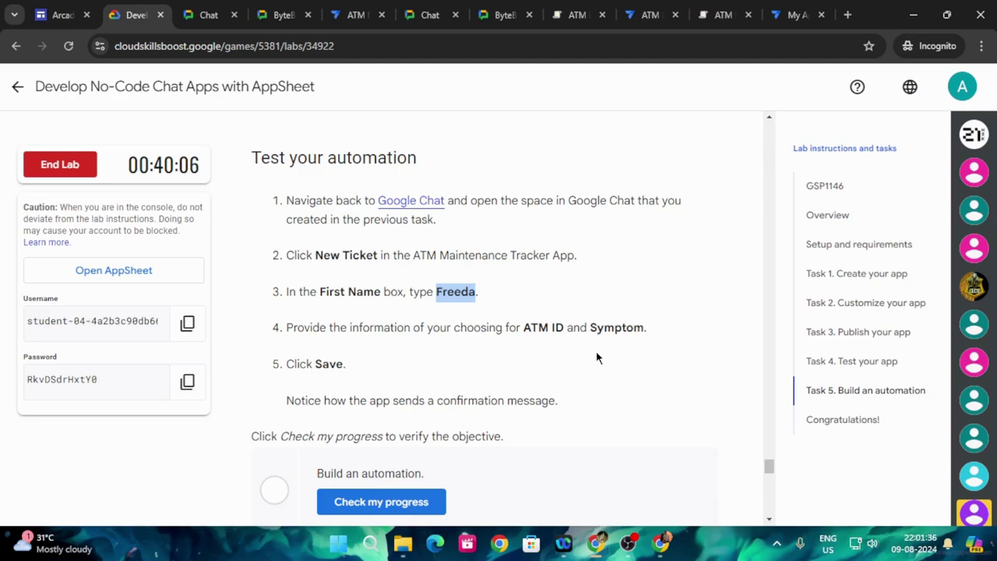
pyautogui.click(279, 14)
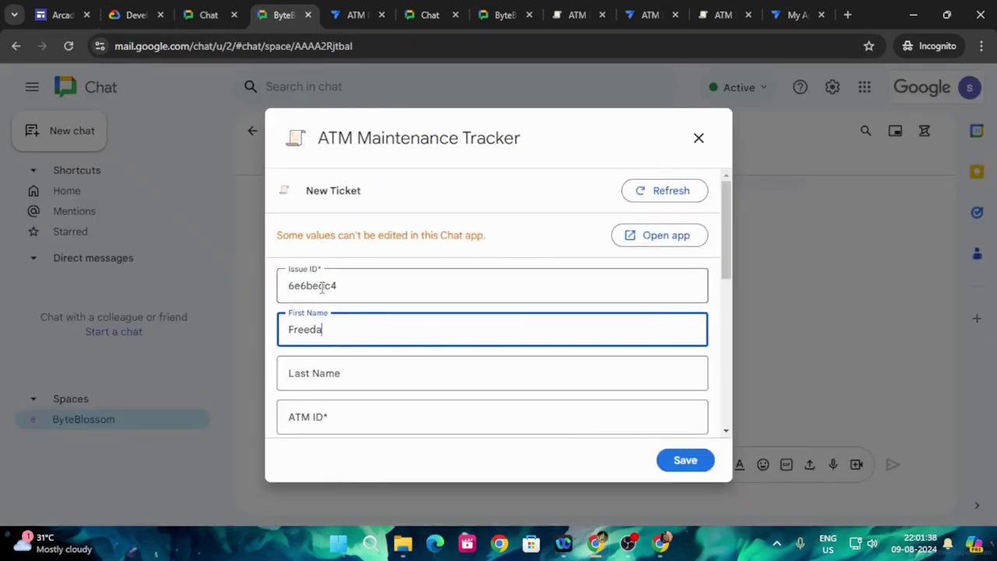
# - Review the lab's testing instructions for the ATM ID and Symptom values
pyautogui.scroll(-2, 365, 328)
pyautogui.click(367, 341)
pyautogui.click(139, 14)
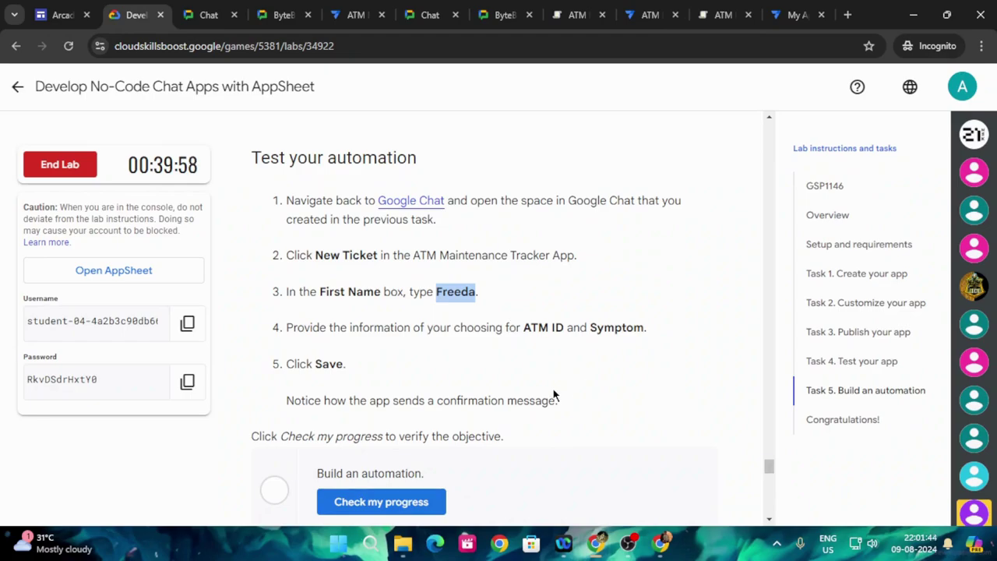
pyautogui.scroll(-3, 554, 397)
pyautogui.scroll(4, 530, 403)
pyautogui.scroll(12, 526, 399)
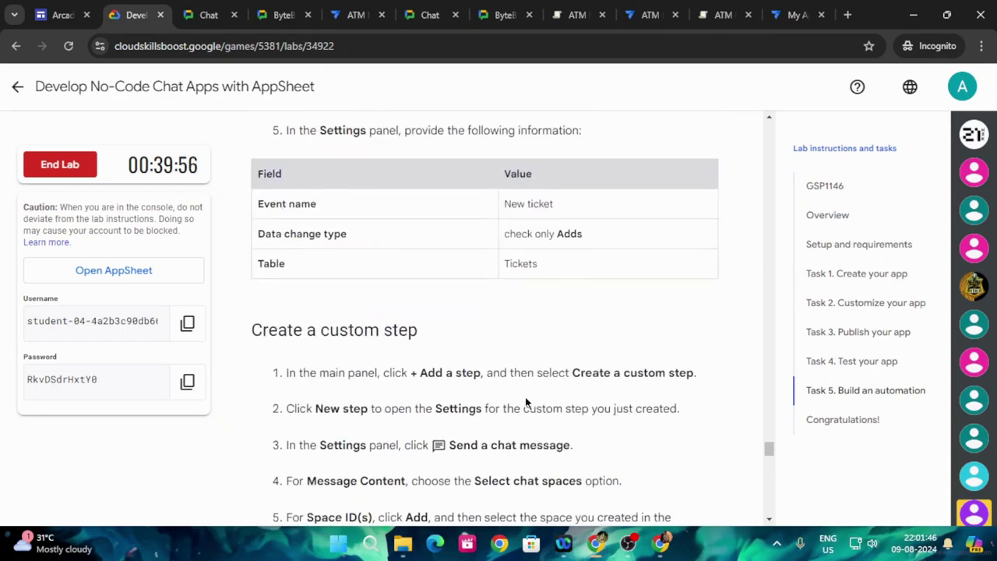
pyautogui.scroll(12, 546, 435)
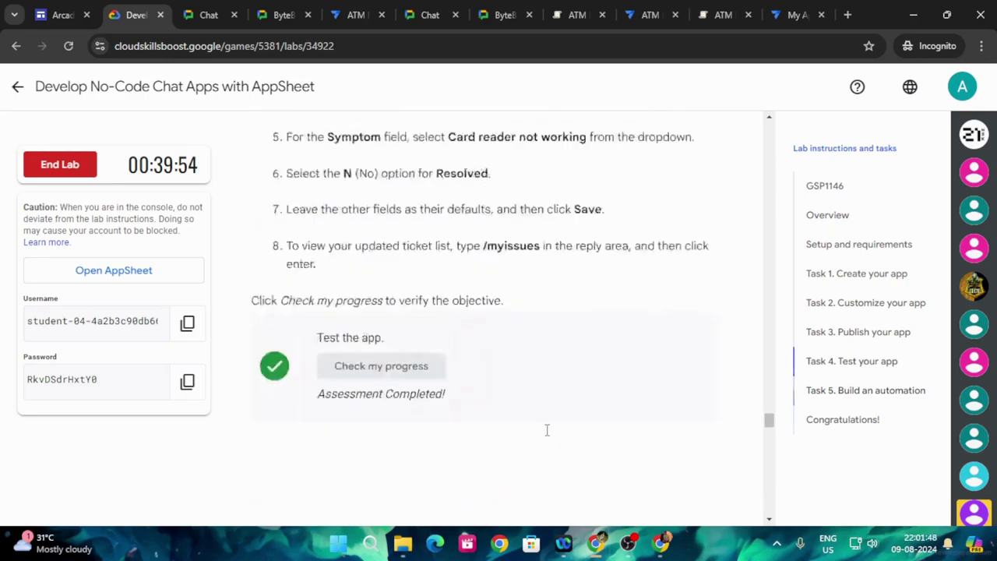
pyautogui.scroll(15, 548, 438)
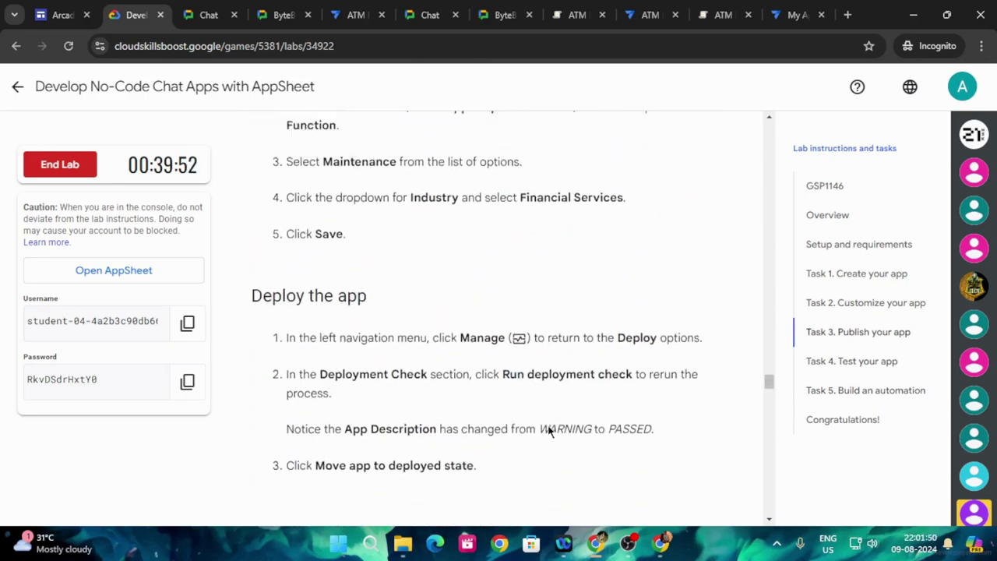
pyautogui.scroll(-20, 549, 420)
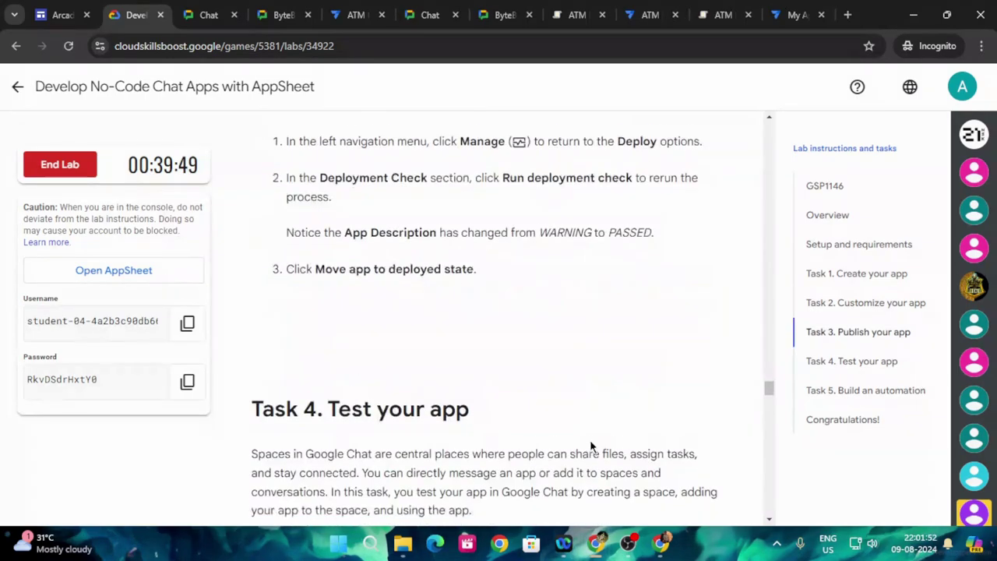
pyautogui.scroll(-9, 626, 437)
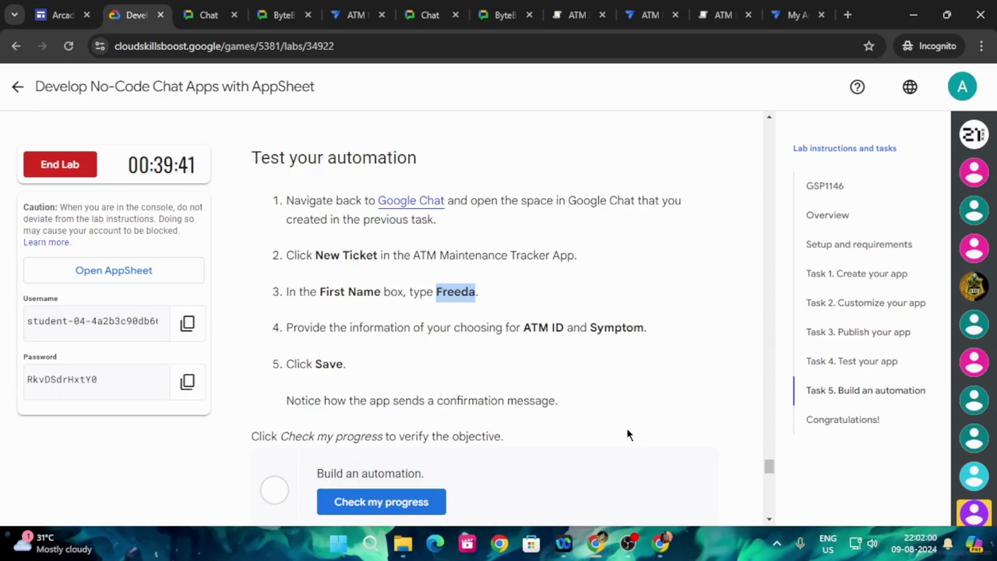
pyautogui.click(265, 14)
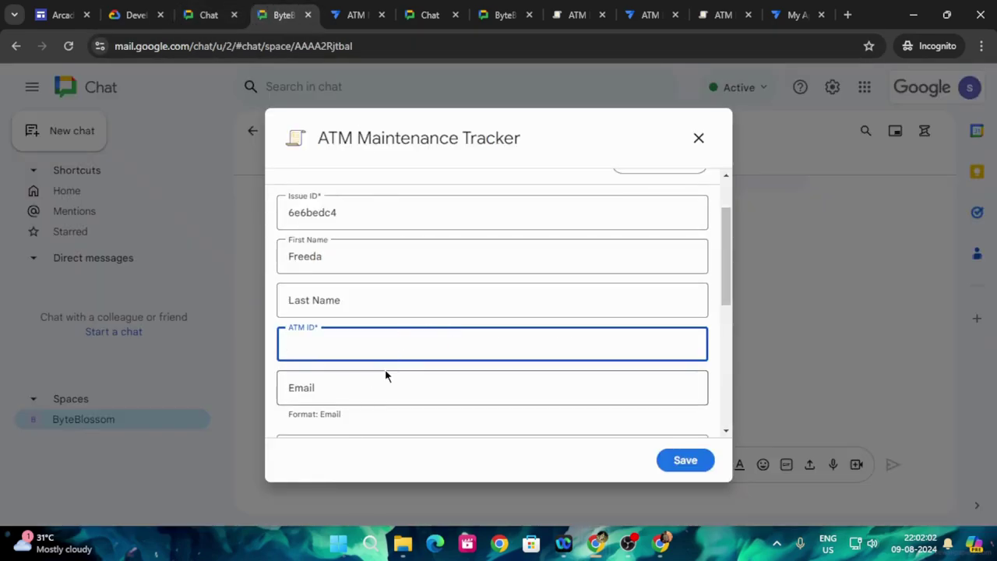
# - Set Symptom to 'ATM wont turn on' and enter ATM ID 3214
pyautogui.scroll(-2, 363, 381)
pyautogui.click(374, 297)
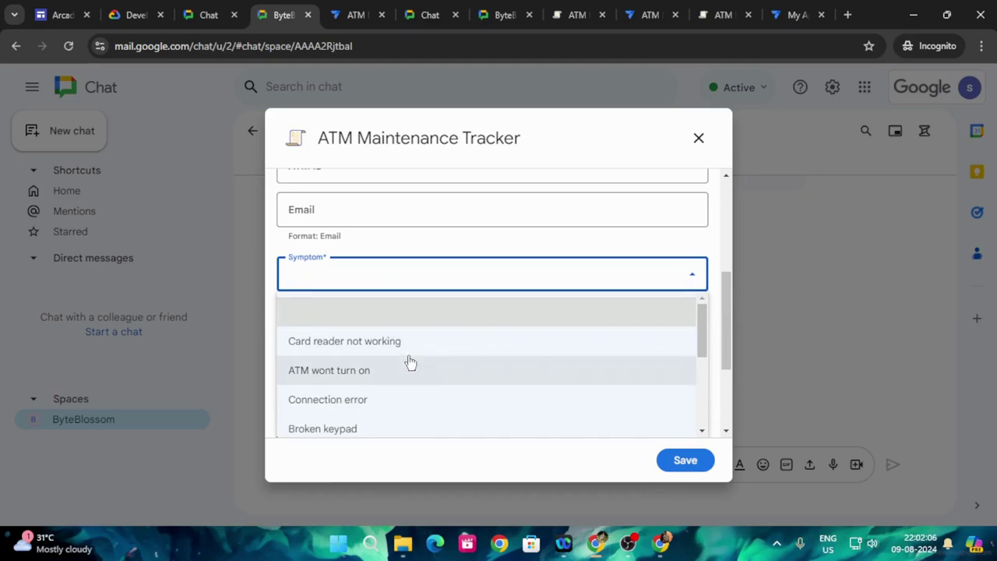
pyautogui.click(367, 374)
pyautogui.click(370, 209)
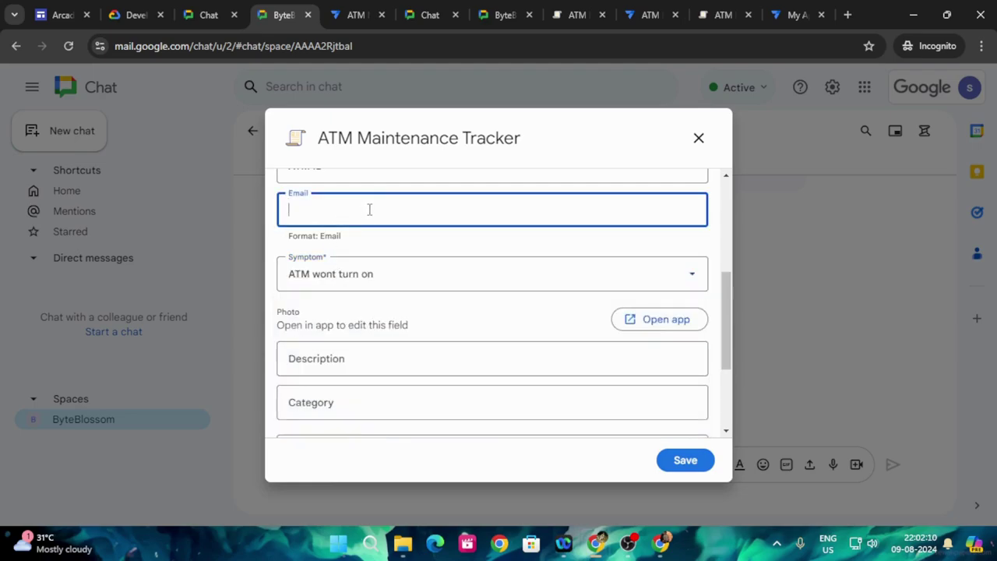
pyautogui.scroll(1, 381, 312)
pyautogui.click(358, 235)
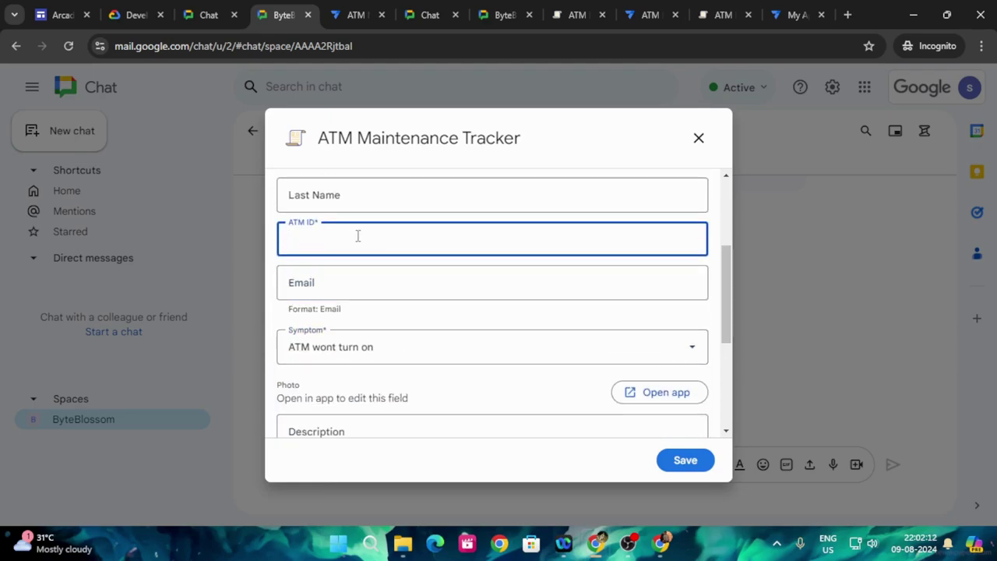
pyautogui.write('3214')
pyautogui.scroll(-3, 390, 350)
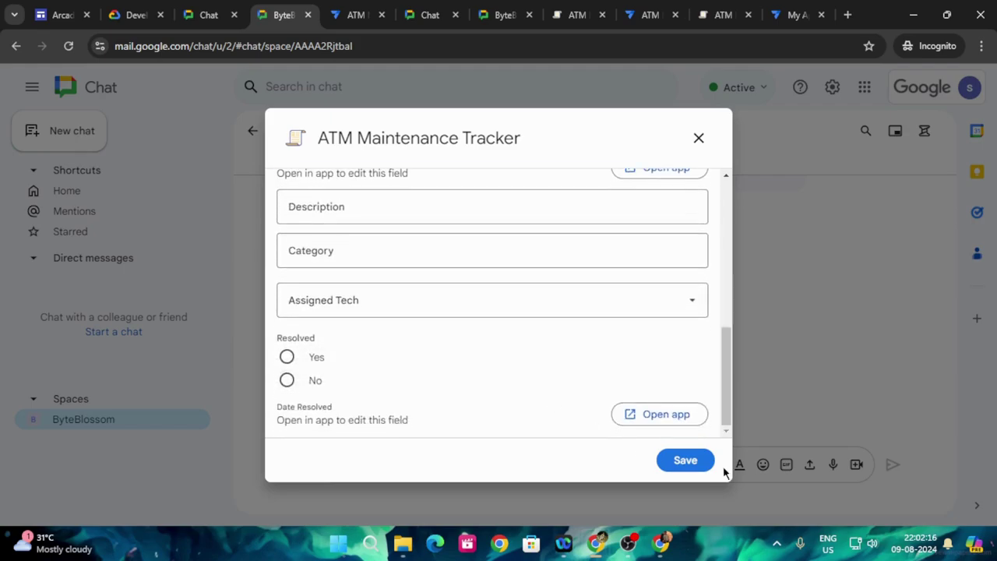
pyautogui.click(129, 10)
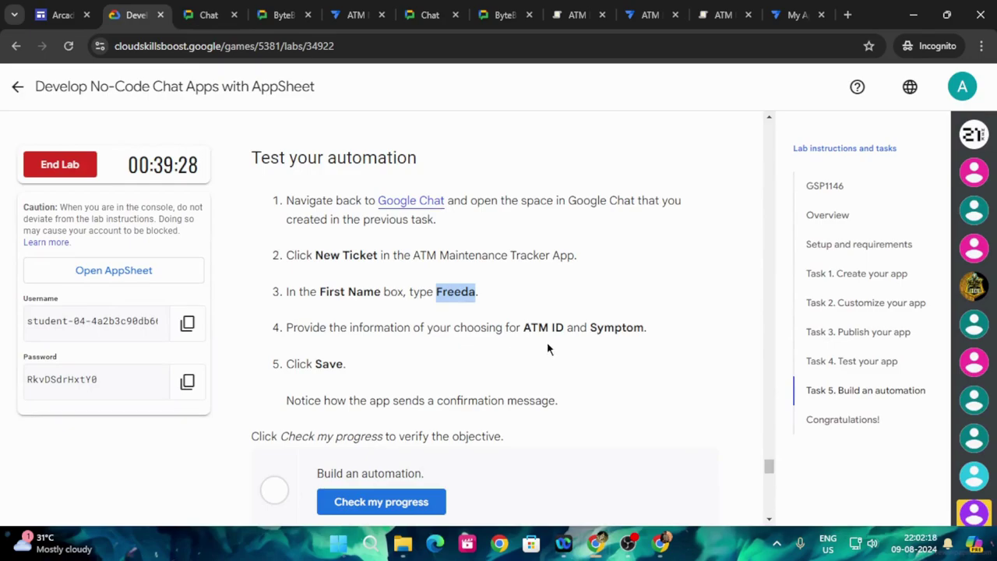
# - Save the new ticket and run the Build an automation progress check
pyautogui.click(280, 15)
pyautogui.click(696, 457)
pyautogui.click(130, 15)
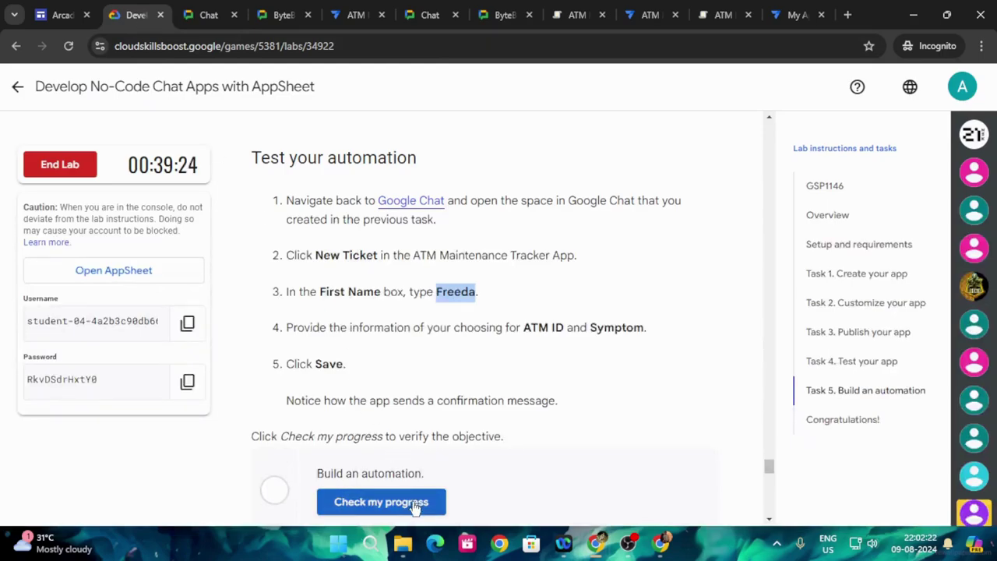
pyautogui.click(381, 502)
# - View the new ticket message in ByteBlossom, then rerun the progress check, still not completed
pyautogui.scroll(-2, 577, 430)
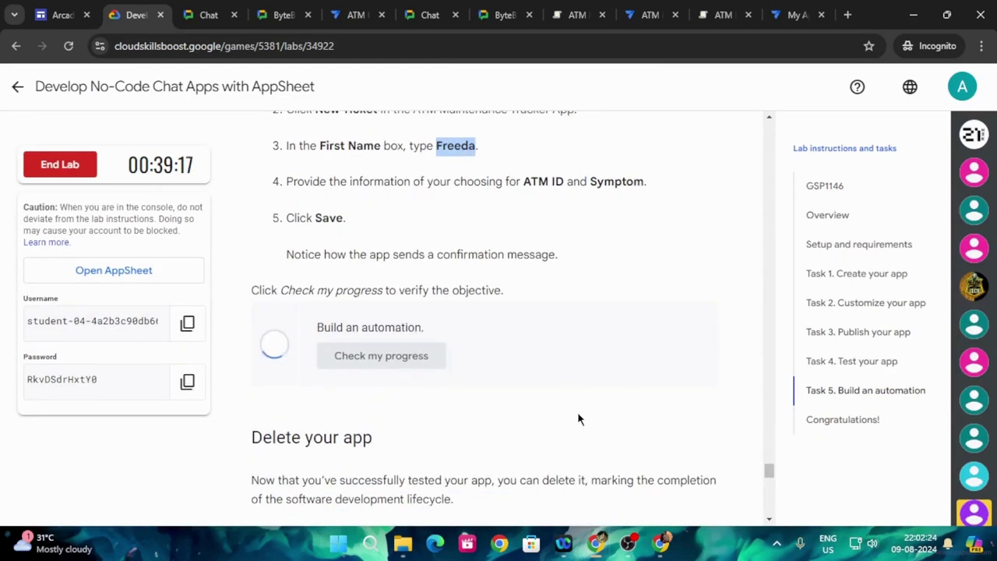
pyautogui.click(287, 8)
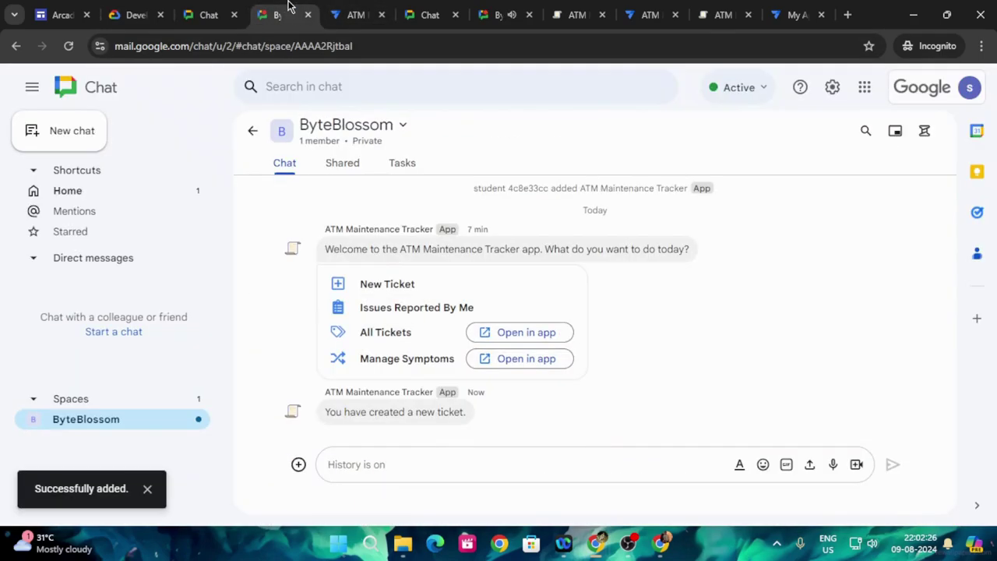
pyautogui.click(134, 13)
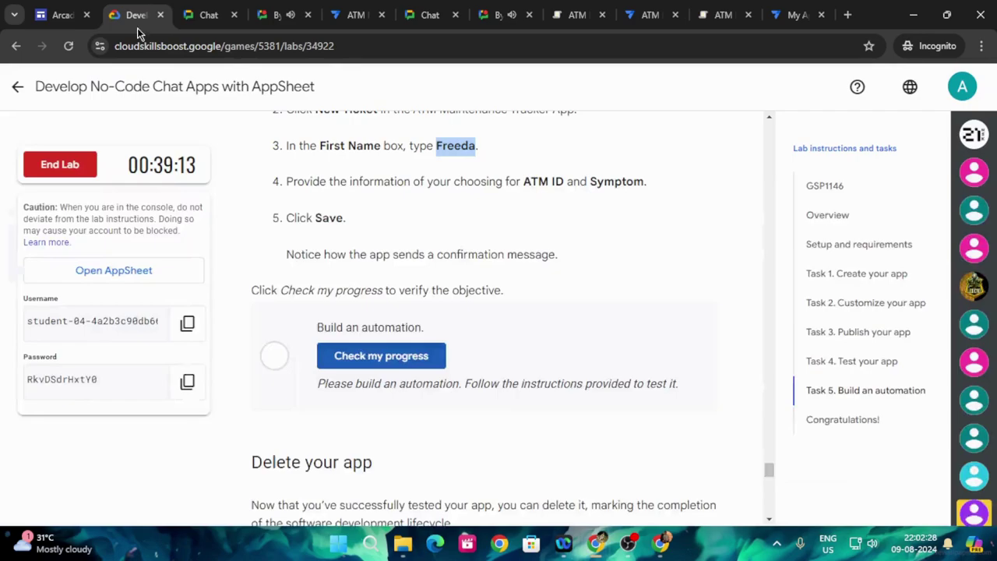
pyautogui.click(426, 359)
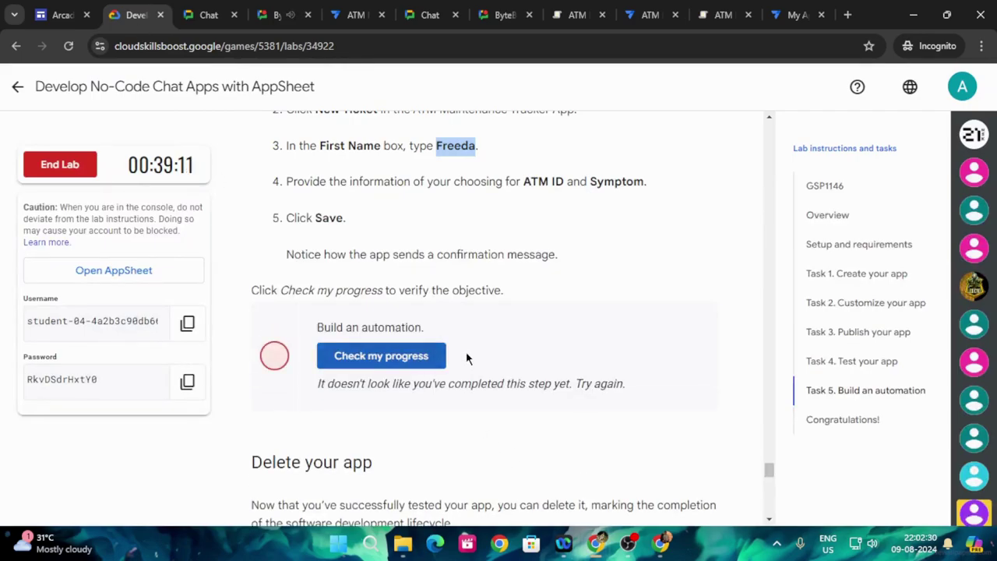
pyautogui.click(436, 360)
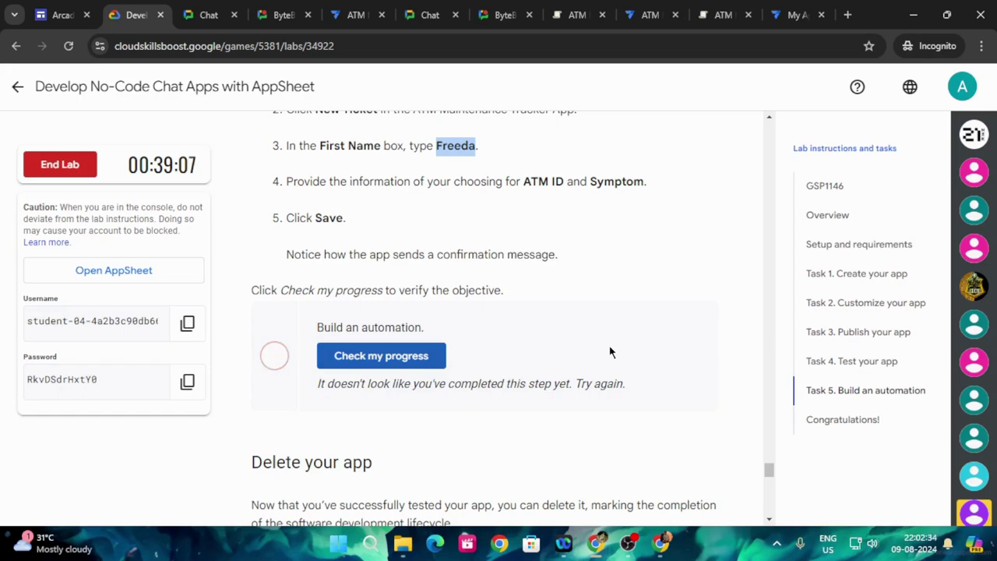
pyautogui.scroll(3, 610, 352)
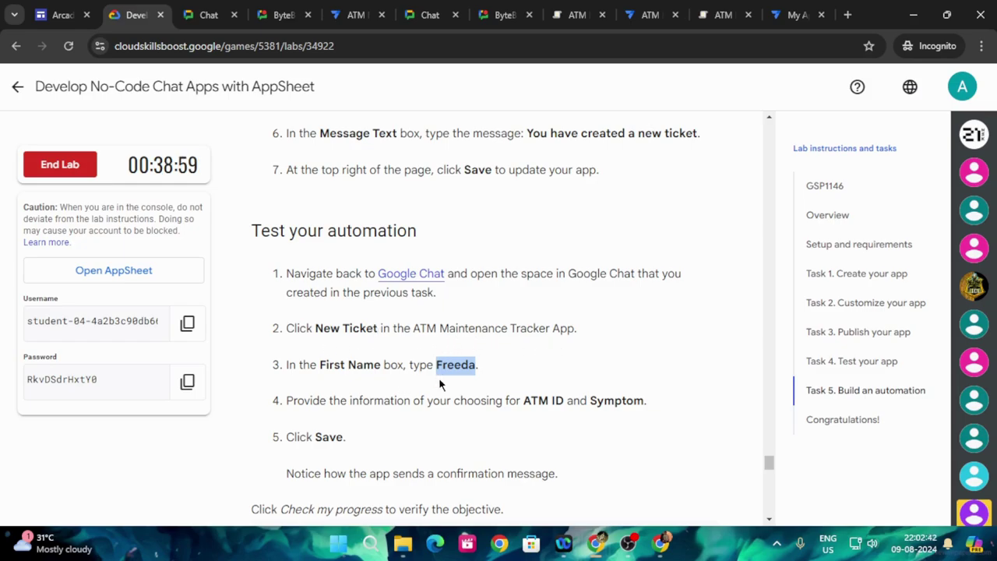
# - Start another New Ticket in ByteBlossom and enter the first name
pyautogui.click(283, 15)
pyautogui.click(410, 283)
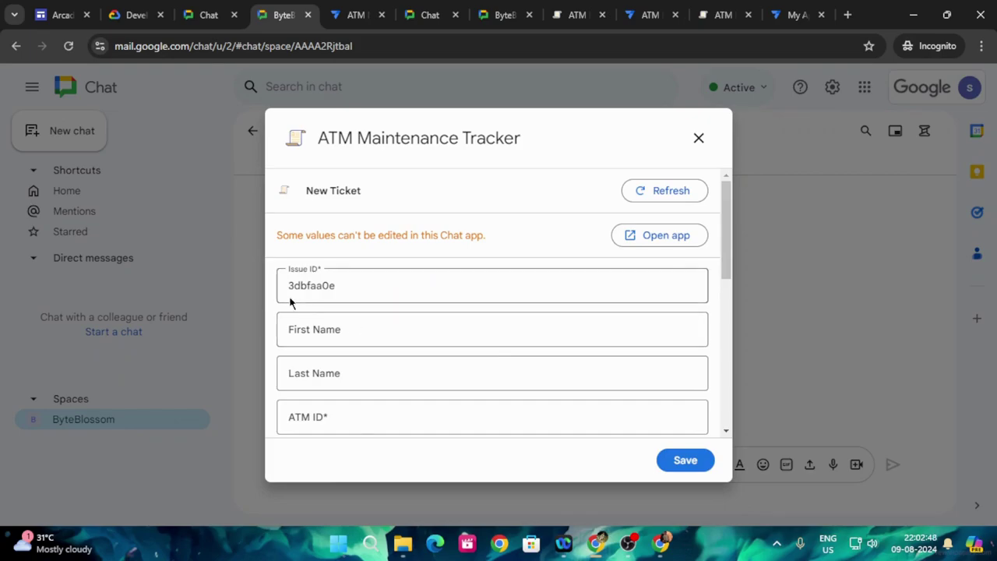
pyautogui.click(386, 331)
pyautogui.write('Freeda')
# - Copy the sample ATM ID ABC123 from the lab into the ATM ID field
pyautogui.scroll(-2, 369, 374)
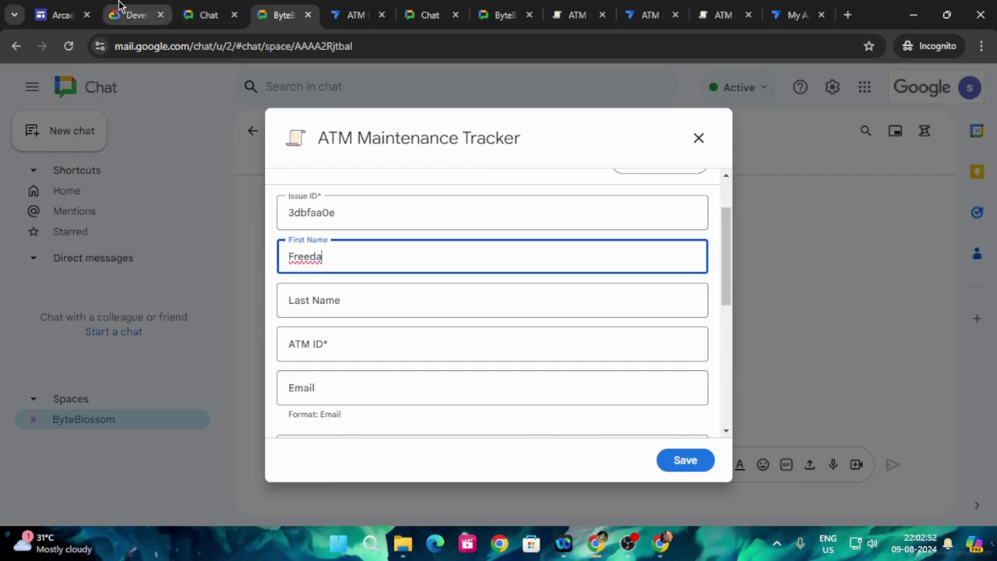
pyautogui.click(118, 14)
pyautogui.scroll(15, 377, 280)
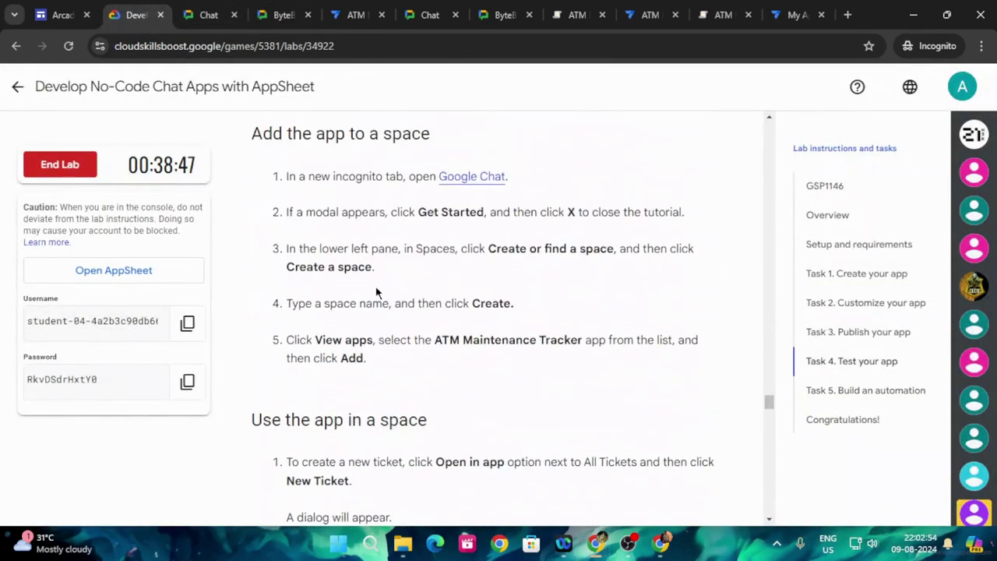
pyautogui.scroll(-3, 377, 292)
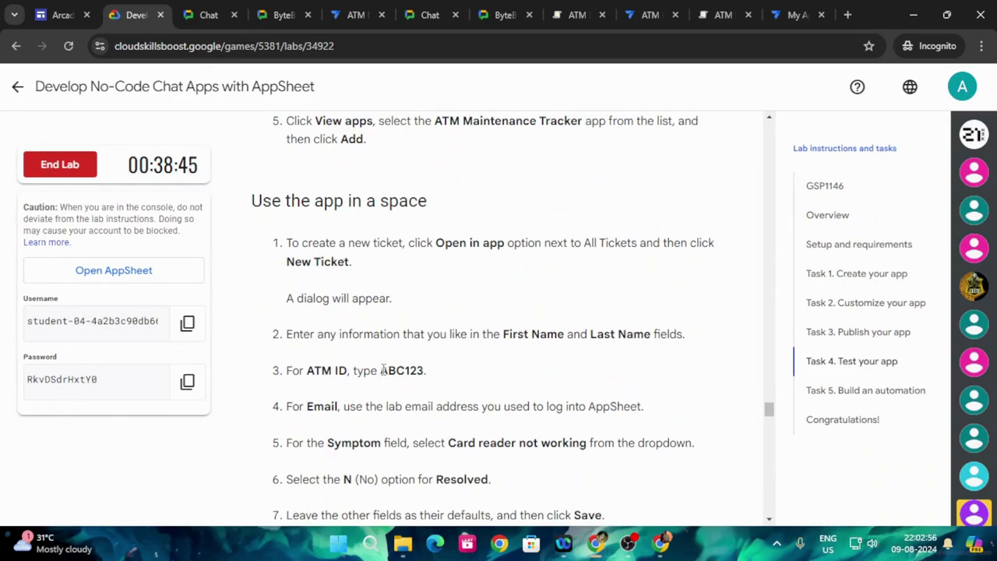
pyautogui.moveTo(382, 371); pyautogui.dragTo(413, 371)
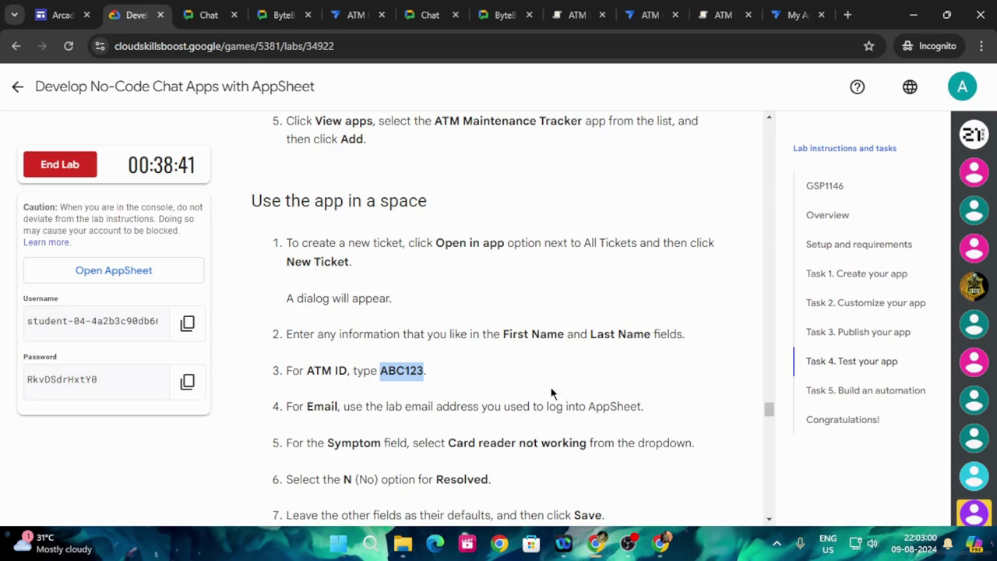
pyautogui.click(281, 15)
pyautogui.scroll(-1, 351, 296)
pyautogui.click(340, 270)
pyautogui.write('ABC123')
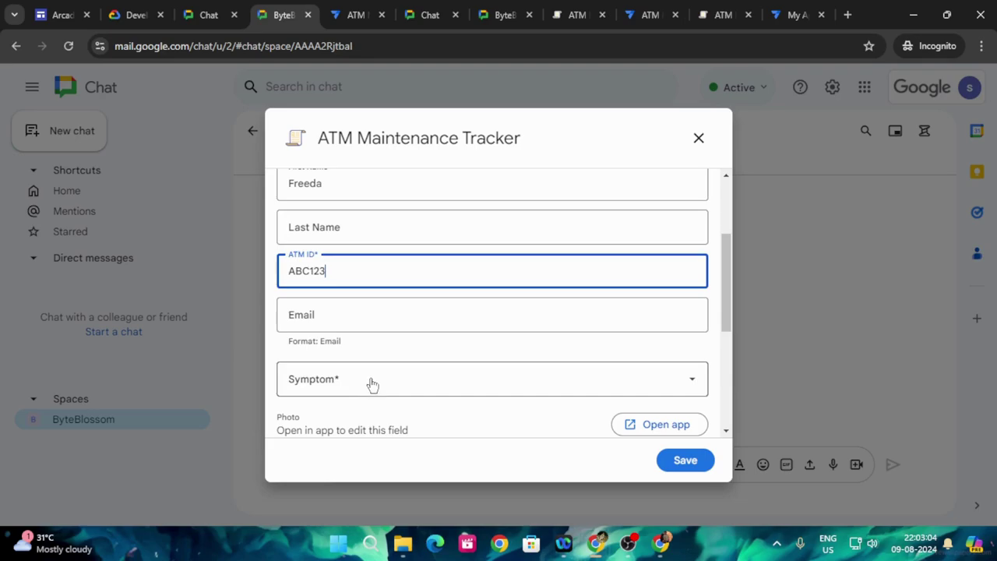
# - Choose 'Card reader not working' as the Symptom and save the ticket
pyautogui.click(372, 381)
pyautogui.click(330, 258)
pyautogui.scroll(-2, 523, 376)
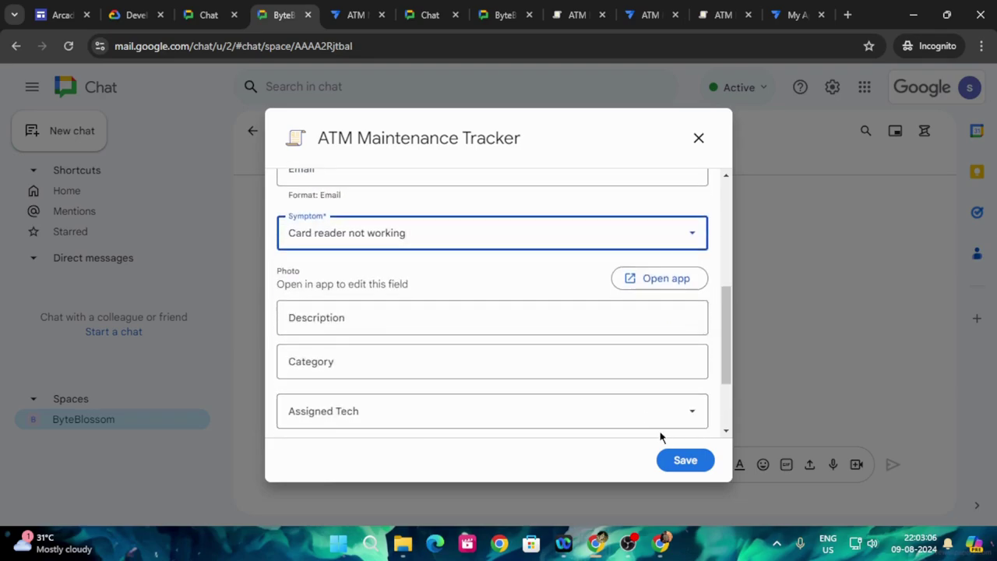
pyautogui.click(685, 461)
# - Run the Build an automation progress check, which now passes
pyautogui.click(134, 15)
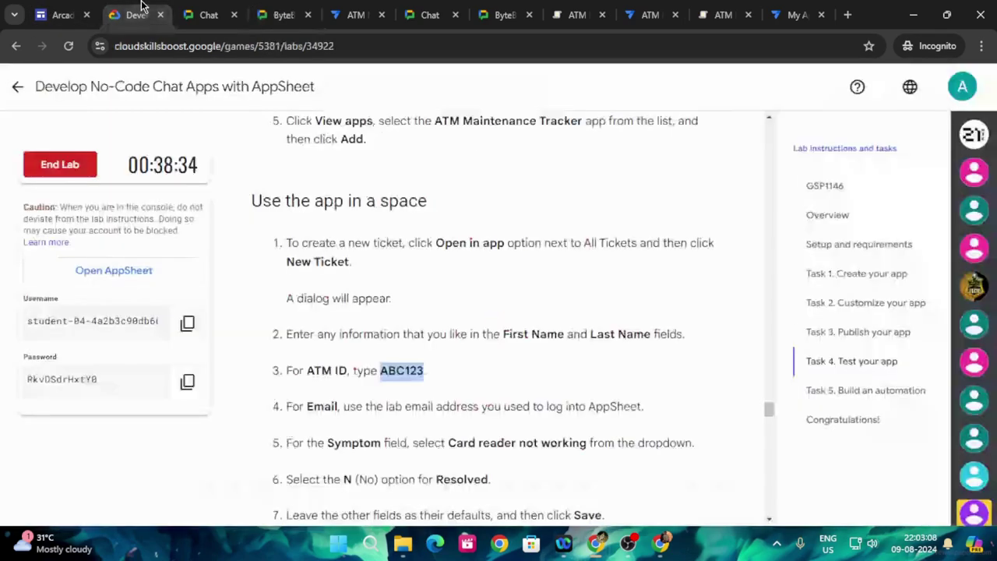
pyautogui.scroll(-20, 542, 359)
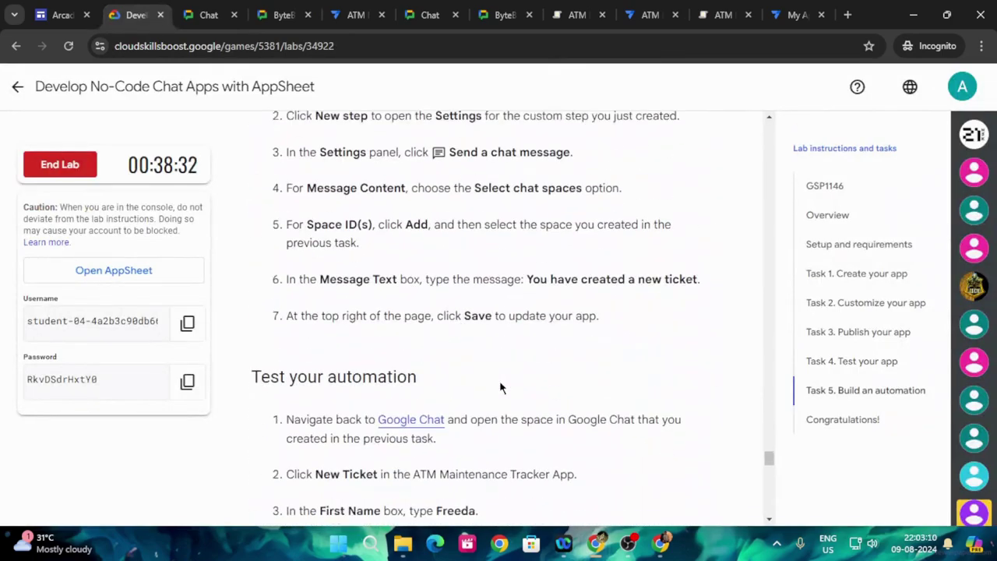
pyautogui.click(436, 358)
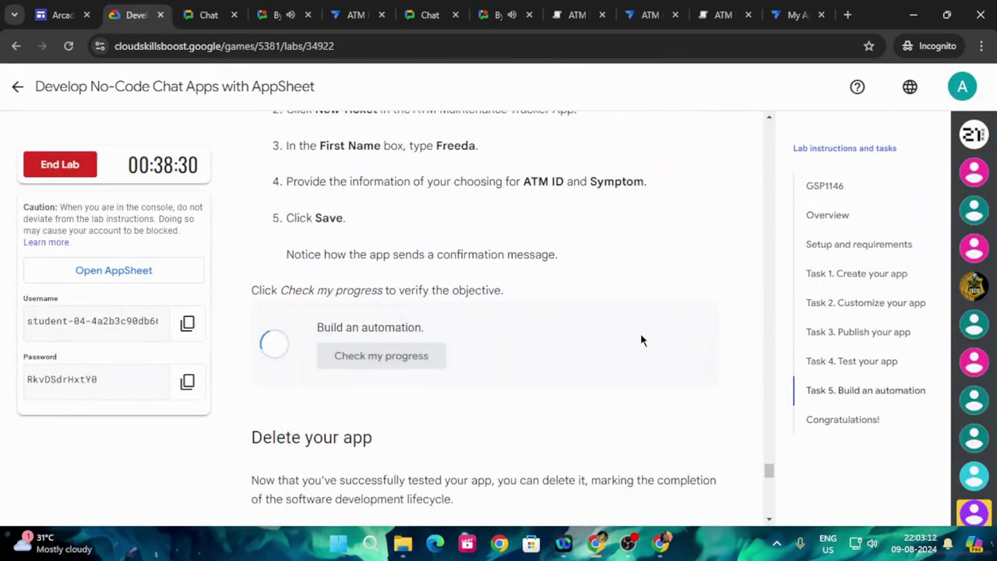
pyautogui.scroll(-3, 511, 357)
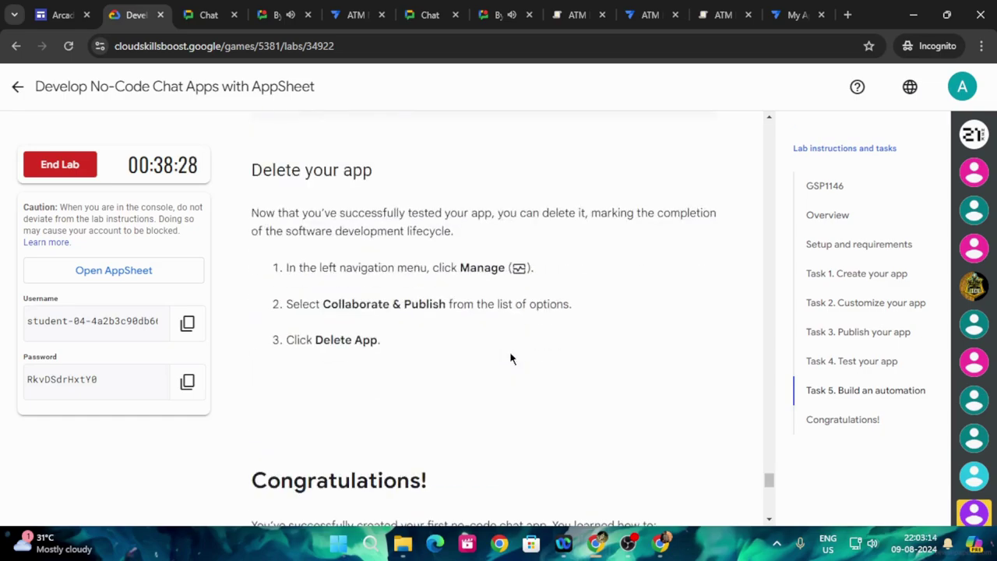
pyautogui.scroll(-3, 511, 358)
pyautogui.scroll(5, 481, 372)
pyautogui.scroll(-2, 392, 363)
pyautogui.scroll(-6, 578, 378)
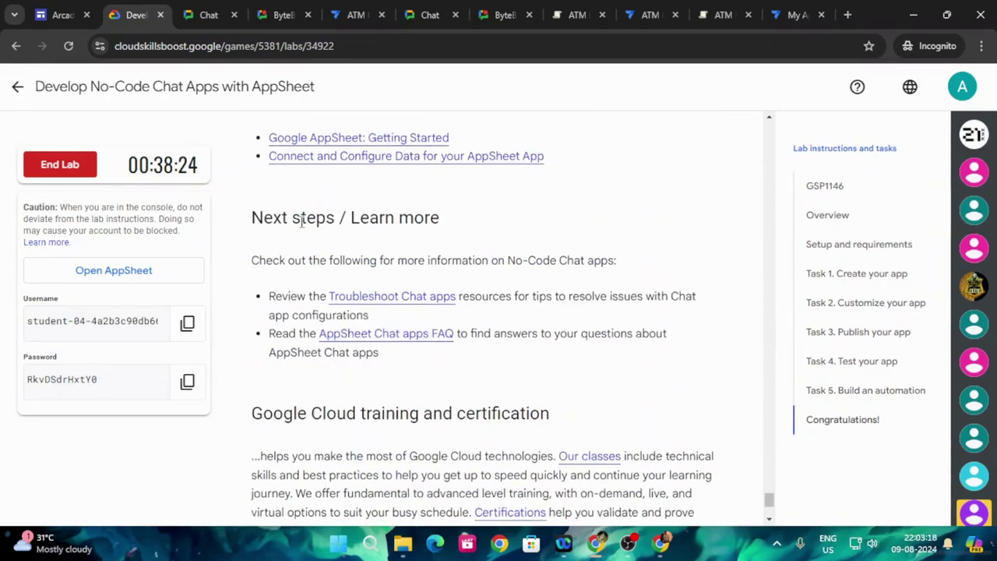
# - Reopen the Develop No-Code Chat Apps with AppSheet lab from the Level 2 page and end it
pyautogui.click(17, 86)
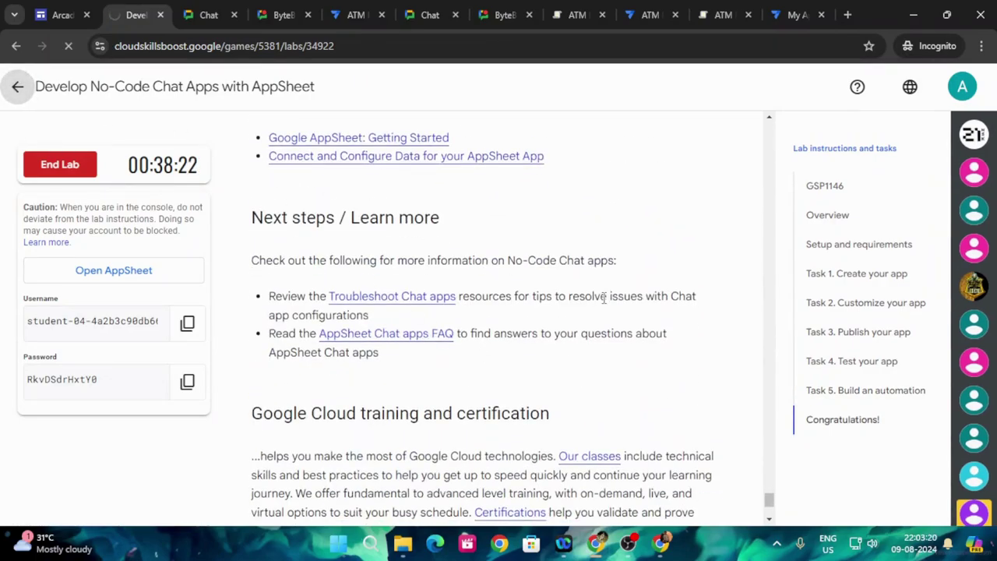
pyautogui.scroll(-10, 670, 346)
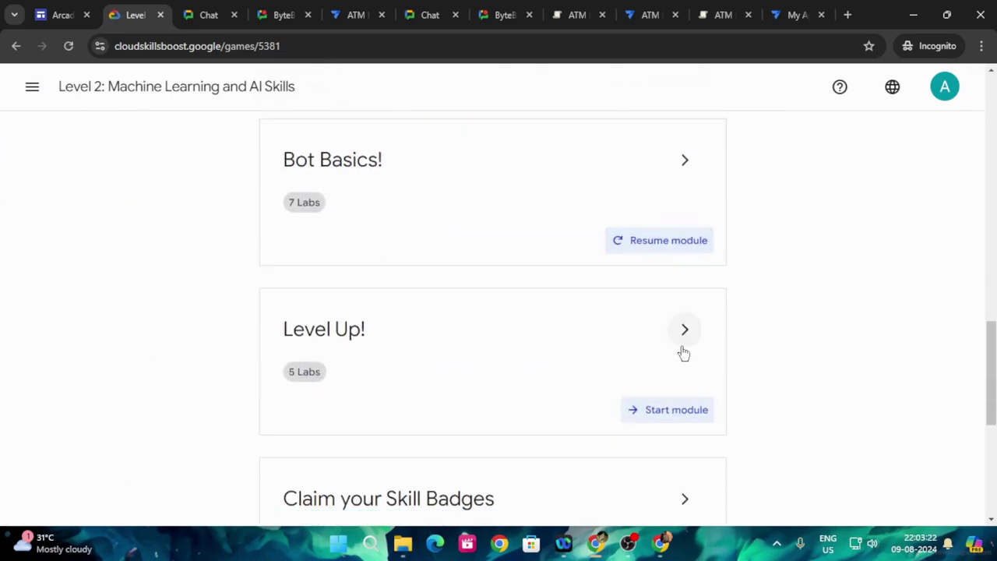
pyautogui.click(685, 142)
pyautogui.scroll(-8, 618, 329)
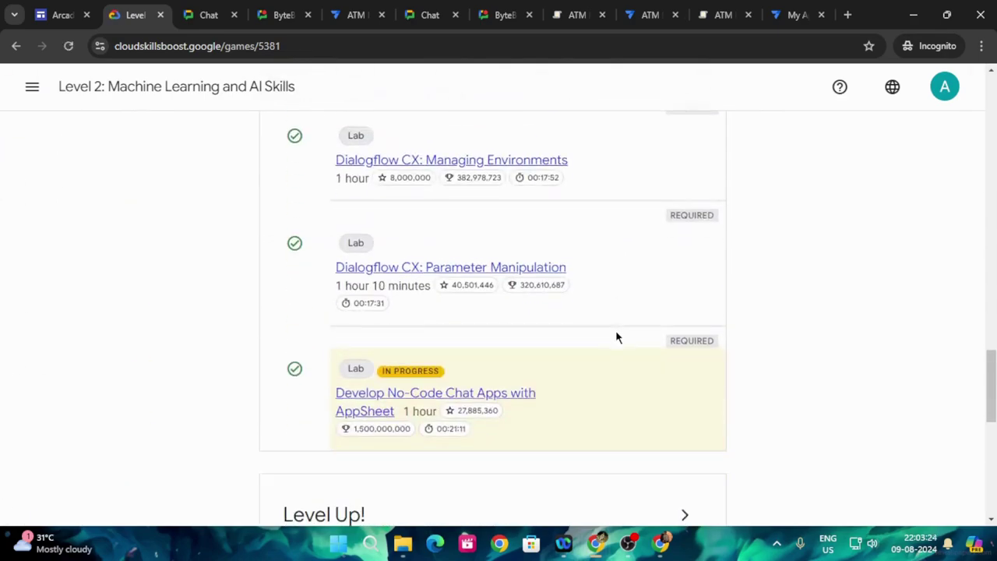
pyautogui.click(382, 412)
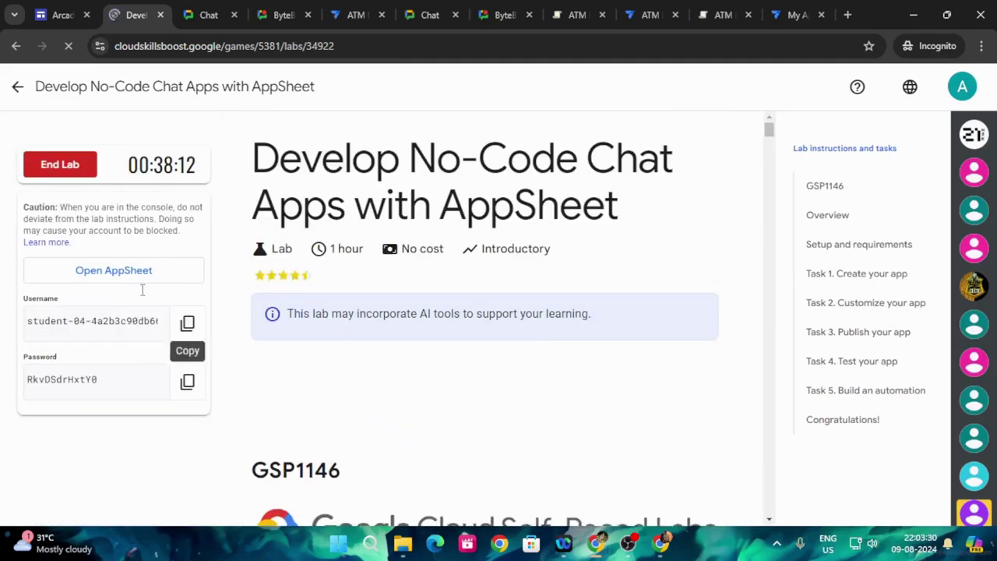
pyautogui.click(60, 164)
pyautogui.click(658, 345)
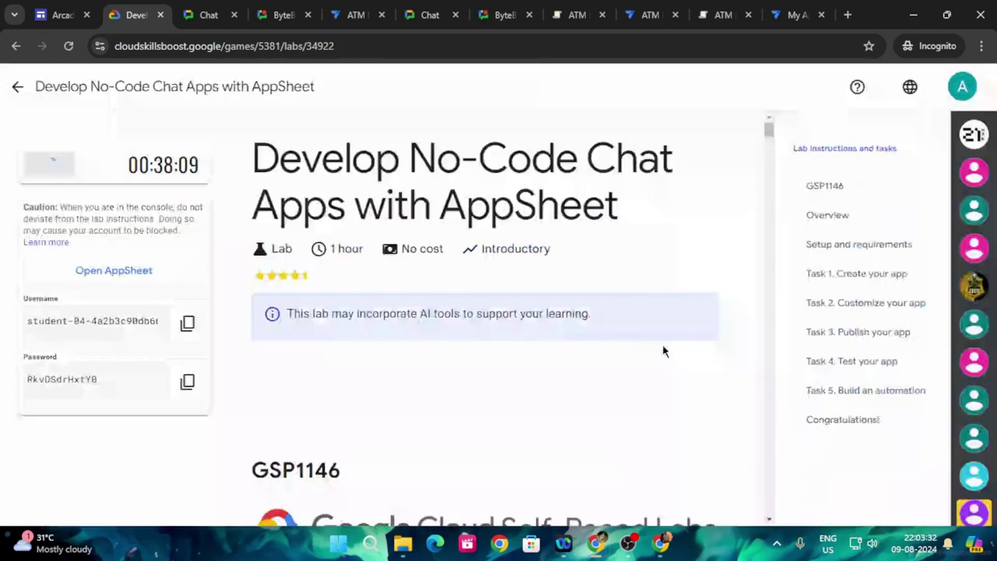